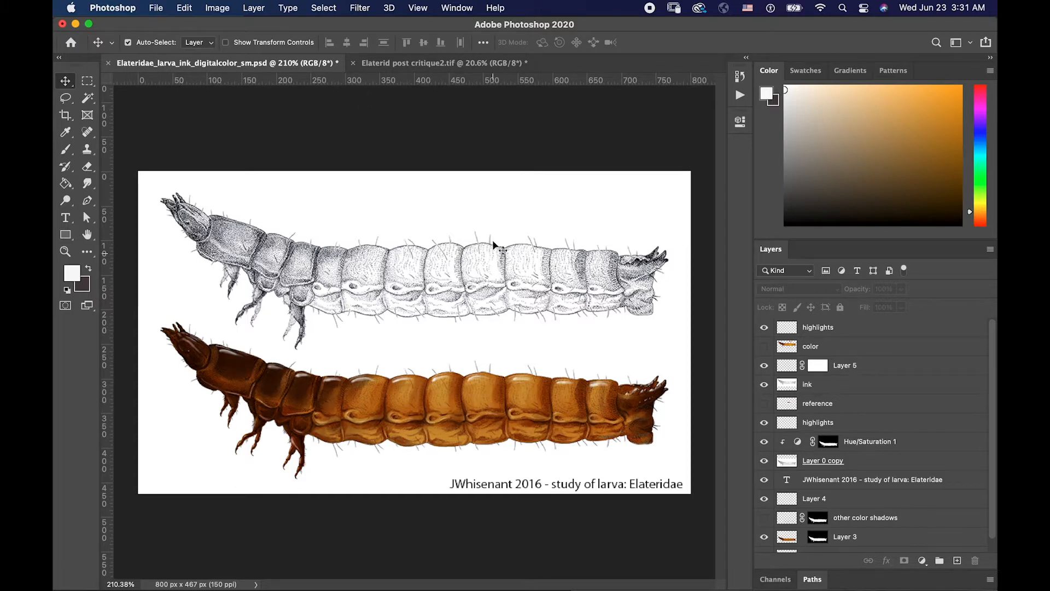
# - Toggle the visibility of Layer 3 off and on to compare the lower larva with and without its color
pyautogui.click(764, 537)
pyautogui.click(764, 536)
pyautogui.click(764, 537)
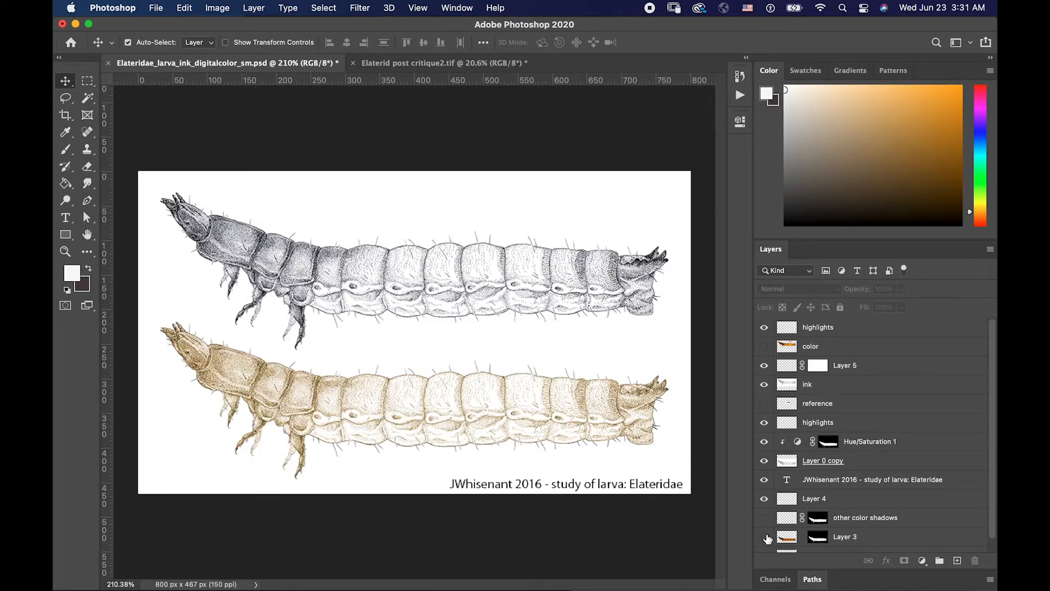
pyautogui.click(765, 537)
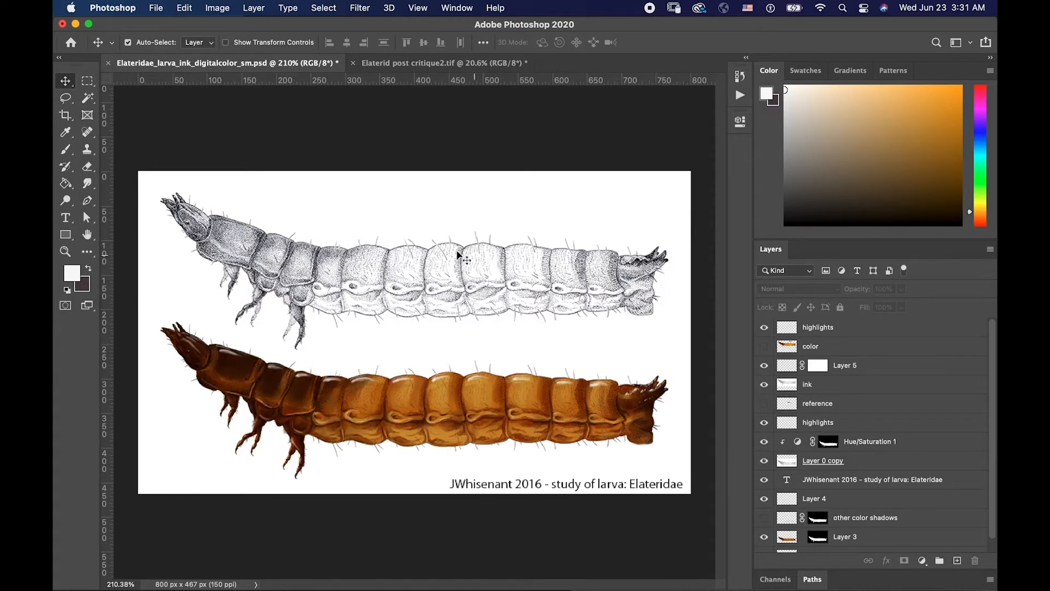
# - In the Elaterid post critique2.tif document, darken the ink drawing with a Levels adjustment, setting the black input level to 51
pyautogui.hotkey('ctrl', 'Tab')
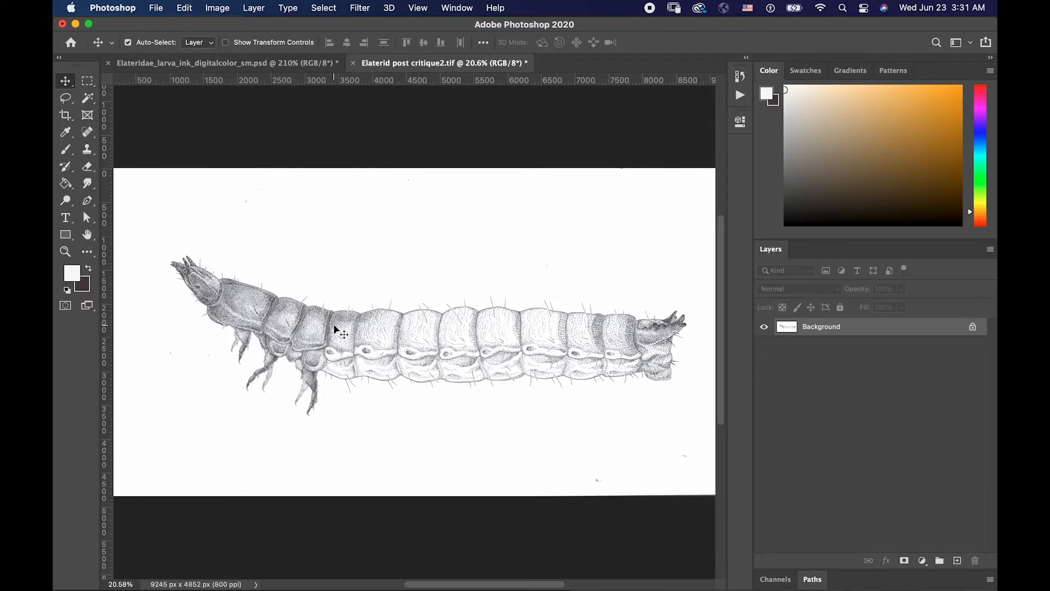
pyautogui.scroll(3, 335, 328)
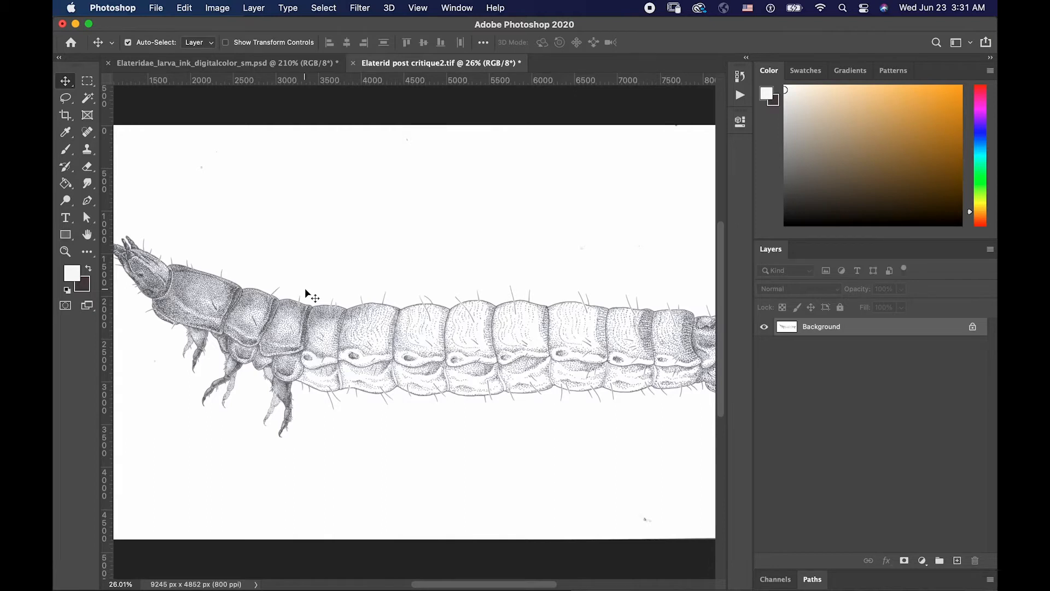
pyautogui.click(218, 8)
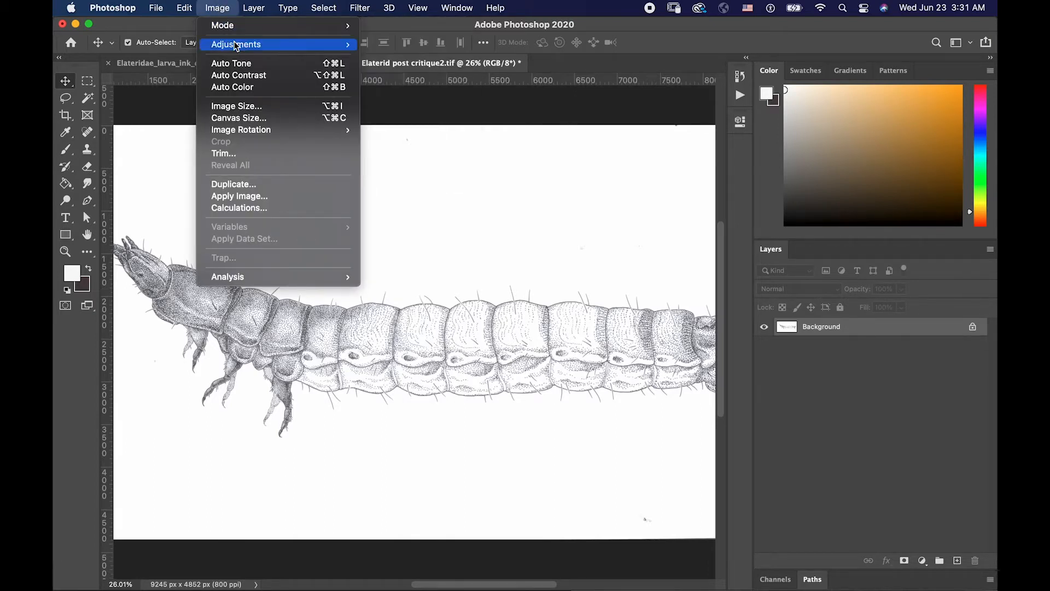
pyautogui.moveTo(237, 46)
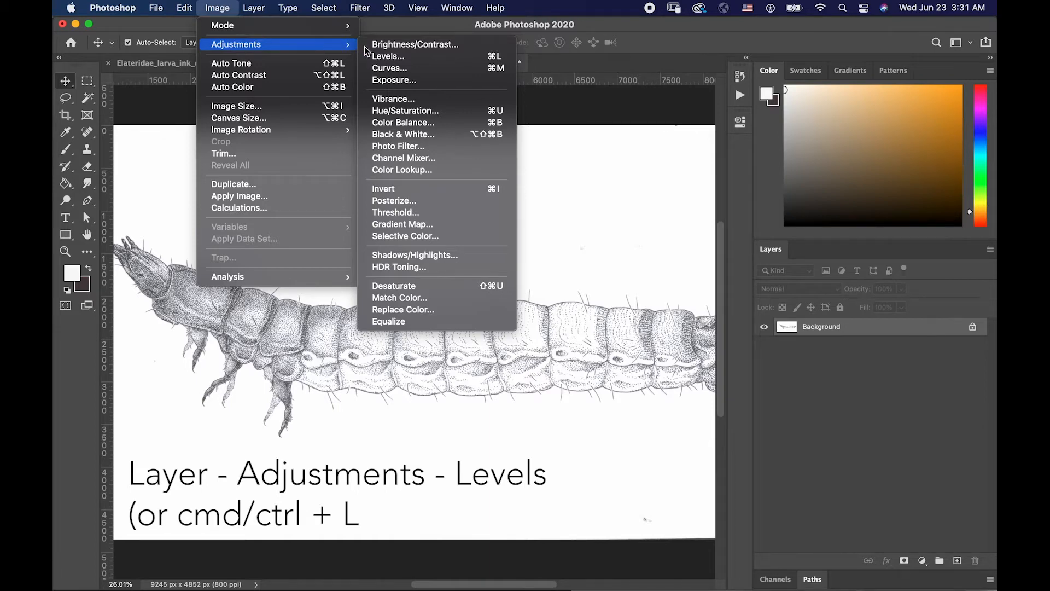
pyautogui.click(383, 57)
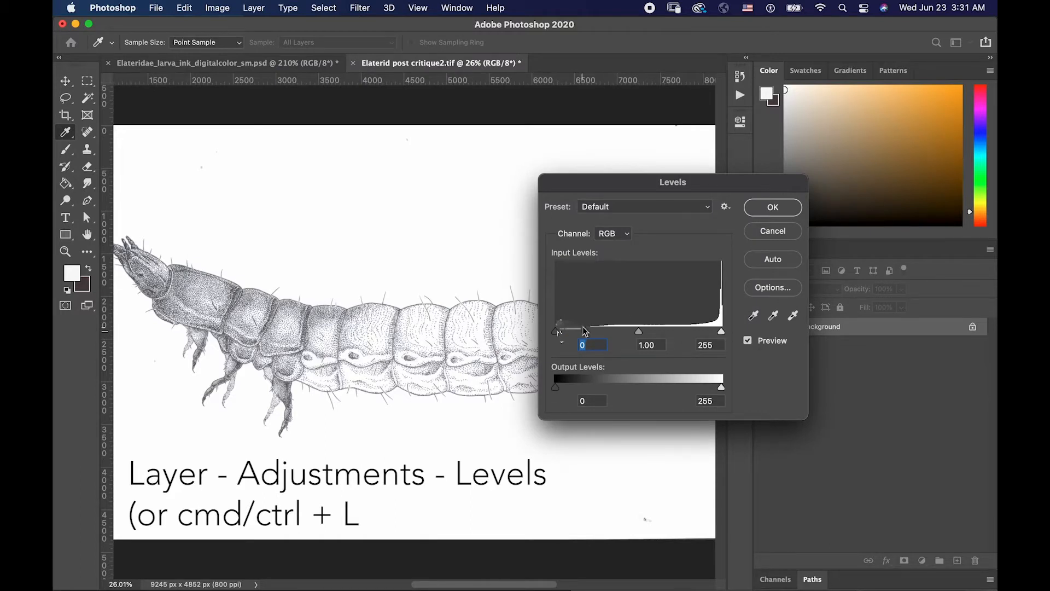
pyautogui.moveTo(556, 331); pyautogui.dragTo(590, 334)
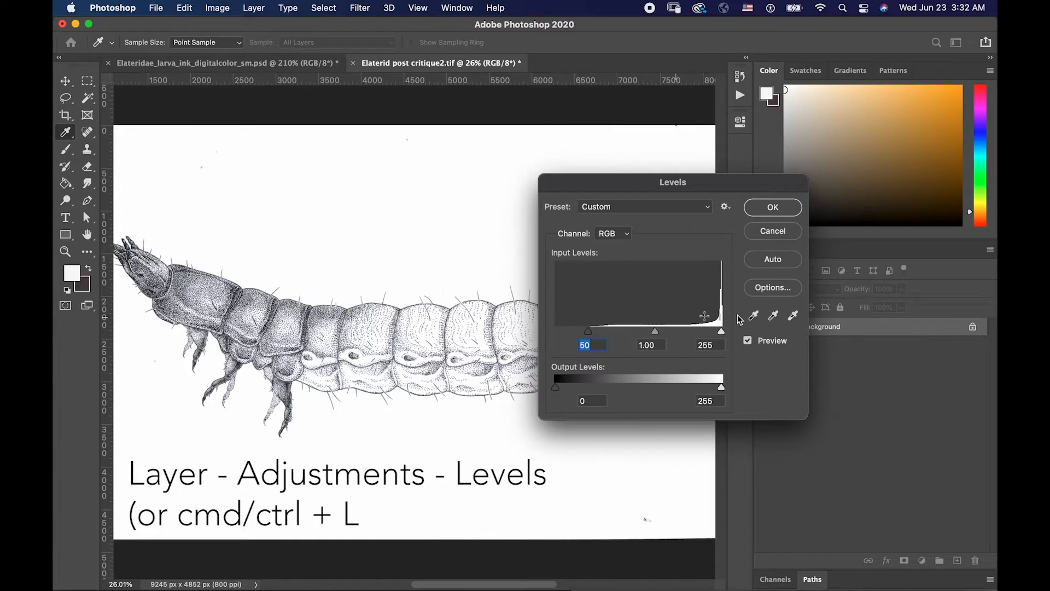
pyautogui.moveTo(590, 338)
pyautogui.mouseDown()
pyautogui.moveTo(555, 338)
pyautogui.moveTo(590, 341)
pyautogui.mouseUp()
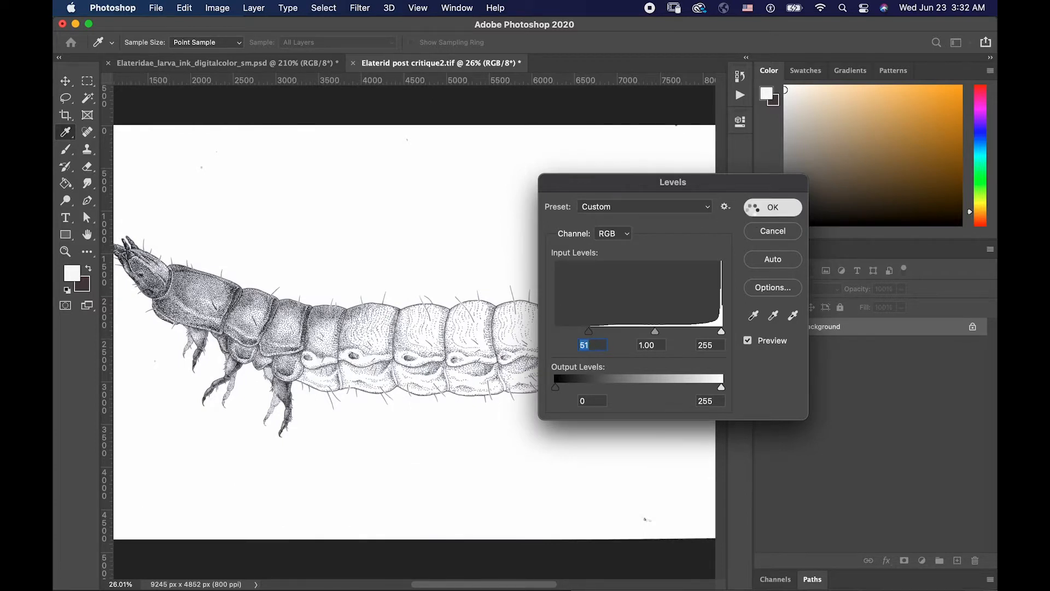
pyautogui.click(749, 208)
pyautogui.hscroll(-5, 282, 323)
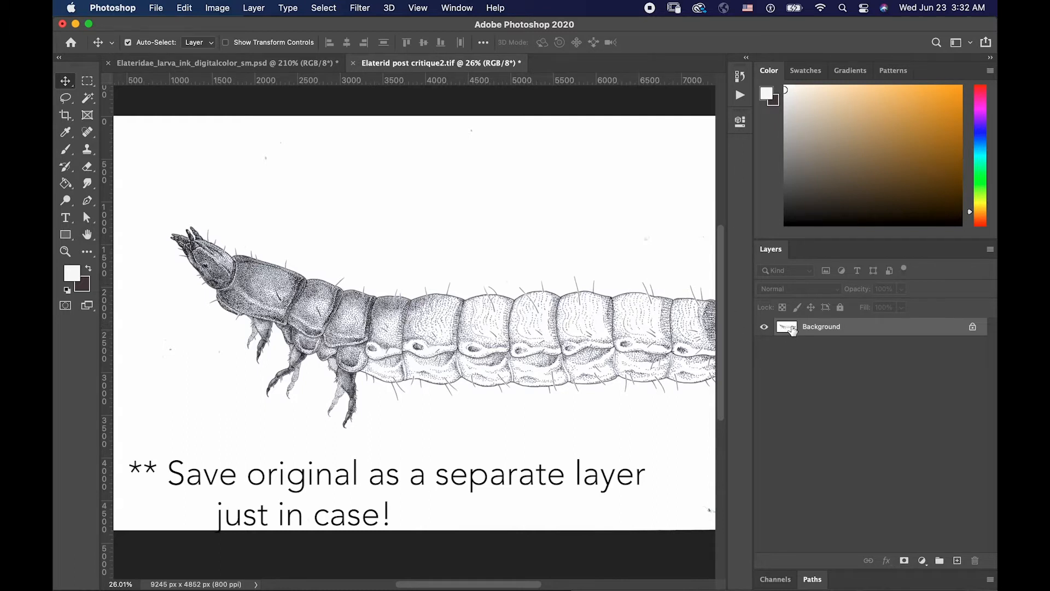
pyautogui.moveTo(819, 332); pyautogui.dragTo(917, 315)
pyautogui.moveTo(787, 331); pyautogui.dragTo(958, 560)
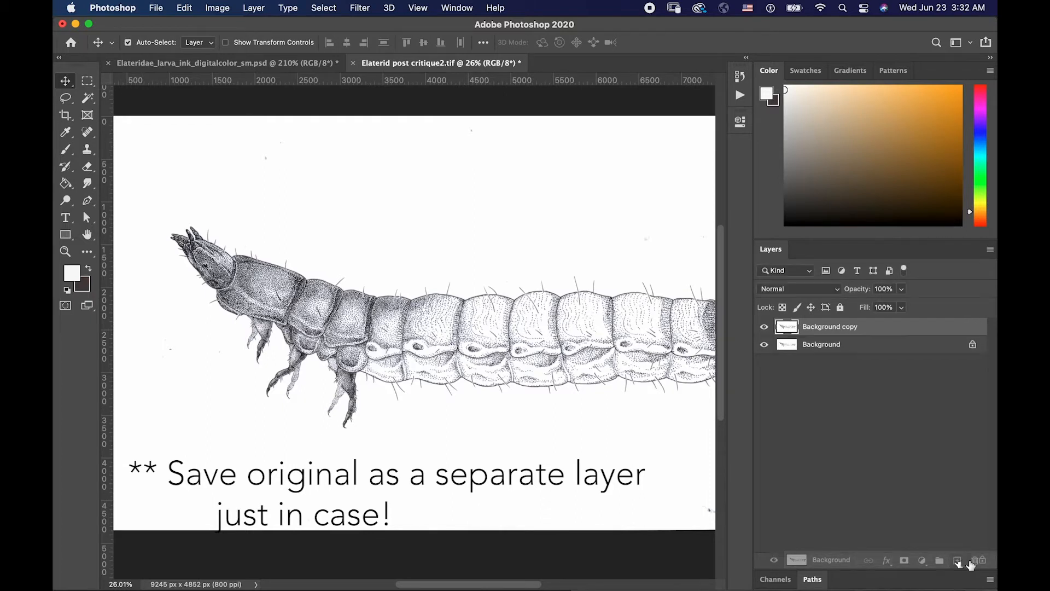
pyautogui.press('super+z')
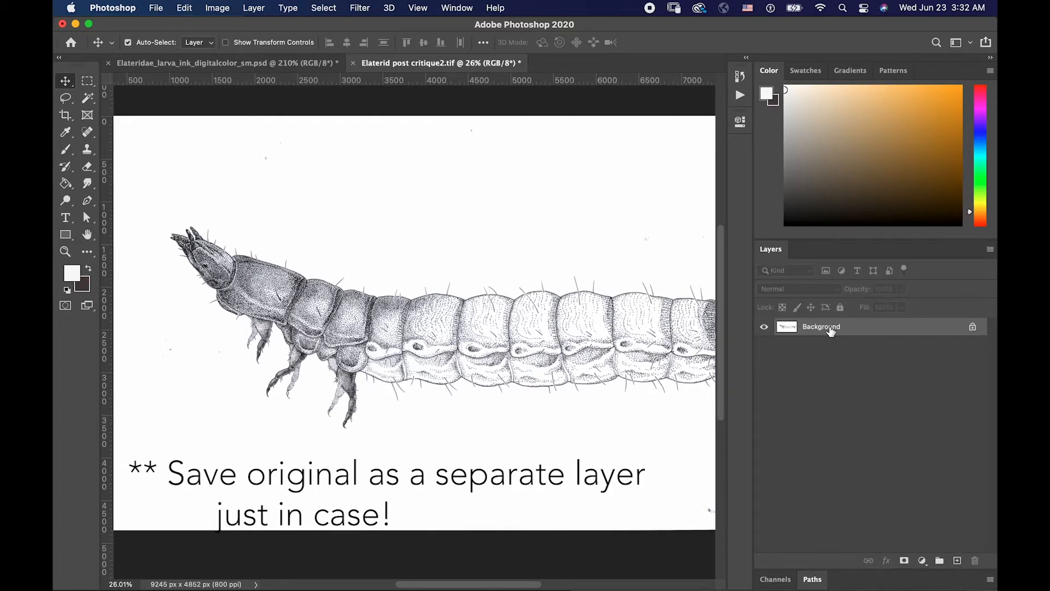
# - Select a rectangular area around the whole larva and copy it onto a new layer
pyautogui.click(87, 82)
pyautogui.scroll(-2, 356, 250)
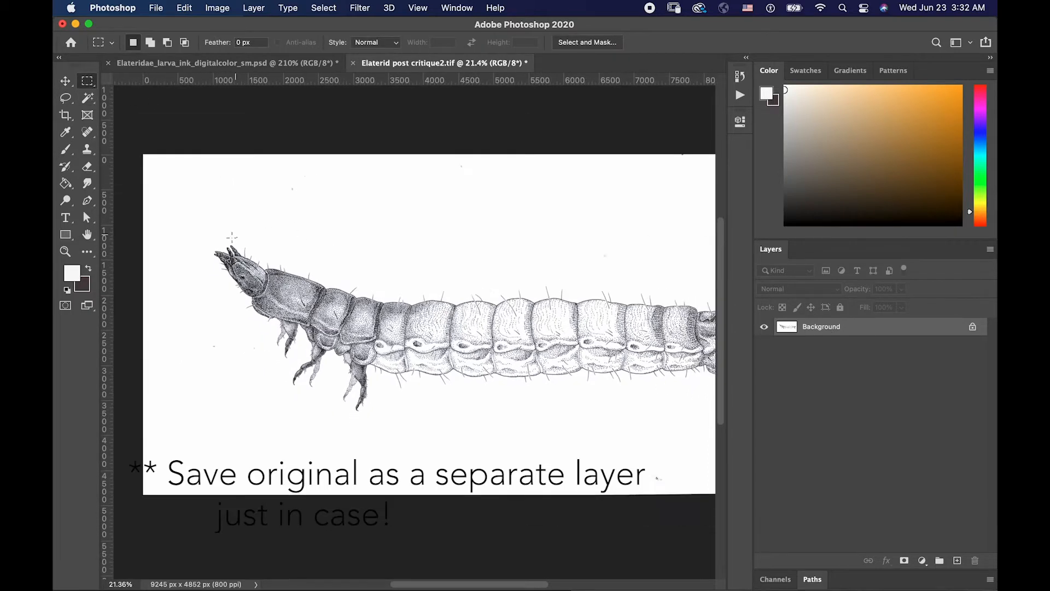
pyautogui.moveTo(236, 234); pyautogui.dragTo(700, 385)
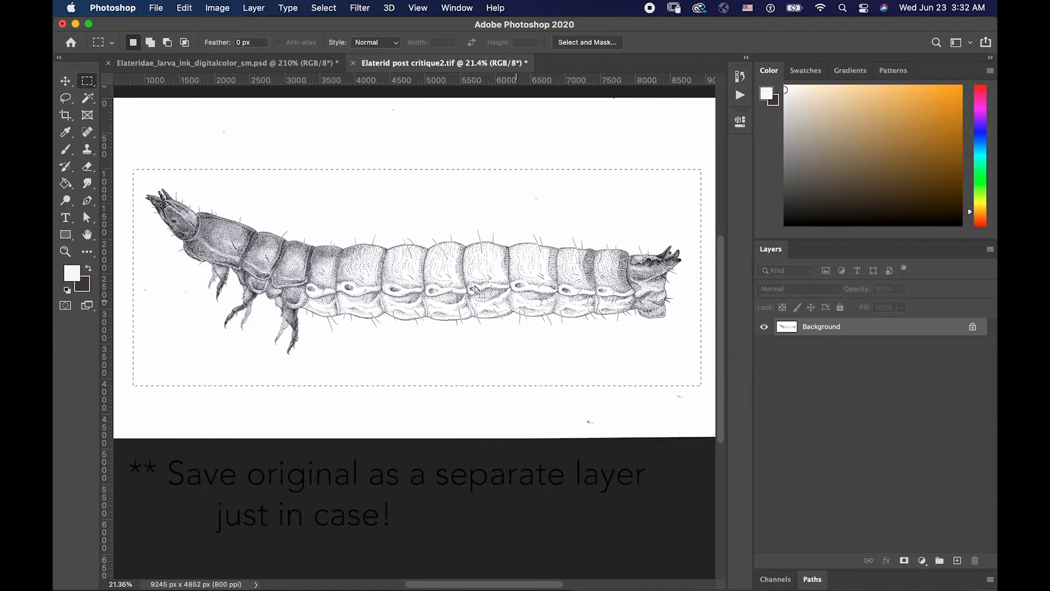
pyautogui.press('super+c')
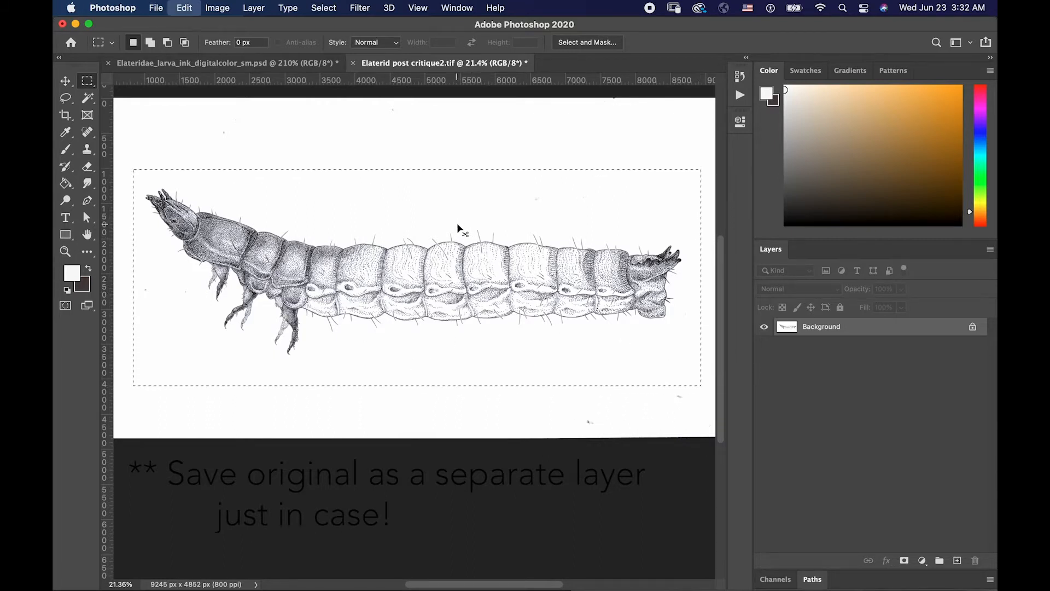
pyautogui.press('super+v')
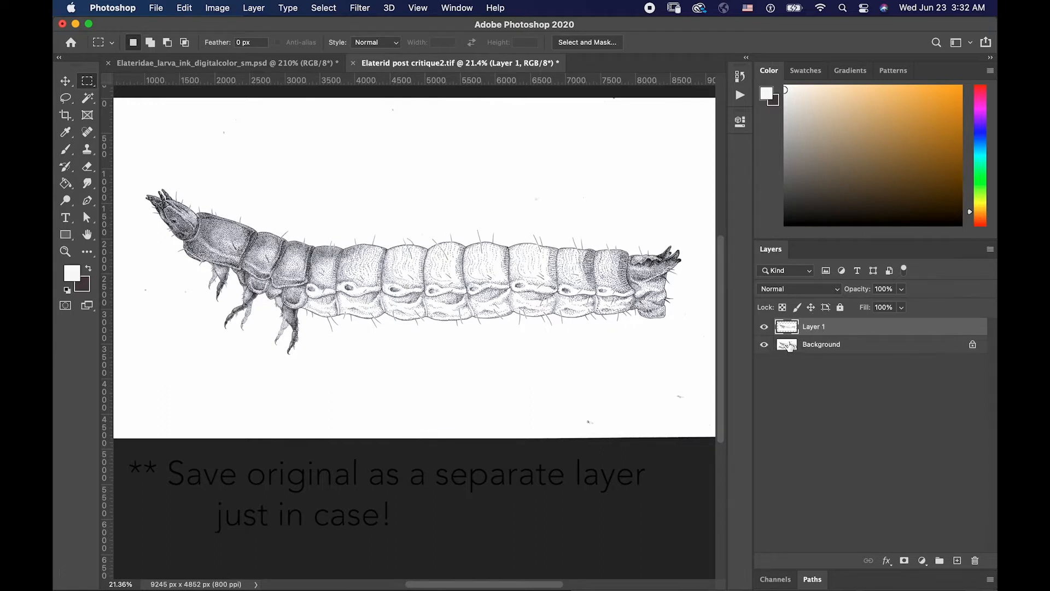
# - Convert the Background into a regular layer named "original"
pyautogui.doubleClick(817, 344)
pyautogui.write('origign')
pyautogui.press('BackSpace')
pyautogui.press('BackSpace')
pyautogui.press('BackSpace')
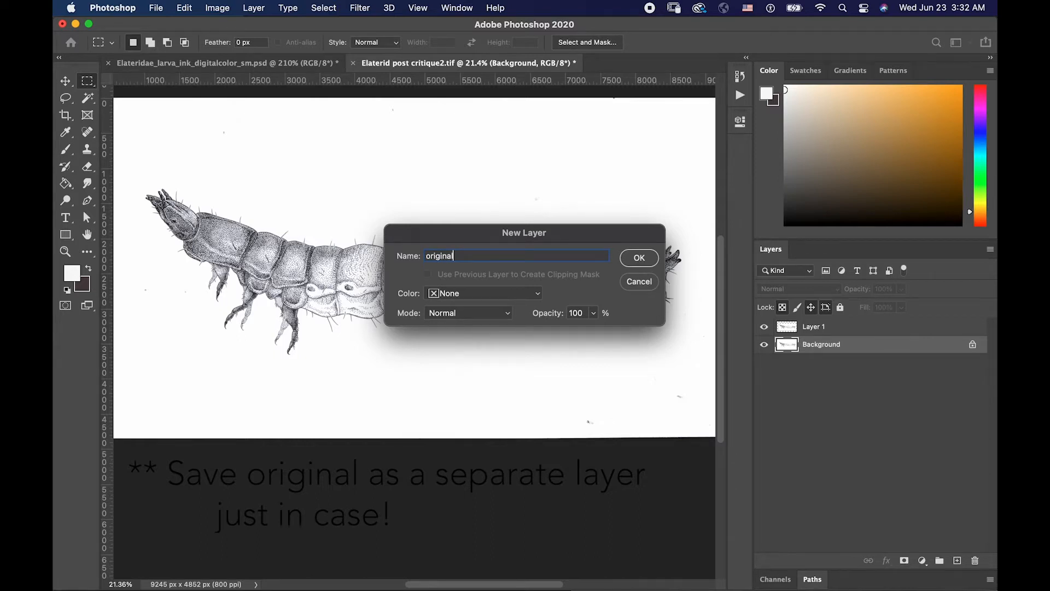
pyautogui.press('Return')
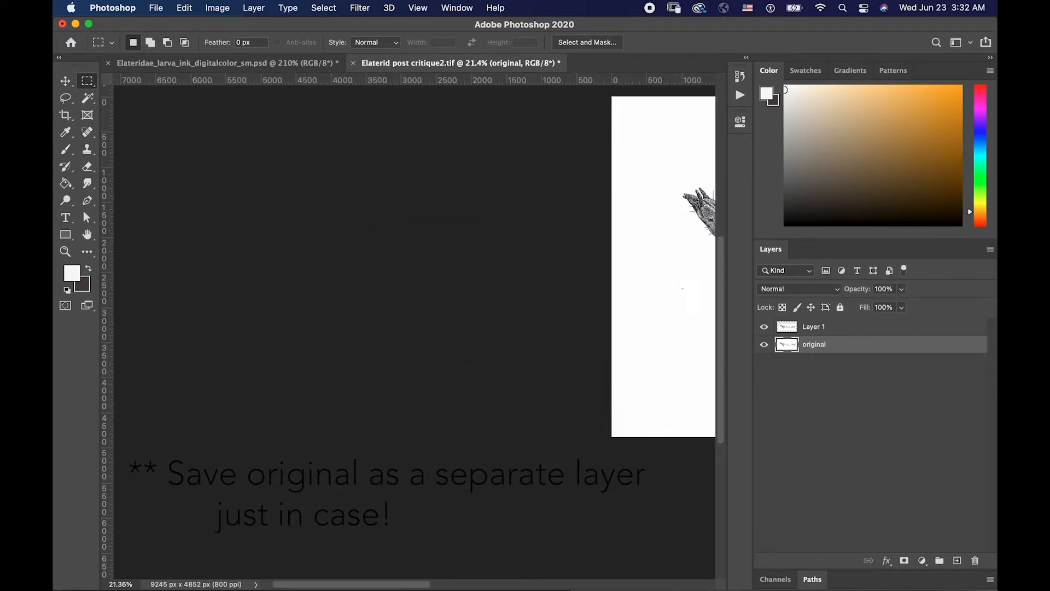
# - Add a new empty layer above Layer 1 and name it "color"
pyautogui.click(831, 326)
pyautogui.hscroll(10, 414, 328)
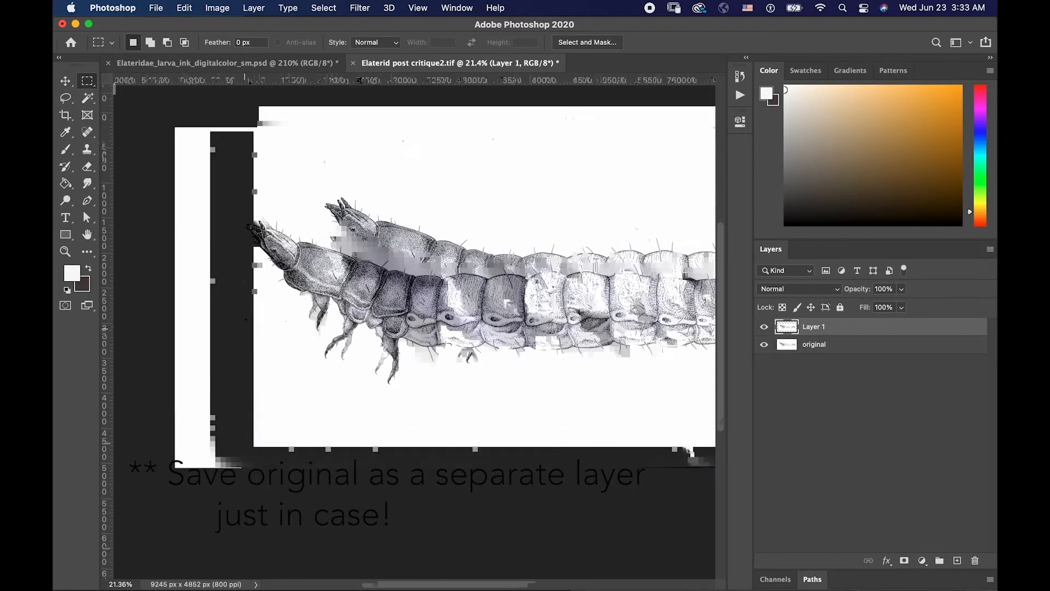
pyautogui.hscroll(1, 414, 274)
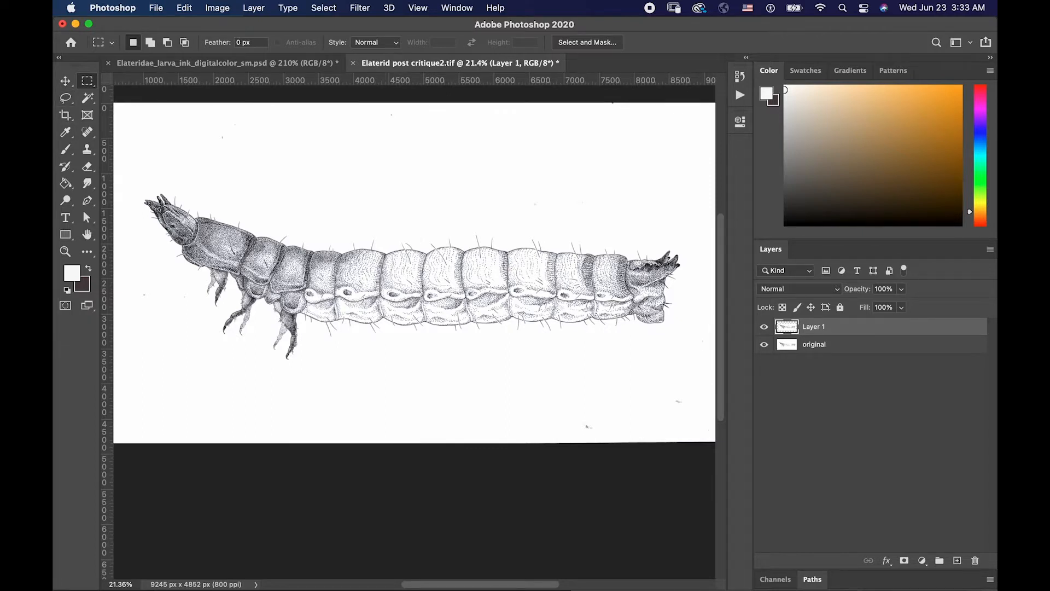
pyautogui.click(957, 560)
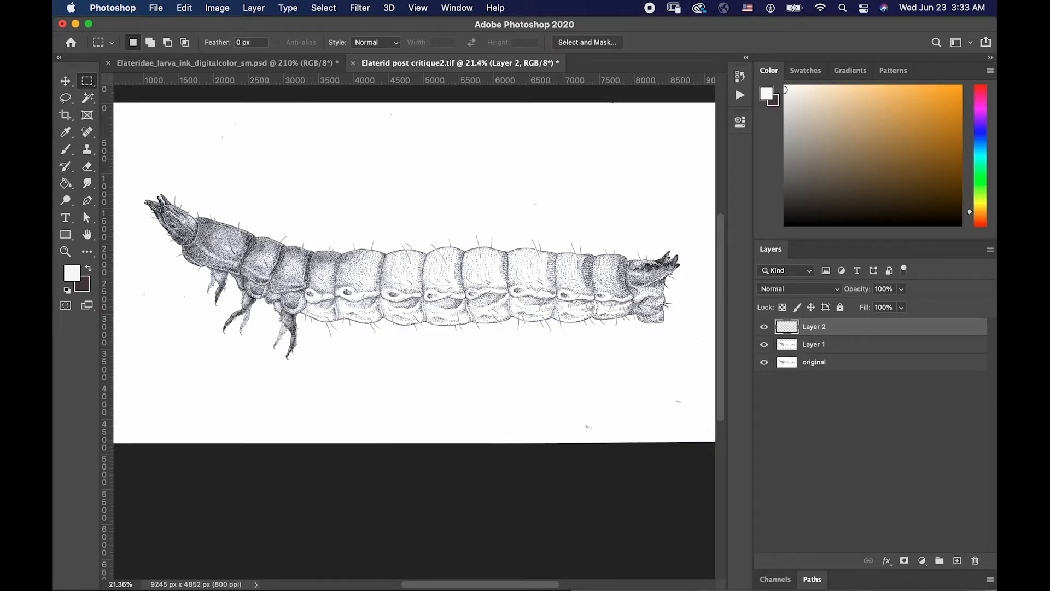
pyautogui.write('co')
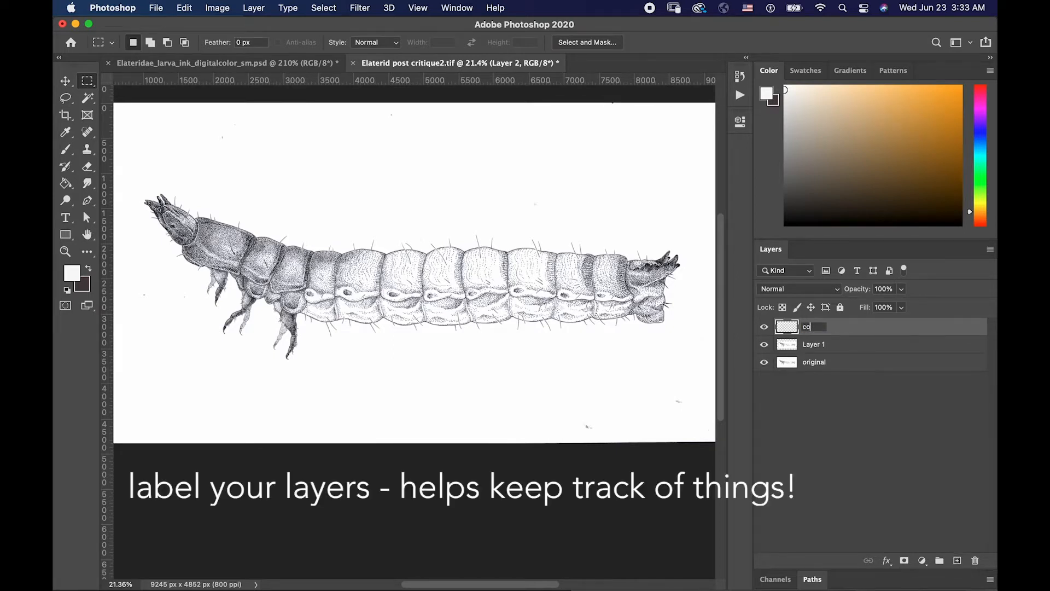
pyautogui.write('lor')
pyautogui.press('Return')
# - Rename Layer 1 to "ink" and fully lock the original layer
pyautogui.doubleClick(815, 344)
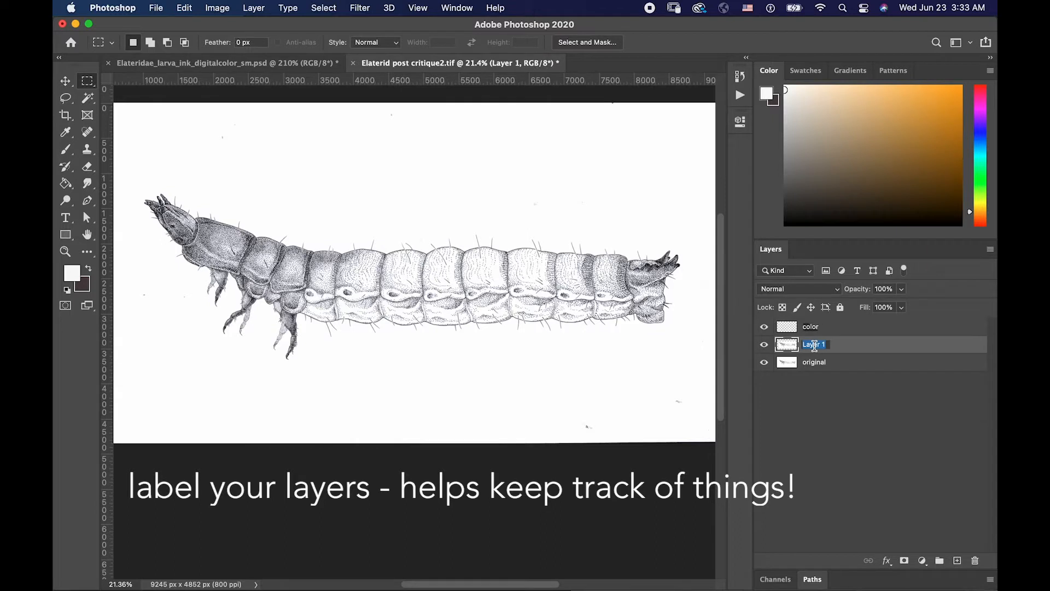
pyautogui.write('ink')
pyautogui.press('Return')
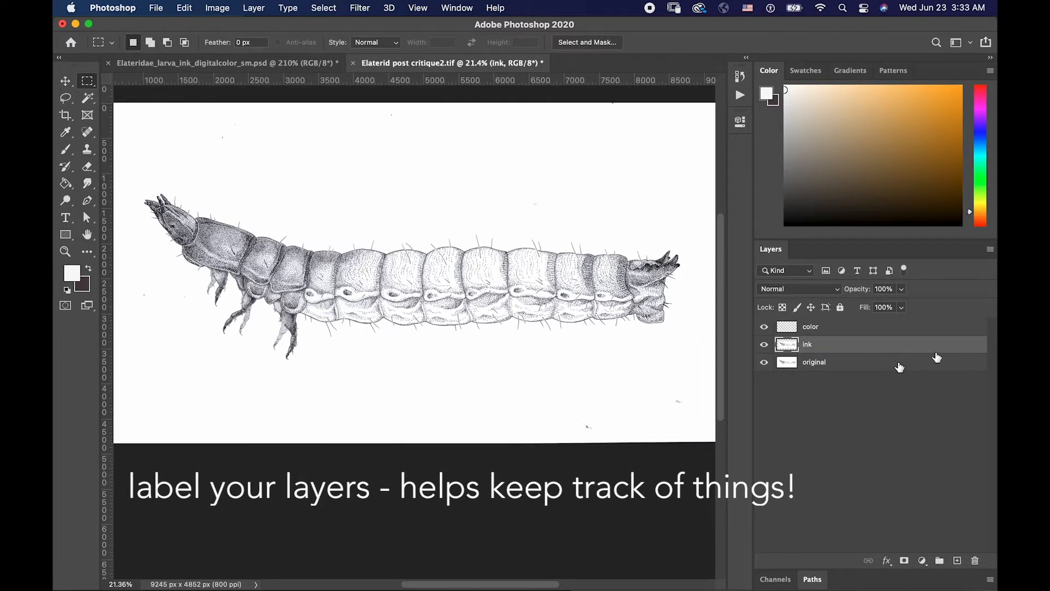
pyautogui.click(784, 369)
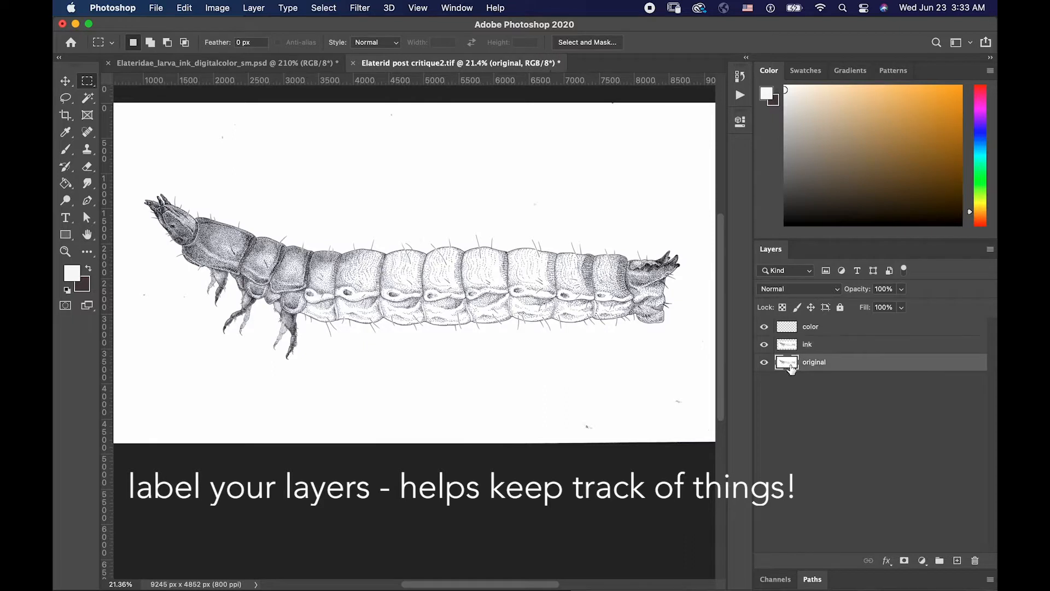
pyautogui.click(841, 308)
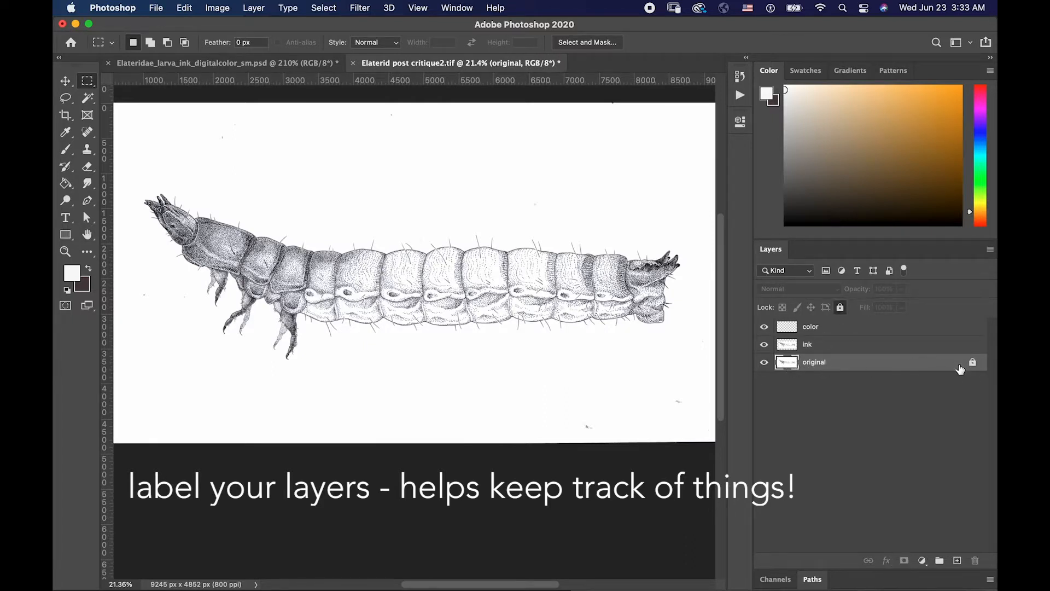
# - Make the color layer active and set up the Brush tool with an orange foreground color, RGB 255, 153, 0
pyautogui.click(830, 327)
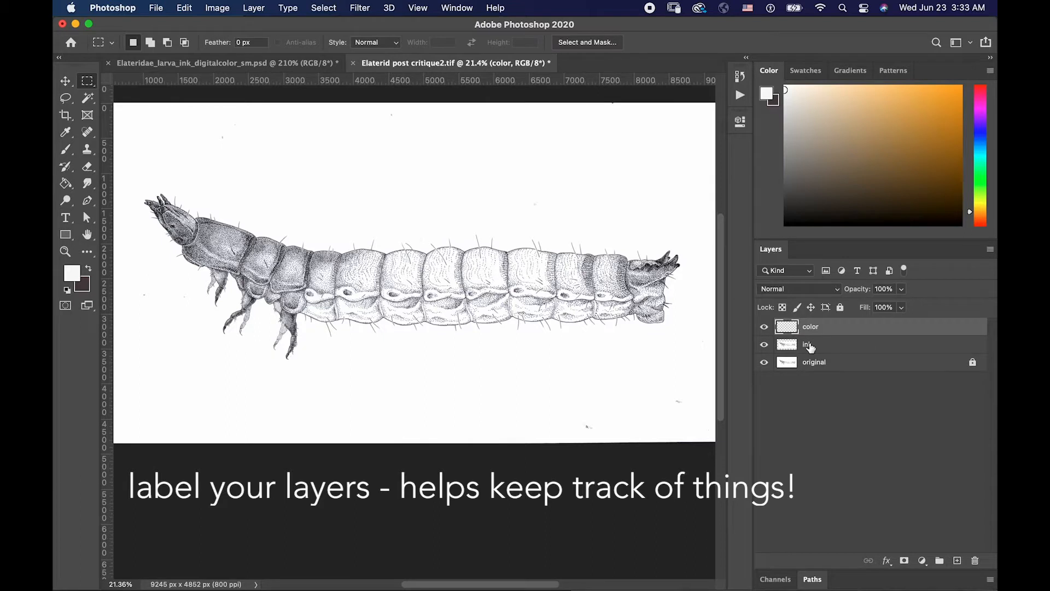
pyautogui.click(810, 348)
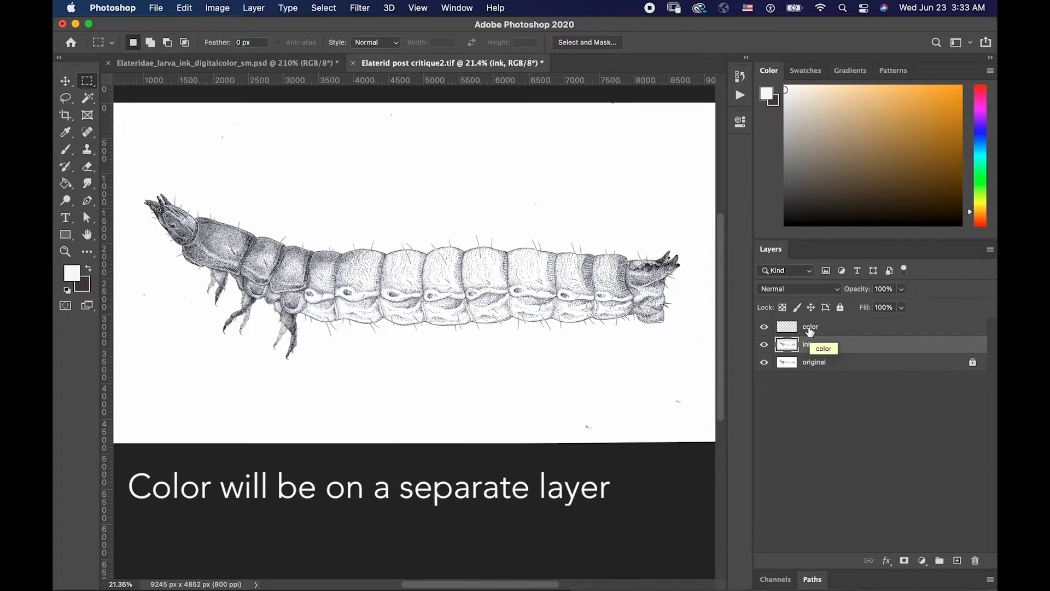
pyautogui.click(810, 330)
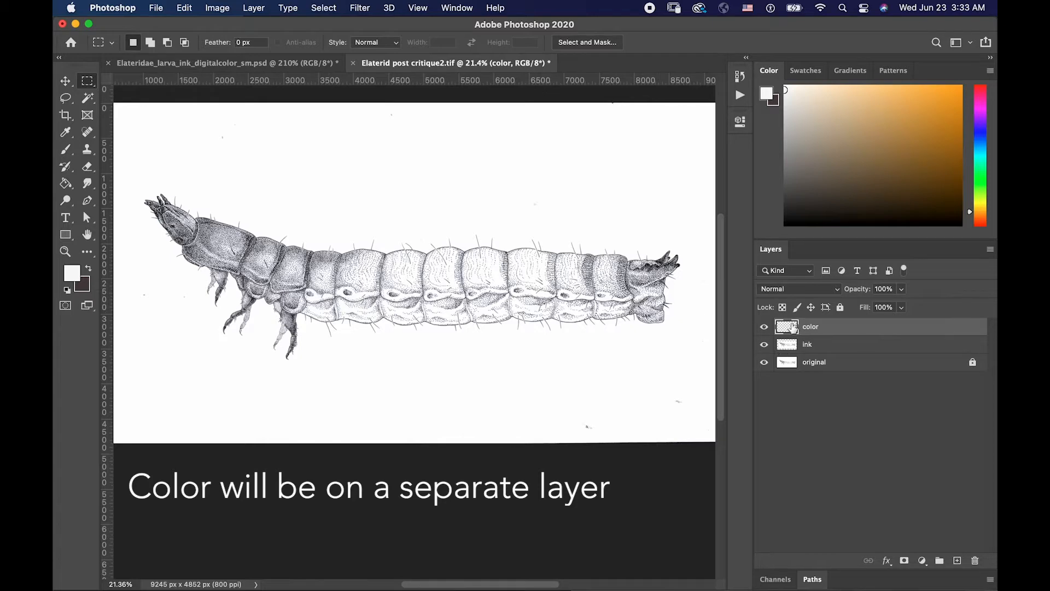
pyautogui.press('b')
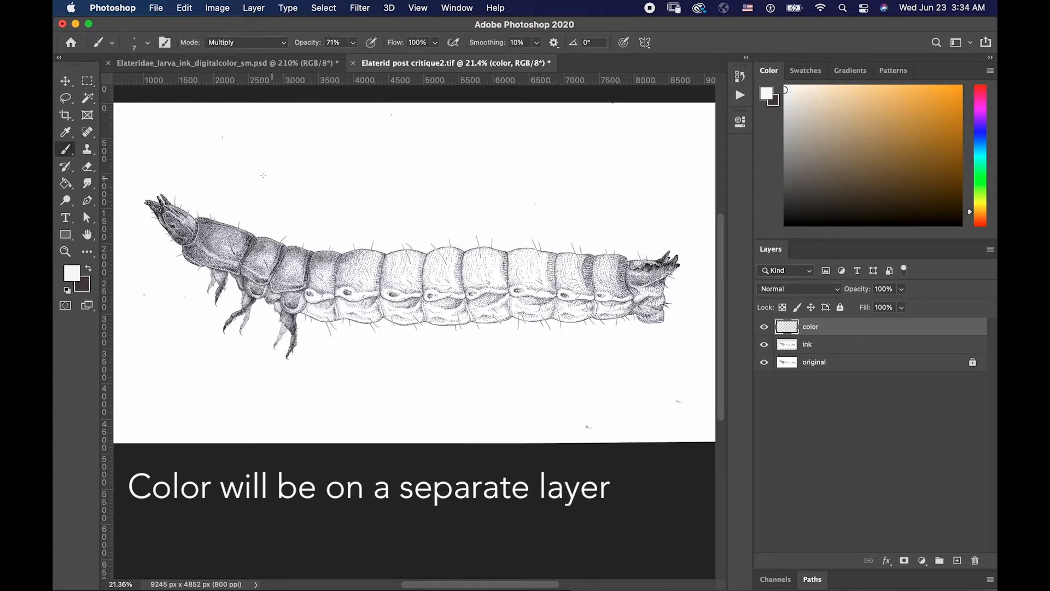
pyautogui.click(72, 272)
pyautogui.click(325, 308)
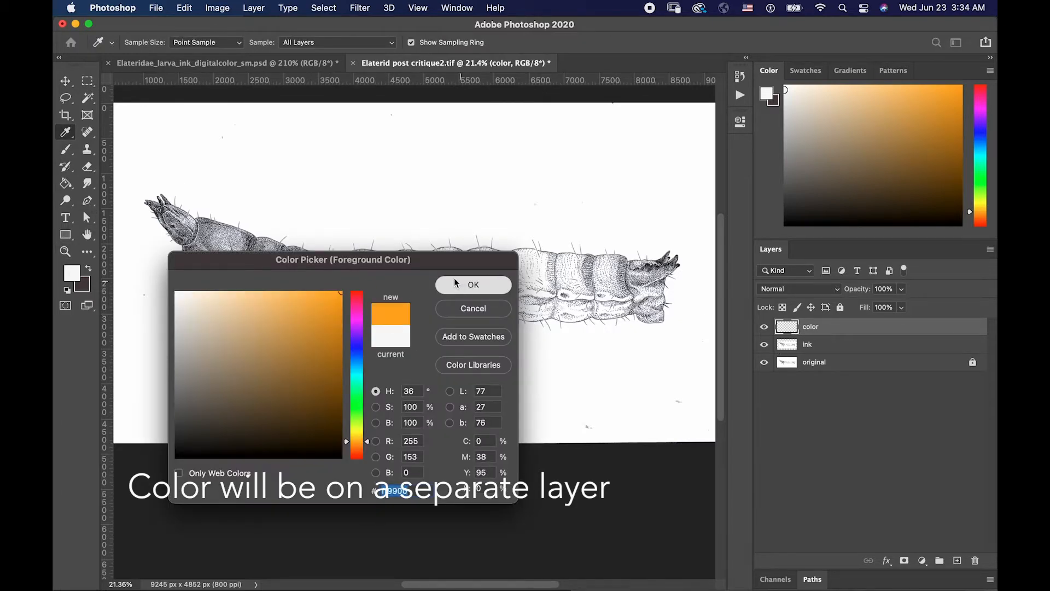
pyautogui.click(459, 282)
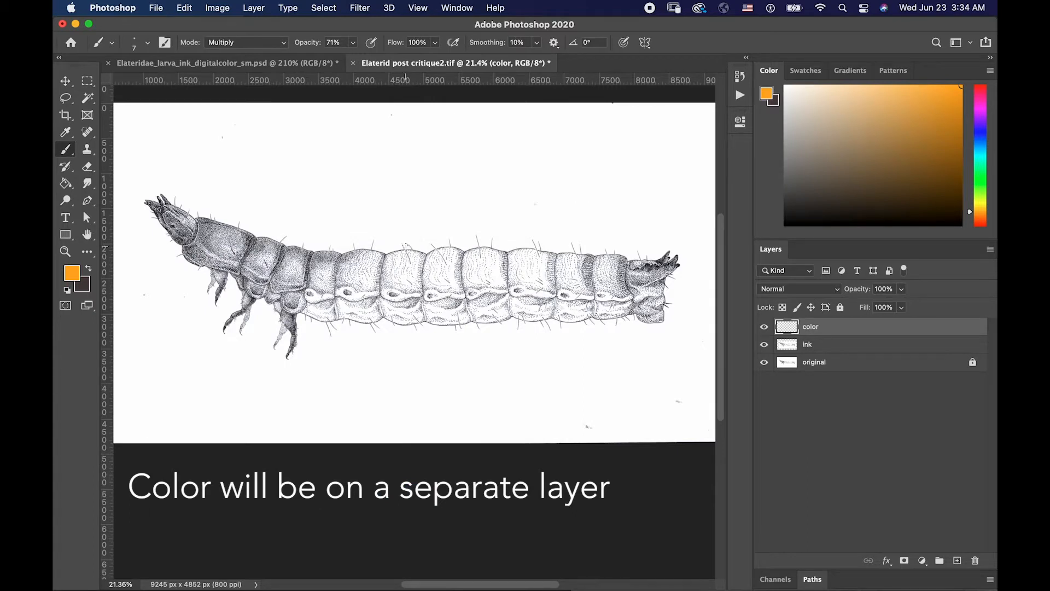
# - Enlarge the brush size to 600
pyautogui.press(']')
pyautogui.press(']')
pyautogui.press(']')
pyautogui.press(']')
pyautogui.press(']')
pyautogui.press(']')
pyautogui.press(']')
pyautogui.press(']')
pyautogui.press(']')
pyautogui.press(']')
pyautogui.press(']')
pyautogui.press(']')
pyautogui.press(']')
# - Try out orange brush strokes along the larva's upper body segments on the color layer and undo them all
pyautogui.moveTo(402, 254)
pyautogui.mouseDown()
pyautogui.moveTo(453, 244)
pyautogui.moveTo(484, 253)
pyautogui.mouseUp()
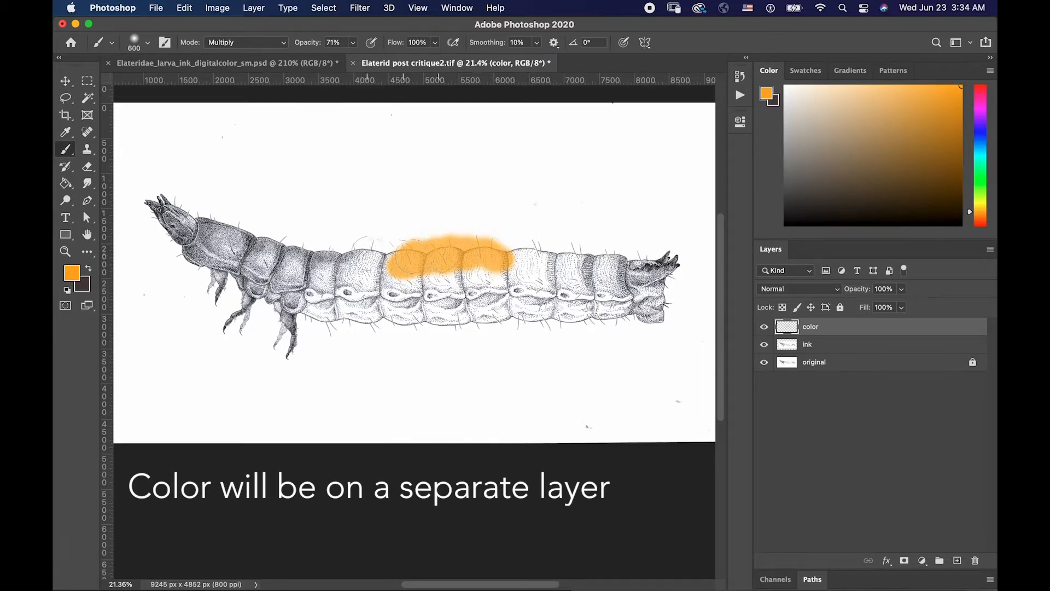
pyautogui.scroll(3, 369, 249)
pyautogui.moveTo(375, 191)
pyautogui.mouseDown()
pyautogui.moveTo(352, 201)
pyautogui.moveTo(418, 197)
pyautogui.moveTo(293, 183)
pyautogui.mouseUp()
pyautogui.moveTo(259, 201); pyautogui.dragTo(238, 194)
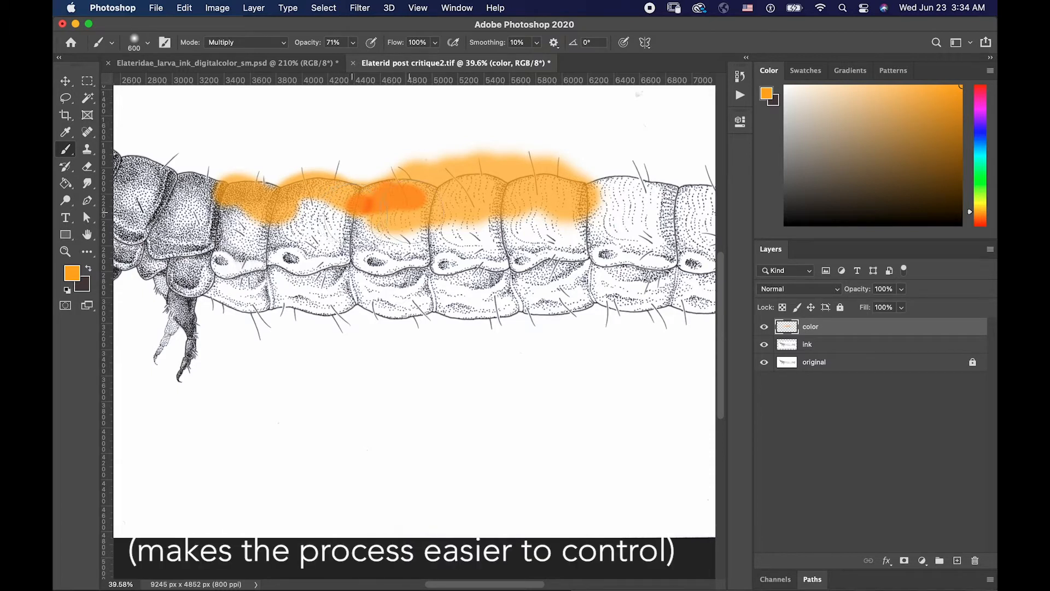
pyautogui.press('super+z')
pyautogui.press('super+z')
pyautogui.press('super+z')
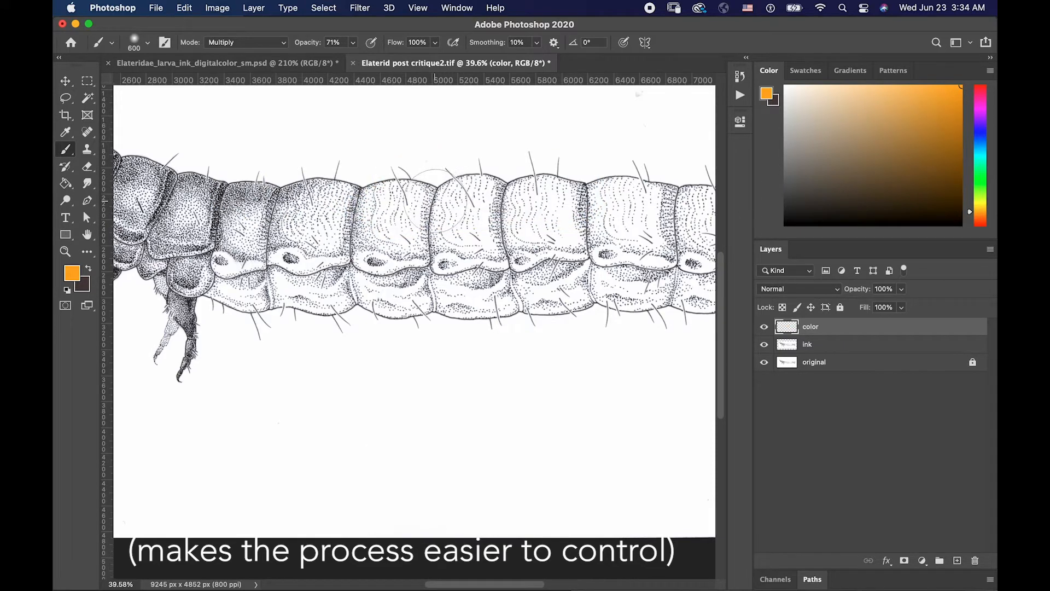
# - Draw a freehand Lasso selection in the blank area above the larva on the color layer
pyautogui.scroll(-3, 439, 200)
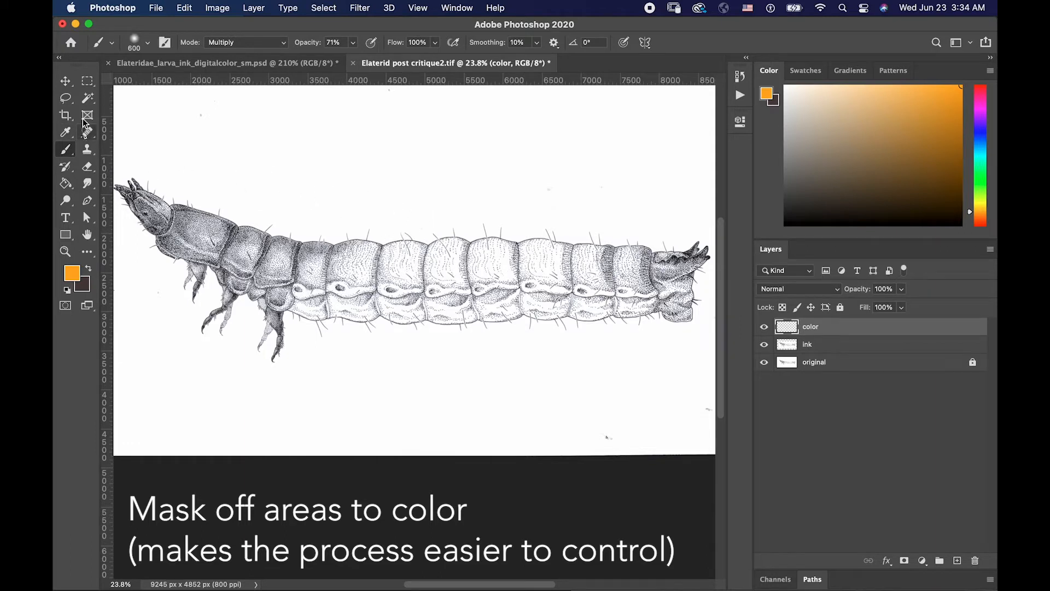
pyautogui.click(67, 99)
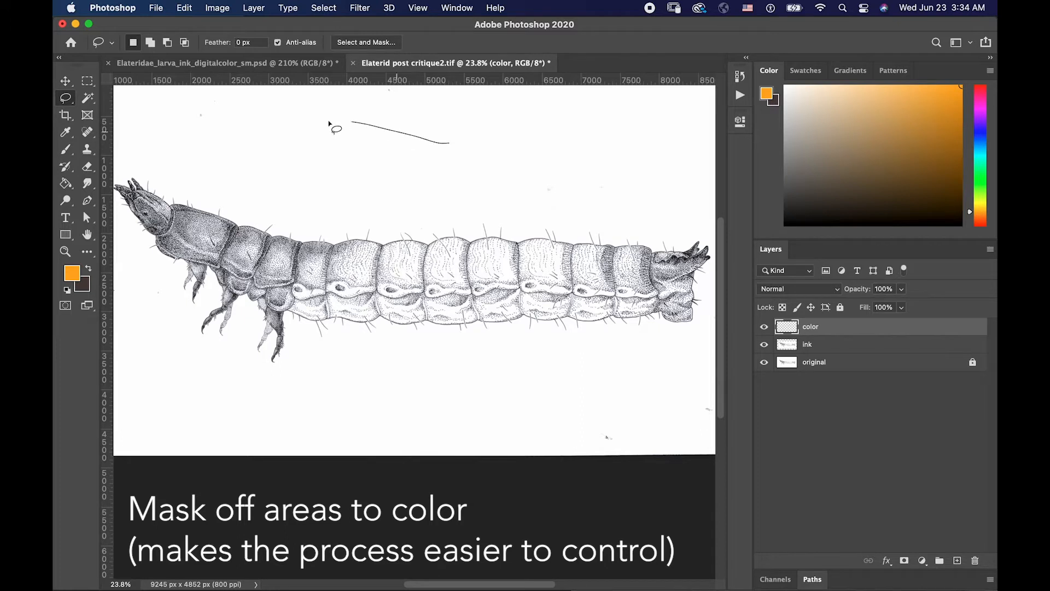
pyautogui.moveTo(437, 144); pyautogui.dragTo(444, 143)
# - Try out orange Brush strokes inside the selection above the larva and undo them
pyautogui.press('b')
pyautogui.moveTo(346, 140)
pyautogui.mouseDown()
pyautogui.moveTo(486, 144)
pyautogui.moveTo(499, 156)
pyautogui.moveTo(457, 178)
pyautogui.moveTo(454, 202)
pyautogui.mouseUp()
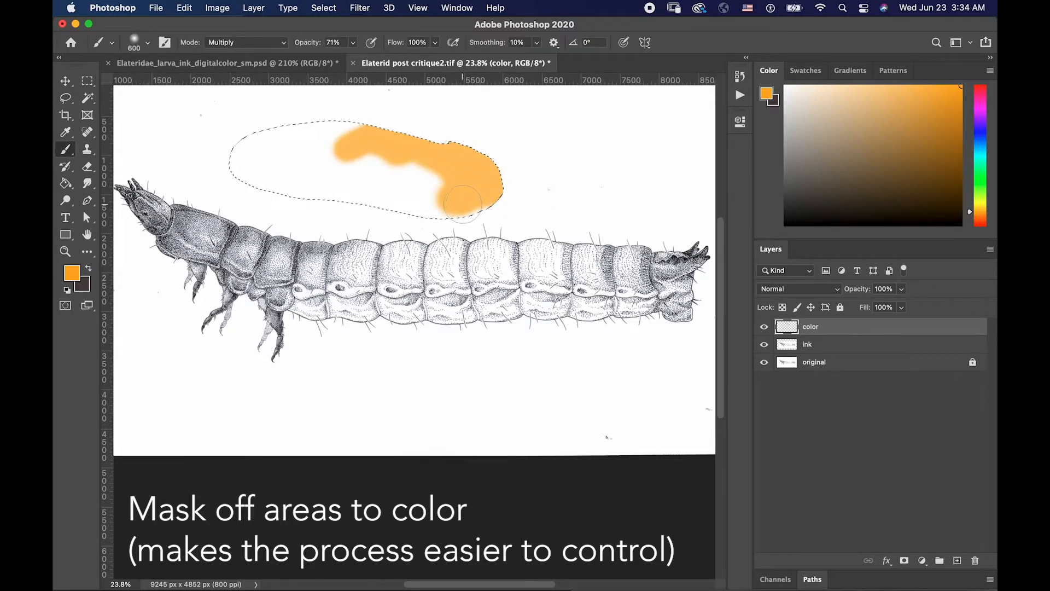
pyautogui.moveTo(446, 200); pyautogui.dragTo(483, 204)
pyautogui.hscroll(10, 211, 128)
pyautogui.moveTo(157, 165); pyautogui.dragTo(599, 223)
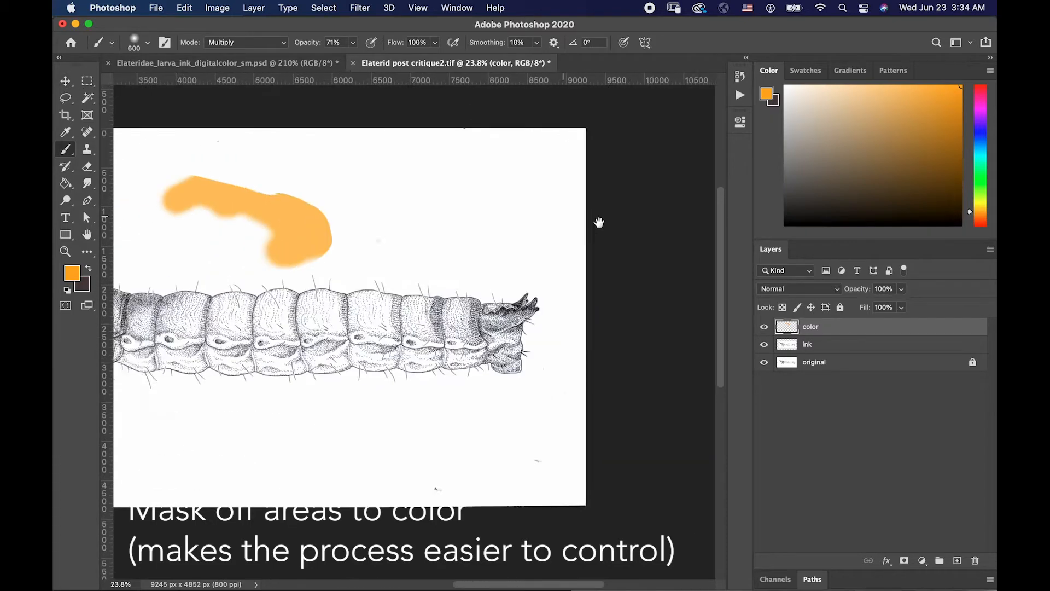
pyautogui.hscroll(-5, 599, 222)
pyautogui.press('super+z')
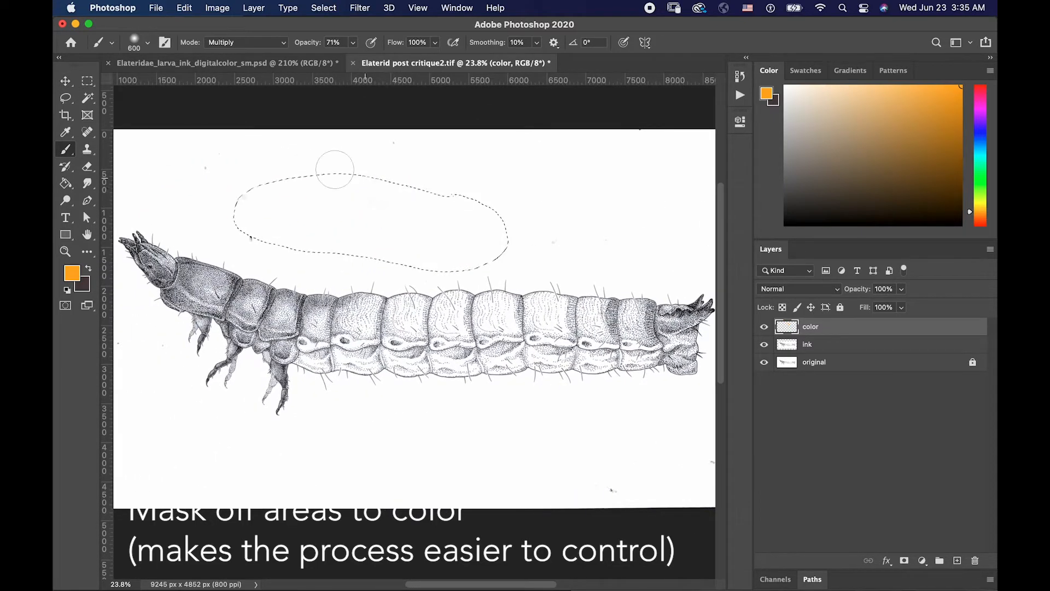
# - Switch to the Move tool and clear the lasso selection above the larva
pyautogui.hscroll(8, 376, 181)
pyautogui.scroll(10, 180, 209)
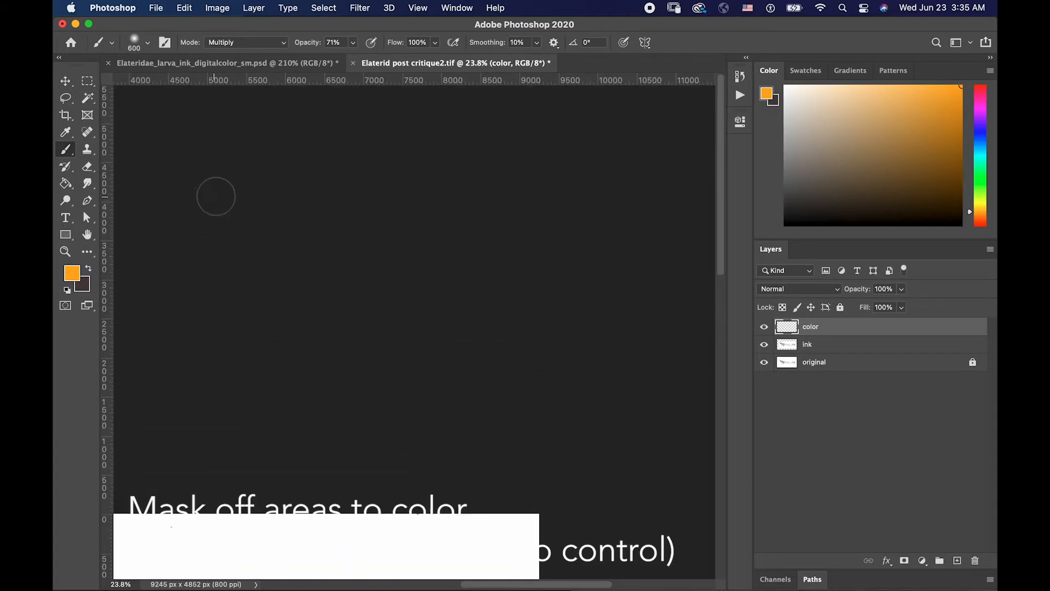
pyautogui.scroll(-10, 348, 293)
pyautogui.scroll(10, 422, 336)
pyautogui.scroll(2, 434, 294)
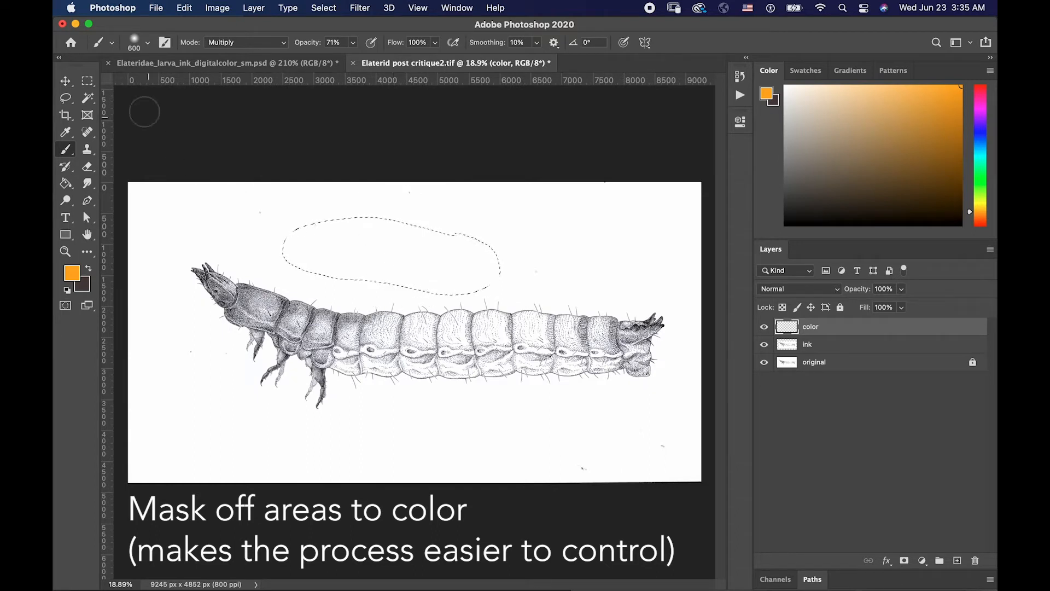
pyautogui.press('v')
pyautogui.press('super+d')
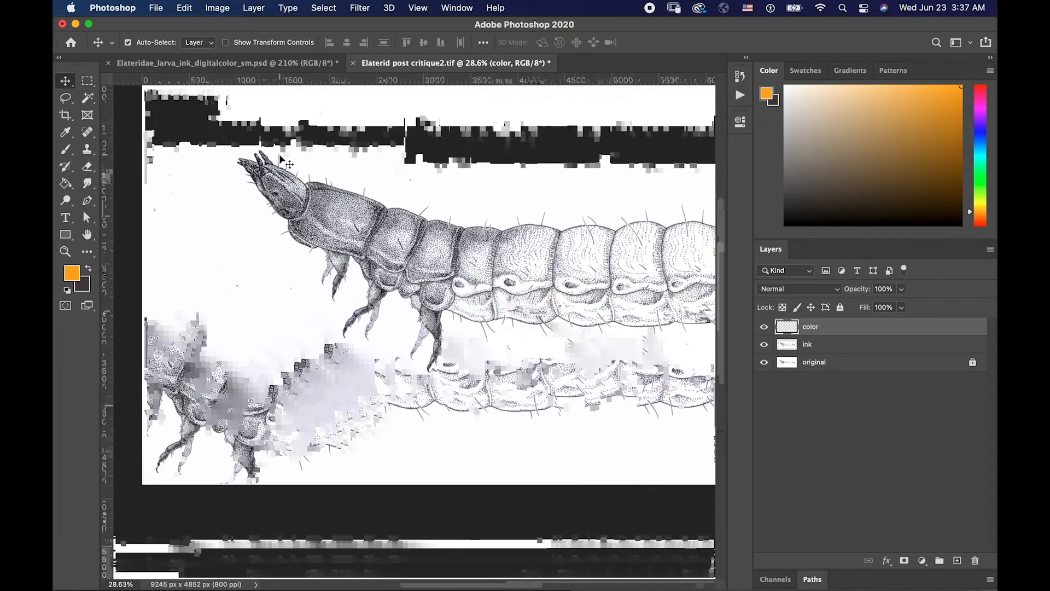
# - Try out the regular Lasso Tool by outlining a freehand selection above the larva's head and undo it
pyautogui.scroll(5, 279, 154)
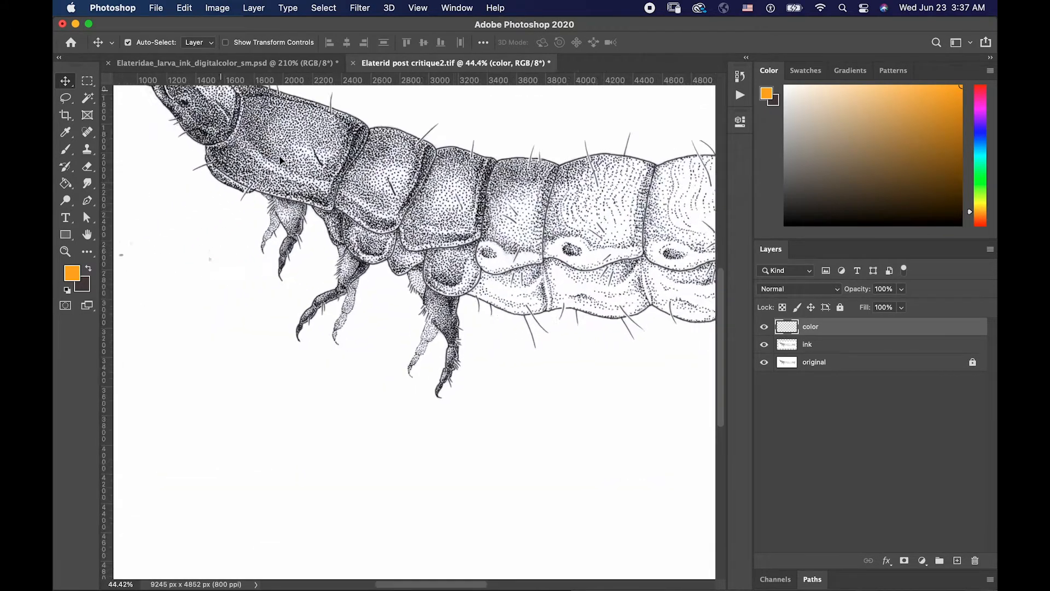
pyautogui.moveTo(280, 155)
pyautogui.mouseDown()
pyautogui.moveTo(348, 344)
pyautogui.moveTo(384, 309)
pyautogui.mouseUp()
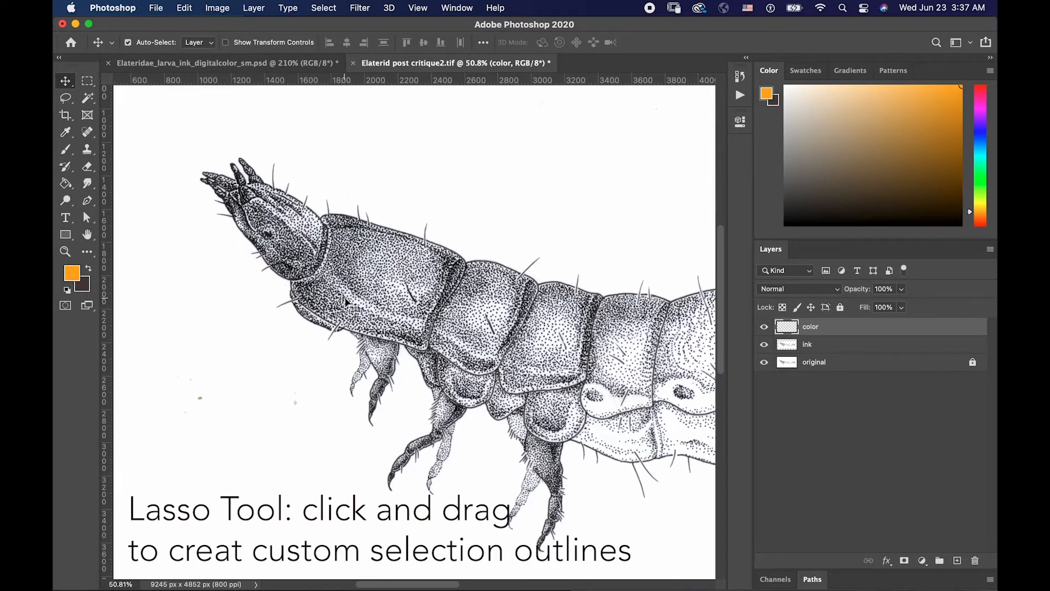
pyautogui.press('l')
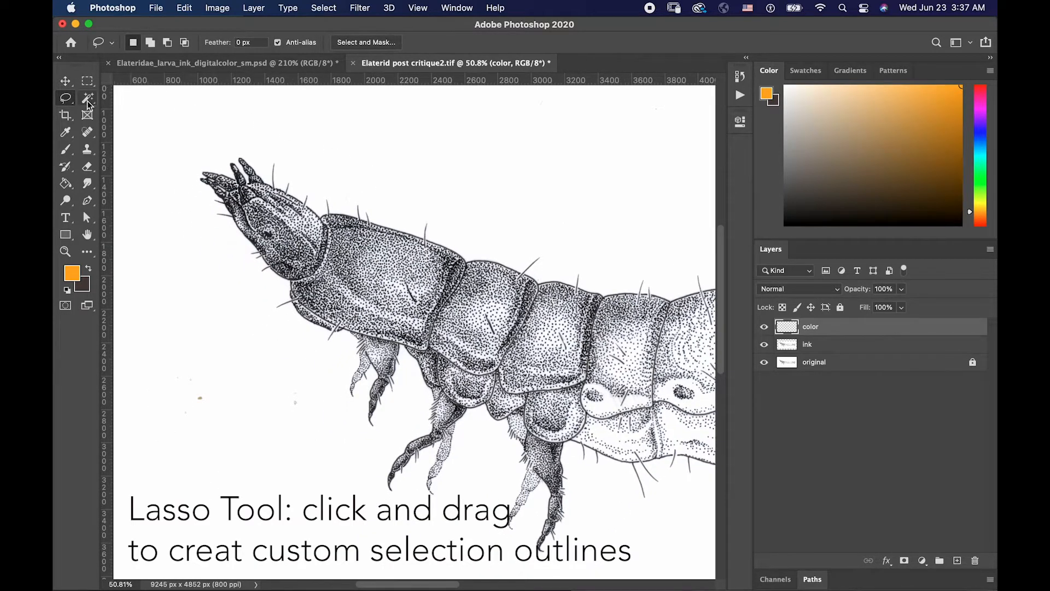
pyautogui.click(70, 98)
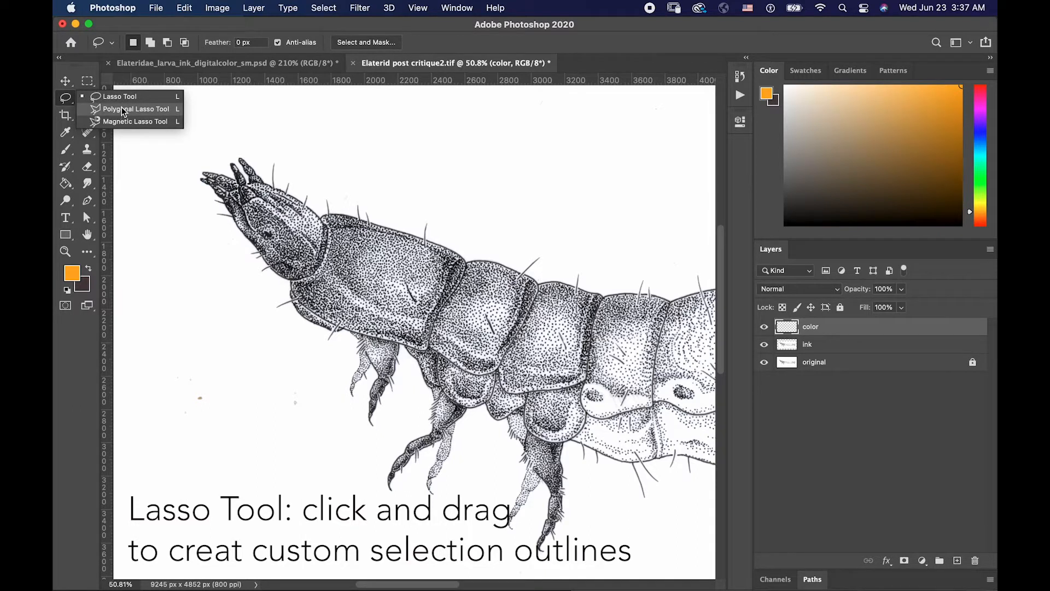
pyautogui.click(122, 101)
pyautogui.moveTo(287, 146)
pyautogui.mouseDown()
pyautogui.moveTo(485, 245)
pyautogui.moveTo(537, 207)
pyautogui.moveTo(328, 139)
pyautogui.mouseUp()
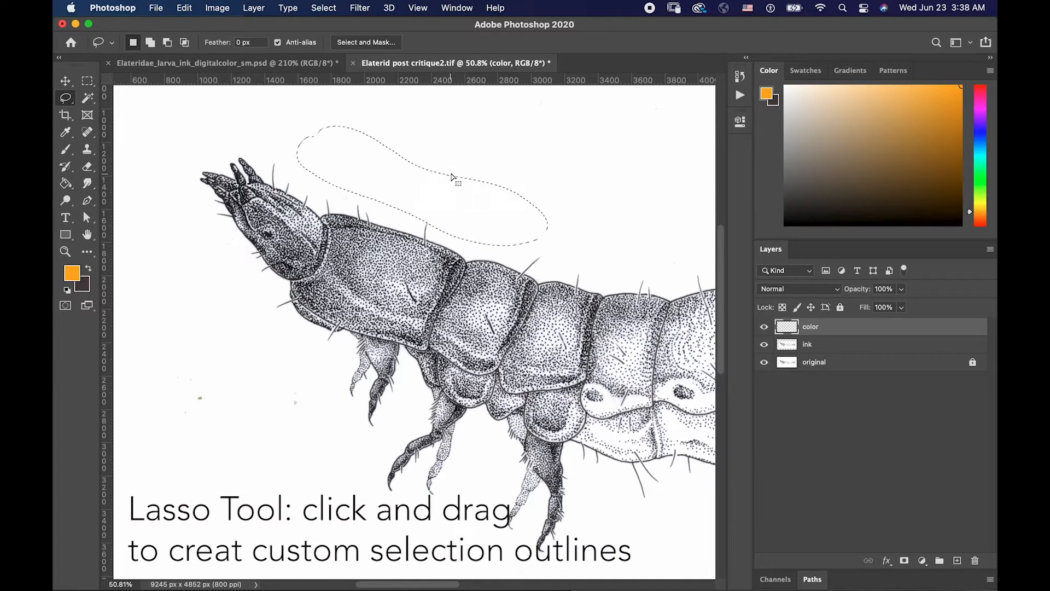
pyautogui.press('super+z')
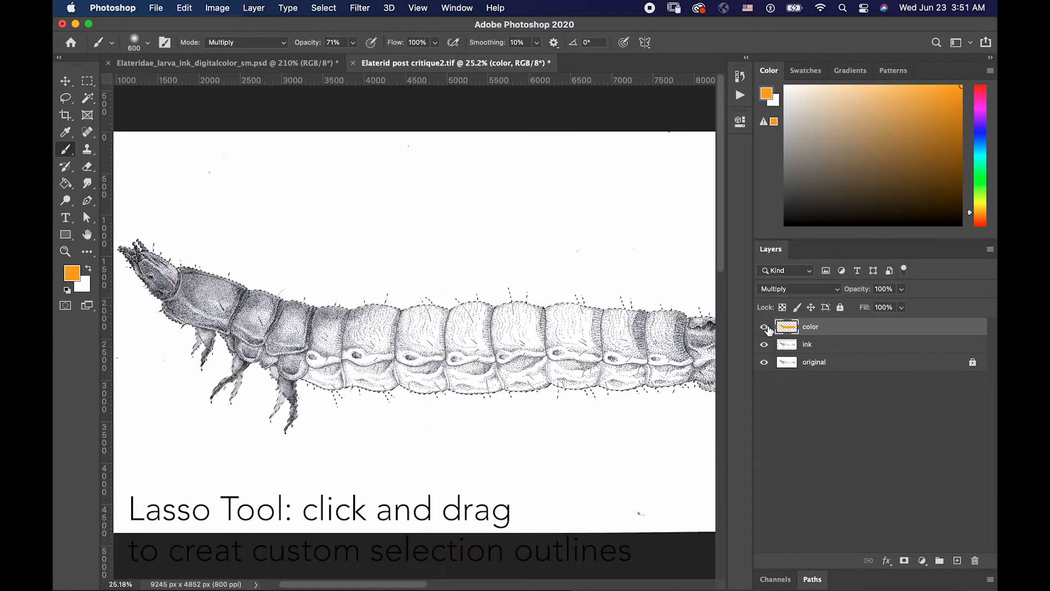
# - Compare the larva with and without its orange fill by toggling the color layer's visibility, leaving the layer hidden
pyautogui.click(765, 326)
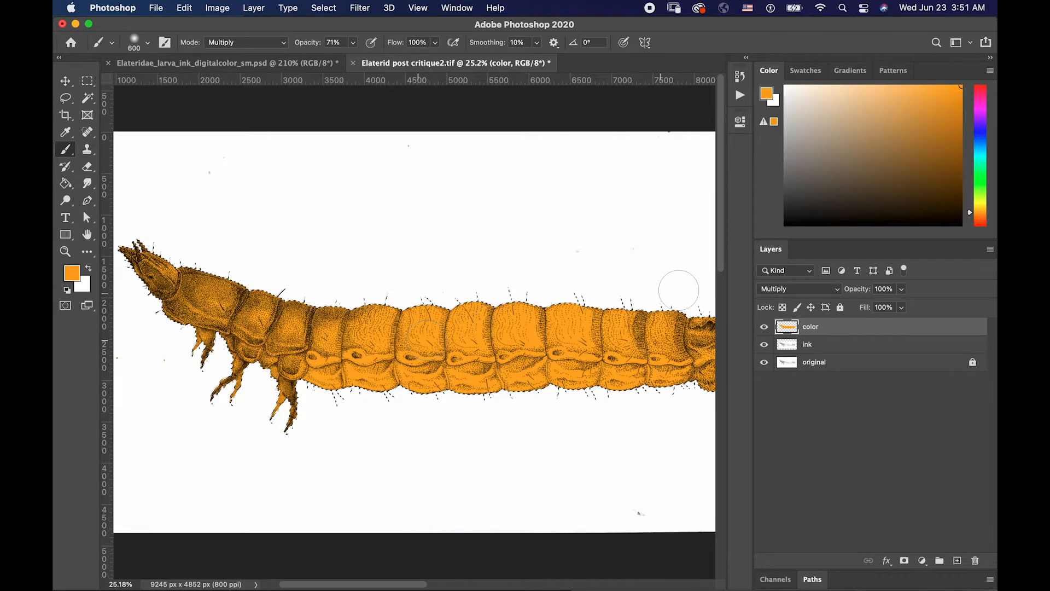
pyautogui.click(766, 329)
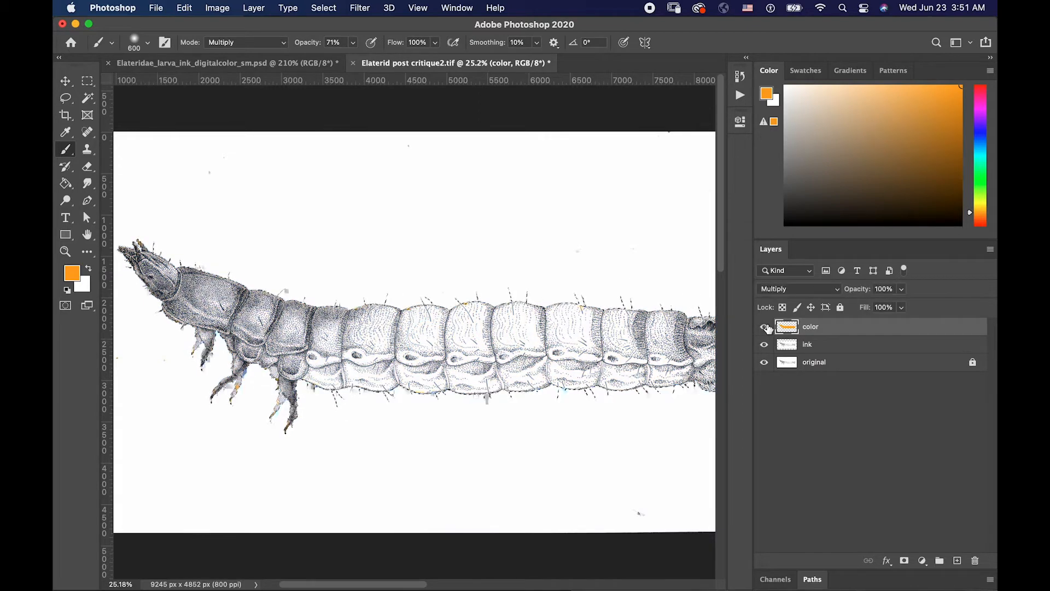
pyautogui.click(768, 328)
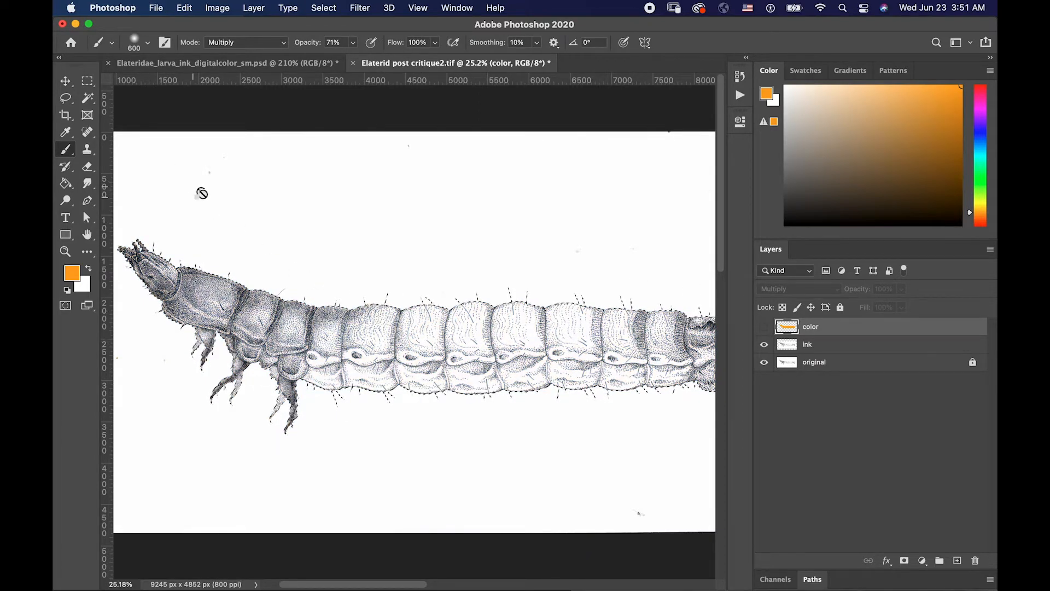
# - Select the blank background around the larva with the Magic Wand Tool and inspect the selection outline along the body
pyautogui.click(91, 101)
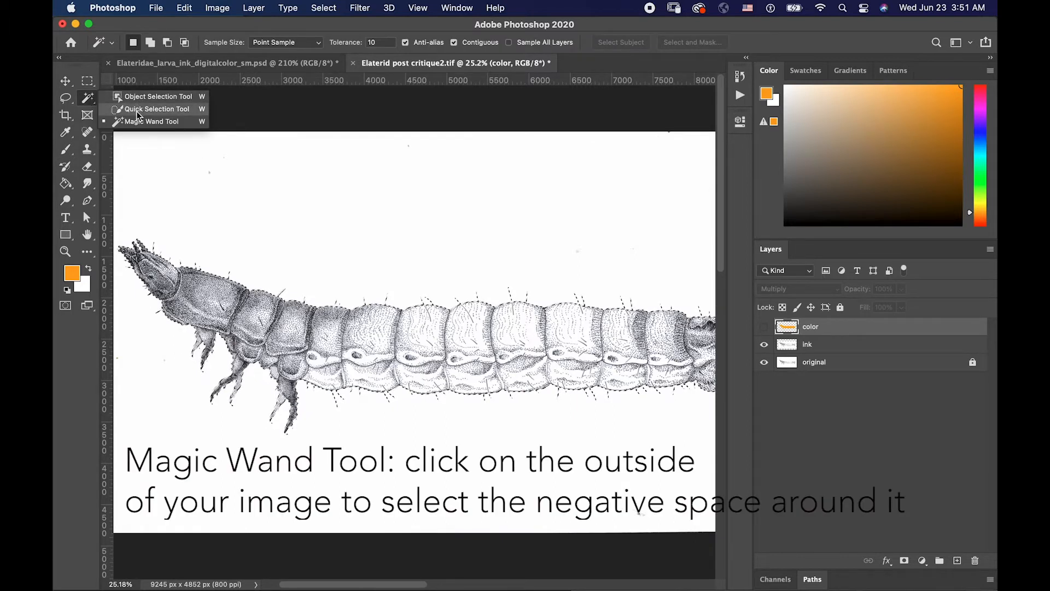
pyautogui.click(137, 122)
pyautogui.click(271, 212)
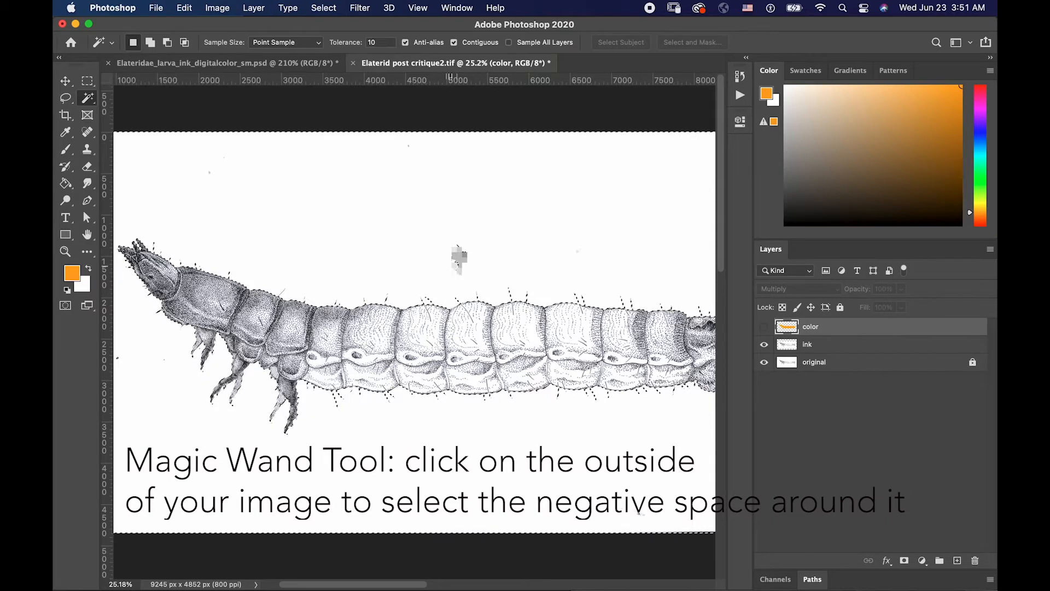
pyautogui.hscroll(5, 458, 258)
pyautogui.scroll(-2, 458, 258)
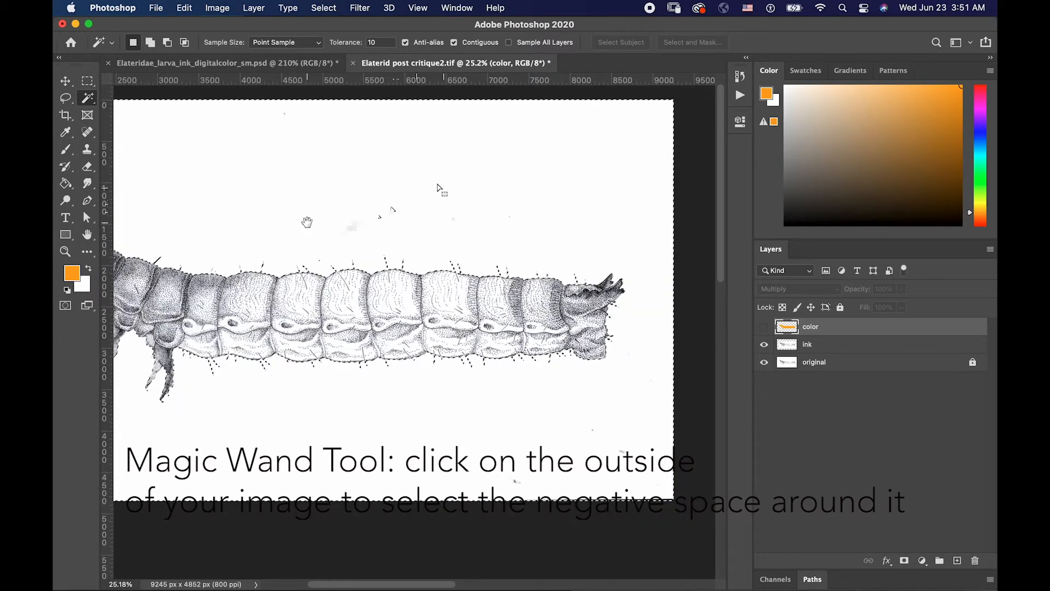
pyautogui.hscroll(-5, 437, 187)
pyautogui.scroll(-1, 437, 187)
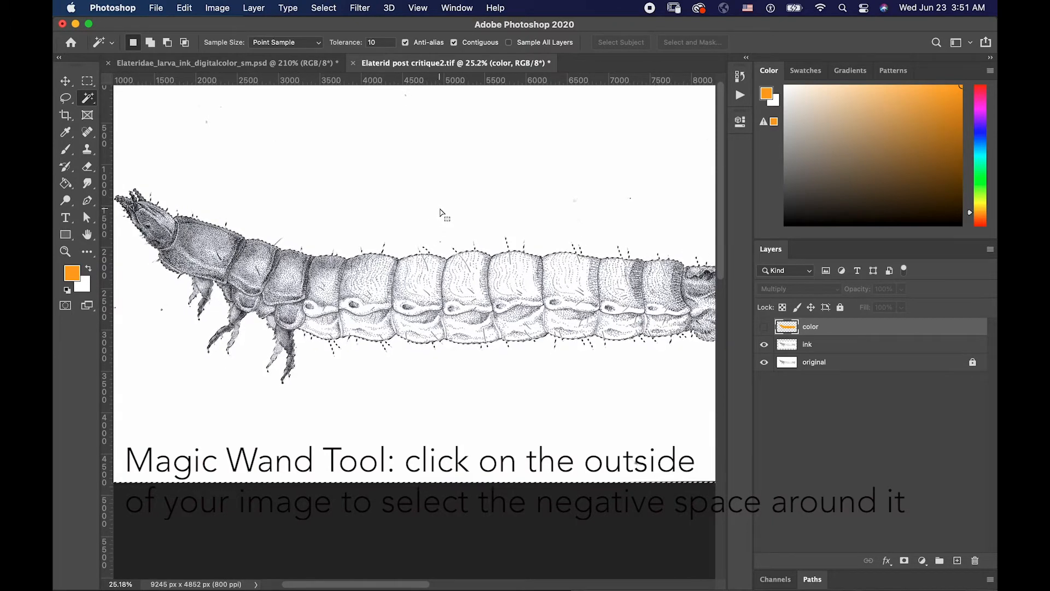
pyautogui.scroll(5, 438, 214)
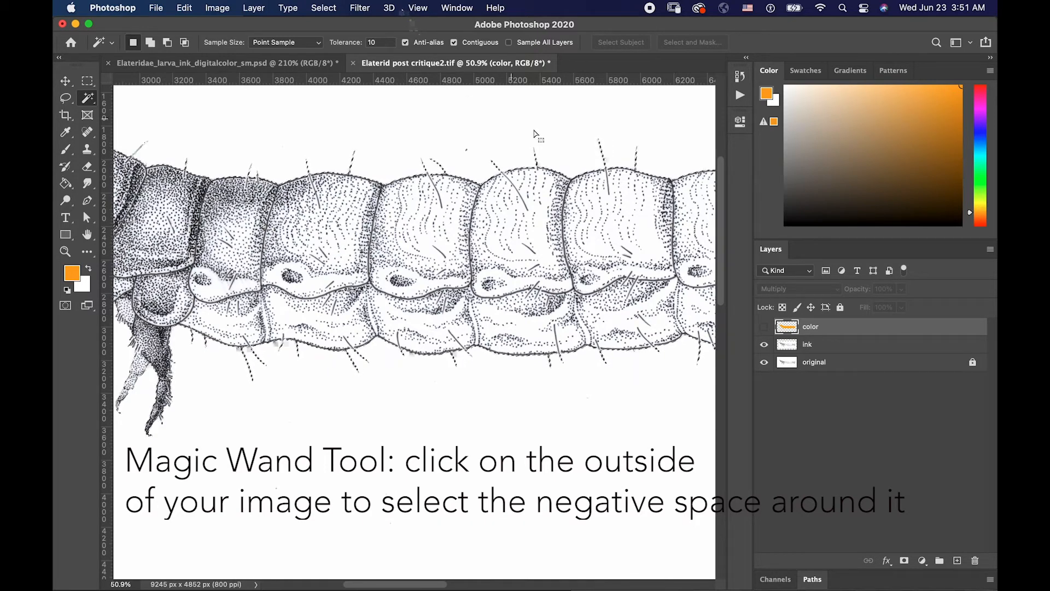
# - Set the Magic Wand tolerance to 60 and make the ink layer active
pyautogui.click(374, 42)
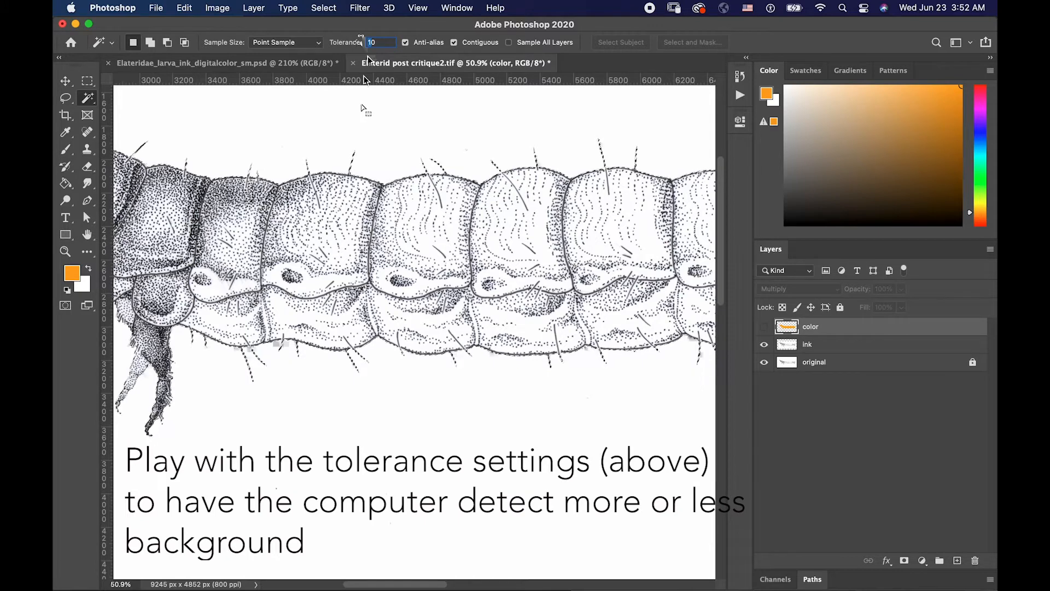
pyautogui.click(395, 138)
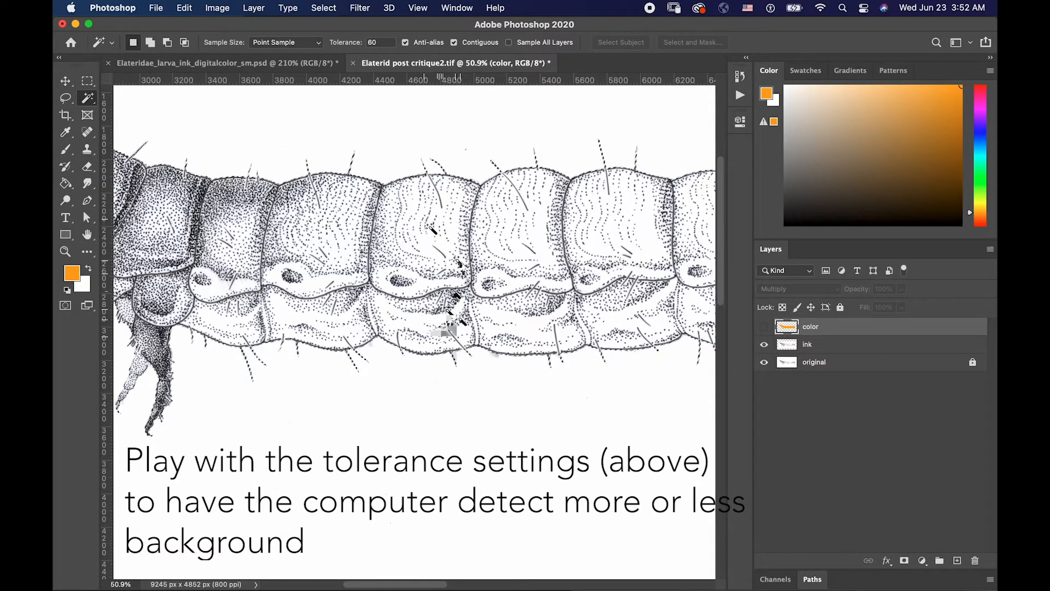
pyautogui.click(771, 345)
pyautogui.press('f')
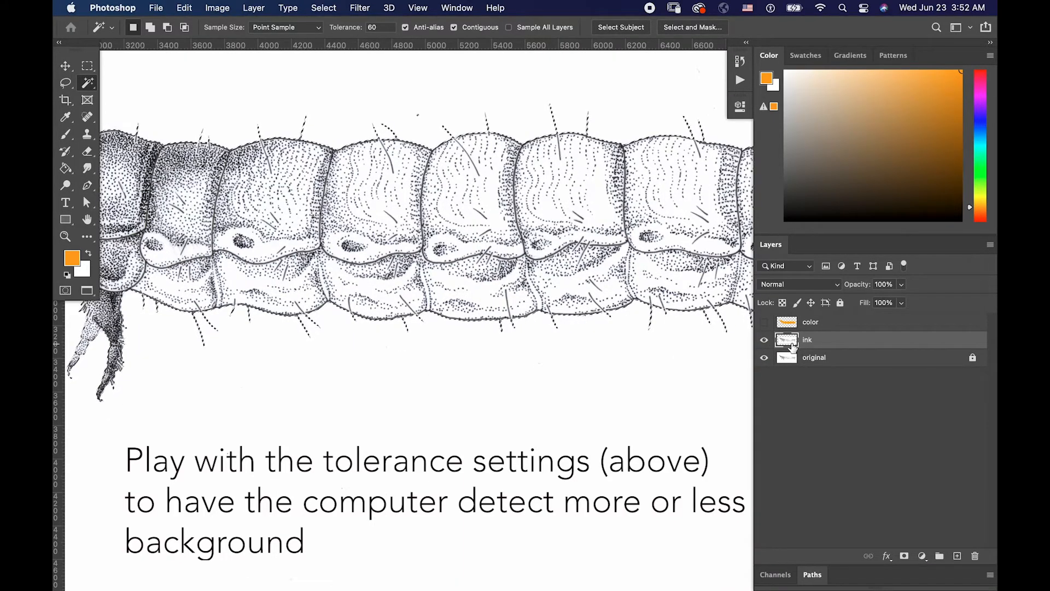
pyautogui.press('f')
pyautogui.press('f')
pyautogui.moveTo(800, 350); pyautogui.dragTo(800, 351)
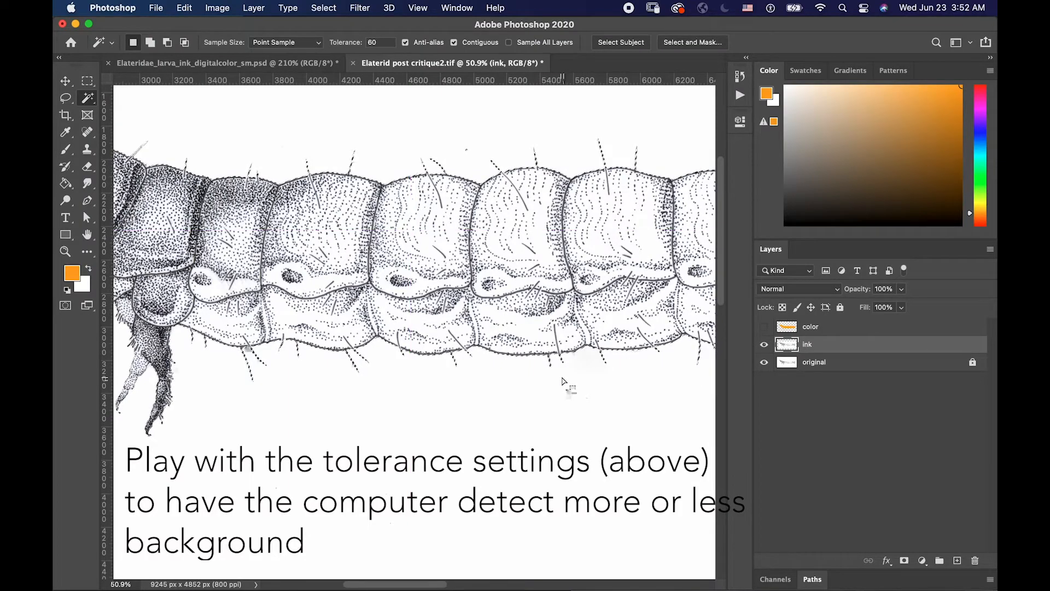
# - Select the background around the larva on the ink layer with the Magic Wand at tolerance 60 and inspect the outline
pyautogui.press('super+d')
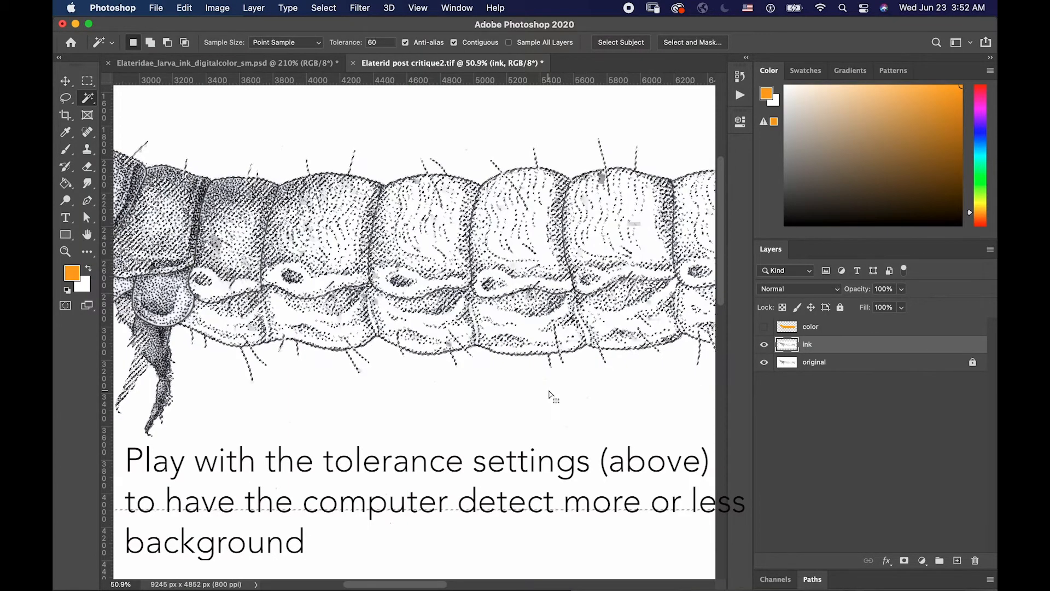
pyautogui.scroll(-5, 441, 127)
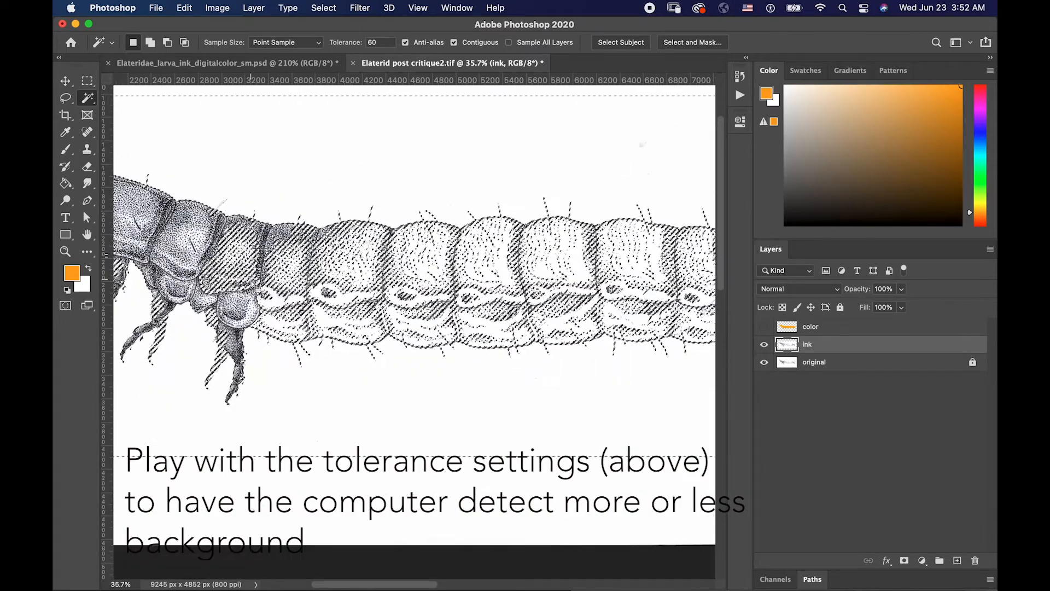
pyautogui.moveTo(345, 215); pyautogui.dragTo(401, 268)
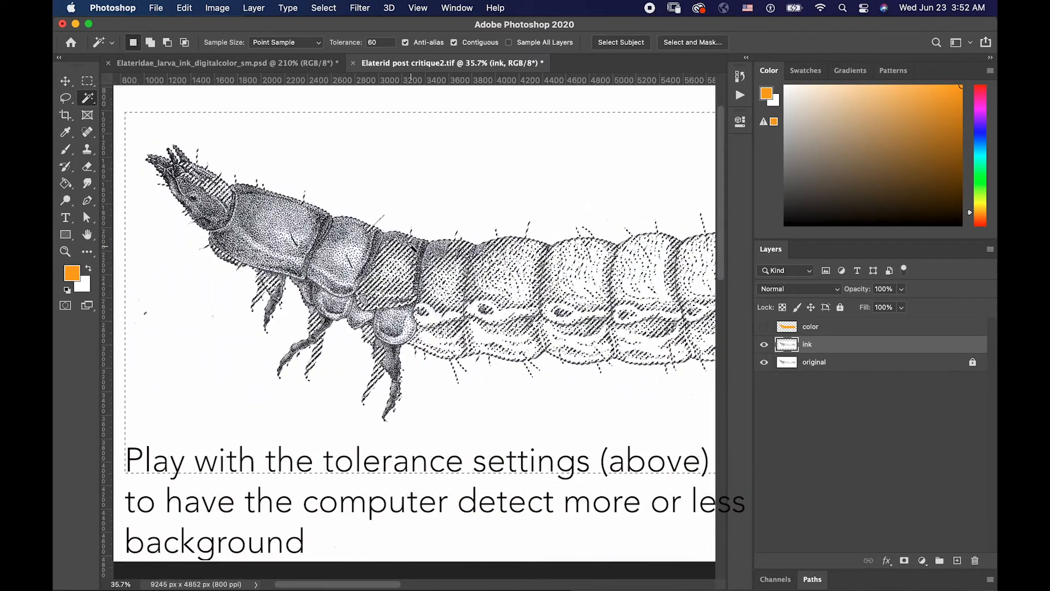
pyautogui.press('super+d')
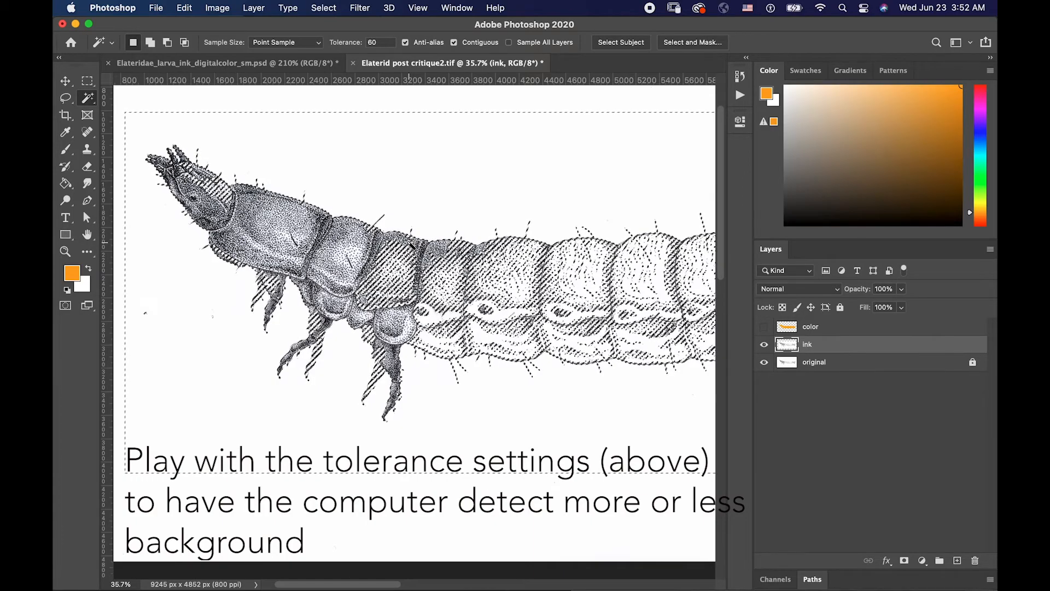
pyautogui.click(428, 206)
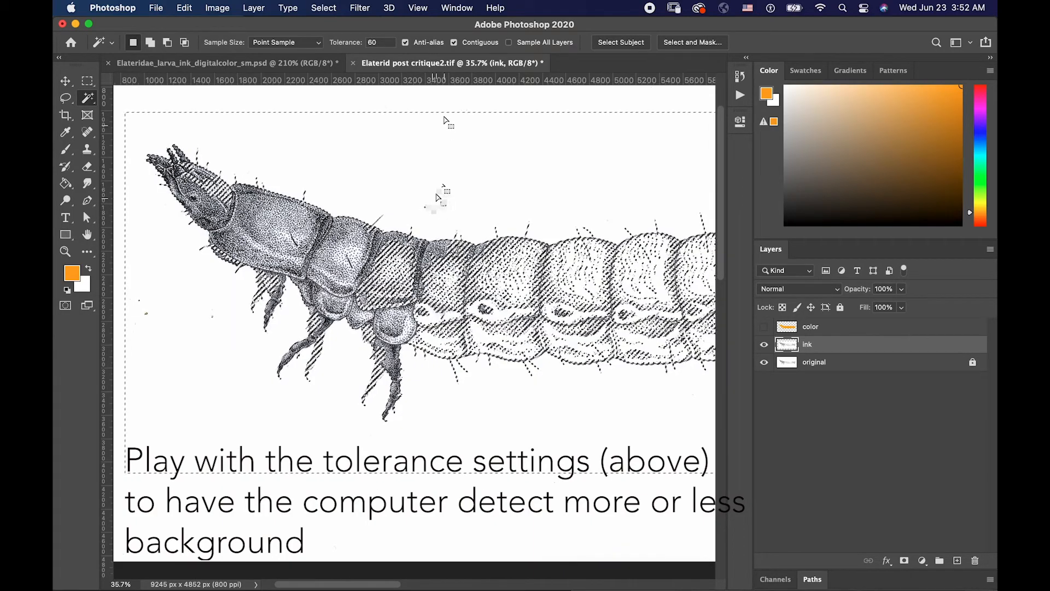
# - Set the Magic Wand tolerance to 20 and reselect the blank background around the larva on the ink layer
pyautogui.doubleClick(371, 42)
pyautogui.write('60')
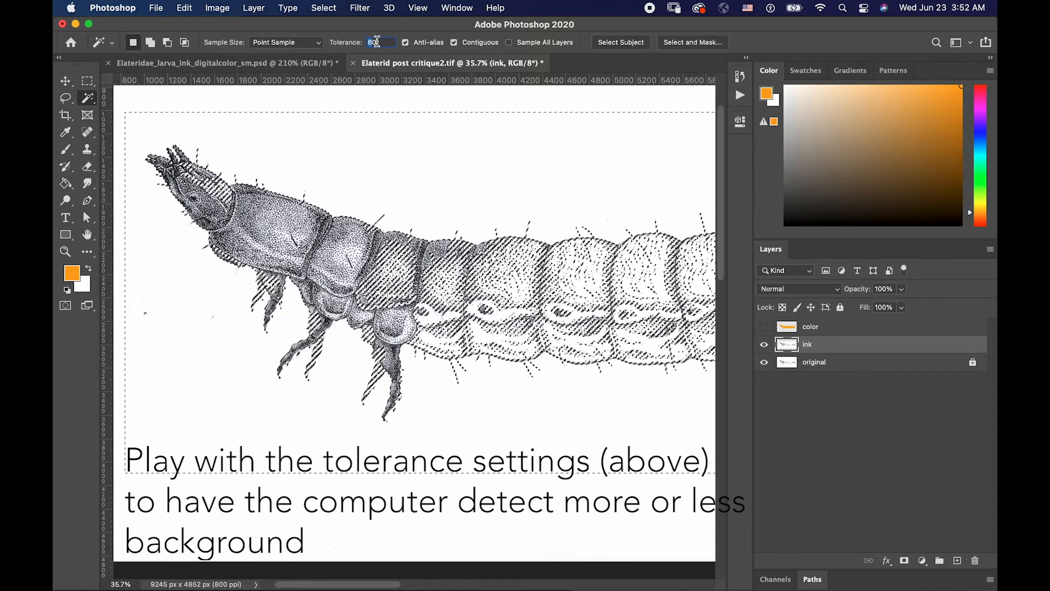
pyautogui.write('10')
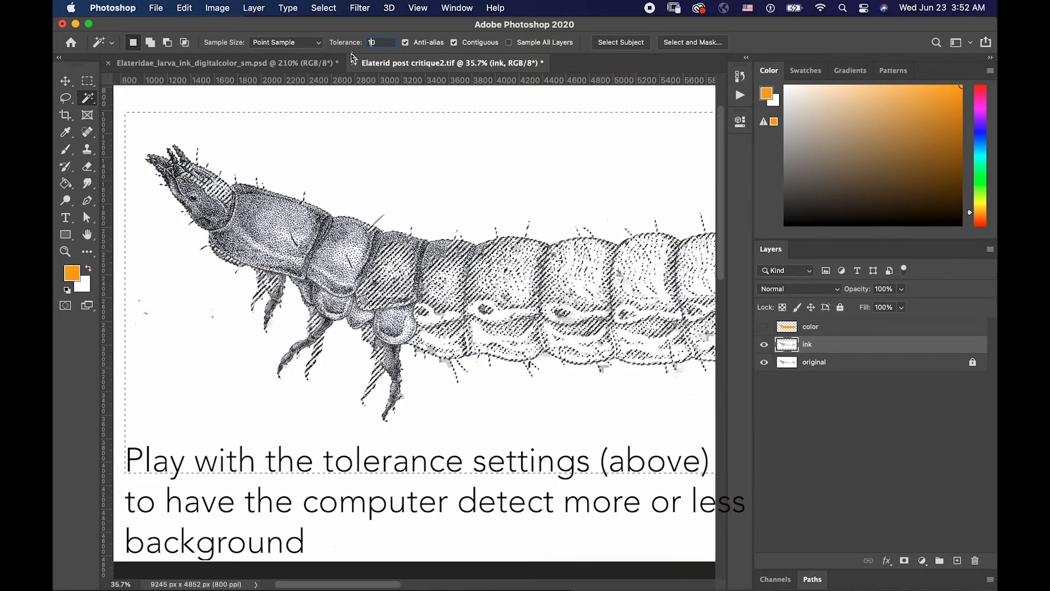
pyautogui.click(343, 94)
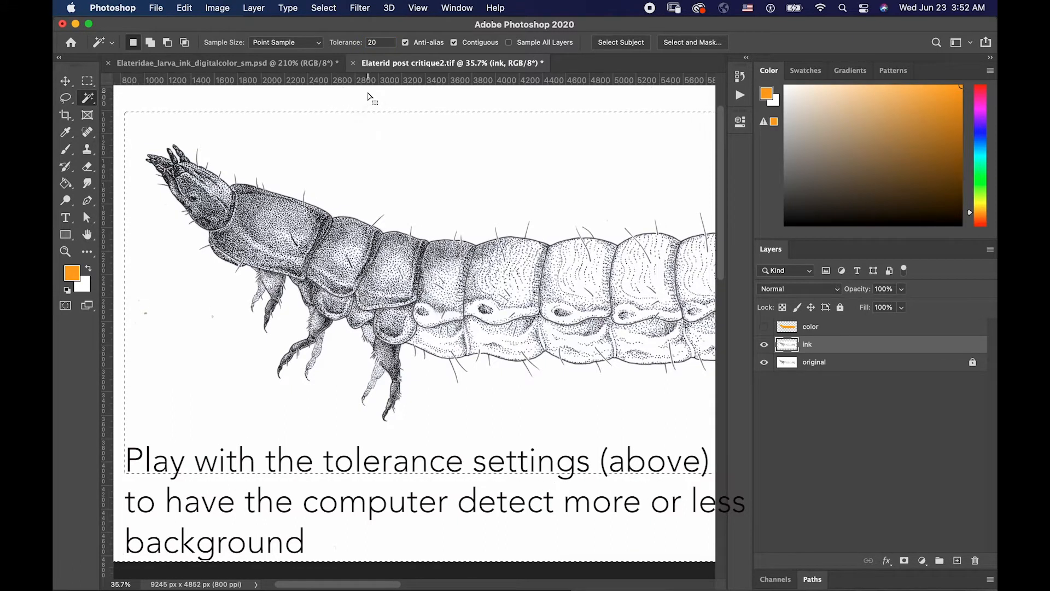
pyautogui.click(400, 110)
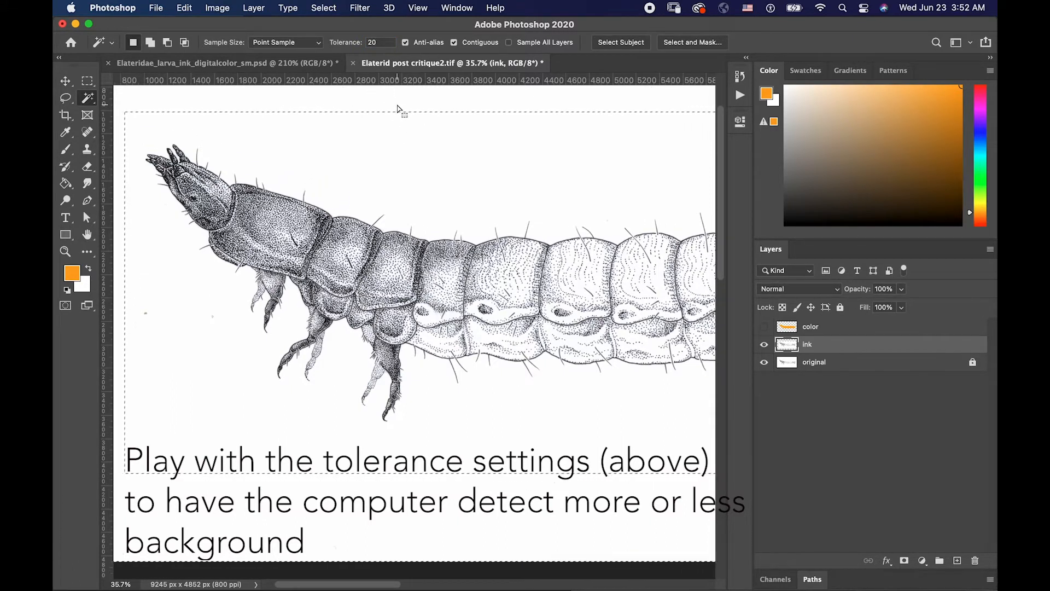
# - Set the Magic Wand tolerance to 10 and reselect the blank background around the larva on the ink layer
pyautogui.click(395, 151)
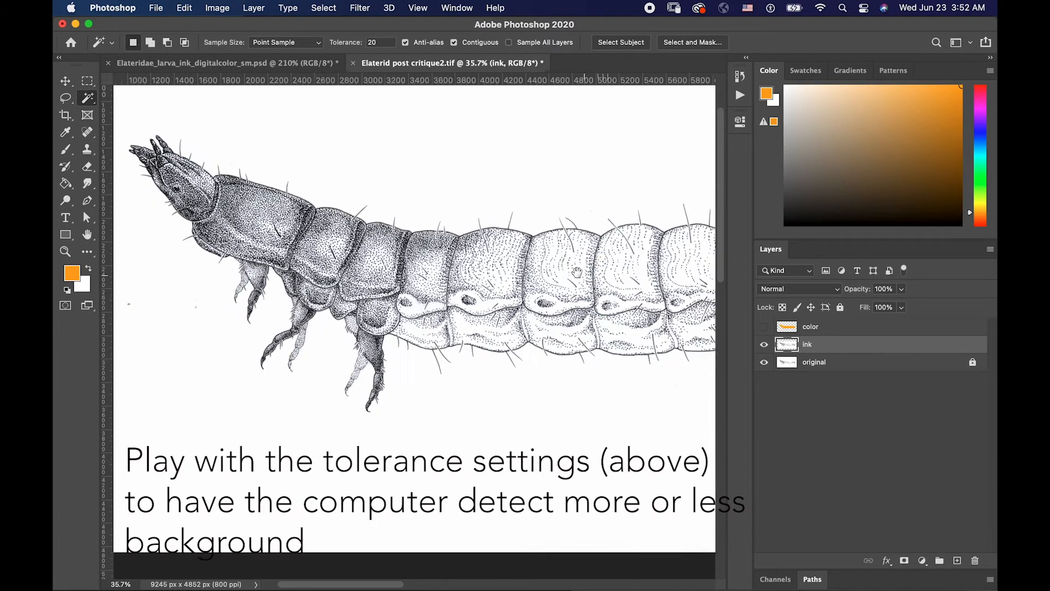
pyautogui.moveTo(577, 272); pyautogui.dragTo(439, 225)
pyautogui.click(330, 220)
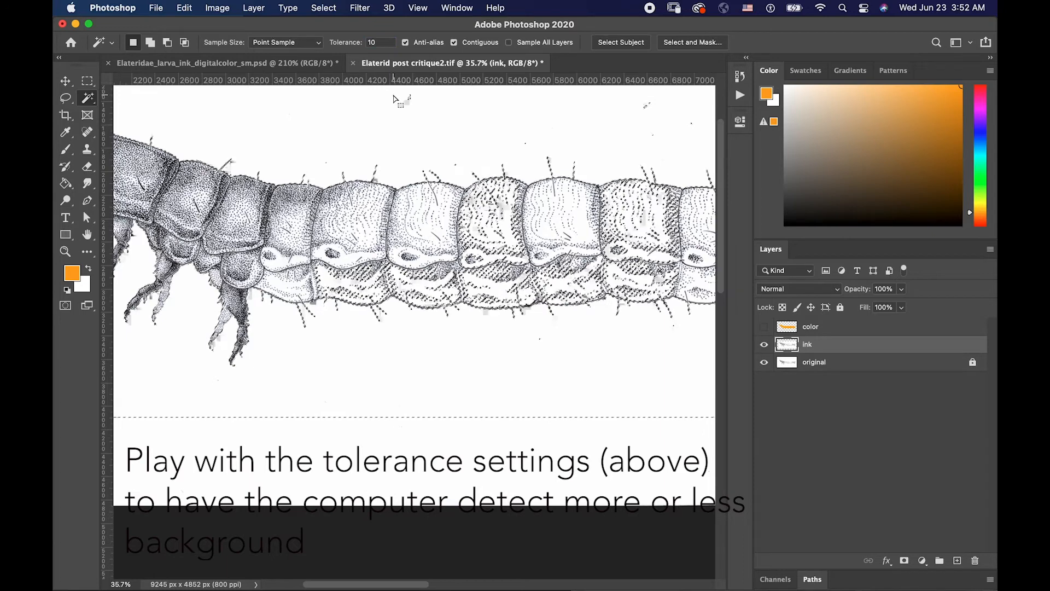
pyautogui.click(445, 133)
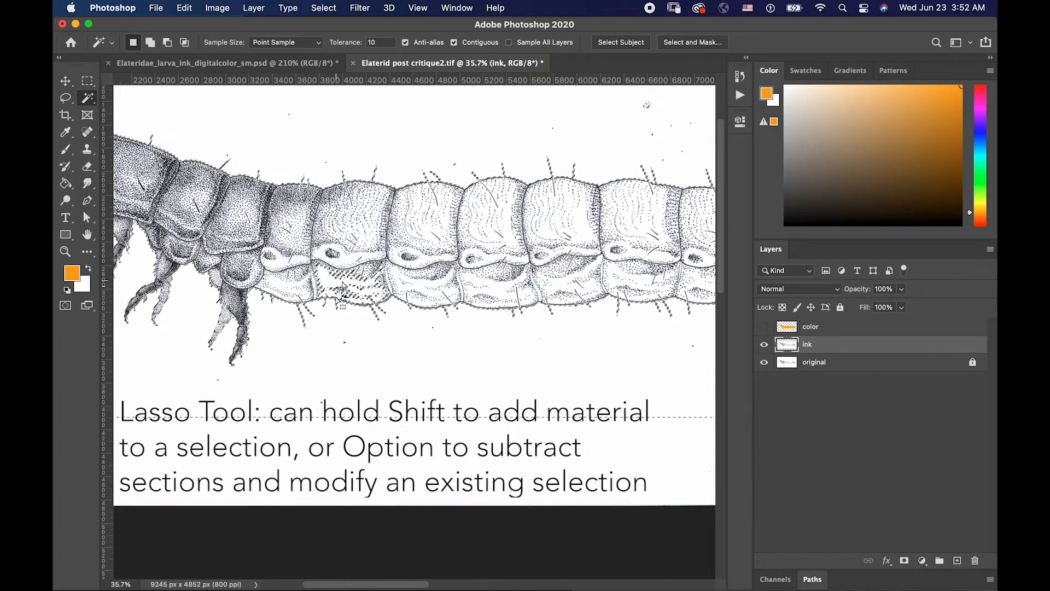
# - Outline the leg beside the first abdominal segment with the Lasso Tool and paint it orange with the Multiply brush on the ink layer
pyautogui.press('l')
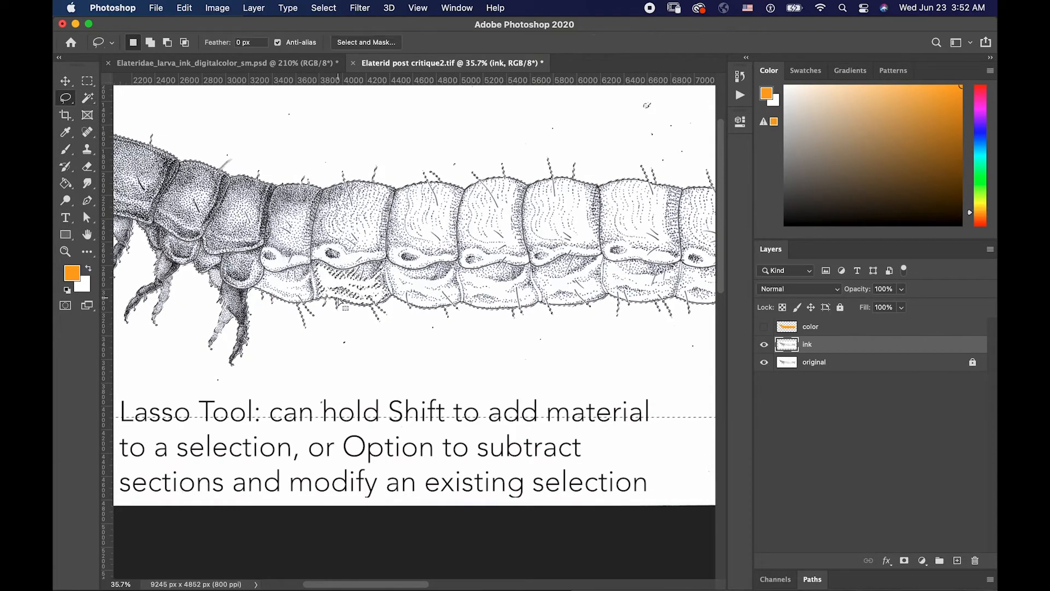
pyautogui.scroll(3, 432, 329)
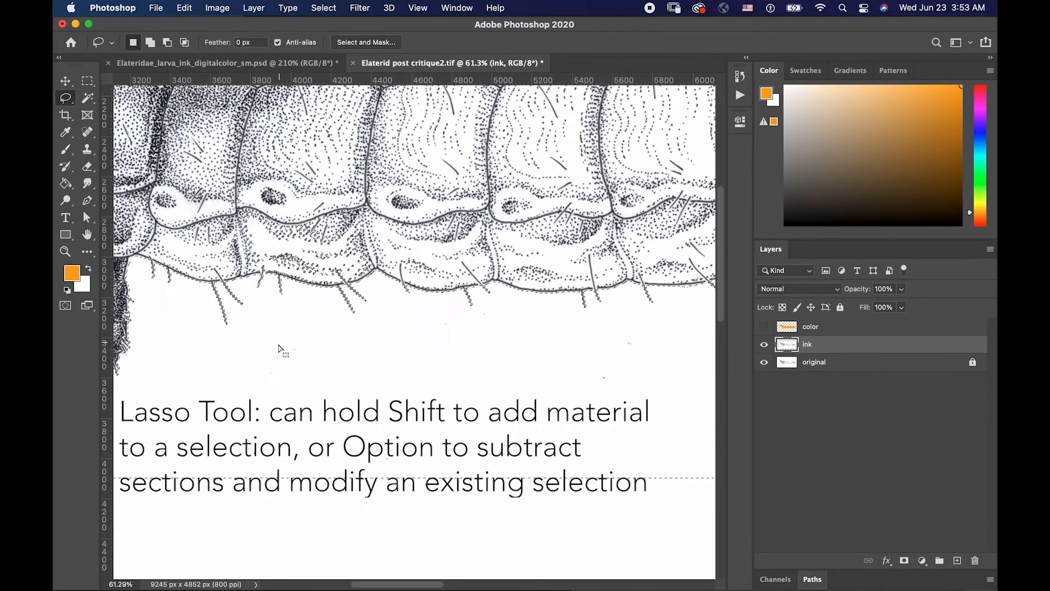
pyautogui.hscroll(-10, 304, 345)
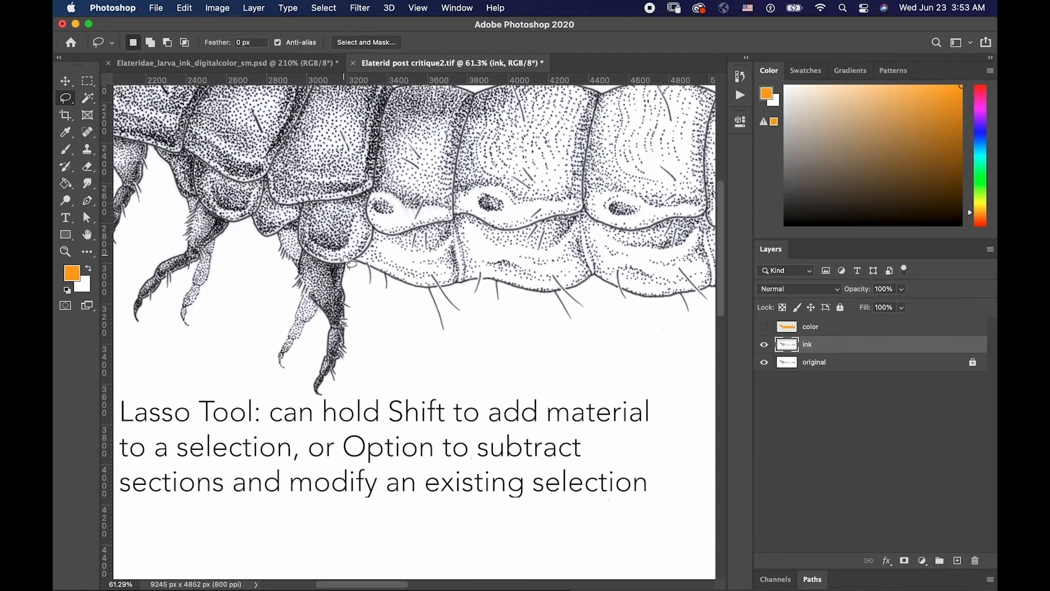
pyautogui.scroll(2, 314, 276)
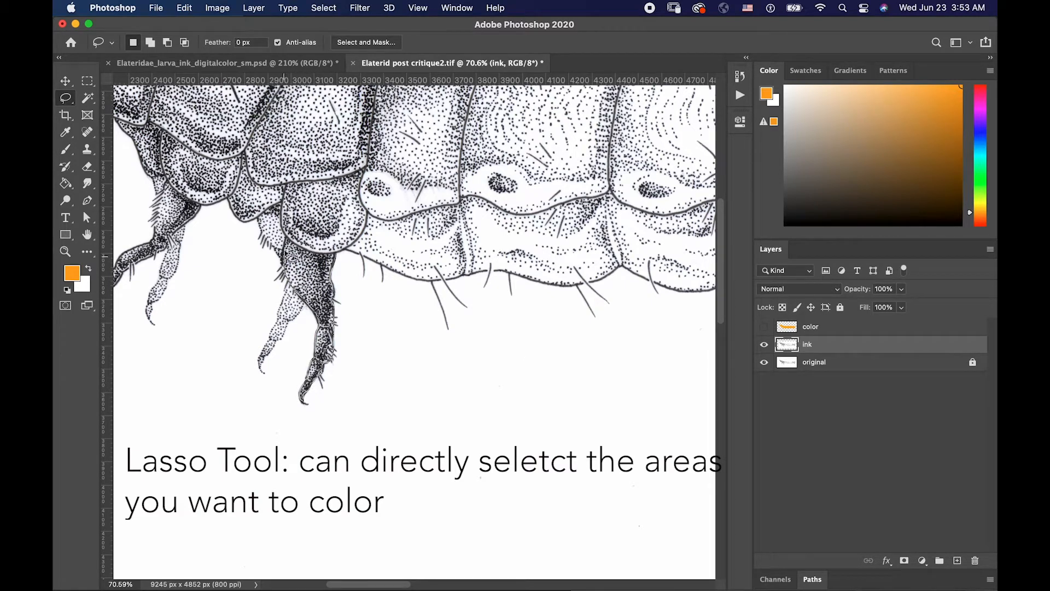
pyautogui.moveTo(339, 259)
pyautogui.mouseDown()
pyautogui.moveTo(298, 246)
pyautogui.moveTo(307, 378)
pyautogui.moveTo(335, 260)
pyautogui.mouseUp()
pyautogui.press('b')
pyautogui.moveTo(320, 311); pyautogui.dragTo(317, 289)
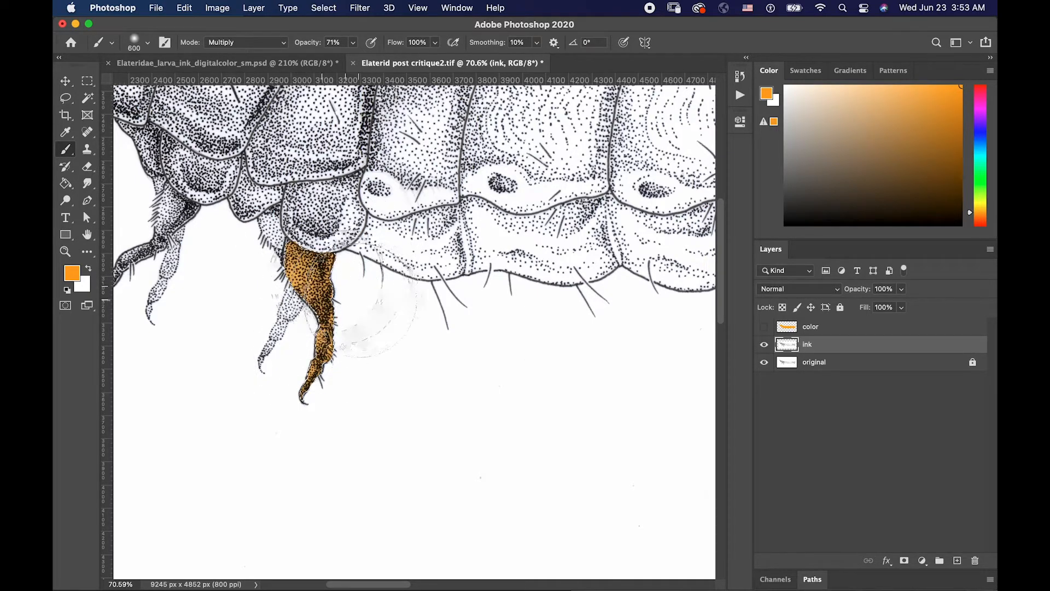
# - Lasso a rounded test area in the blank background below the body and paint it orange with the brush
pyautogui.click(74, 101)
pyautogui.moveTo(391, 333)
pyautogui.mouseDown()
pyautogui.moveTo(387, 342)
pyautogui.moveTo(396, 335)
pyautogui.moveTo(429, 357)
pyautogui.mouseUp()
pyautogui.press('b')
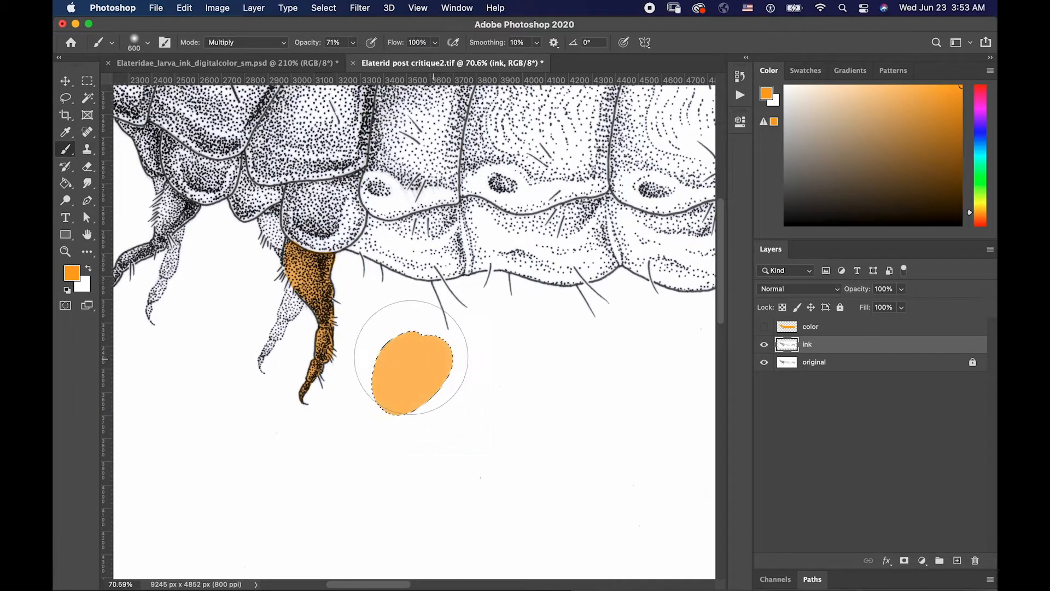
# - Undo the orange test painting and the lasso selections, including the painted leg
pyautogui.hotkey('ctrl', 'z')
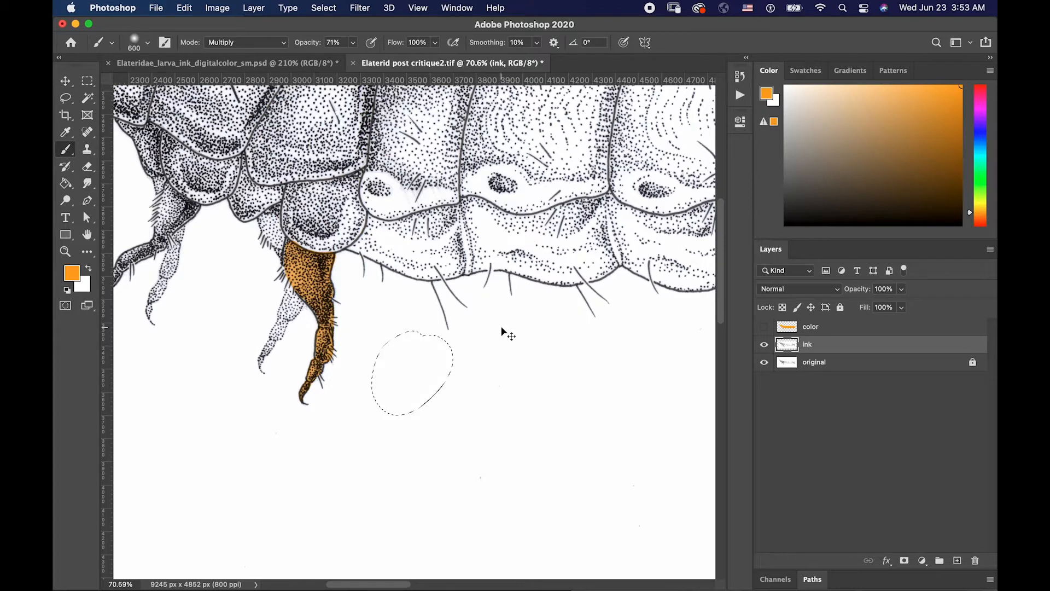
pyautogui.hotkey('ctrl', 'z')
pyautogui.hotkey('ctrl', 'z')
pyautogui.hotkey('ctrl', 'z')
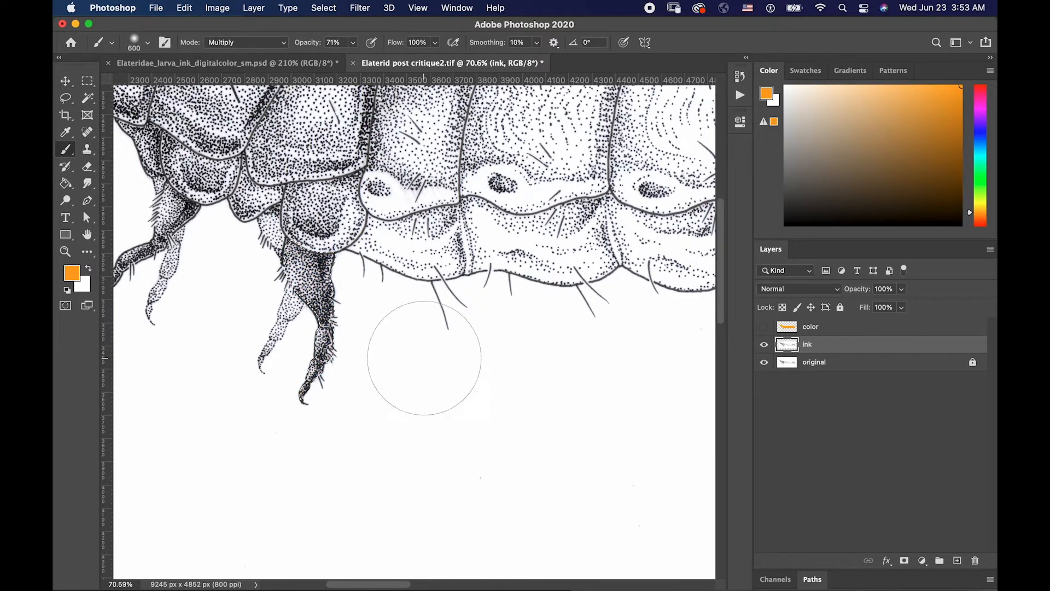
# - Select the background with the Magic Wand at tolerance 10, try adding the leaked lower body segment with the Lasso, and clear the selection
pyautogui.press('w')
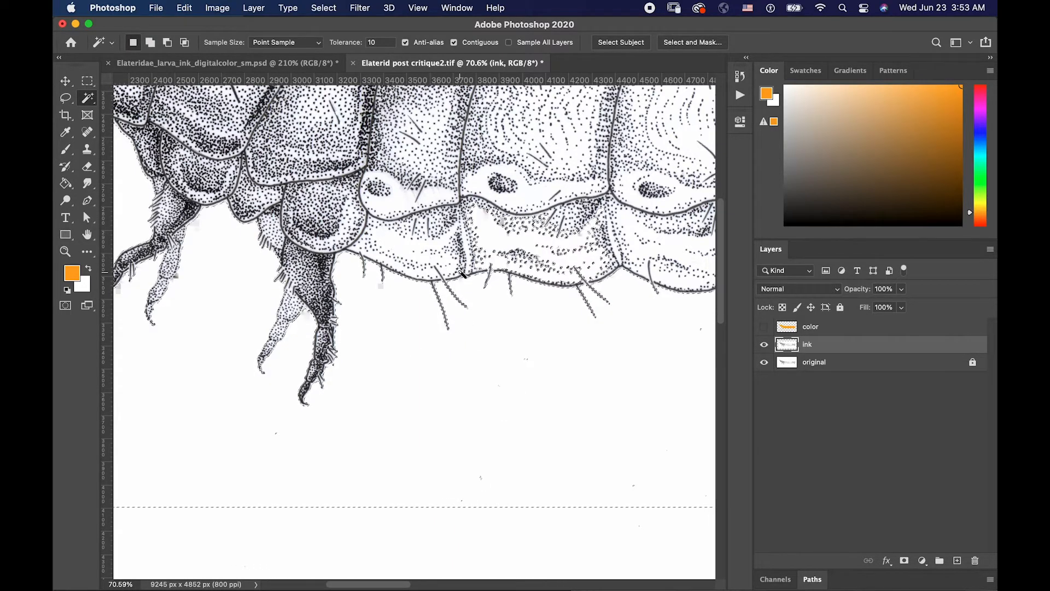
pyautogui.press('l')
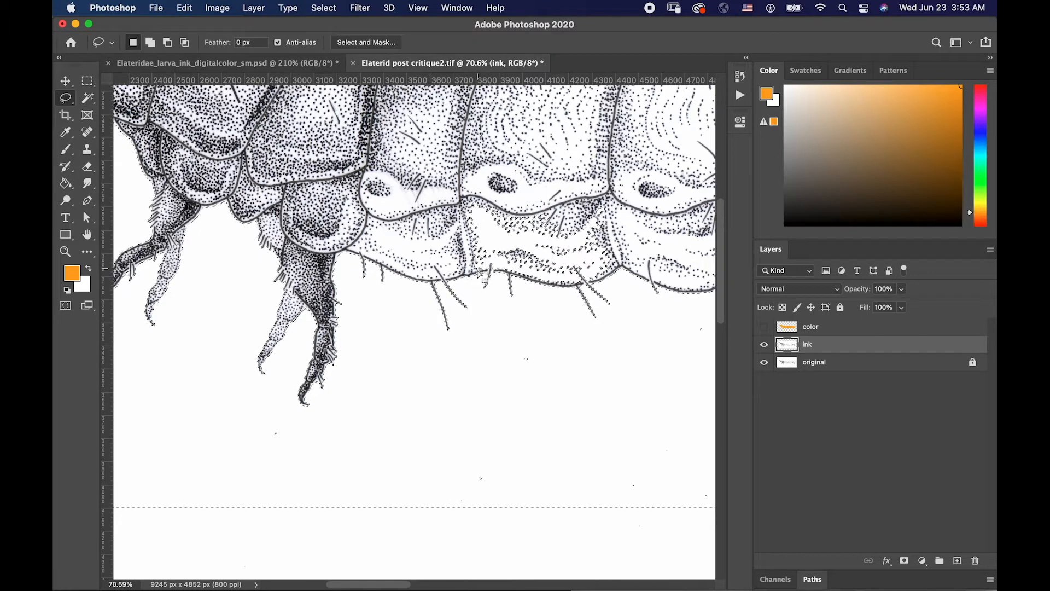
pyautogui.moveTo(525, 183); pyautogui.dragTo(454, 211)
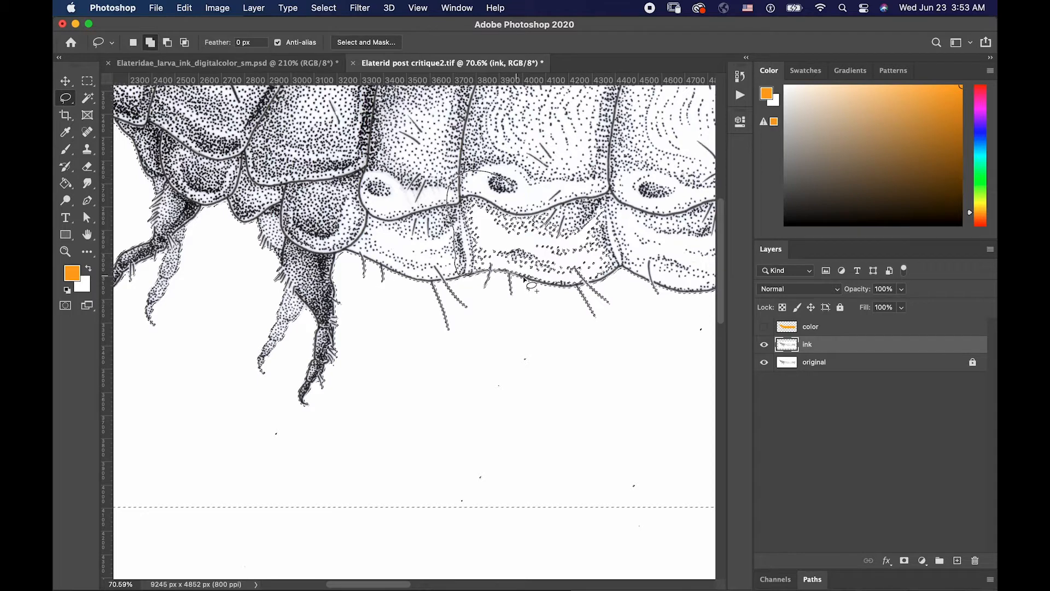
pyautogui.moveTo(524, 279); pyautogui.dragTo(545, 285)
pyautogui.moveTo(644, 233); pyautogui.dragTo(648, 219)
pyautogui.click(465, 359)
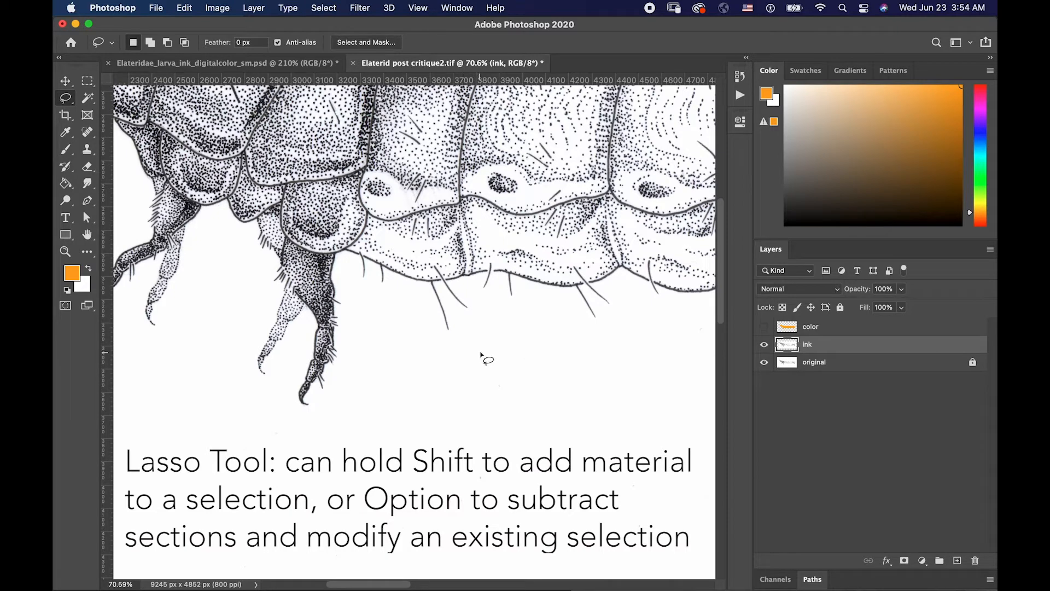
# - Draw a freehand lasso selection in the blank area below the body, add areas to it, and subtract parts from its edge
pyautogui.moveTo(544, 375); pyautogui.dragTo(476, 360)
pyautogui.moveTo(514, 373)
pyautogui.keyDown('shift'); pyautogui.mouseDown()
pyautogui.moveTo(552, 342)
pyautogui.moveTo(580, 385)
pyautogui.moveTo(533, 388)
pyautogui.moveTo(589, 364)
pyautogui.mouseUp(); pyautogui.keyUp('shift')
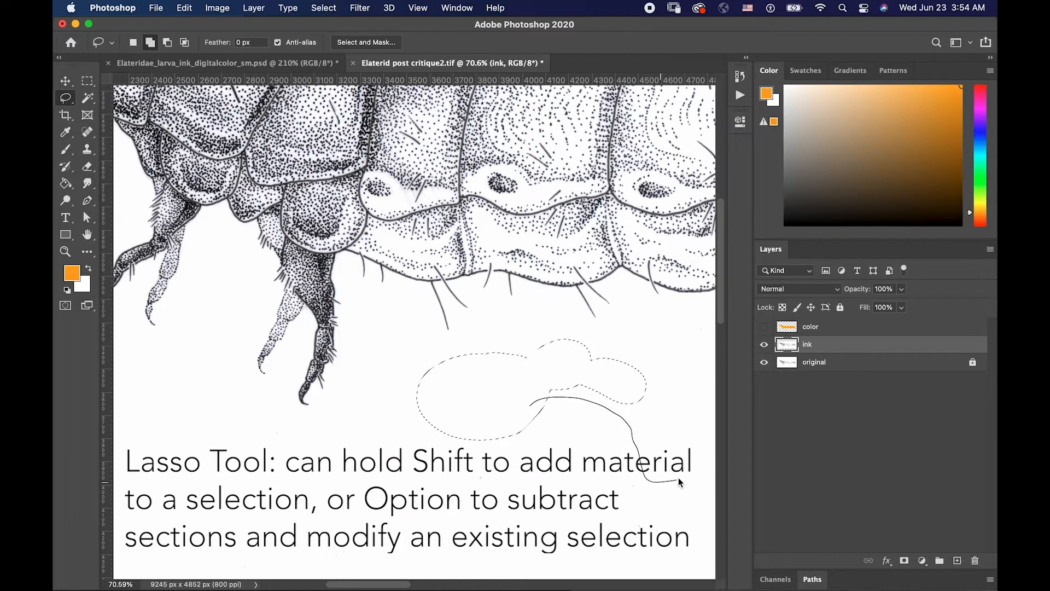
pyautogui.keyDown('shift'); pyautogui.moveTo(529, 405); pyautogui.dragTo(528, 403); pyautogui.keyUp('shift')
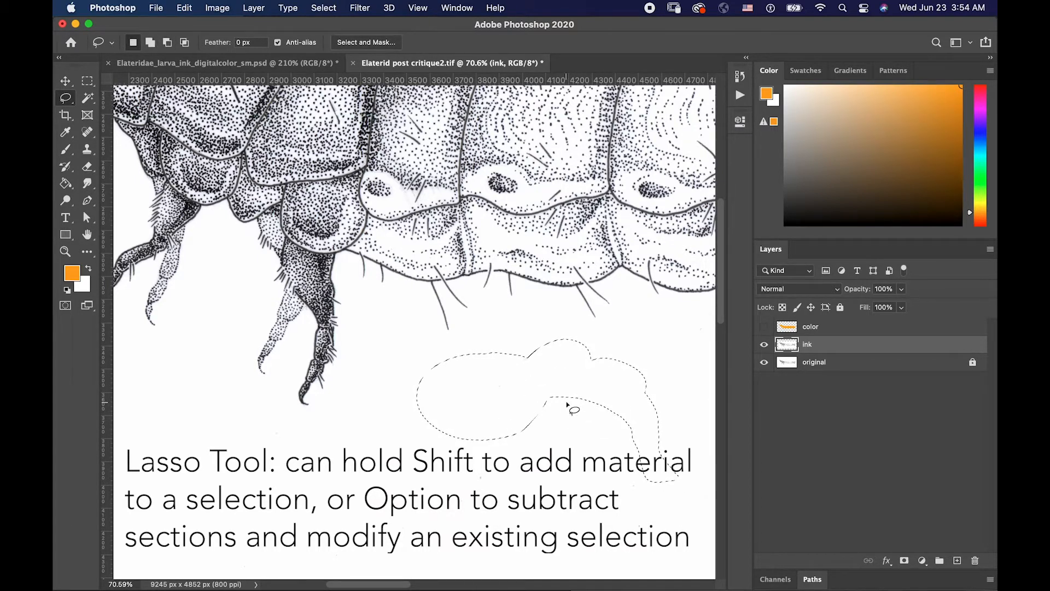
pyautogui.moveTo(566, 380)
pyautogui.mouseDown()
pyautogui.moveTo(476, 353)
pyautogui.moveTo(581, 386)
pyautogui.moveTo(544, 404)
pyautogui.moveTo(598, 429)
pyautogui.moveTo(547, 449)
pyautogui.mouseUp()
pyautogui.press('super+plus')
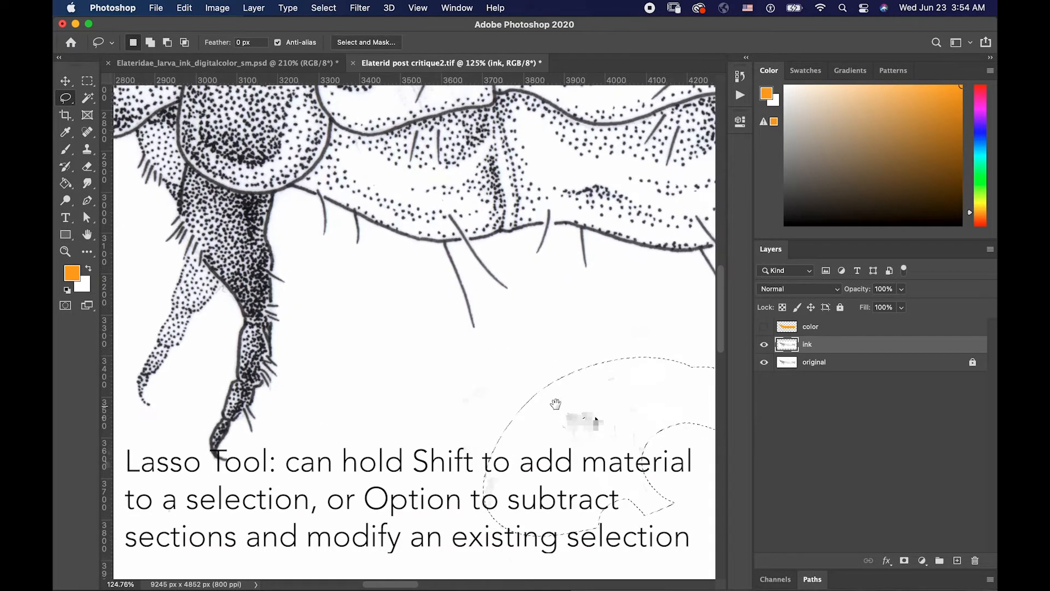
pyautogui.moveTo(556, 399); pyautogui.dragTo(402, 271)
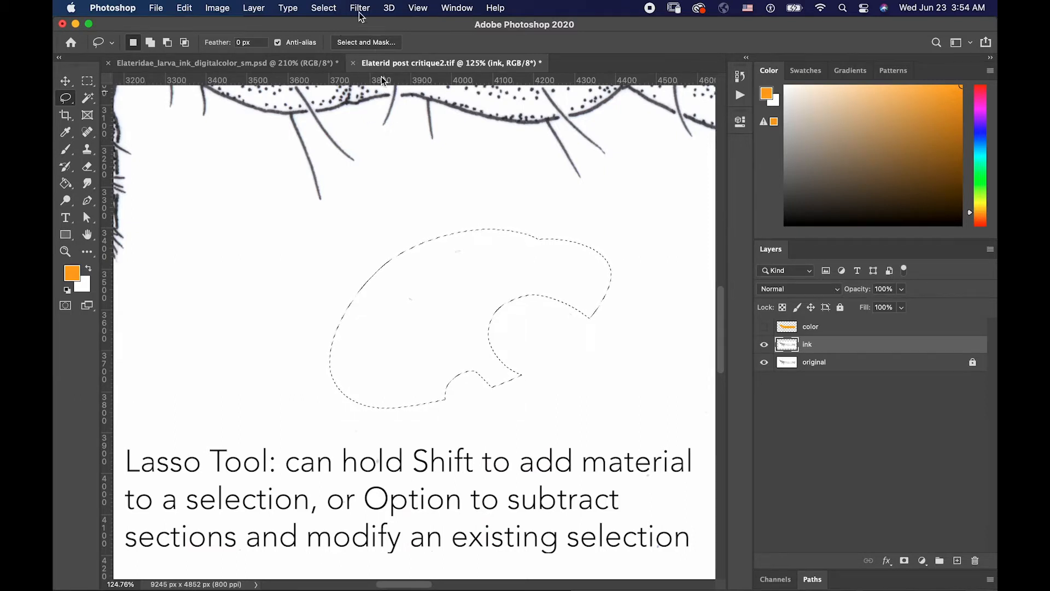
# - Expand the freehand test selection by 1 pixel
pyautogui.click(333, 9)
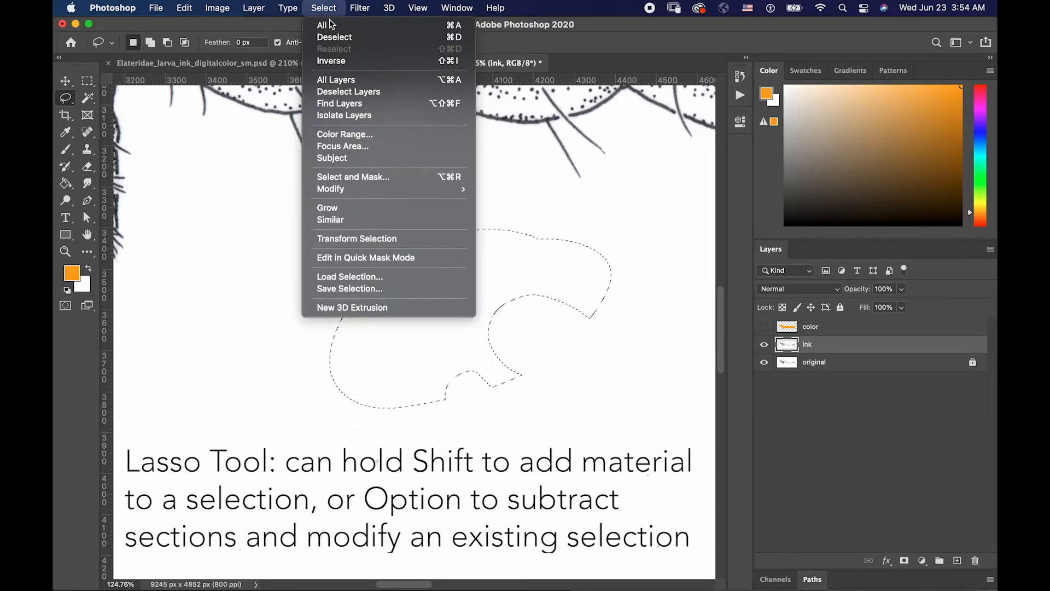
pyautogui.moveTo(350, 193)
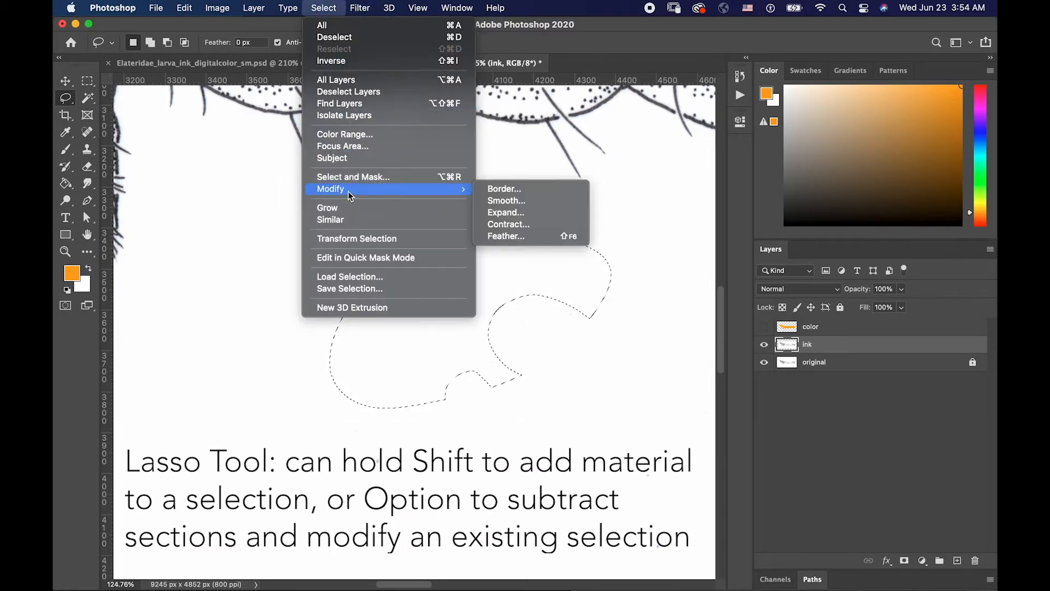
pyautogui.click(505, 212)
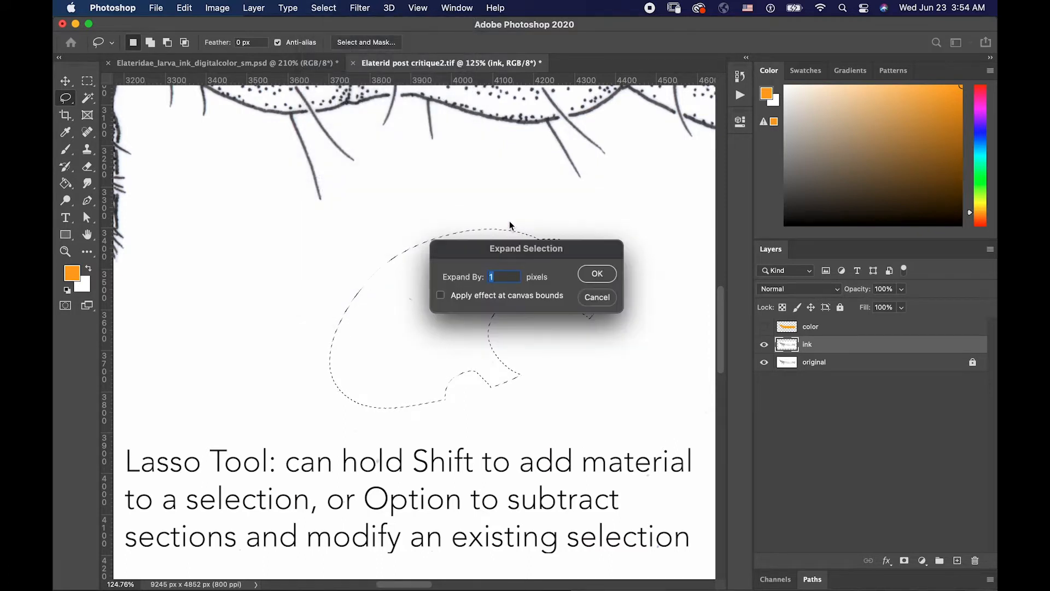
pyautogui.click(584, 275)
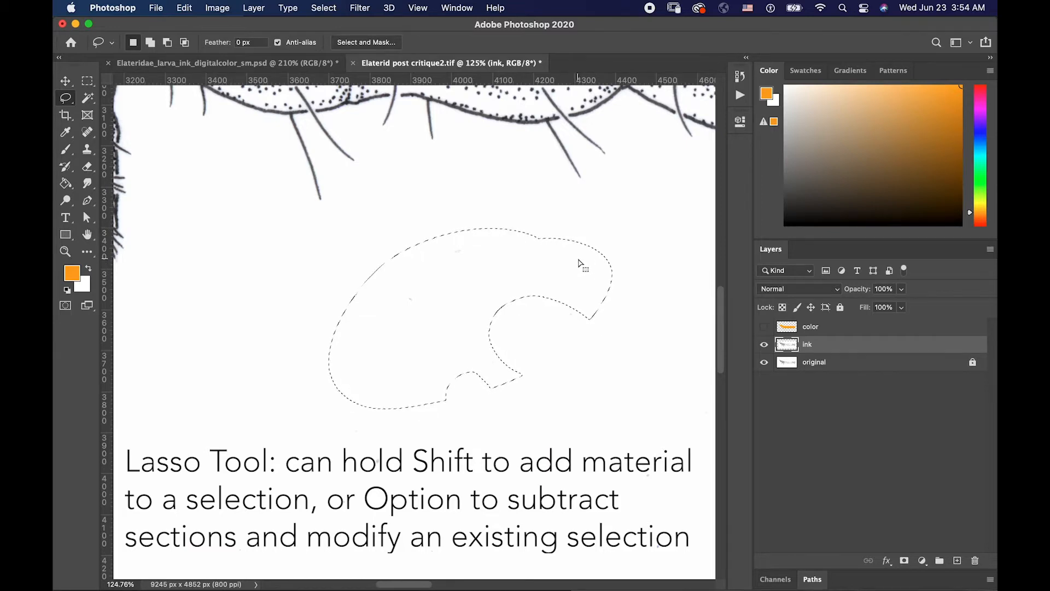
# - Clear the test selection, reselect the background with the Magic Wand at tolerance 10, and inspect the outline along the lower body edge
pyautogui.press('w')
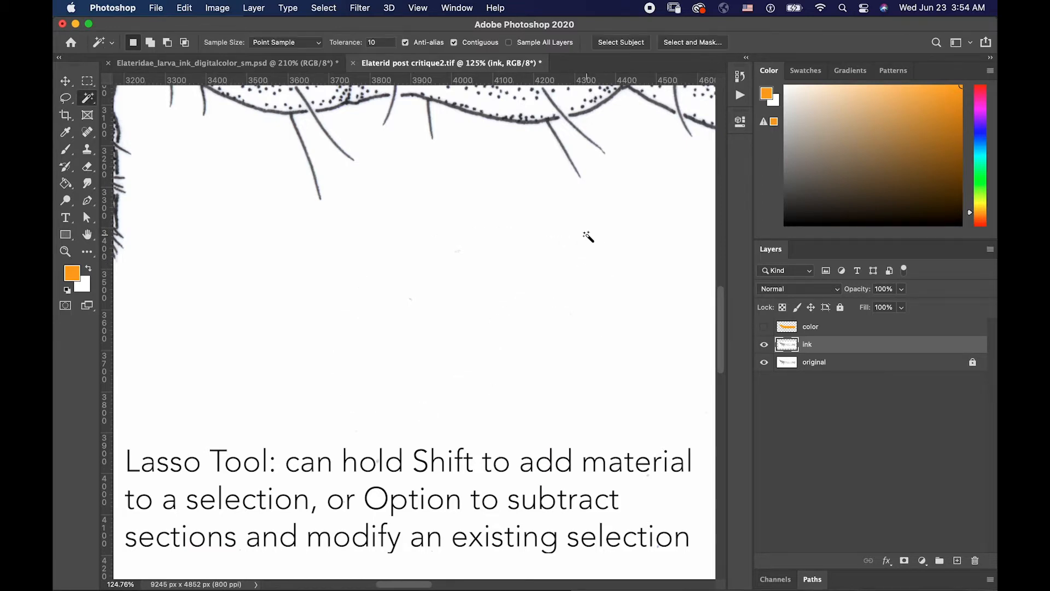
pyautogui.scroll(-5, 581, 238)
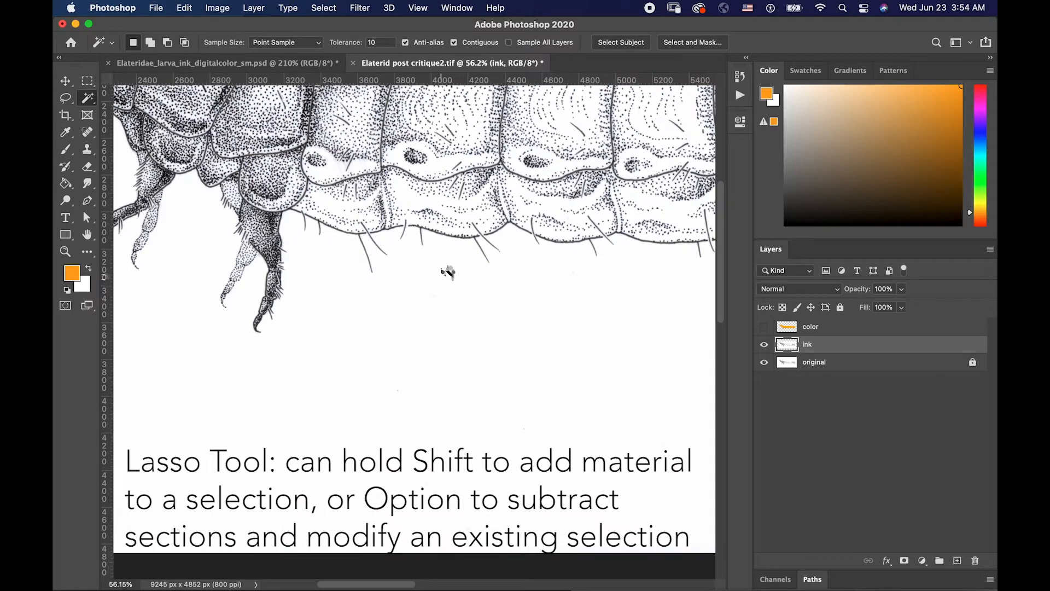
pyautogui.click(448, 272)
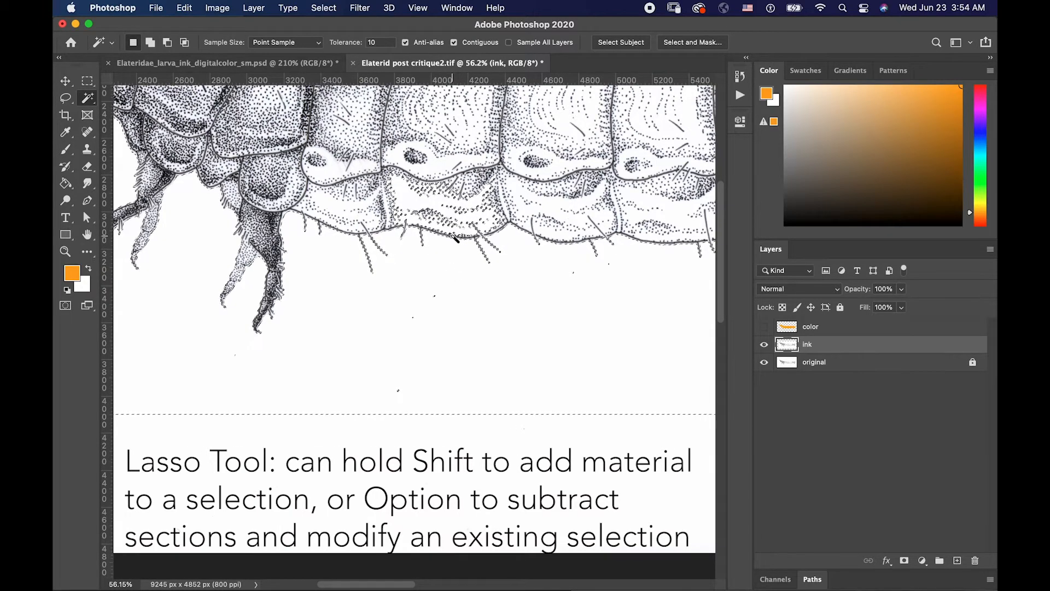
pyautogui.scroll(5, 323, 205)
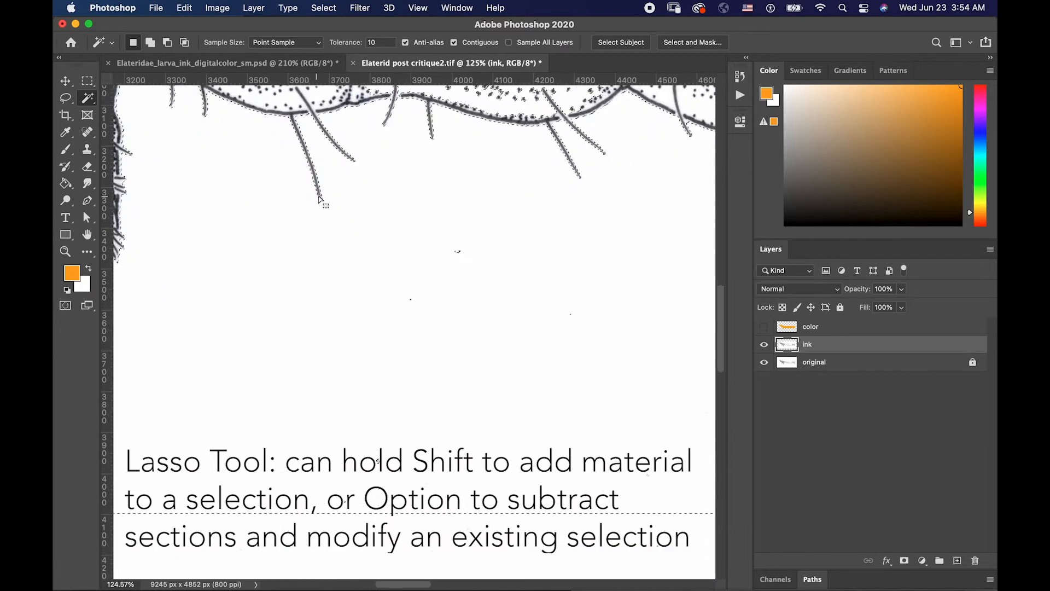
pyautogui.scroll(5, 344, 204)
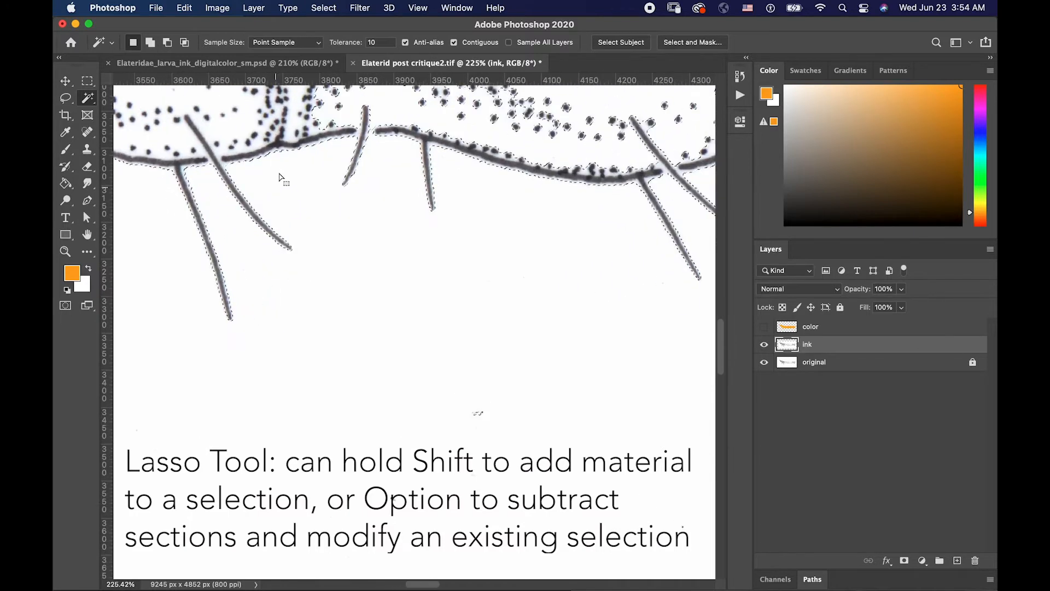
pyautogui.scroll(4, 262, 175)
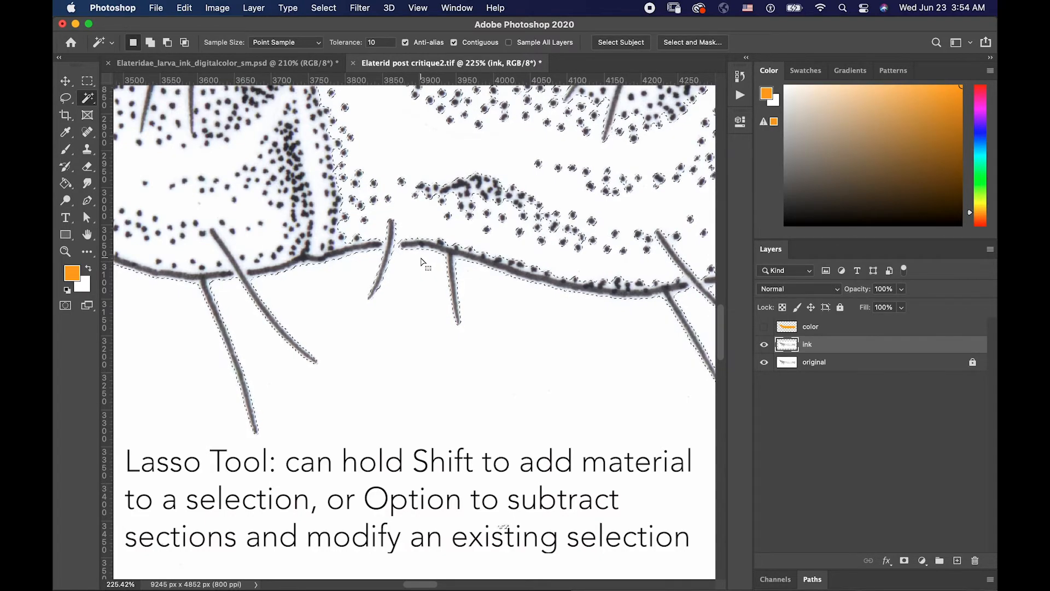
pyautogui.scroll(-3, 421, 261)
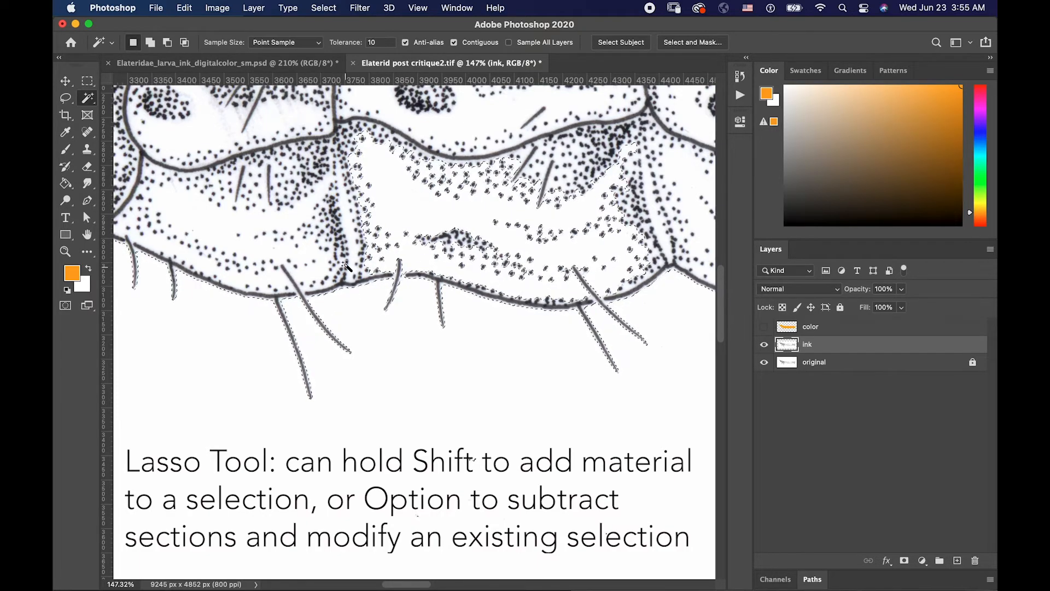
# - Add the whole leaked lower body segment to the background selection with the Lasso Tool, following its bottom contour
pyautogui.press('l')
pyautogui.moveTo(377, 116); pyautogui.dragTo(345, 102)
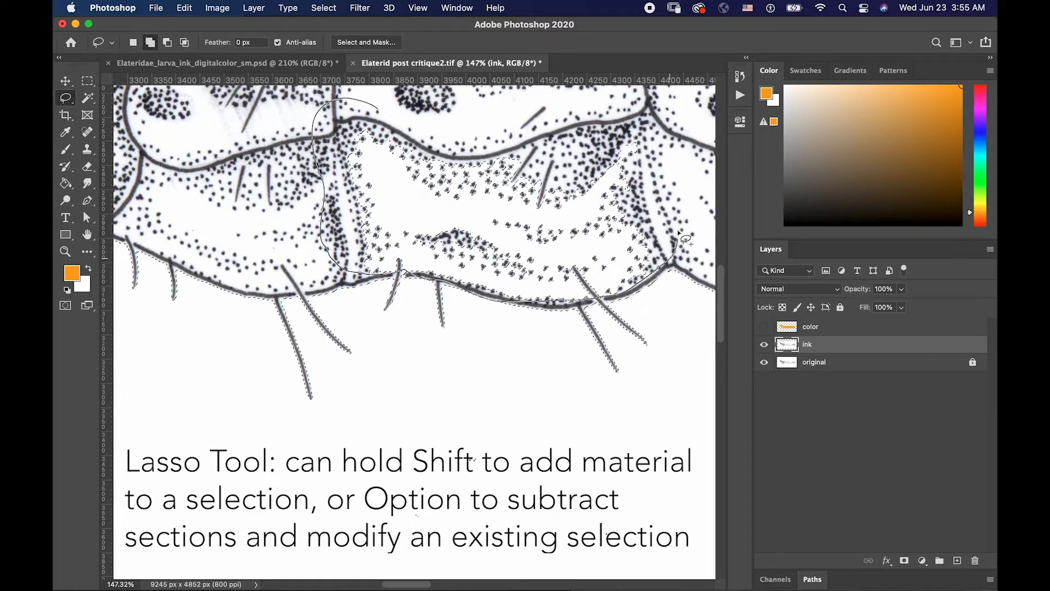
pyautogui.moveTo(604, 119); pyautogui.dragTo(440, 107)
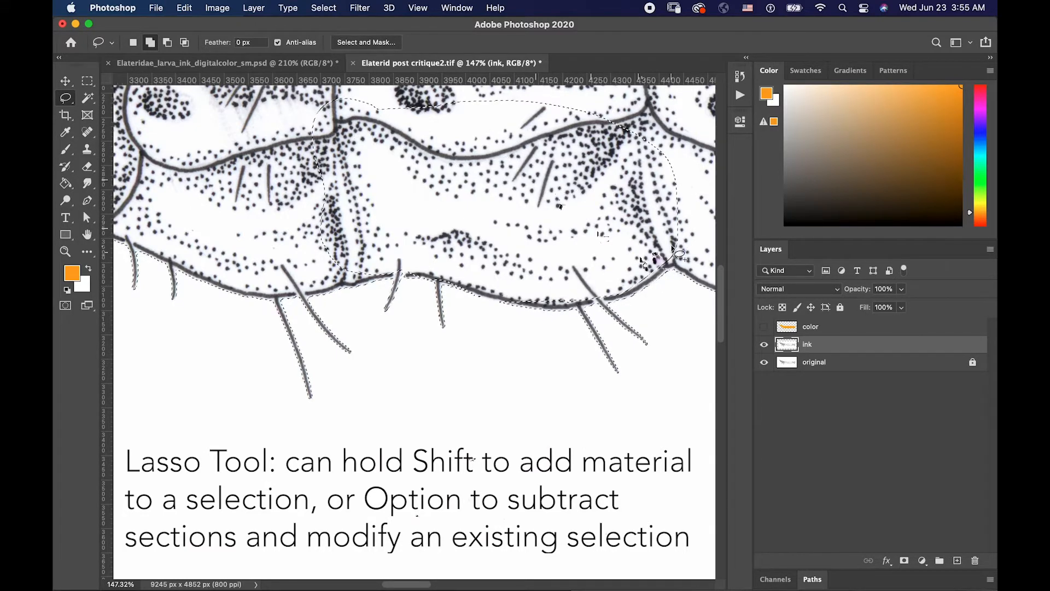
# - Subtract the wrongly included lower body segment from the background selection with the Lasso Tool, following its bottom contour
pyautogui.press('alt')
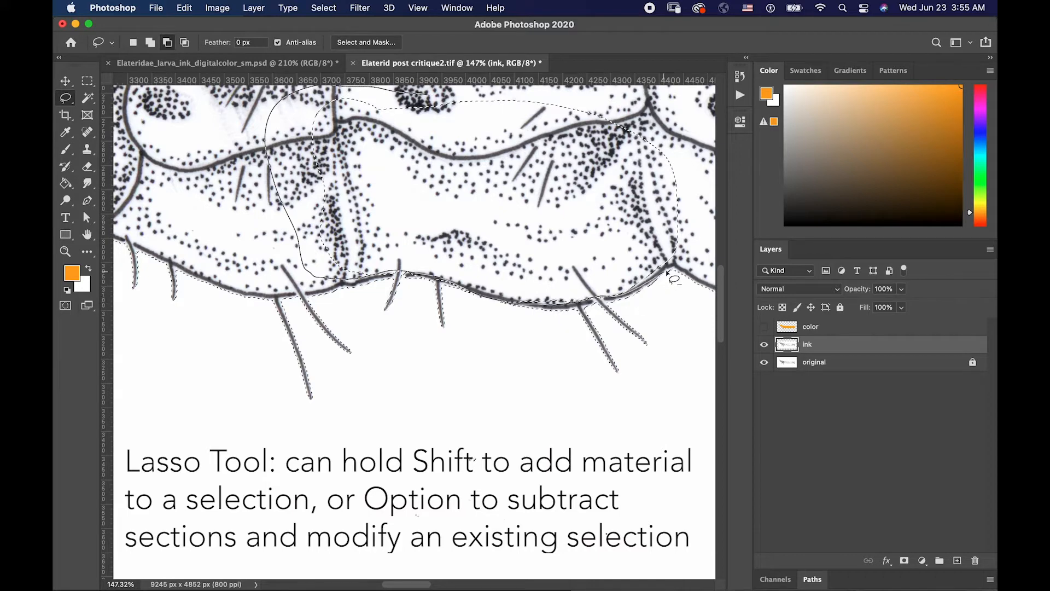
pyautogui.moveTo(612, 112); pyautogui.dragTo(443, 101)
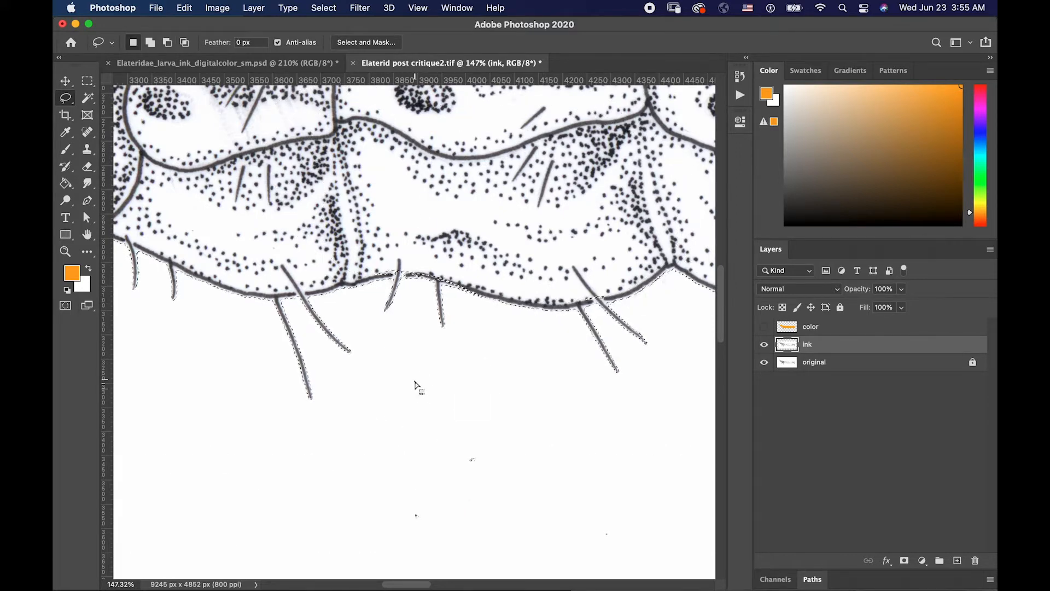
# - Refine the background selection at the outline gap beside the short lower bristle by subtracting and adding small lasso areas
pyautogui.moveTo(404, 273); pyautogui.dragTo(366, 278)
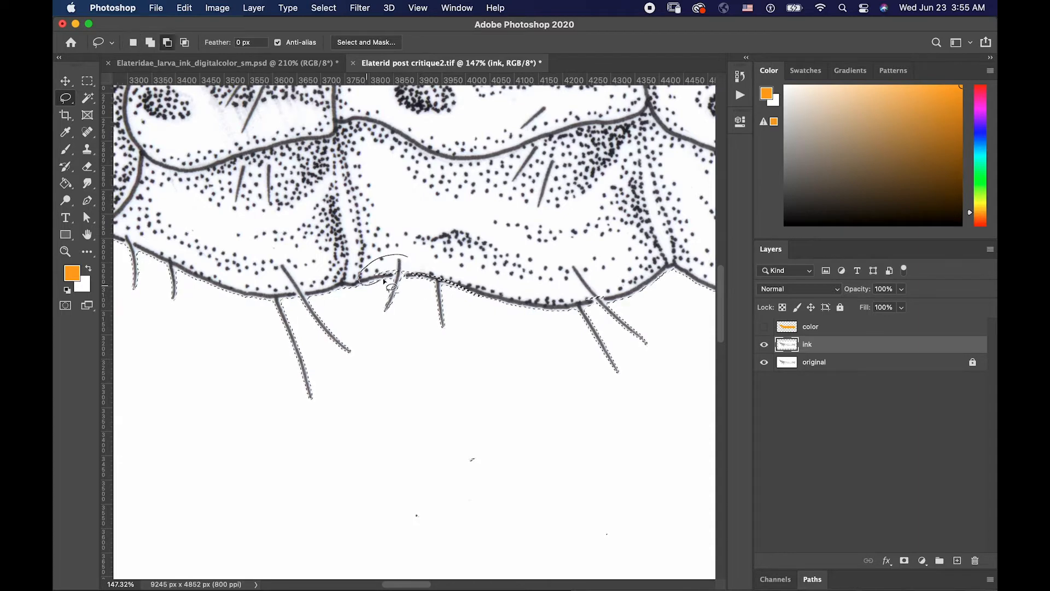
pyautogui.moveTo(430, 269); pyautogui.dragTo(433, 277)
pyautogui.press('alt')
pyautogui.moveTo(363, 301); pyautogui.dragTo(377, 300)
pyautogui.press('shift')
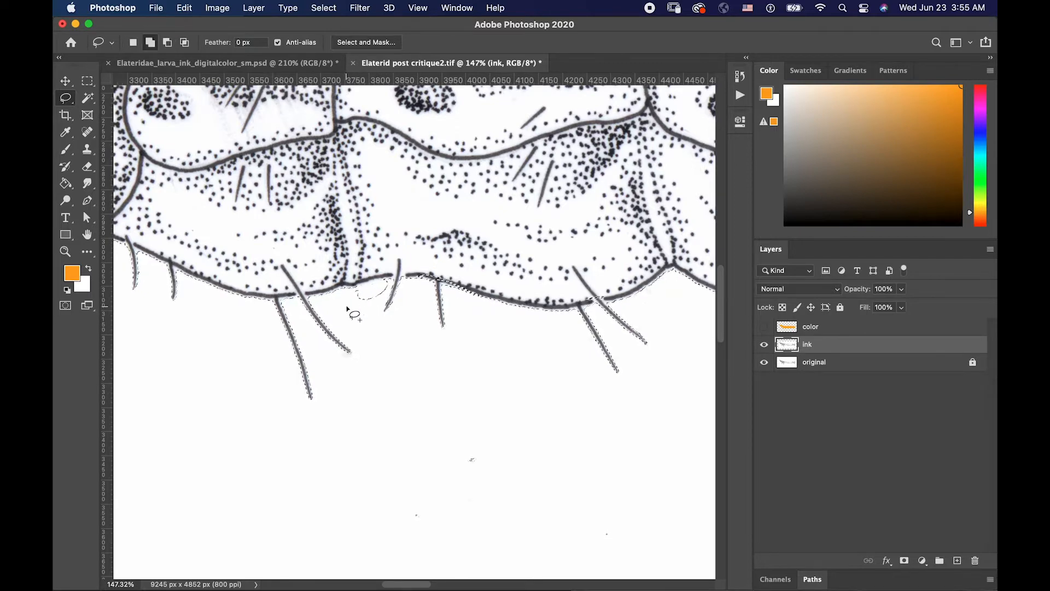
pyautogui.moveTo(362, 307); pyautogui.dragTo(362, 304)
pyautogui.scroll(-3, 431, 381)
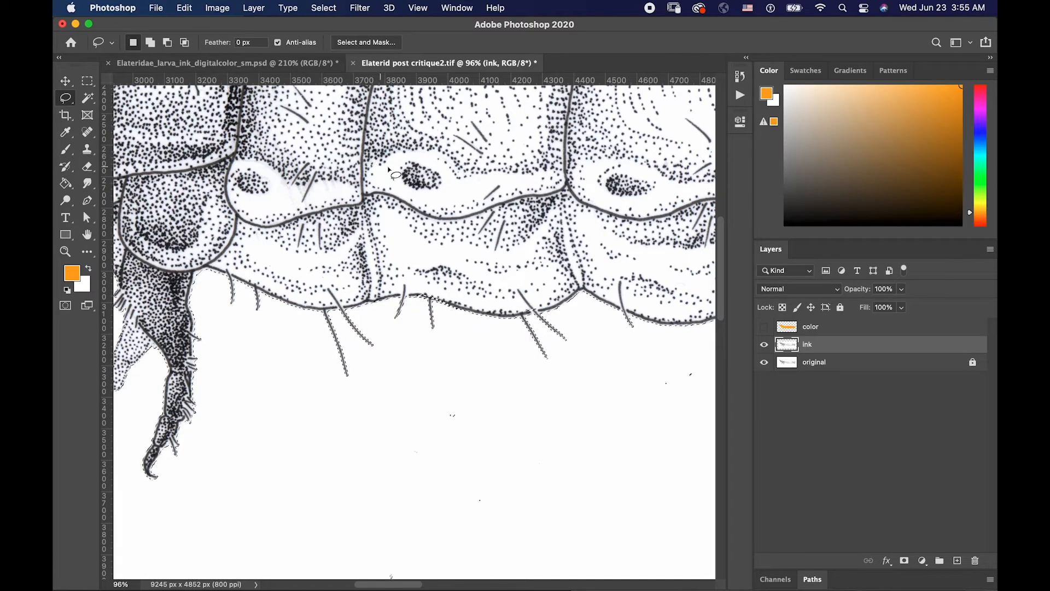
# - Clean up the background selection in the gap between the two rearmost legs by subtracting and re-adding lasso areas
pyautogui.scroll(-2, 439, 197)
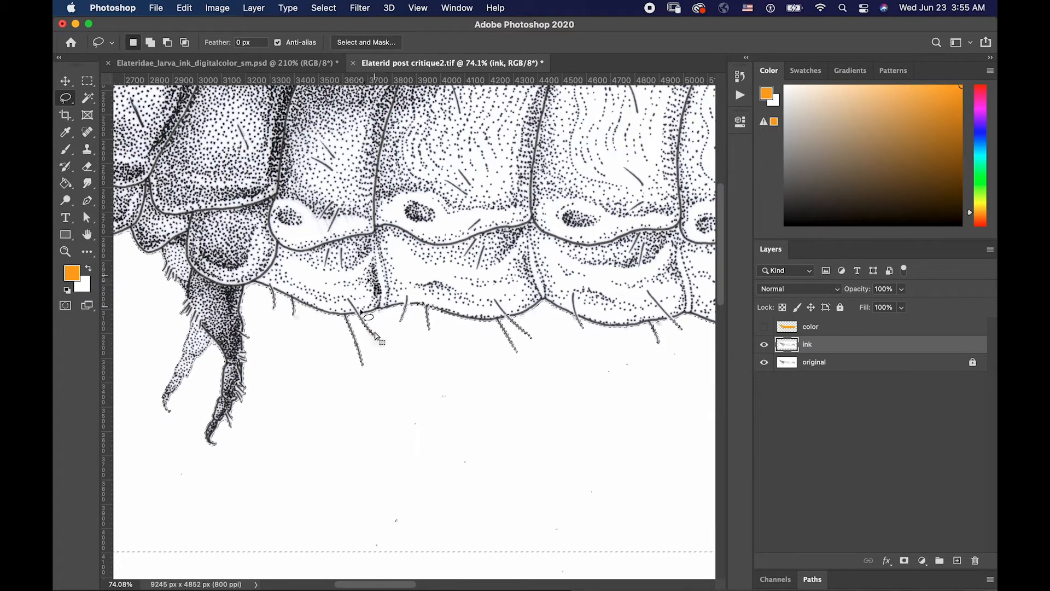
pyautogui.scroll(5, 285, 284)
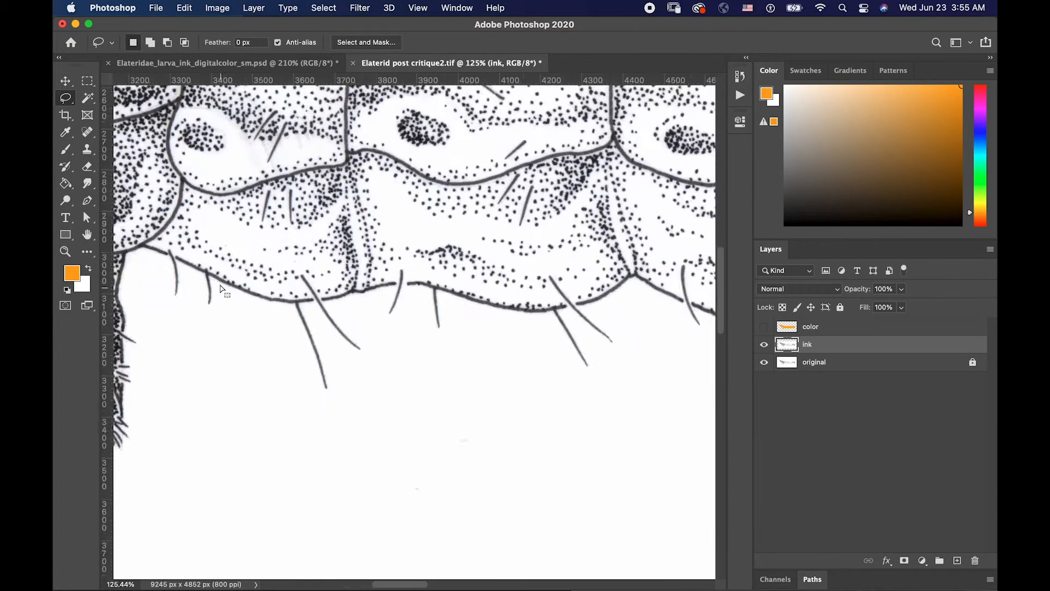
pyautogui.scroll(1, 462, 226)
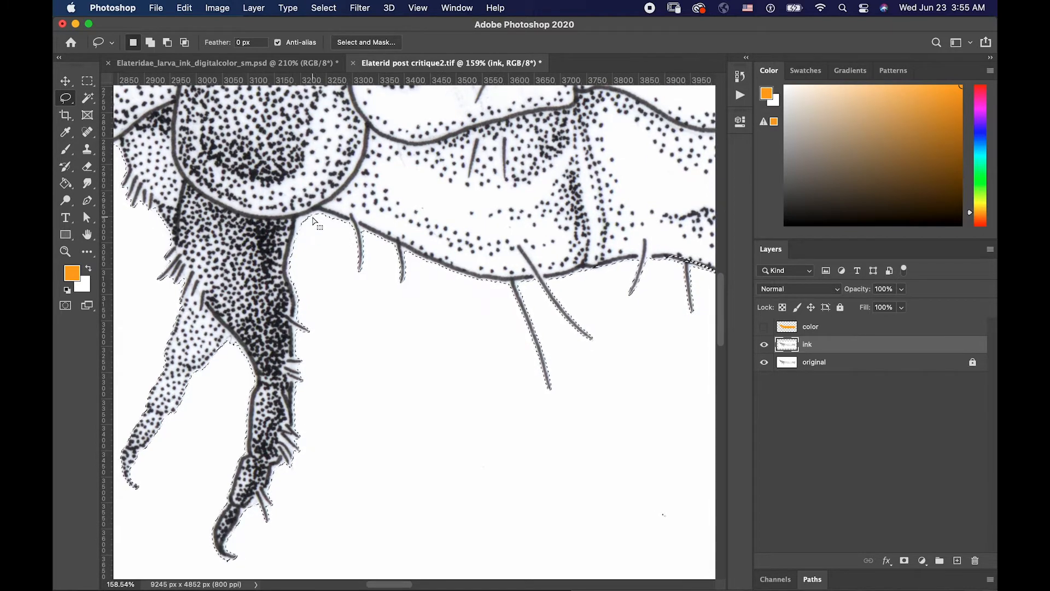
pyautogui.press('alt')
pyautogui.click(218, 353)
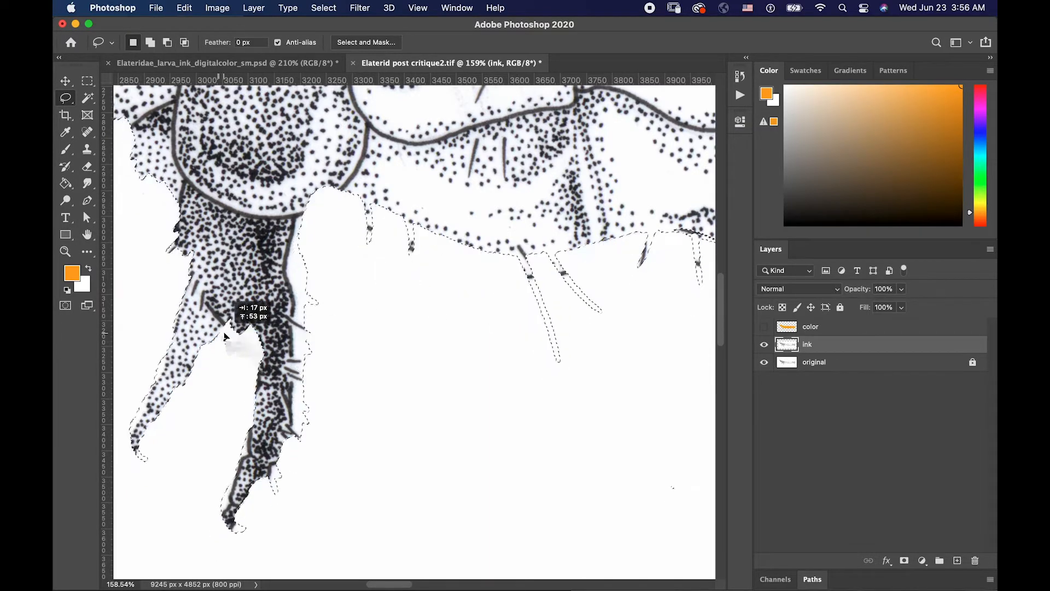
pyautogui.press('super+z')
pyautogui.press('alt')
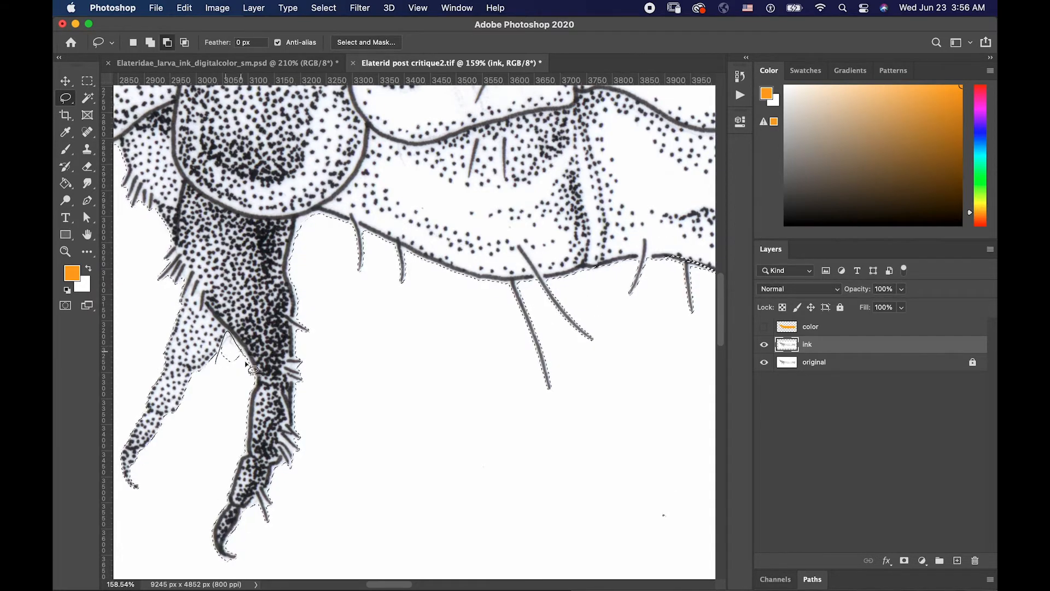
pyautogui.press('shift')
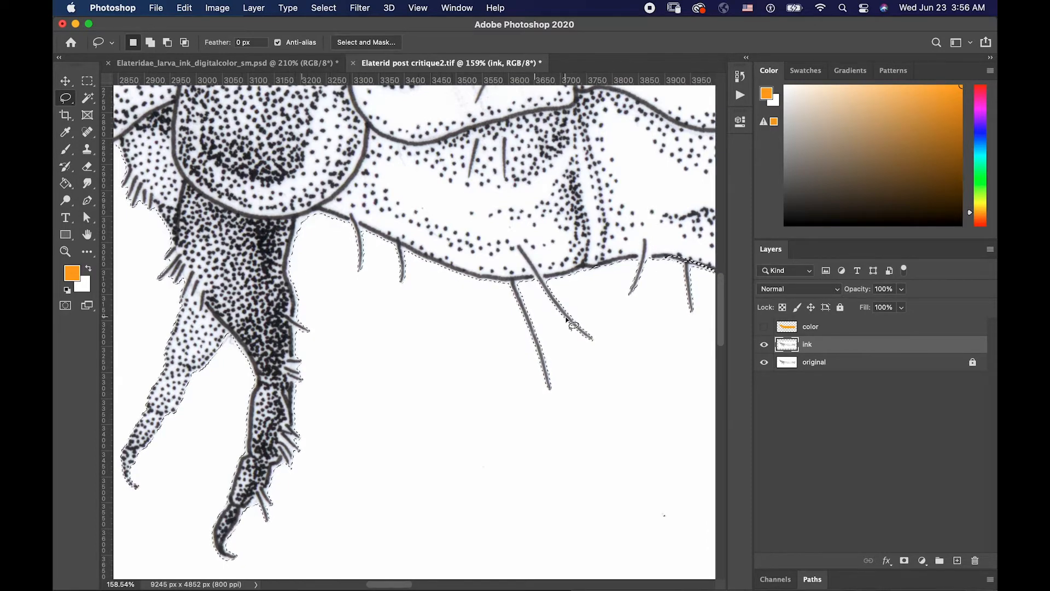
# - Examine the background selection's outline along the lower body edge, the bristles and the rear legs
pyautogui.scroll(-5, 543, 282)
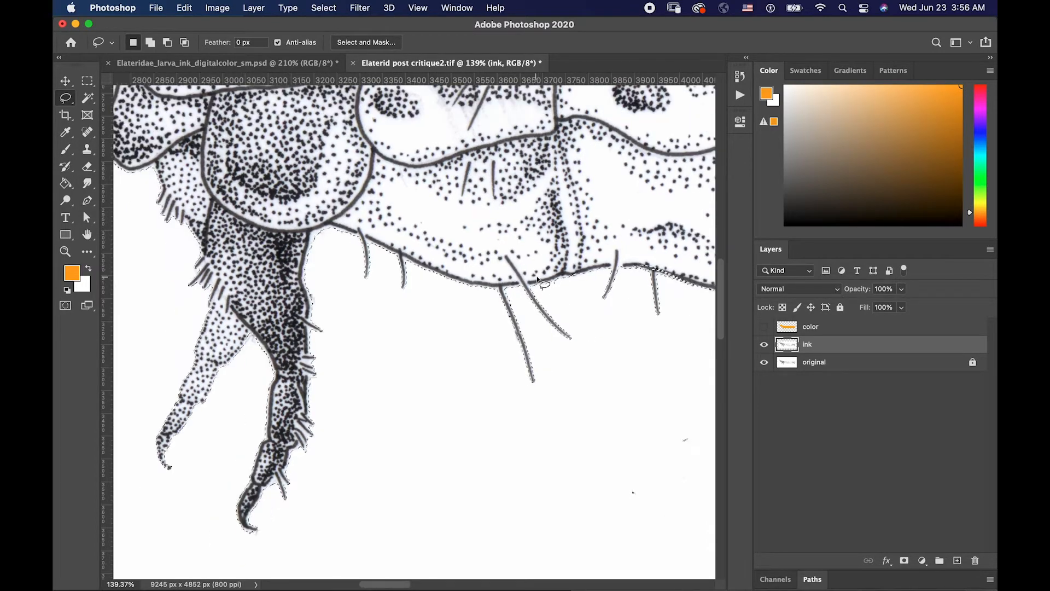
pyautogui.scroll(-8, 533, 268)
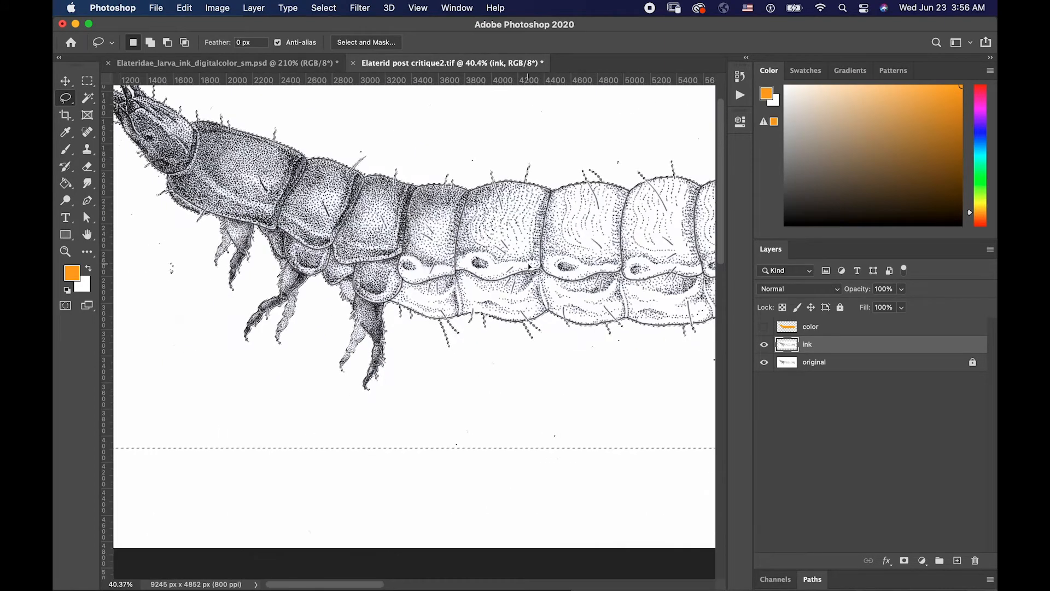
pyautogui.press('super+x')
pyautogui.press('super+v')
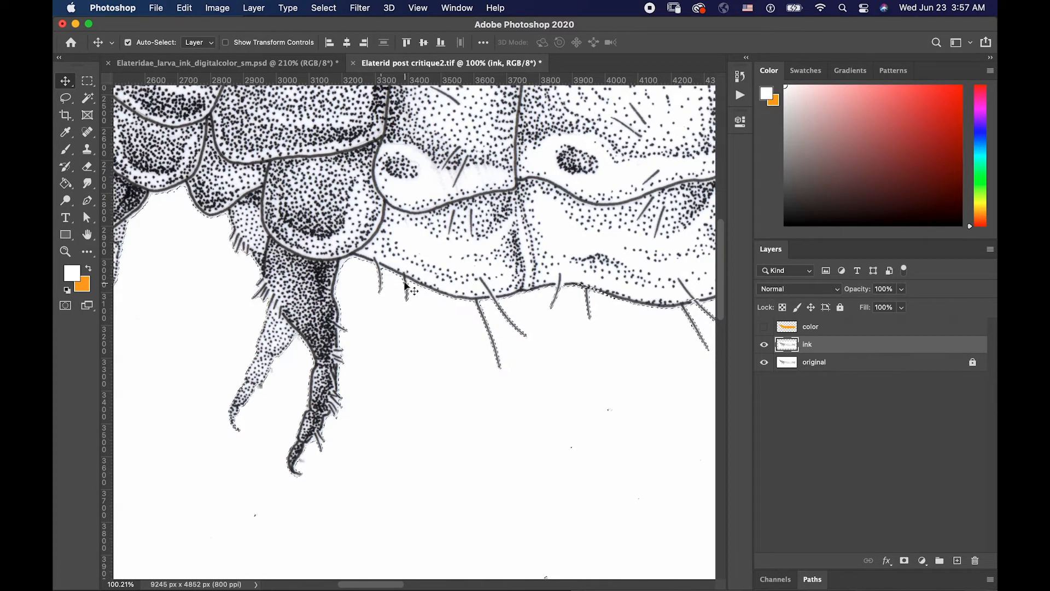
pyautogui.scroll(2, 484, 326)
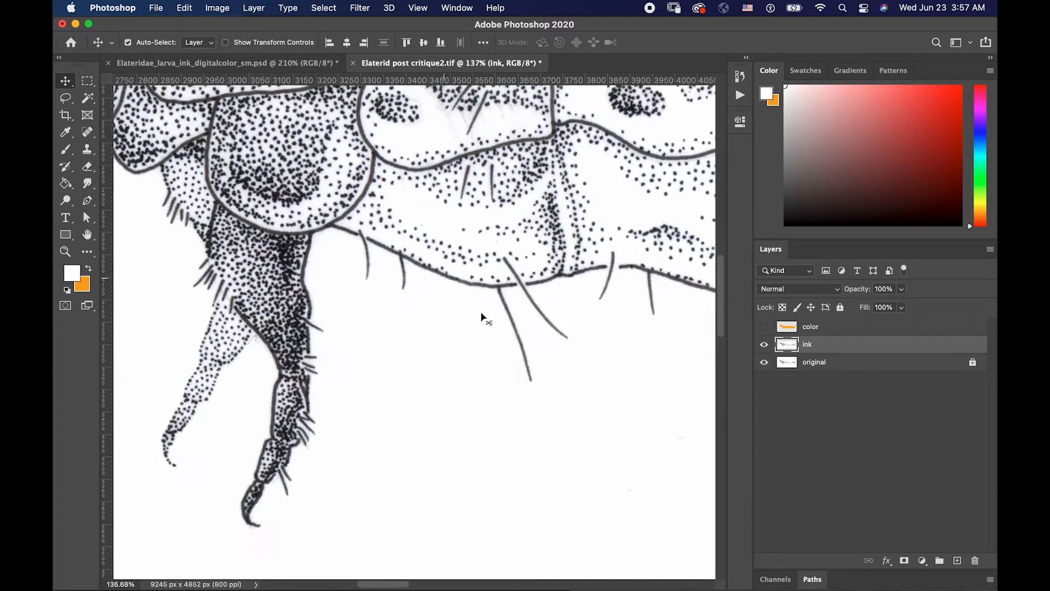
pyautogui.scroll(1, 492, 307)
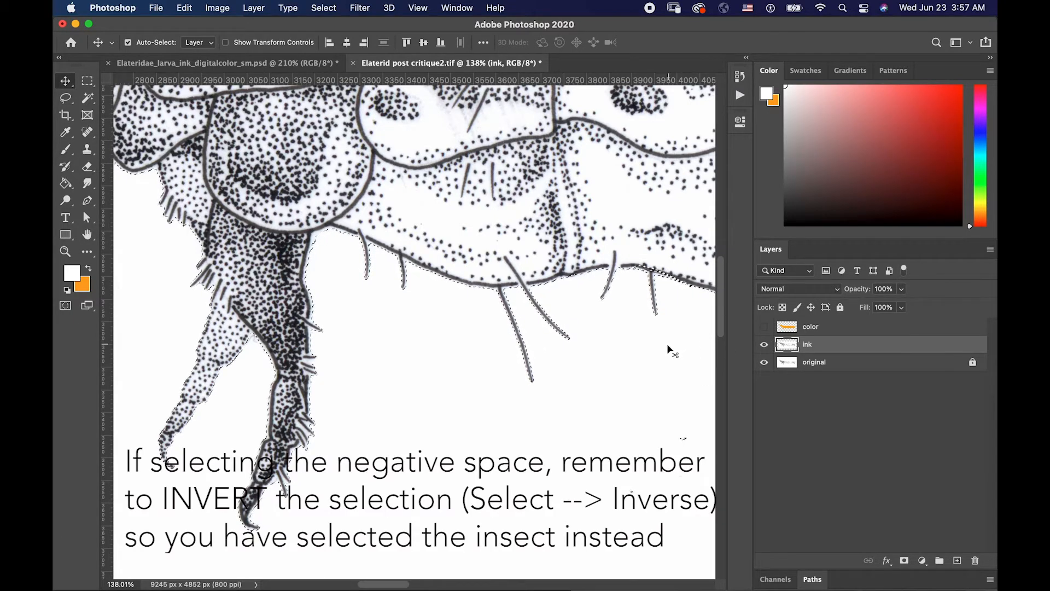
pyautogui.scroll(-2, 666, 344)
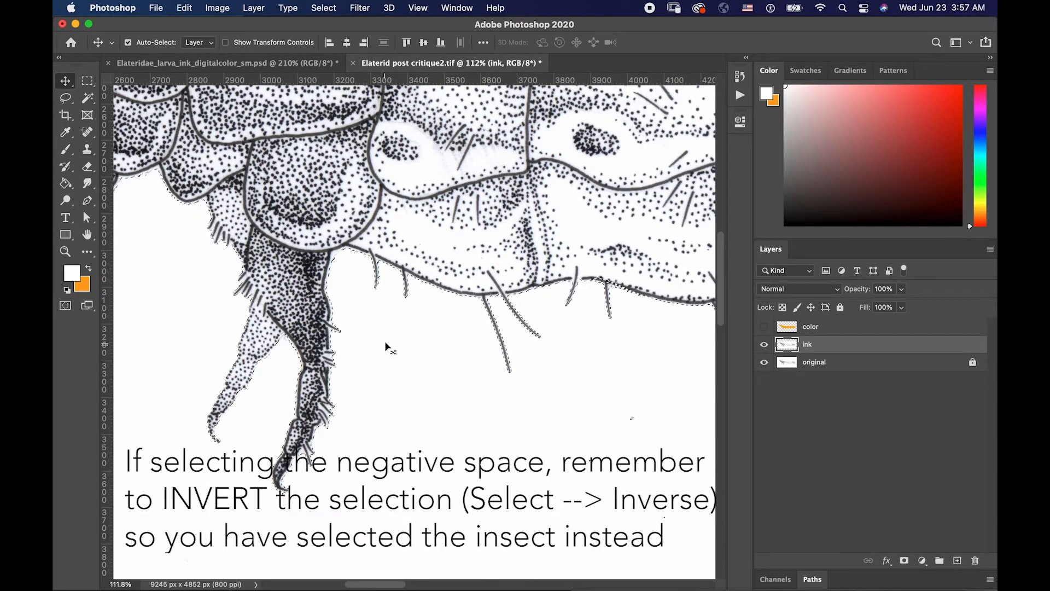
pyautogui.scroll(-2, 386, 347)
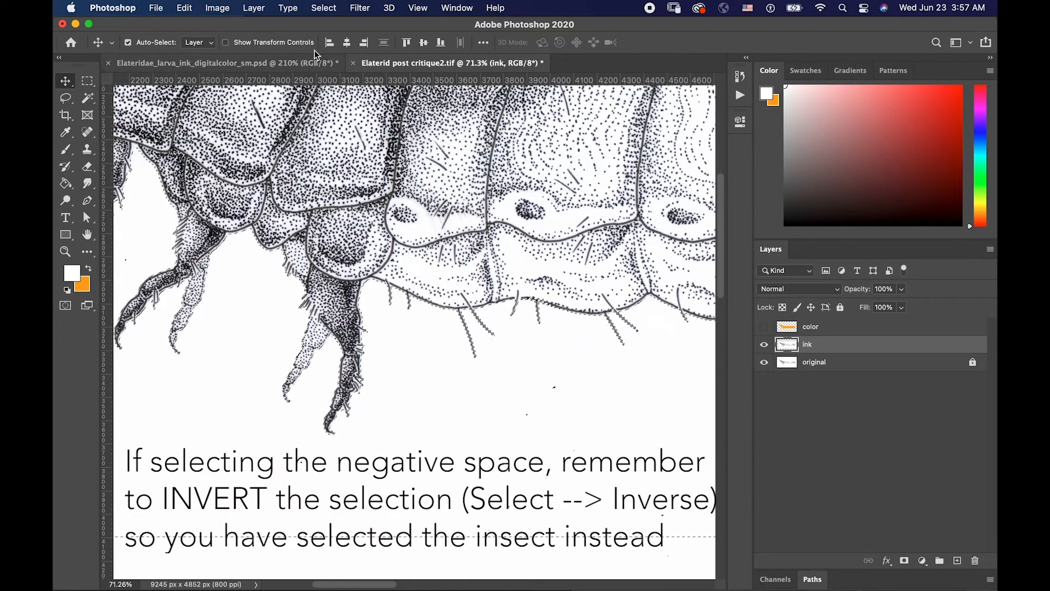
# - Try to invert the background selection, and apply a white Paint Bucket fill below the body on the ink layer
pyautogui.click(323, 7)
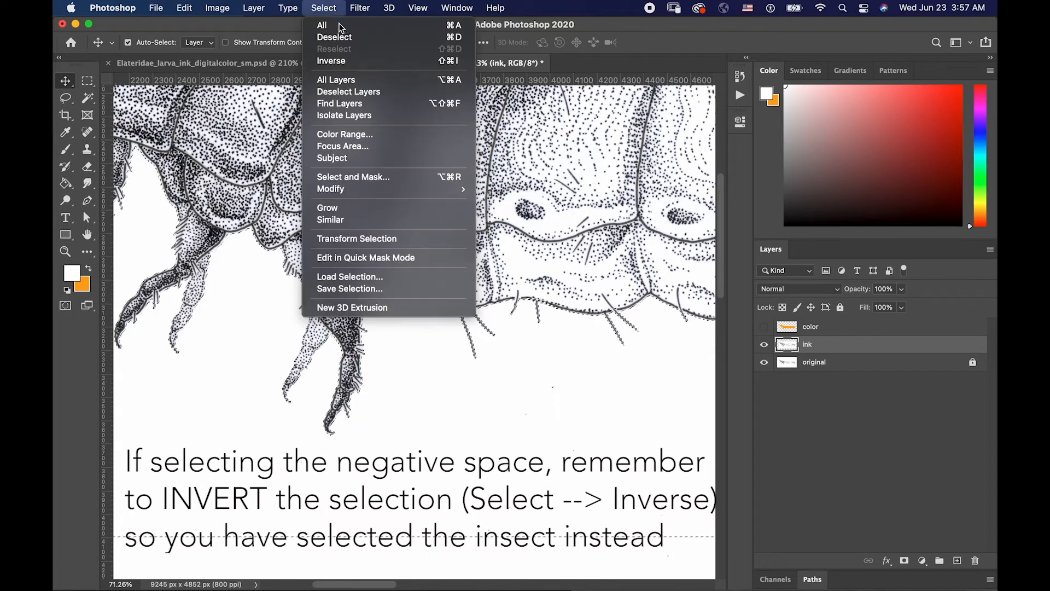
pyautogui.click(361, 61)
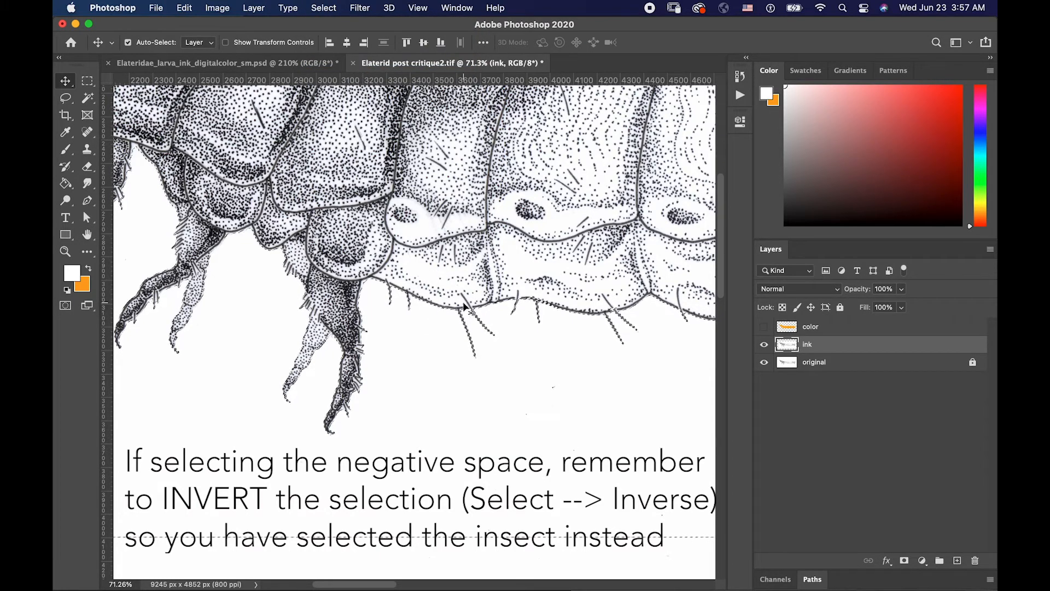
pyautogui.press('g')
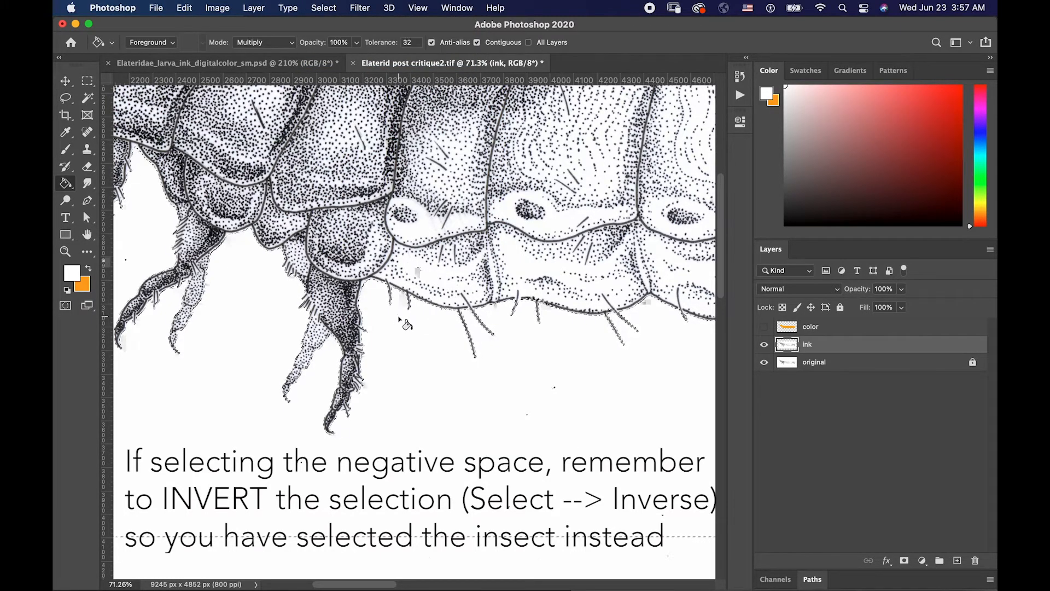
pyautogui.click(405, 339)
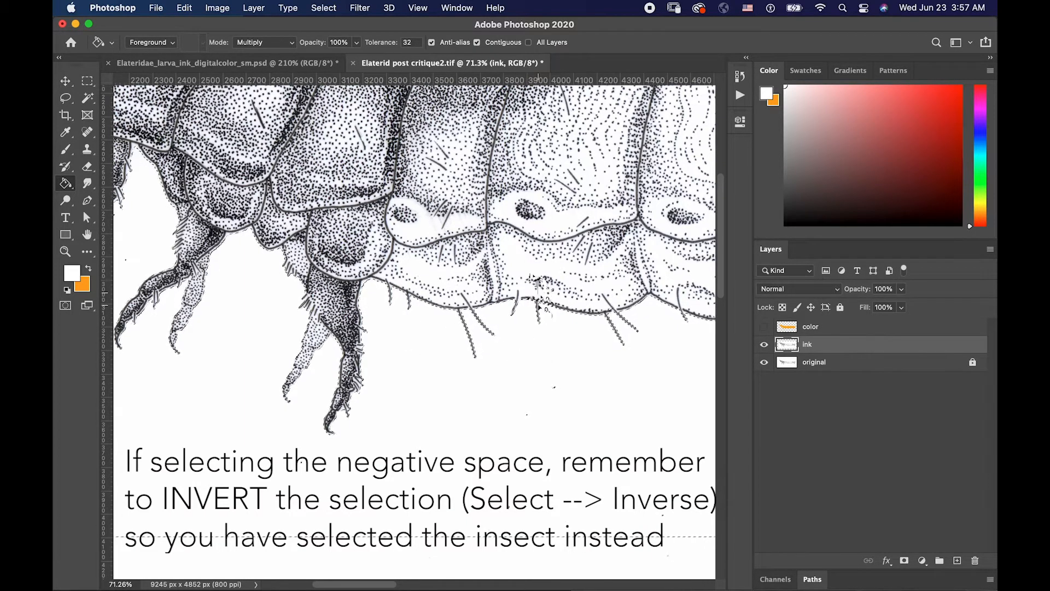
pyautogui.press('super+c')
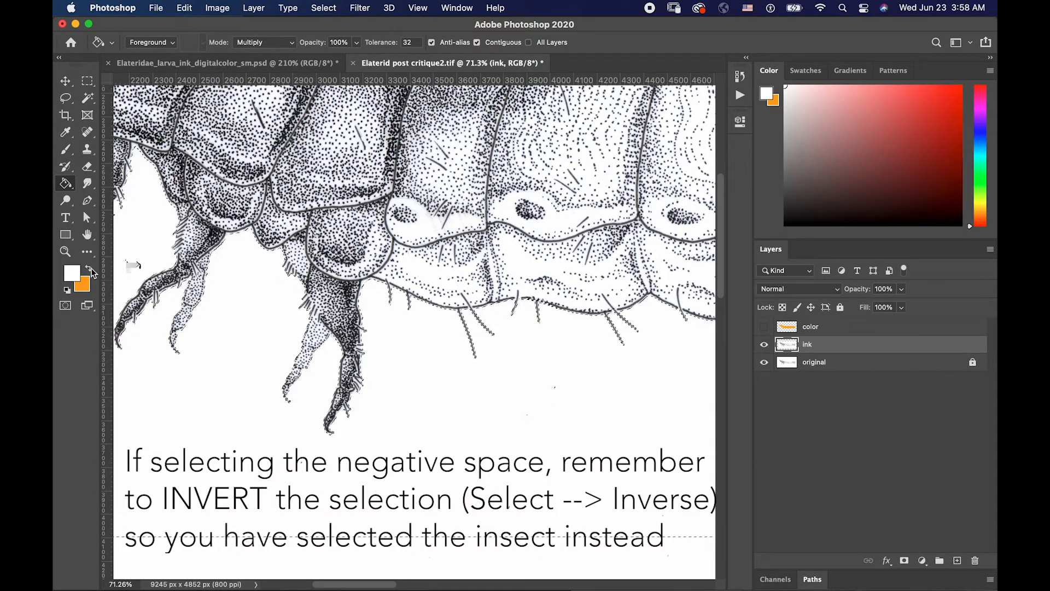
# - Fill the selected background with orange on the ink layer using the Paint Bucket, and undo the fill
pyautogui.press('x')
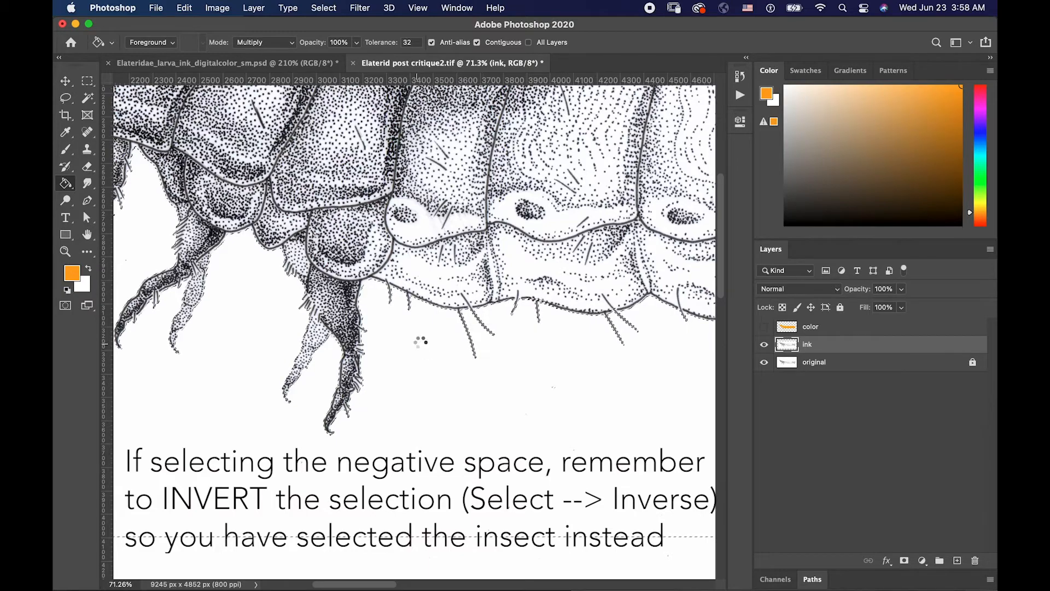
pyautogui.click(426, 349)
pyautogui.scroll(-3, 436, 345)
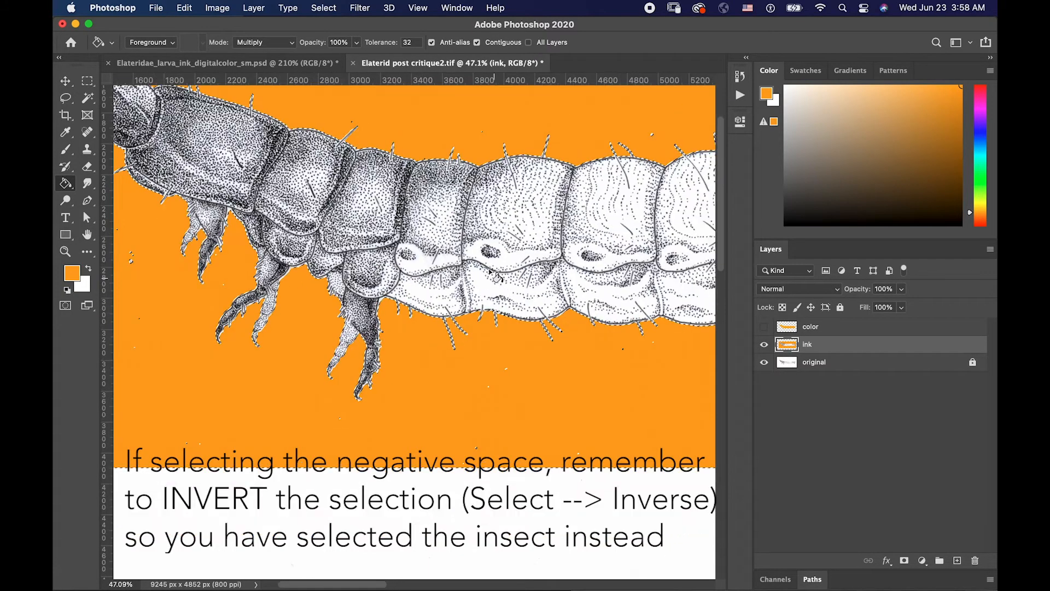
pyautogui.scroll(-1, 383, 278)
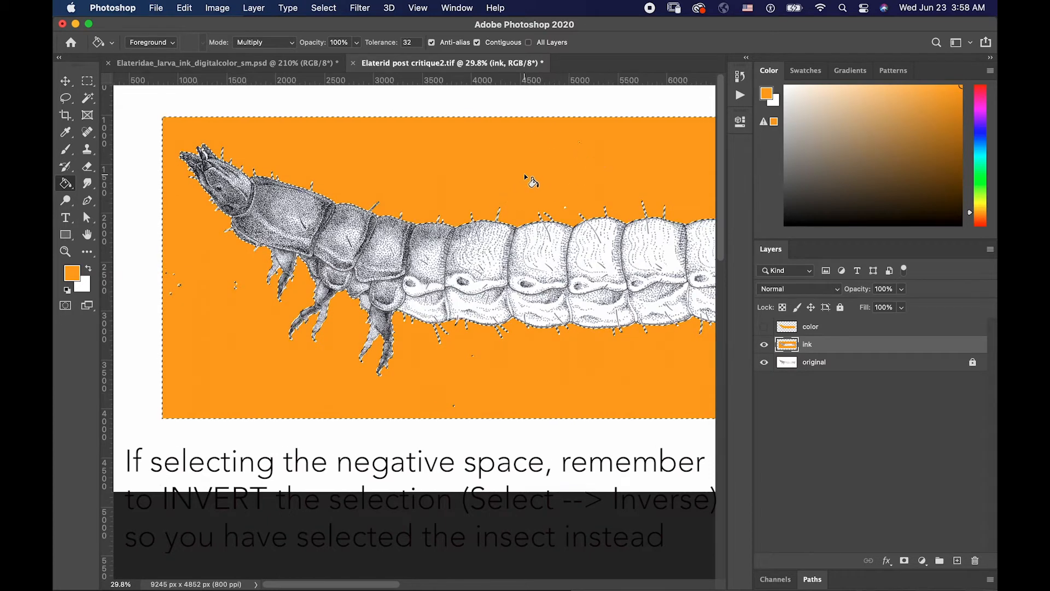
pyautogui.press('super+z')
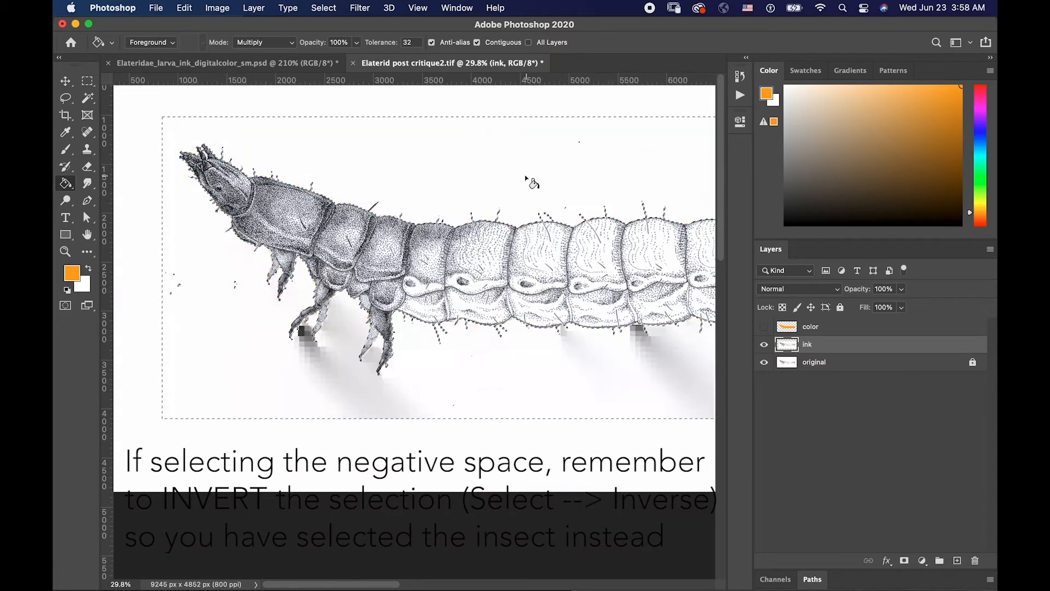
# - Invert the background selection to select the larva, and add a new layer named "color" above the ink layer
pyautogui.click(328, 8)
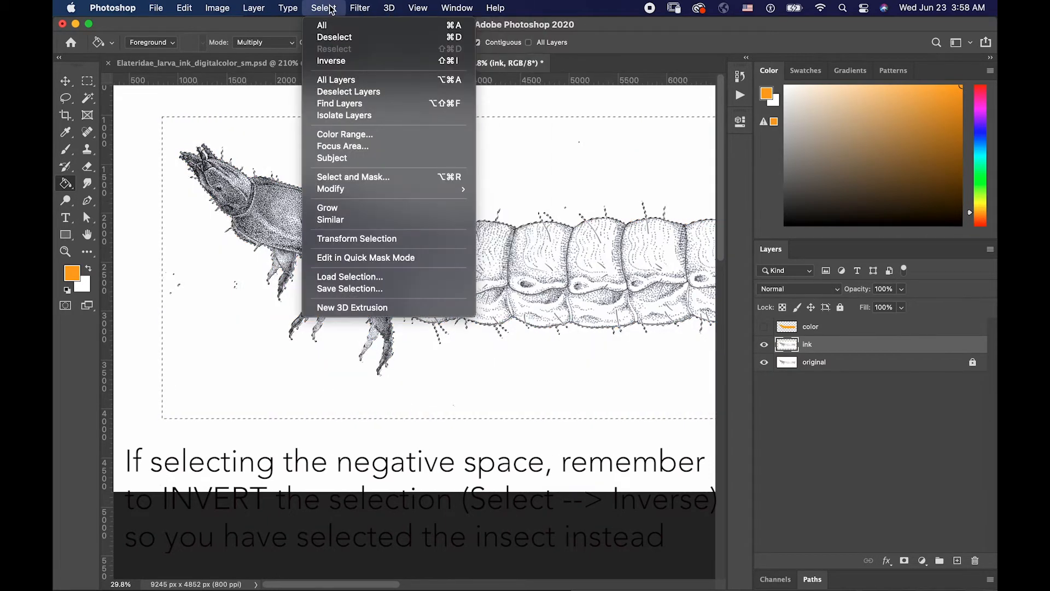
pyautogui.click(383, 62)
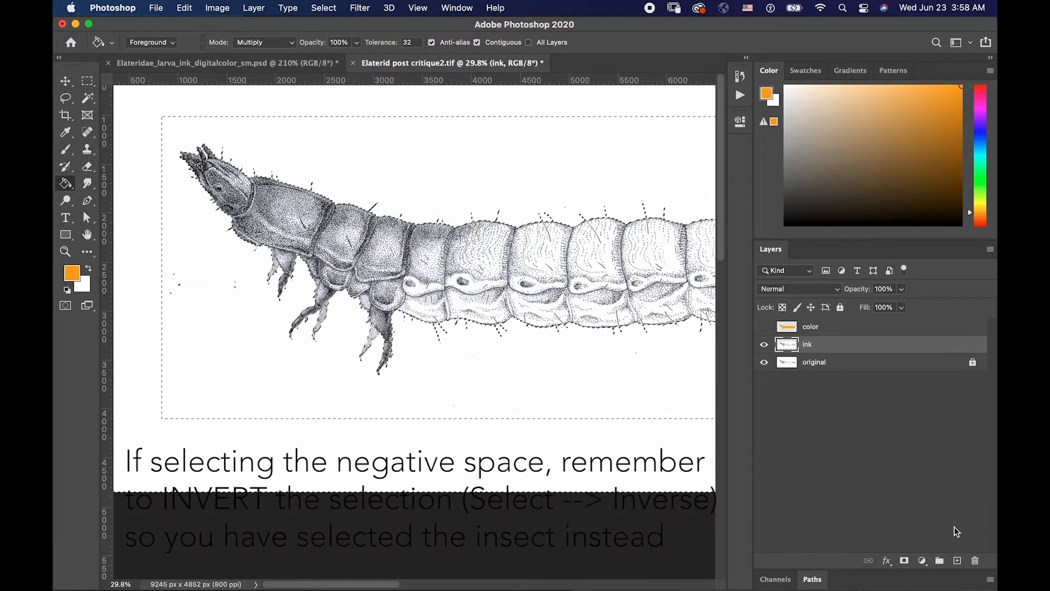
pyautogui.click(957, 561)
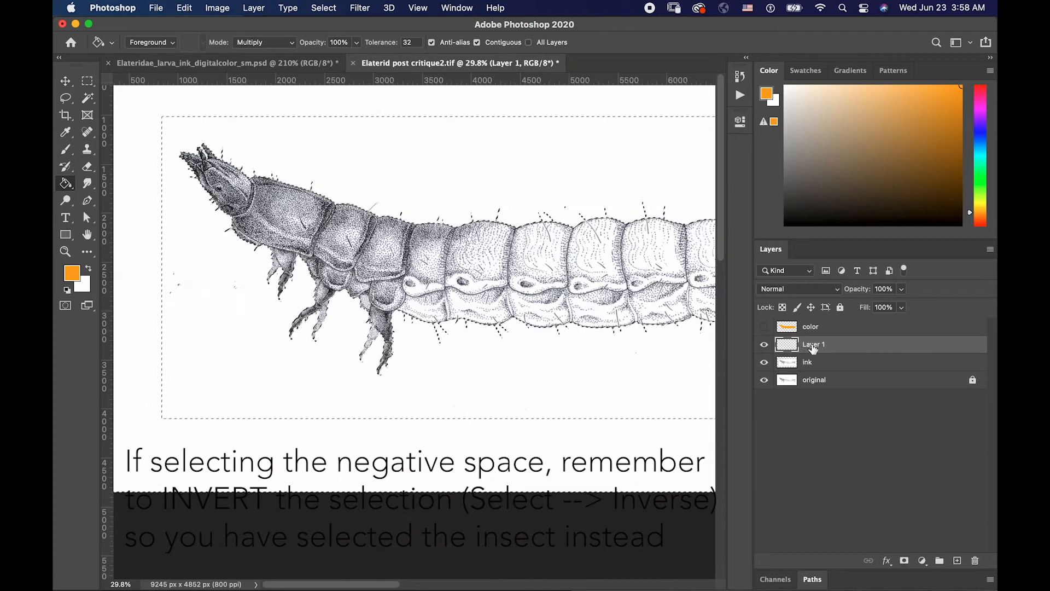
pyautogui.write('color')
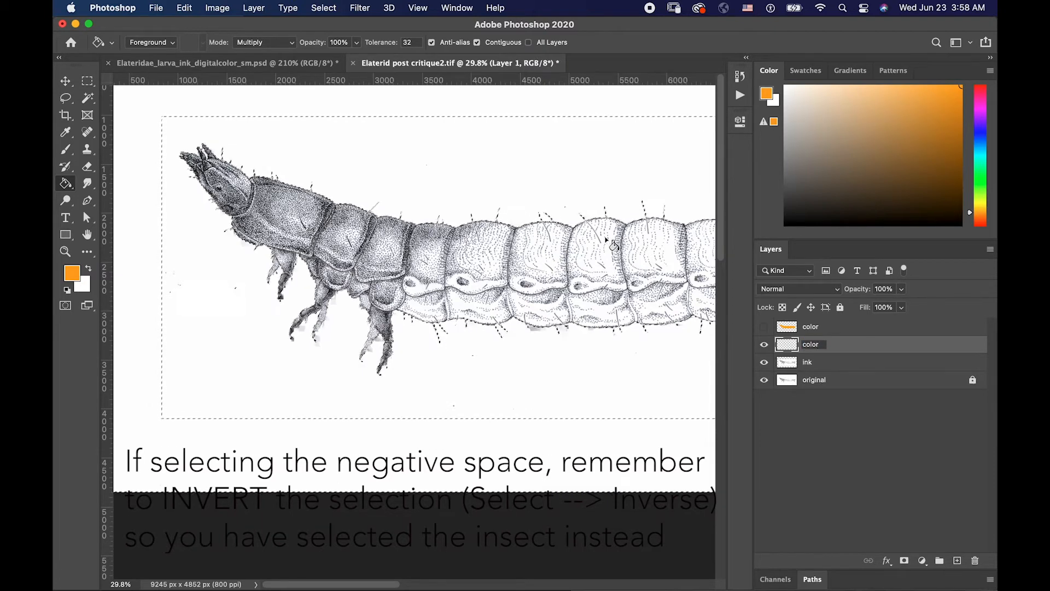
pyautogui.press('Return')
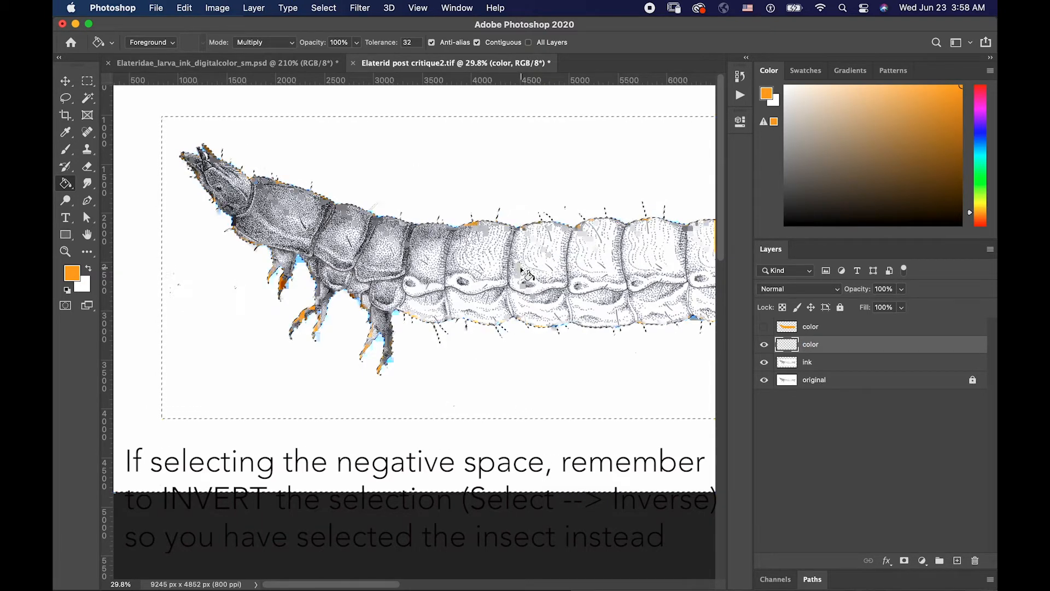
# - Fill the inverted selection with orange on the new color layer, and crop the canvas to 8020 x 2940 px around the larva
pyautogui.click(526, 274)
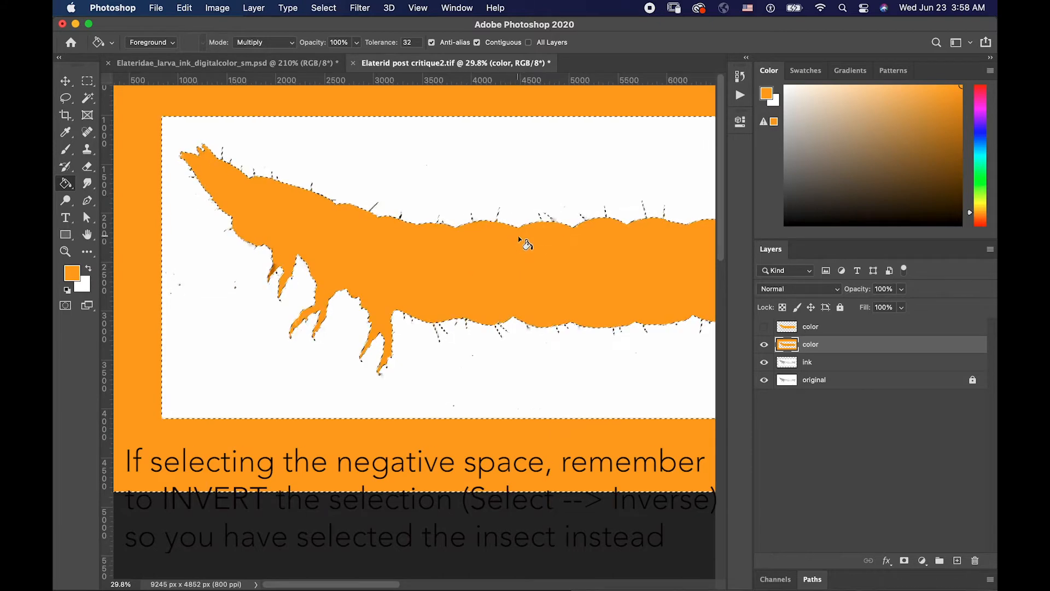
pyautogui.press('m')
pyautogui.scroll(-2, 336, 145)
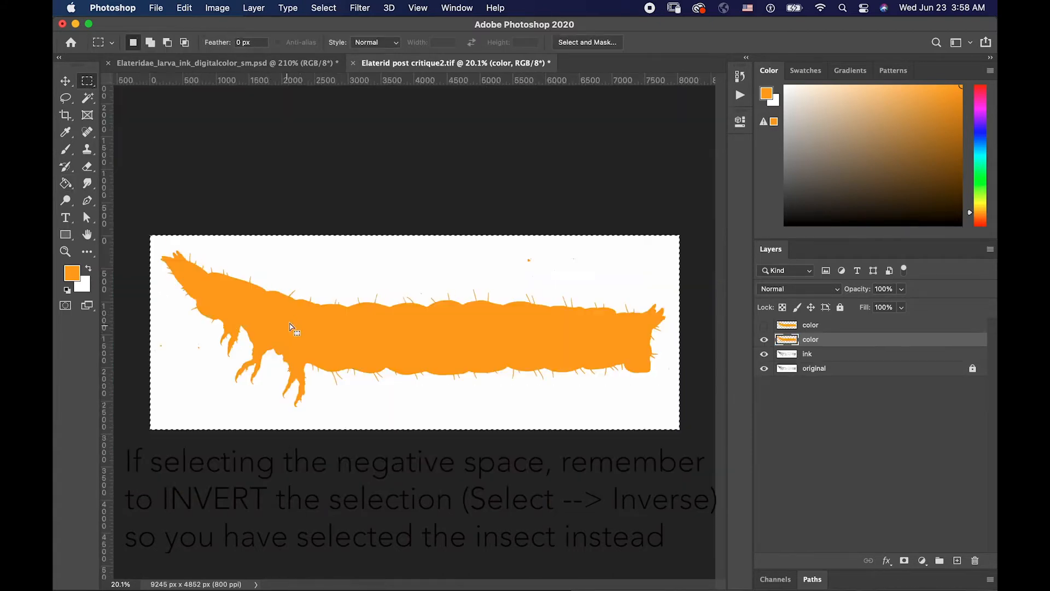
pyautogui.scroll(2, 328, 300)
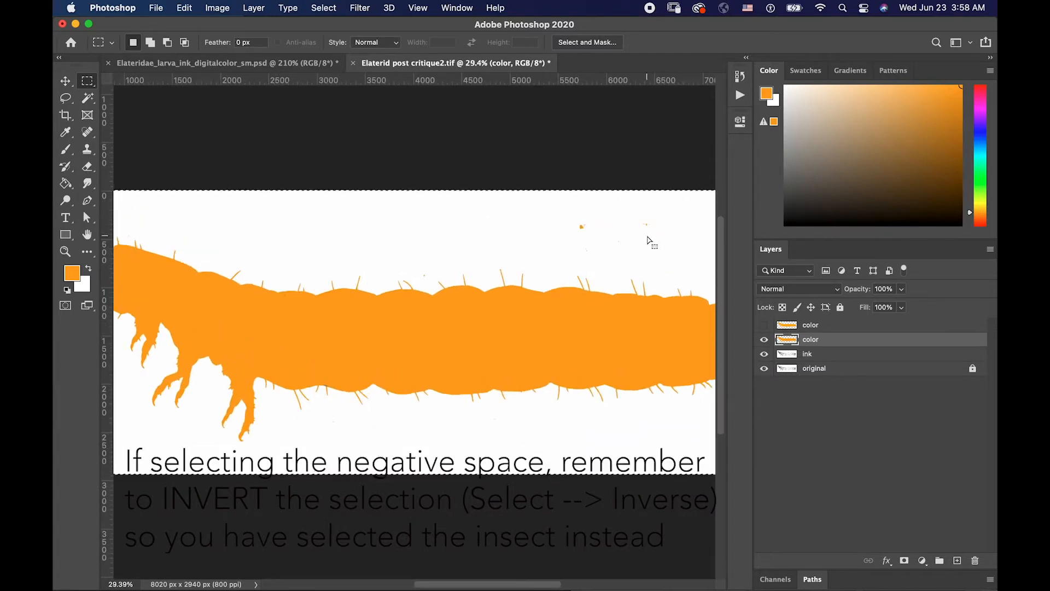
# - Select the white background around the larva on the visible color layer with the Magic Wand at tolerance 10
pyautogui.scroll(3, 648, 241)
pyautogui.press('w')
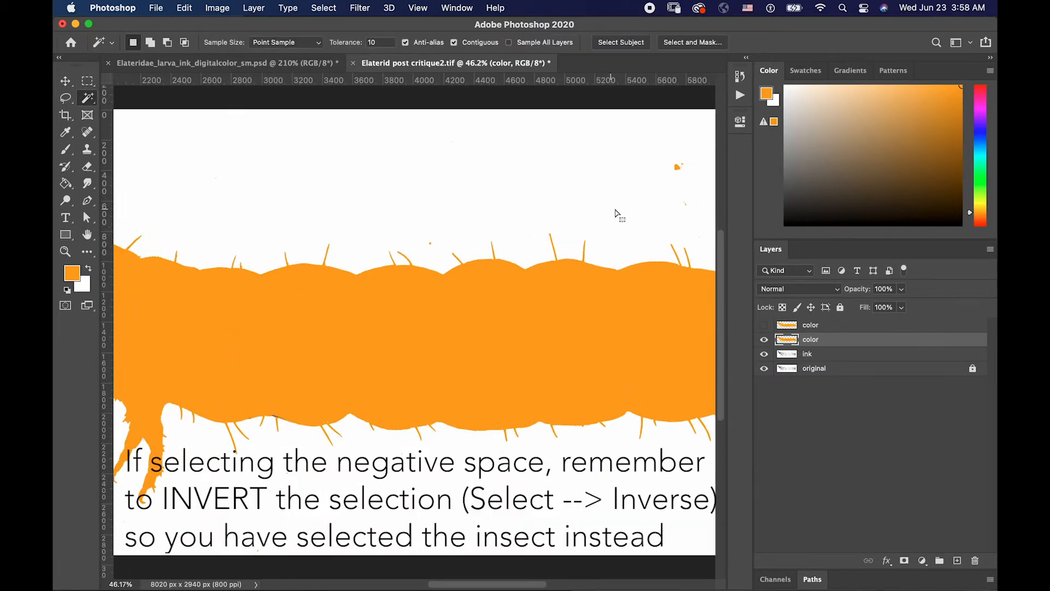
pyautogui.click(828, 354)
pyautogui.click(820, 342)
pyautogui.click(198, 127)
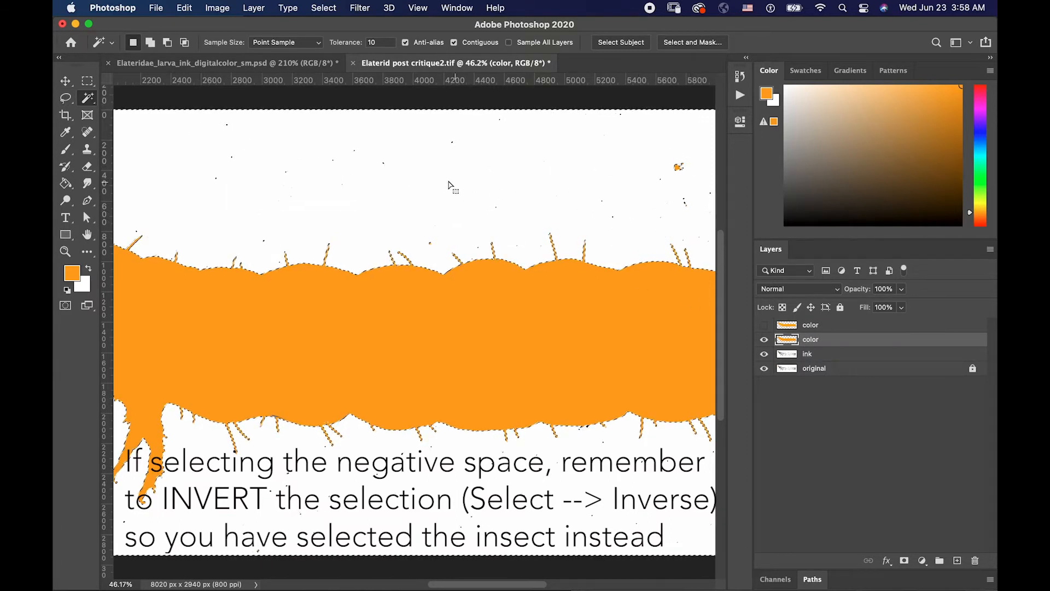
pyautogui.scroll(3, 426, 199)
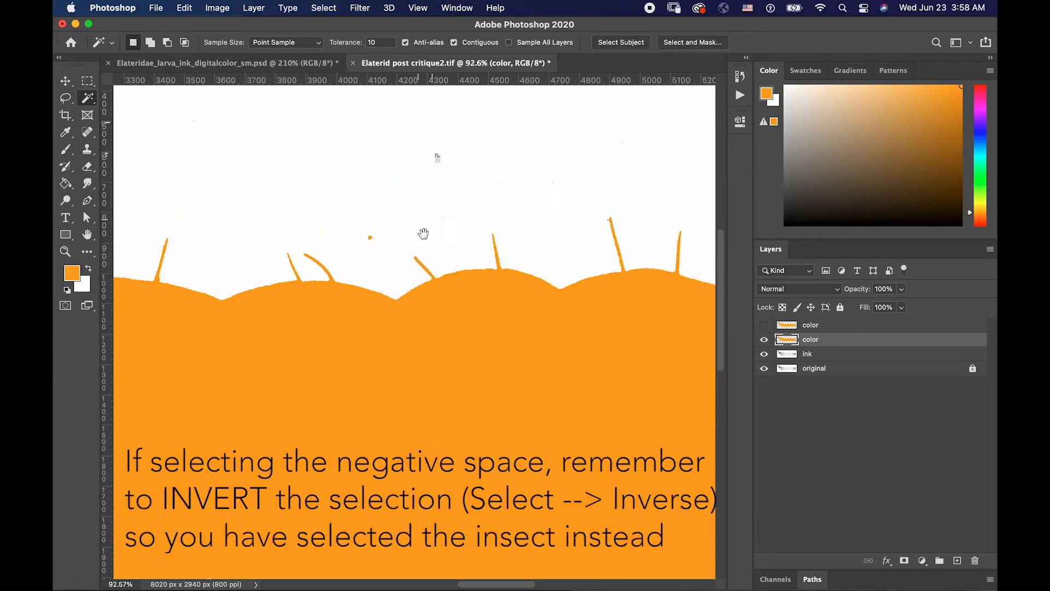
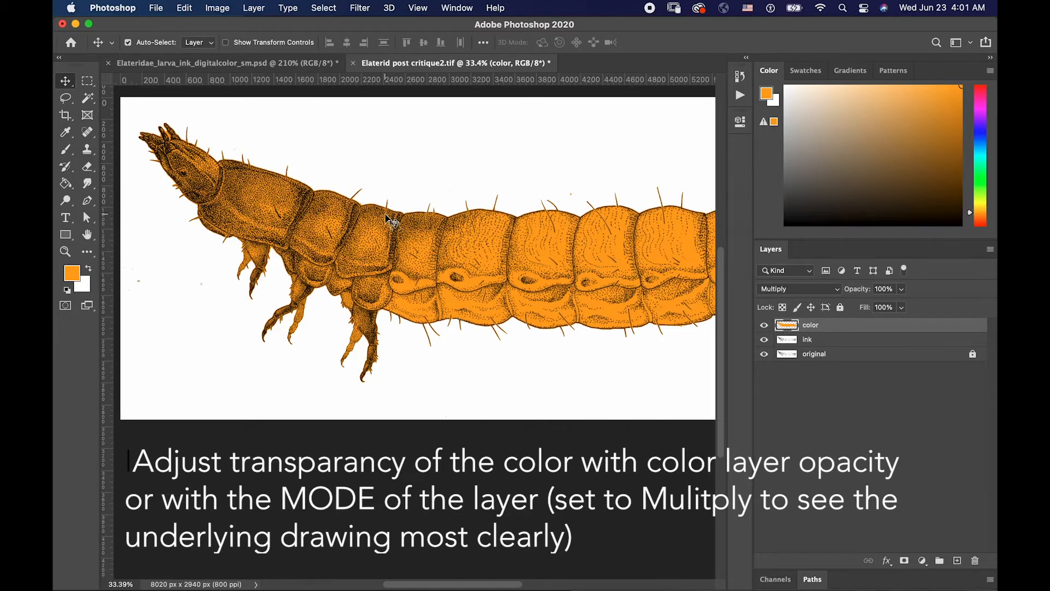
# - Dab a soft orange test swatch above the larva with the 600 px Brush, and raise the brush opacity to 100%
pyautogui.scroll(-2, 389, 219)
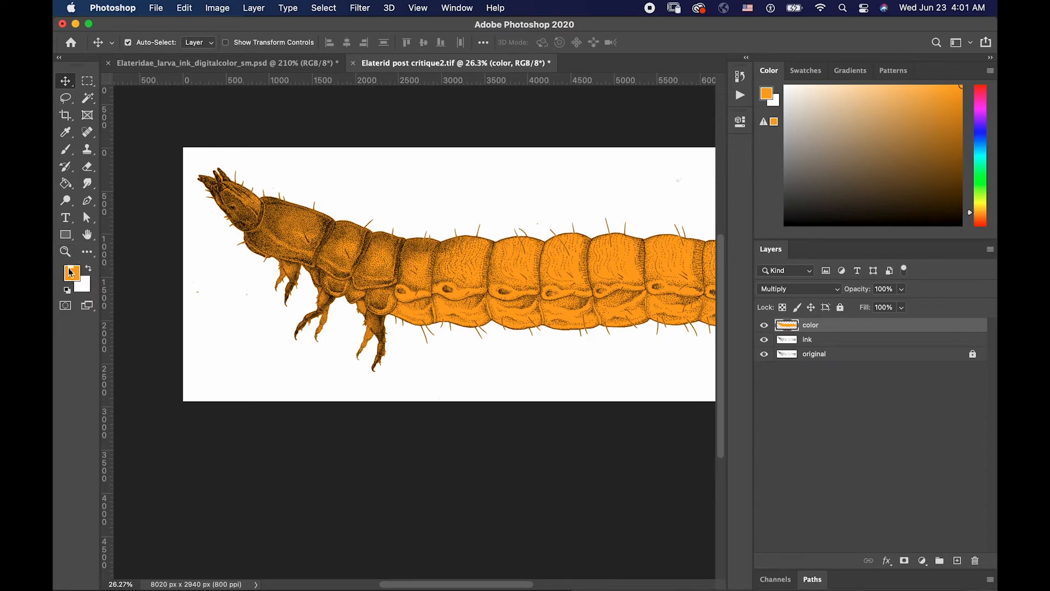
pyautogui.press('b')
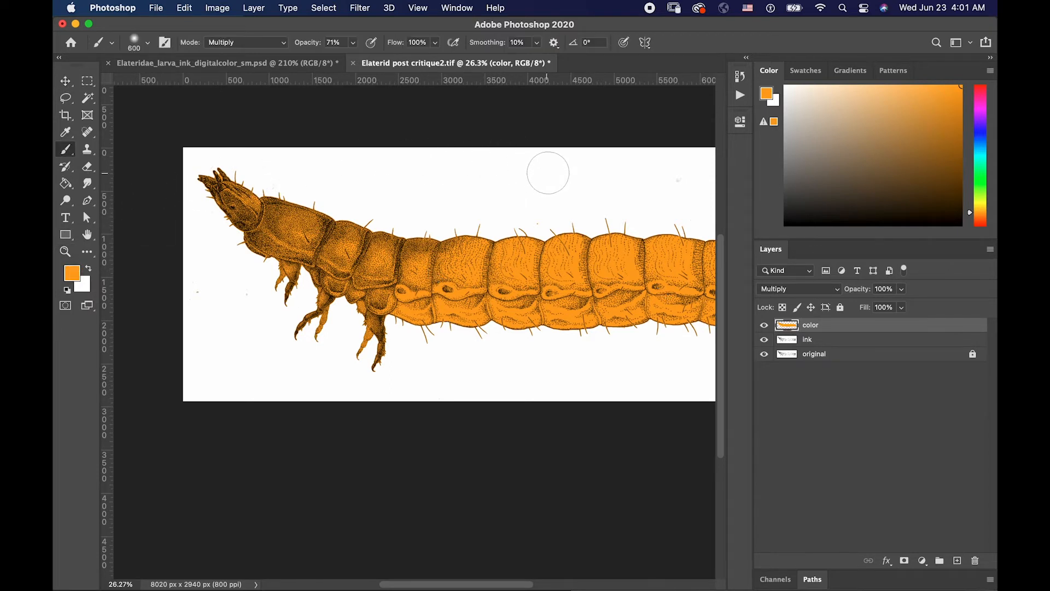
pyautogui.click(547, 171)
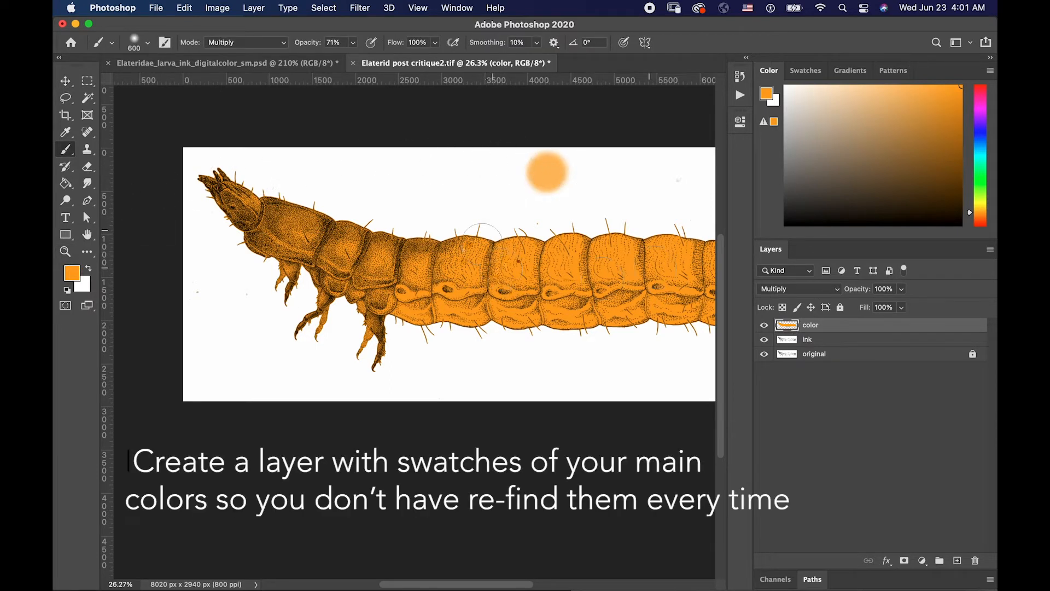
pyautogui.moveTo(353, 43); pyautogui.dragTo(390, 61)
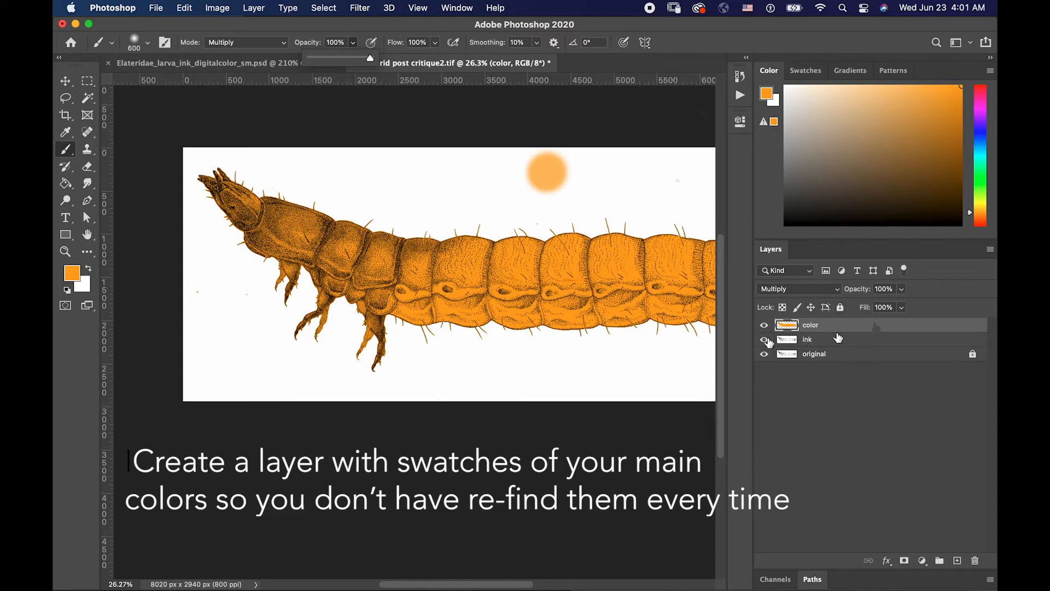
pyautogui.click(502, 177)
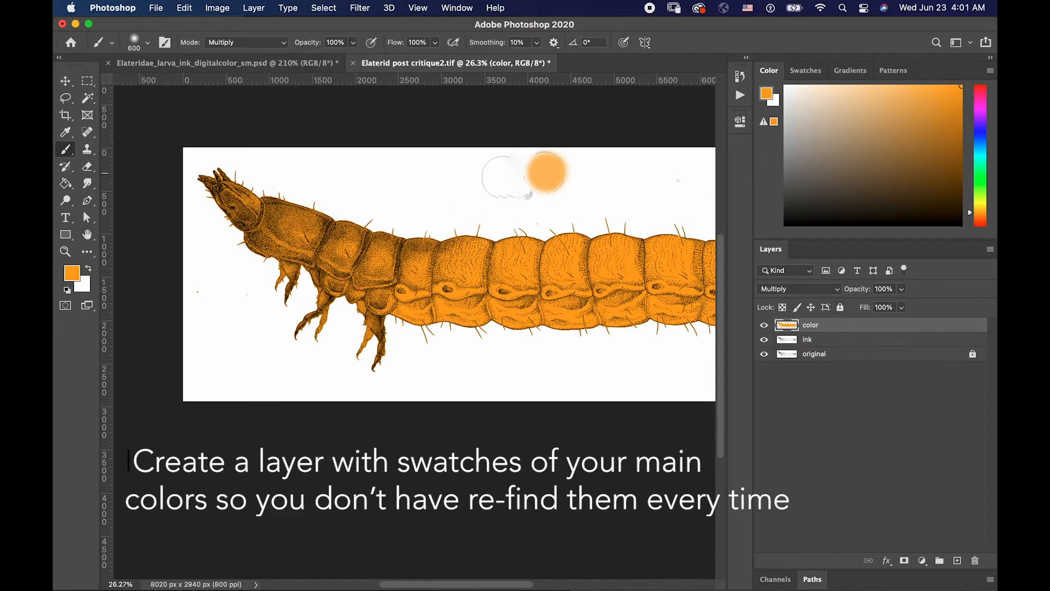
# - Erase the pale orange test swatch with the Eraser enlarged to 300 px, and return to the Brush tool
pyautogui.click(546, 173)
pyautogui.press('e')
pyautogui.moveTo(562, 169); pyautogui.dragTo(552, 163)
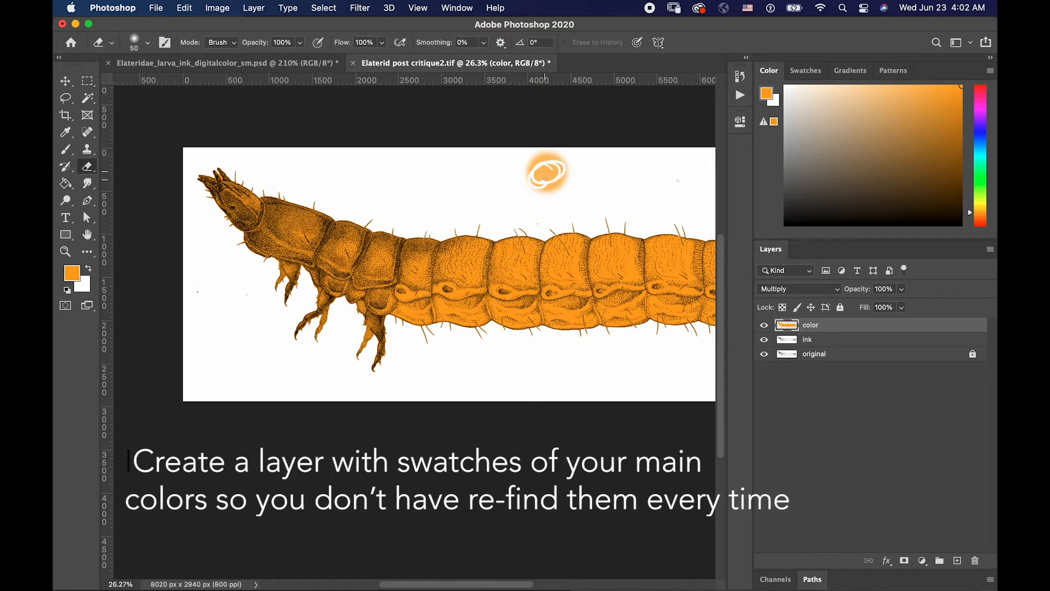
pyautogui.press(']')
pyautogui.press(']')
pyautogui.press(']')
pyautogui.moveTo(547, 173); pyautogui.dragTo(559, 168)
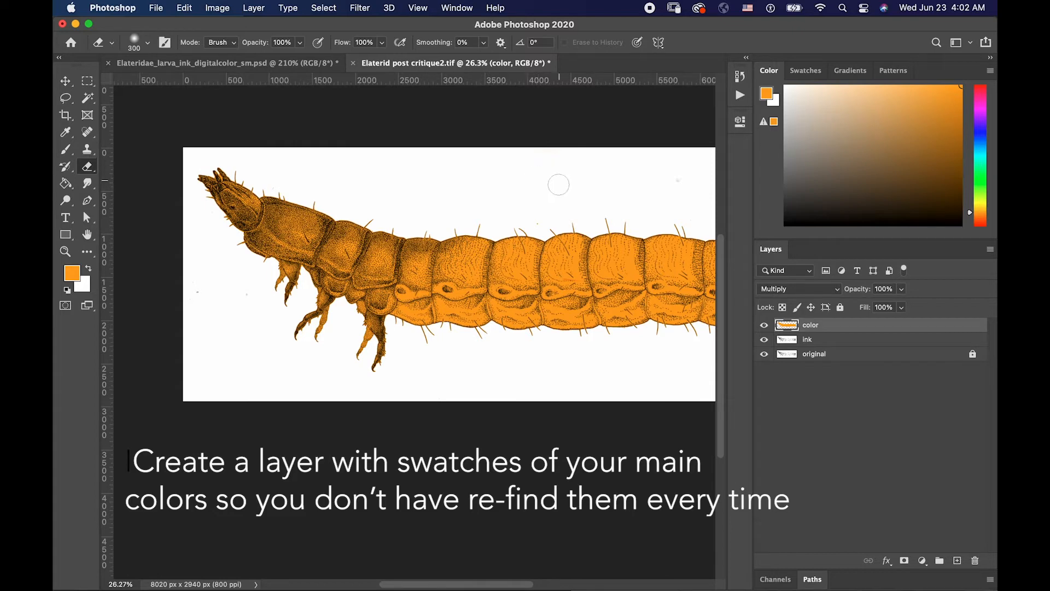
pyautogui.press('b')
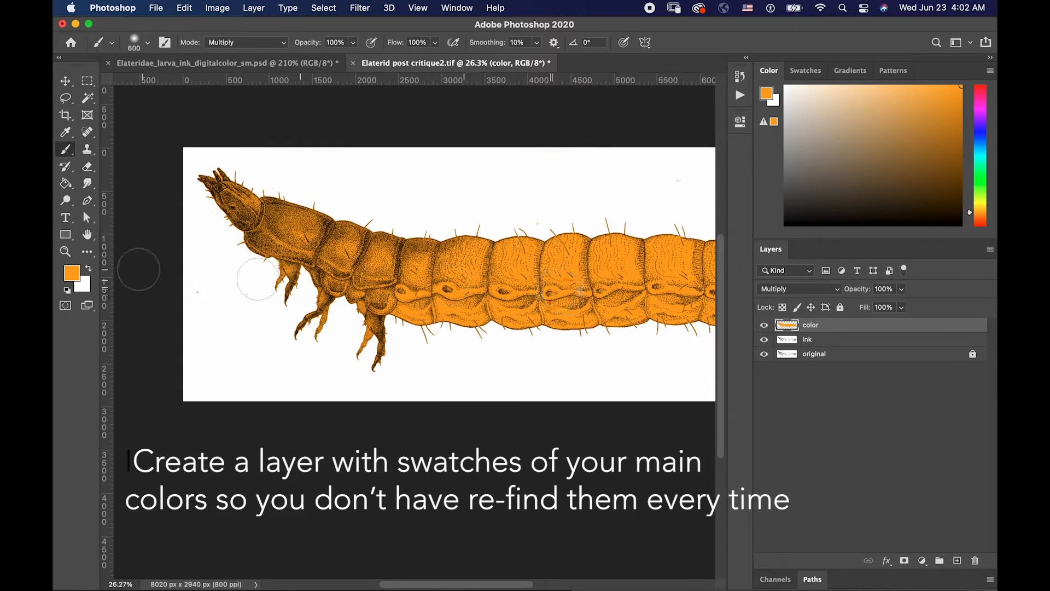
pyautogui.click(76, 271)
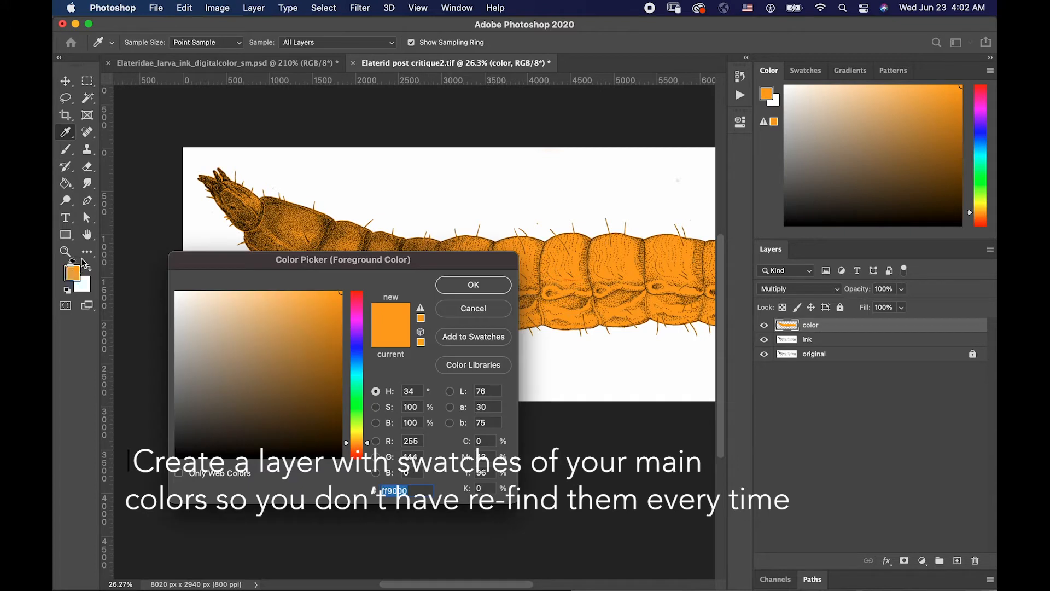
pyautogui.click(333, 319)
pyautogui.moveTo(334, 344)
pyautogui.mouseDown()
pyautogui.moveTo(350, 294)
pyautogui.moveTo(350, 305)
pyautogui.mouseUp()
pyautogui.click(467, 308)
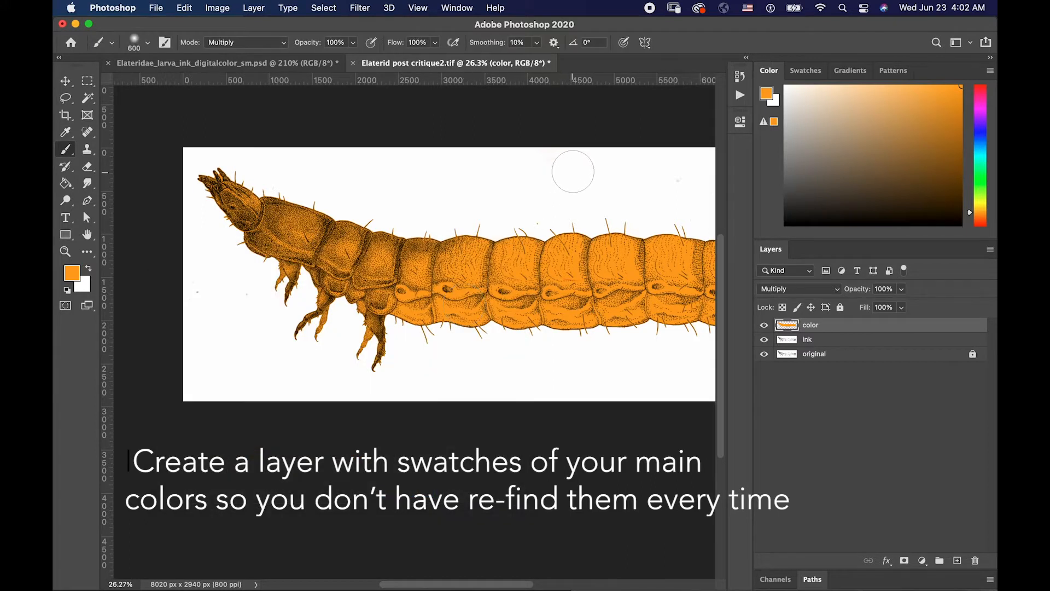
# - Paint a solid orange swatch in the white area above the larva, and toggle the color layer's visibility off and on
pyautogui.click(570, 172)
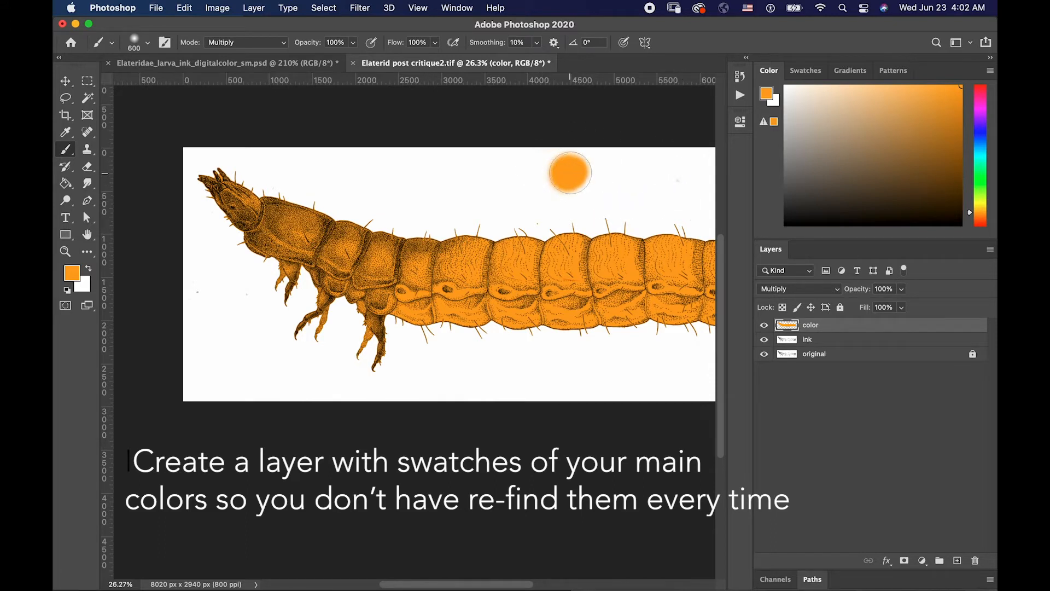
pyautogui.hscroll(2, 599, 188)
pyautogui.click(764, 325)
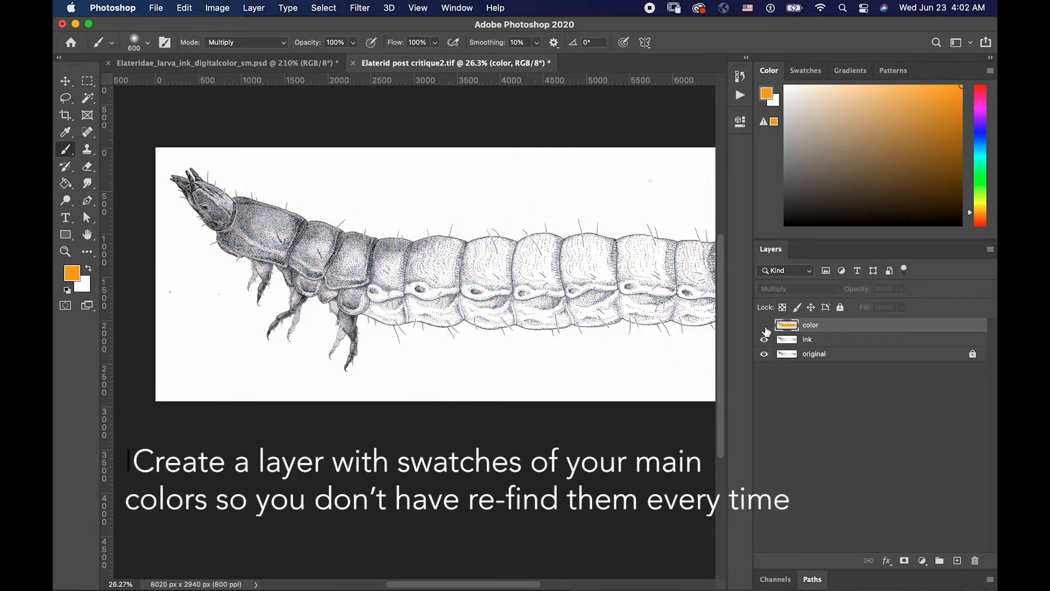
pyautogui.click(765, 327)
pyautogui.hscroll(10, 463, 176)
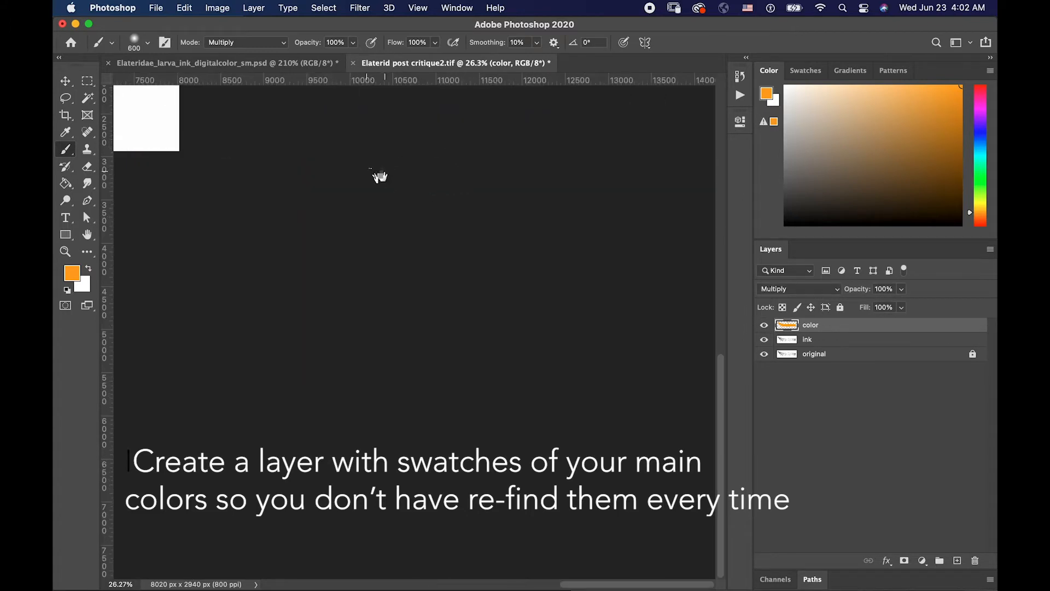
pyautogui.moveTo(380, 178); pyautogui.dragTo(434, 262)
pyautogui.scroll(2, 363, 251)
pyautogui.scroll(-8, 391, 263)
pyautogui.hscroll(10, 391, 262)
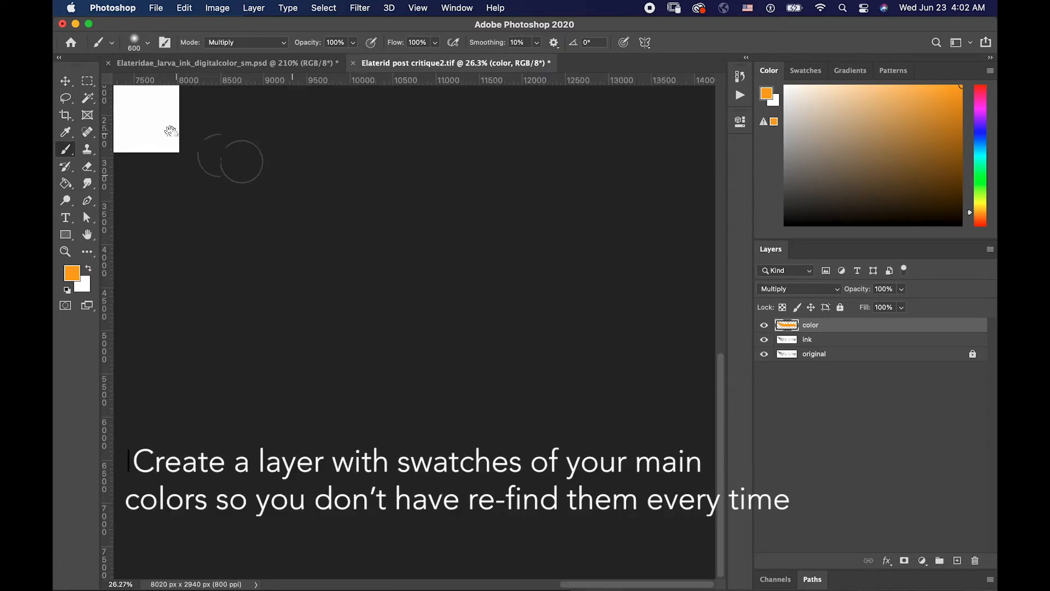
pyautogui.scroll(6, 465, 262)
pyautogui.hscroll(-10, 465, 263)
pyautogui.scroll(3, 474, 346)
pyautogui.moveTo(316, 255); pyautogui.dragTo(408, 237)
# - Set the foreground color to a dark reddish brown, and paint a swatch of it beside the orange swatch
pyautogui.click(71, 273)
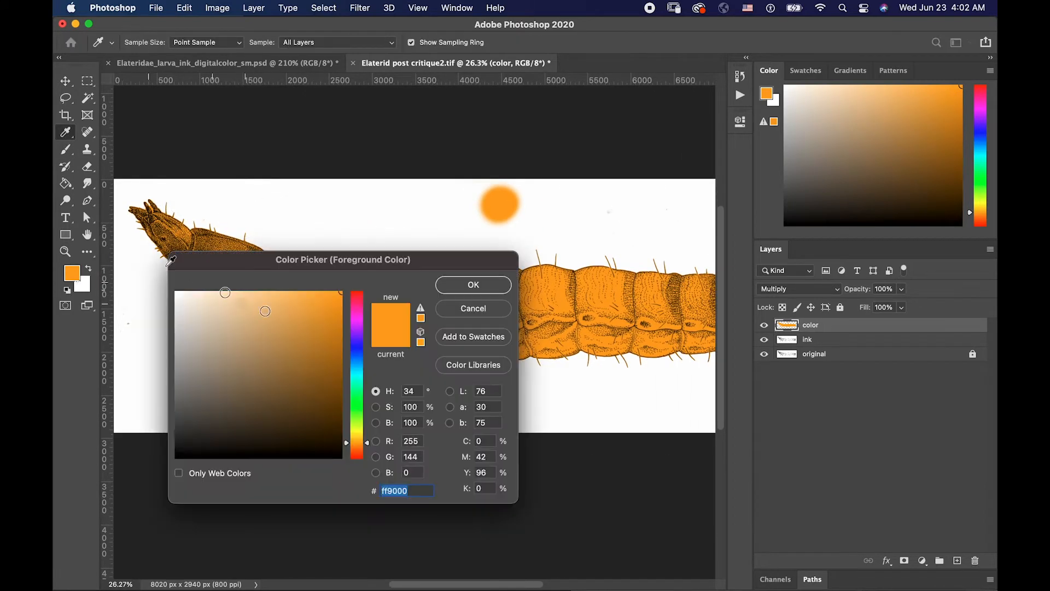
pyautogui.moveTo(360, 445); pyautogui.dragTo(361, 457)
pyautogui.moveTo(316, 388); pyautogui.dragTo(338, 392)
pyautogui.click(473, 285)
pyautogui.press('b')
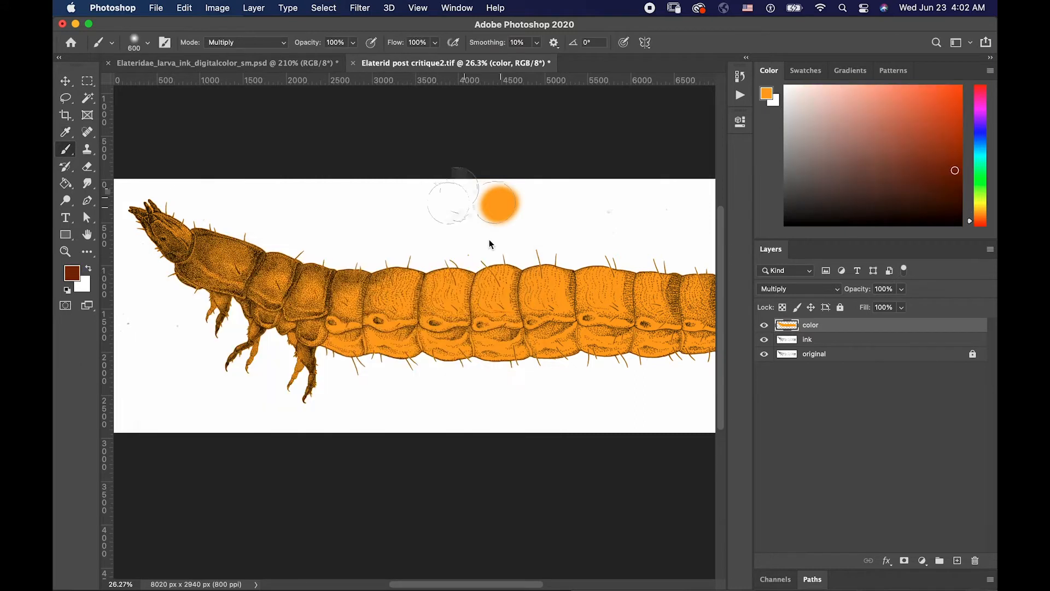
pyautogui.click(456, 203)
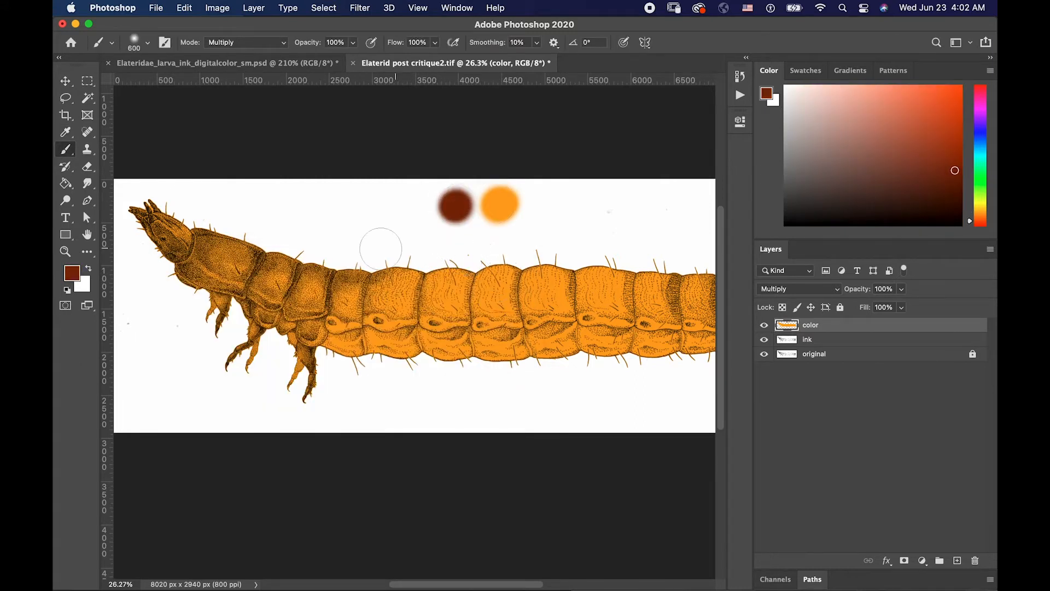
# - Try other foreground colors, including blue-violet 4029b9, and resample the dark brown from its painted swatch
pyautogui.click(76, 268)
pyautogui.moveTo(335, 395)
pyautogui.mouseDown()
pyautogui.moveTo(324, 363)
pyautogui.moveTo(284, 393)
pyautogui.moveTo(328, 399)
pyautogui.moveTo(319, 395)
pyautogui.moveTo(318, 353)
pyautogui.moveTo(330, 382)
pyautogui.mouseUp()
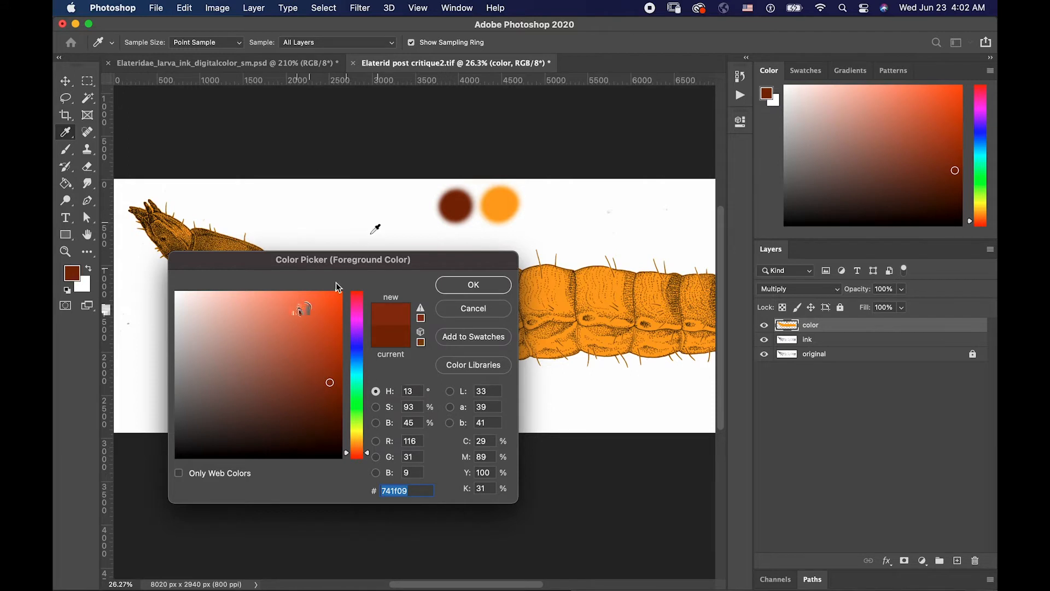
pyautogui.click(336, 392)
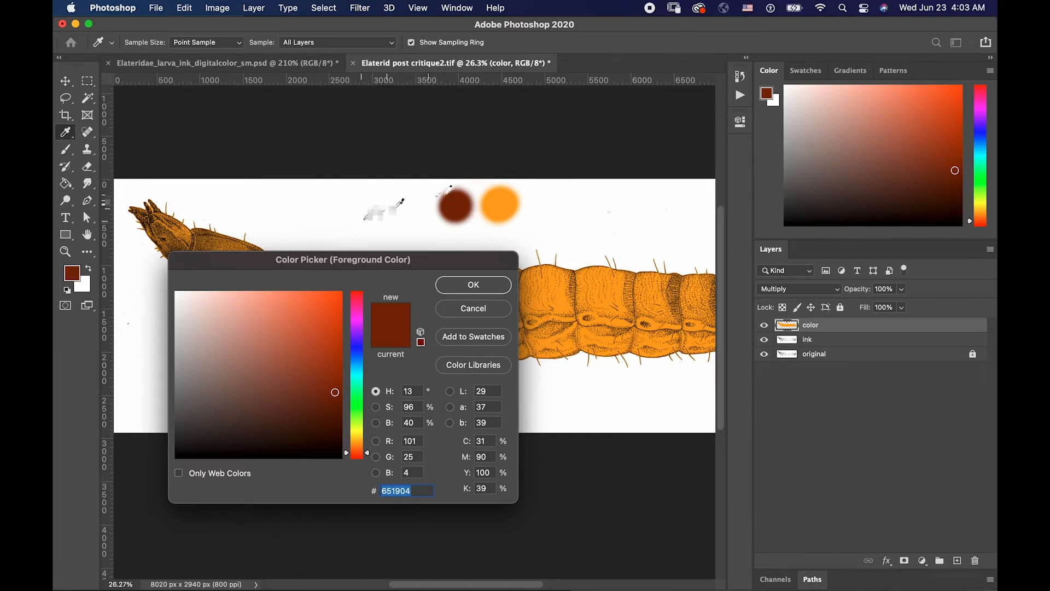
pyautogui.moveTo(306, 328)
pyautogui.mouseDown()
pyautogui.moveTo(290, 338)
pyautogui.moveTo(211, 323)
pyautogui.moveTo(253, 352)
pyautogui.mouseUp()
pyautogui.moveTo(358, 370); pyautogui.dragTo(358, 342)
pyautogui.click(306, 337)
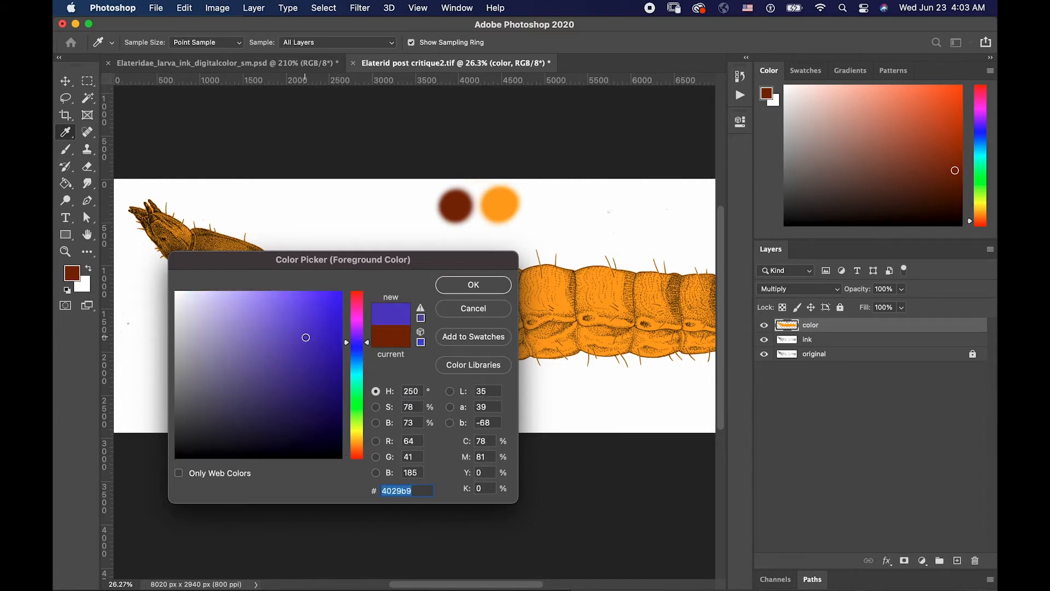
pyautogui.click(459, 206)
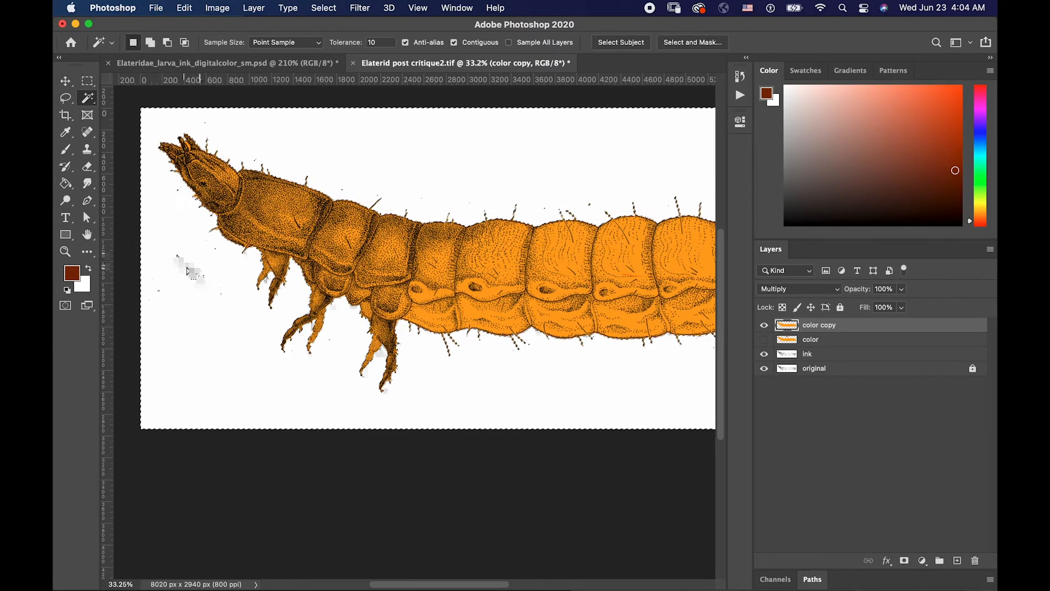
# - Preview the background selection around the larva in Quick Mask mode, and return to the standard selection
pyautogui.scroll(2, 187, 269)
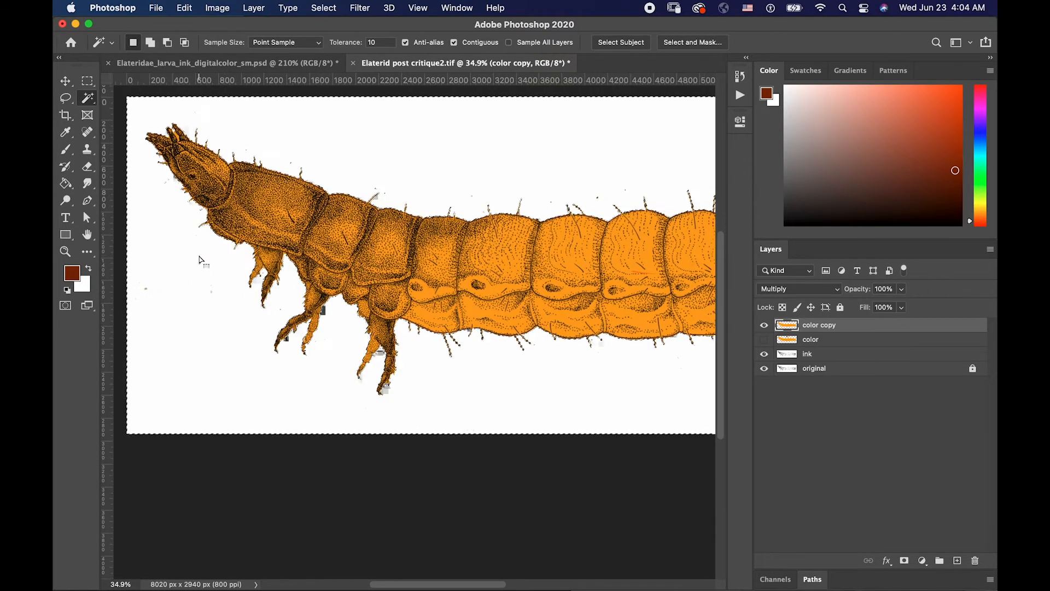
pyautogui.scroll(5, 200, 259)
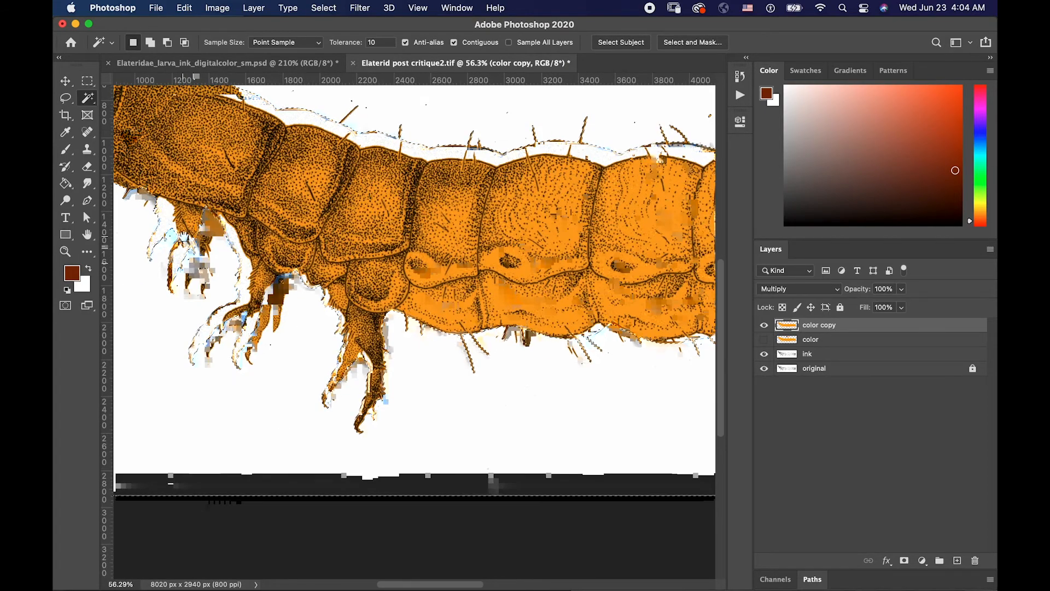
pyautogui.hscroll(-10, 367, 174)
pyautogui.scroll(6, 366, 174)
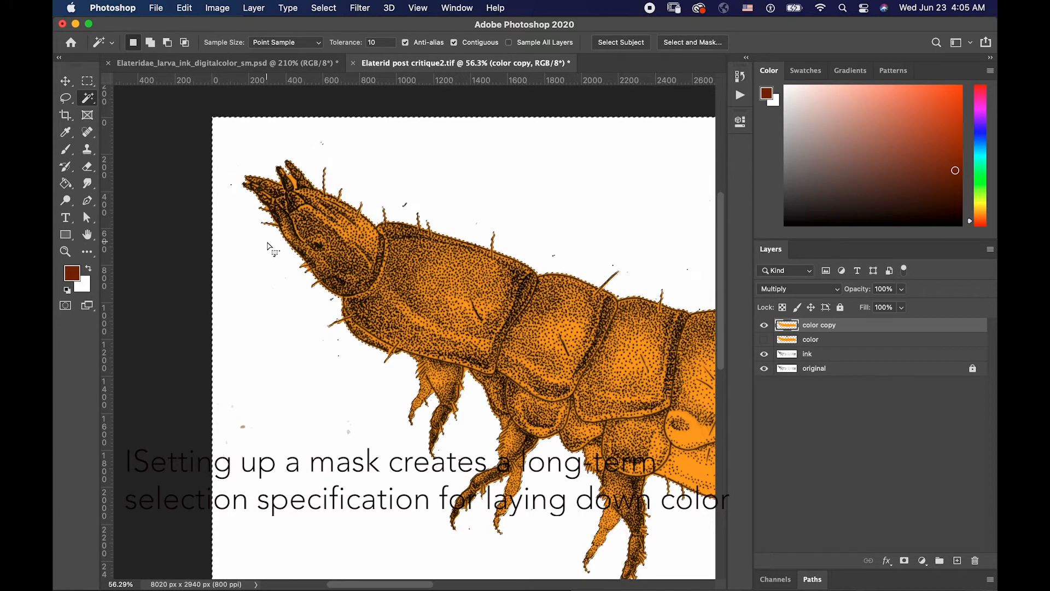
pyautogui.click(66, 305)
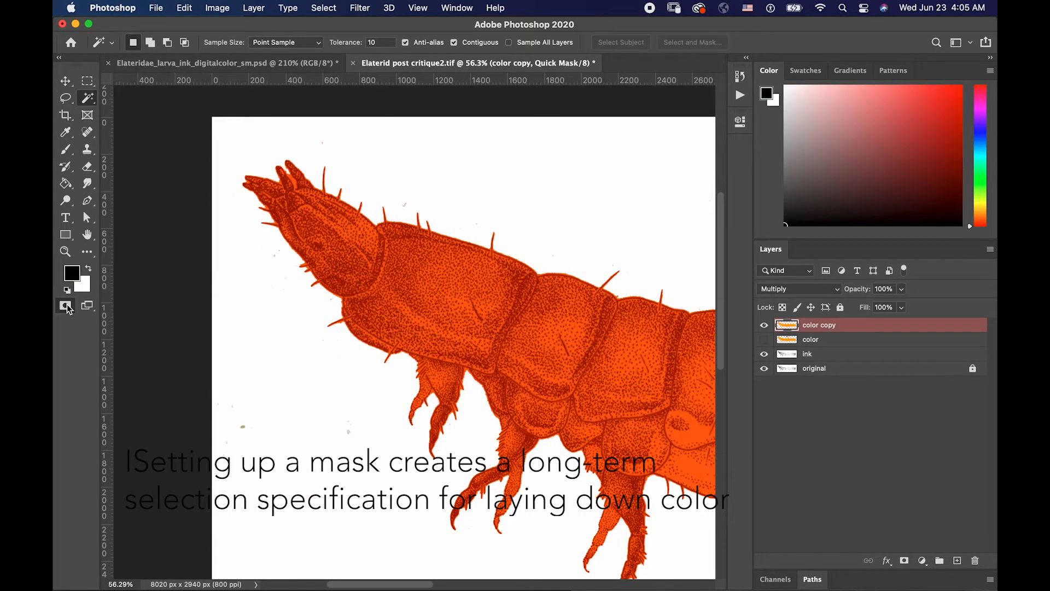
pyautogui.scroll(-5, 536, 309)
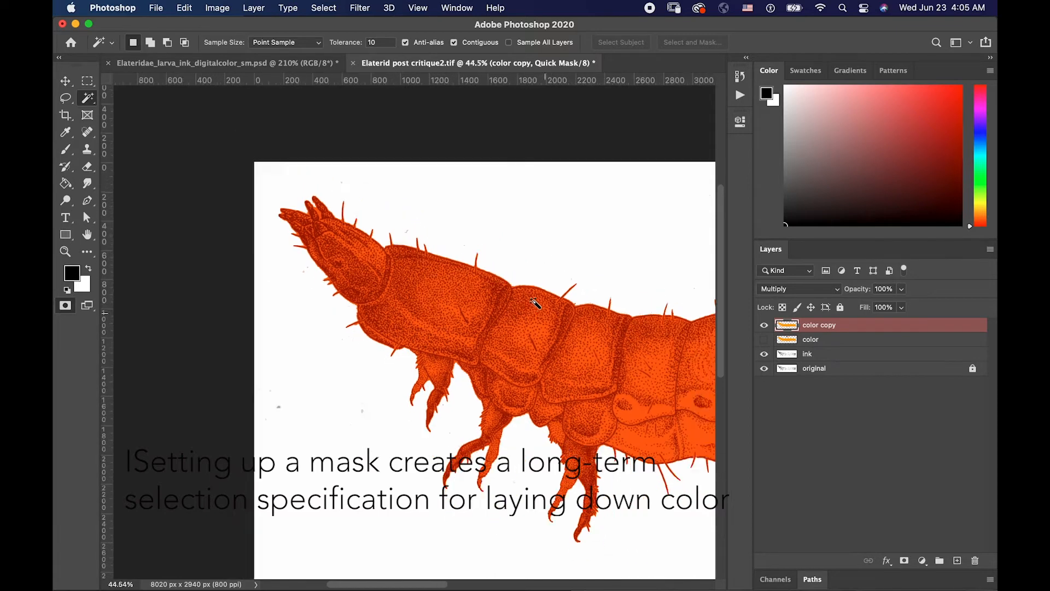
pyautogui.moveTo(535, 258); pyautogui.dragTo(404, 202)
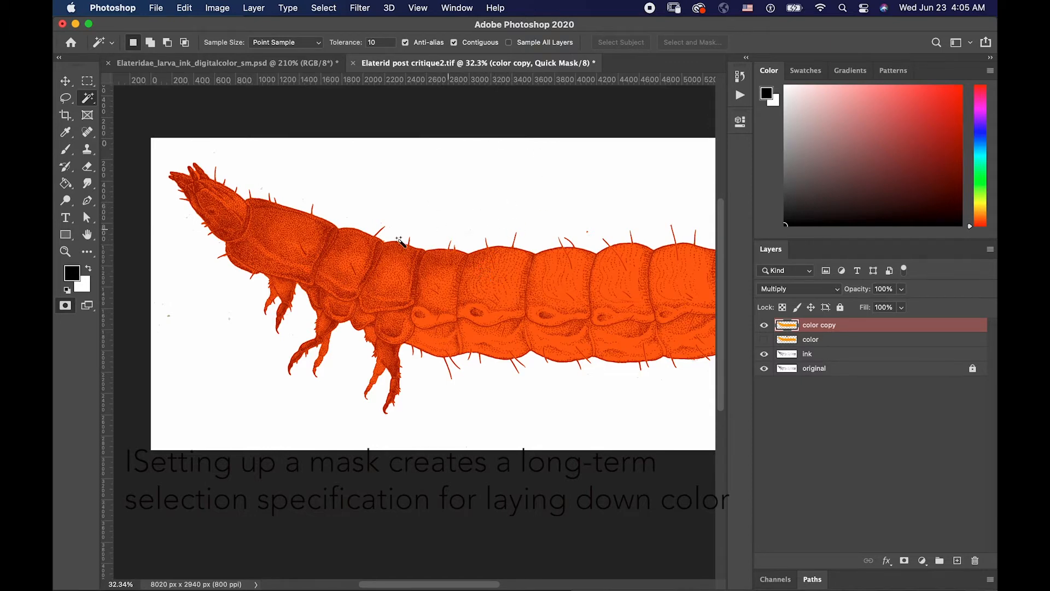
pyautogui.click(65, 306)
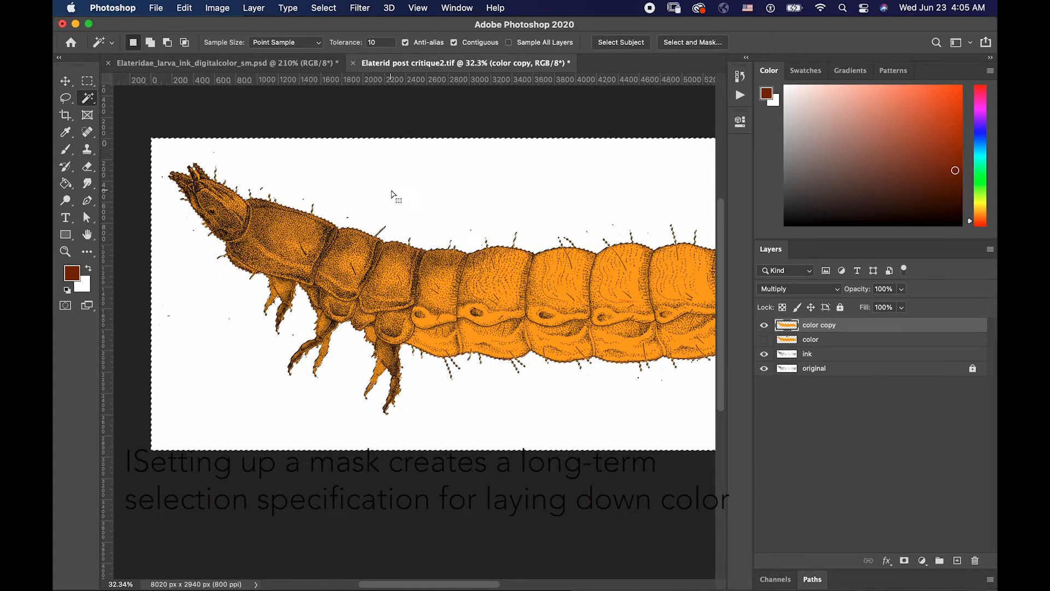
# - Hide the color copy layer, and add a new blank layer above it
pyautogui.click(764, 327)
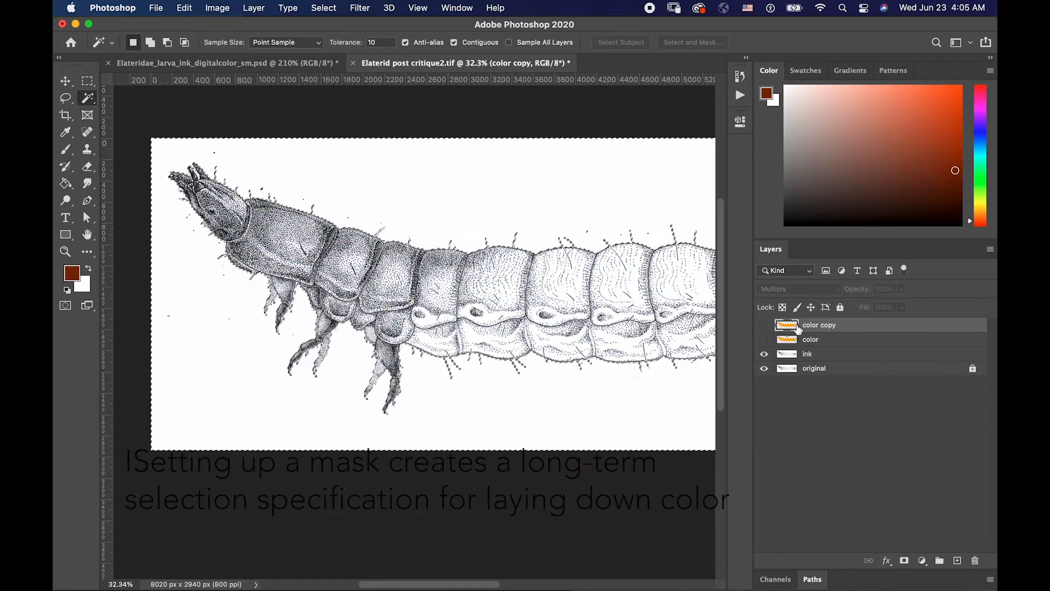
pyautogui.click(764, 339)
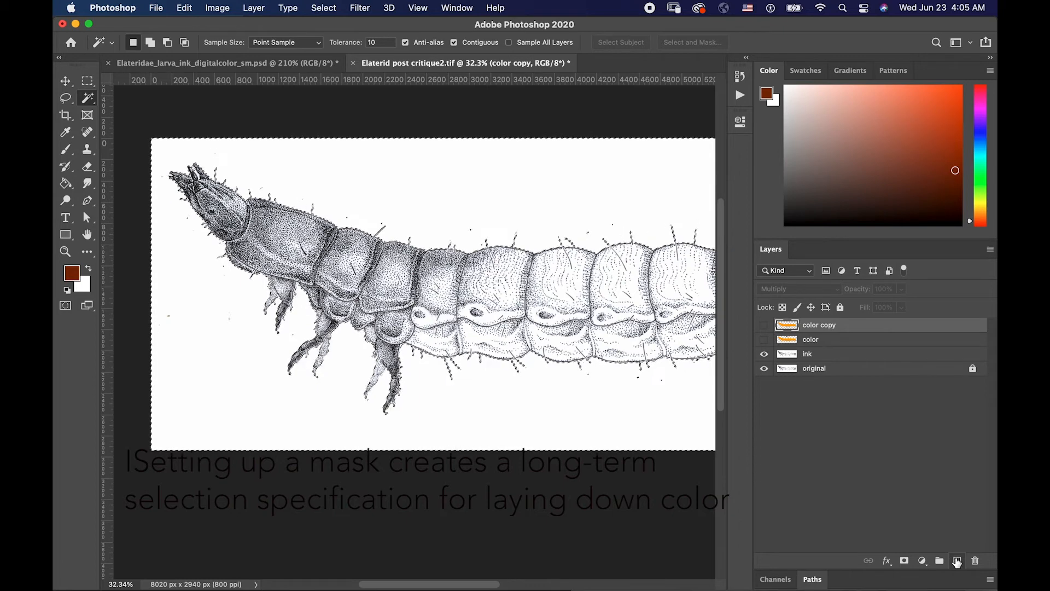
pyautogui.click(957, 561)
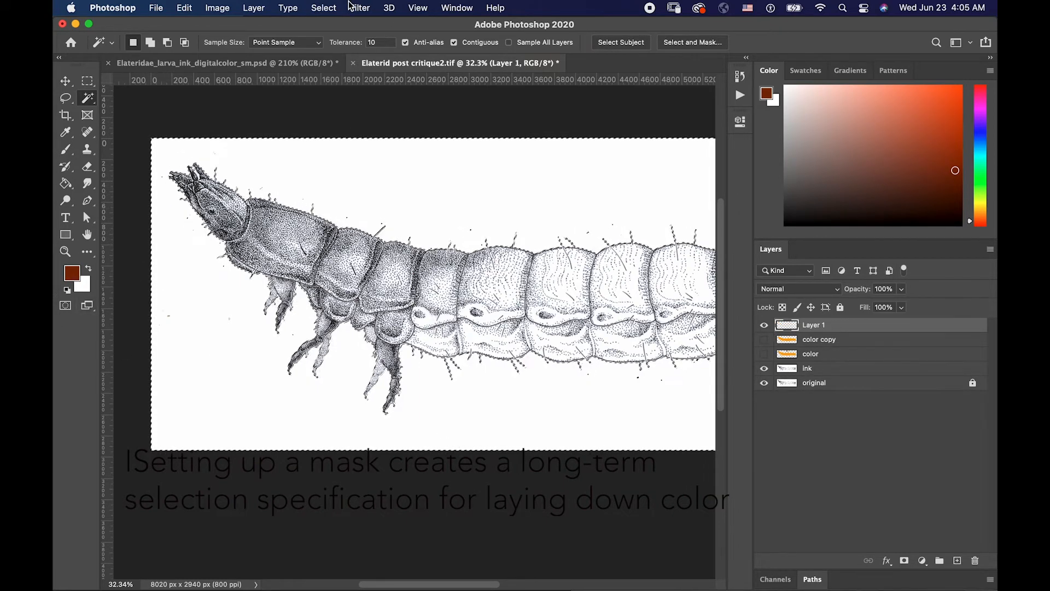
# - Deselect the background selection and delete the blank layer above the color copy layer
pyautogui.click(323, 8)
pyautogui.click(320, 38)
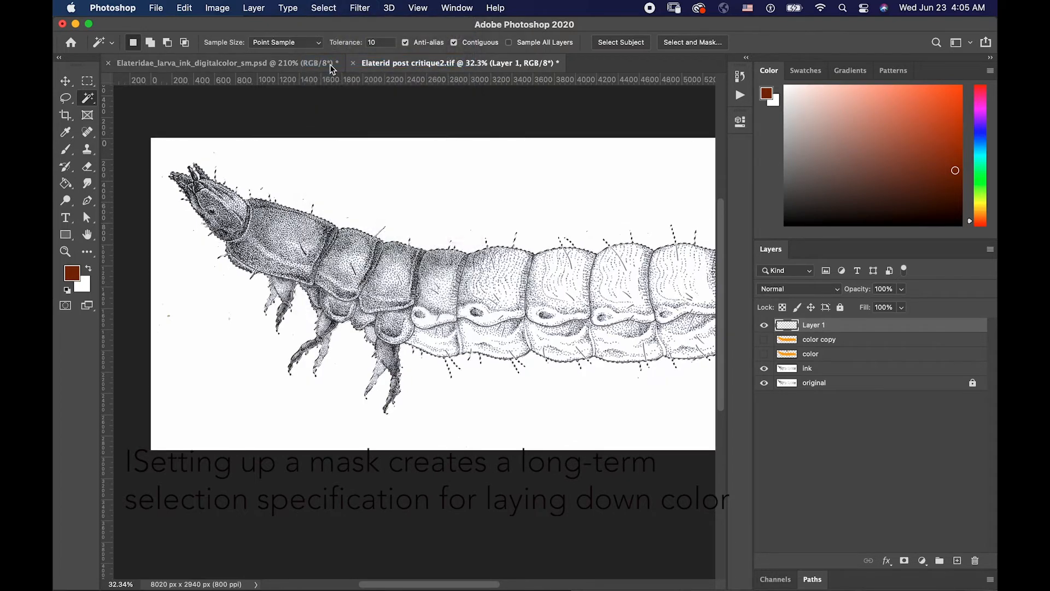
pyautogui.click(764, 325)
pyautogui.moveTo(799, 326); pyautogui.dragTo(976, 561)
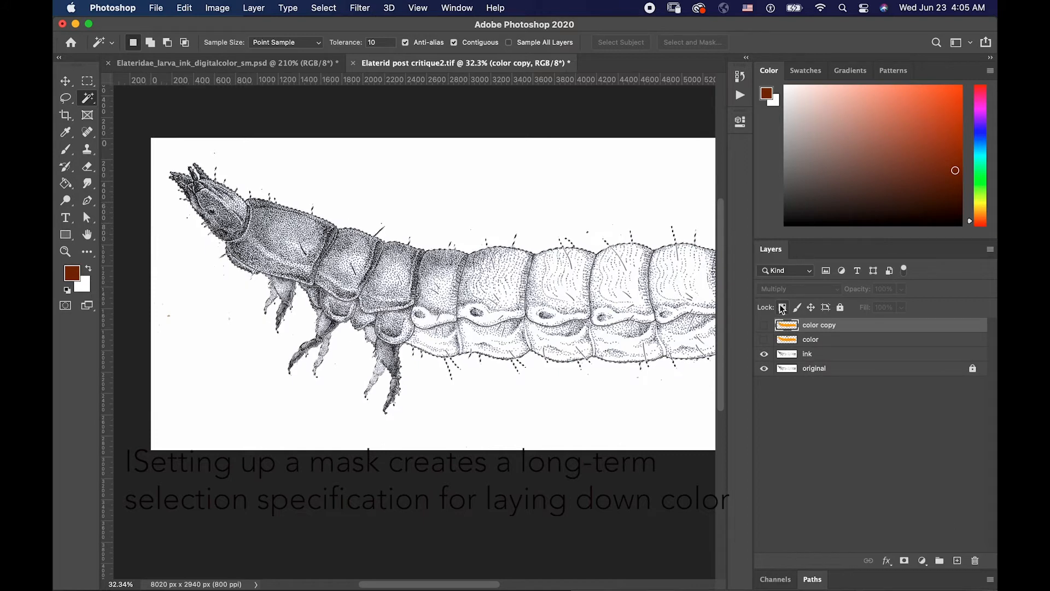
# - Select the white background on the ink layer with the Magic Wand, and subtract the selected lower body segment using the Lasso
pyautogui.click(787, 354)
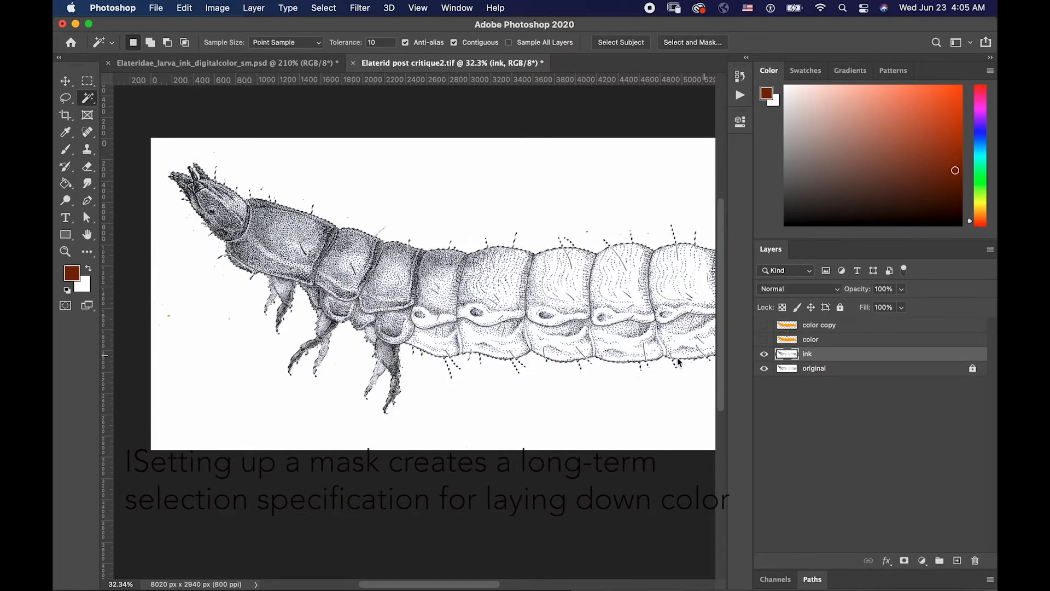
pyautogui.click(534, 391)
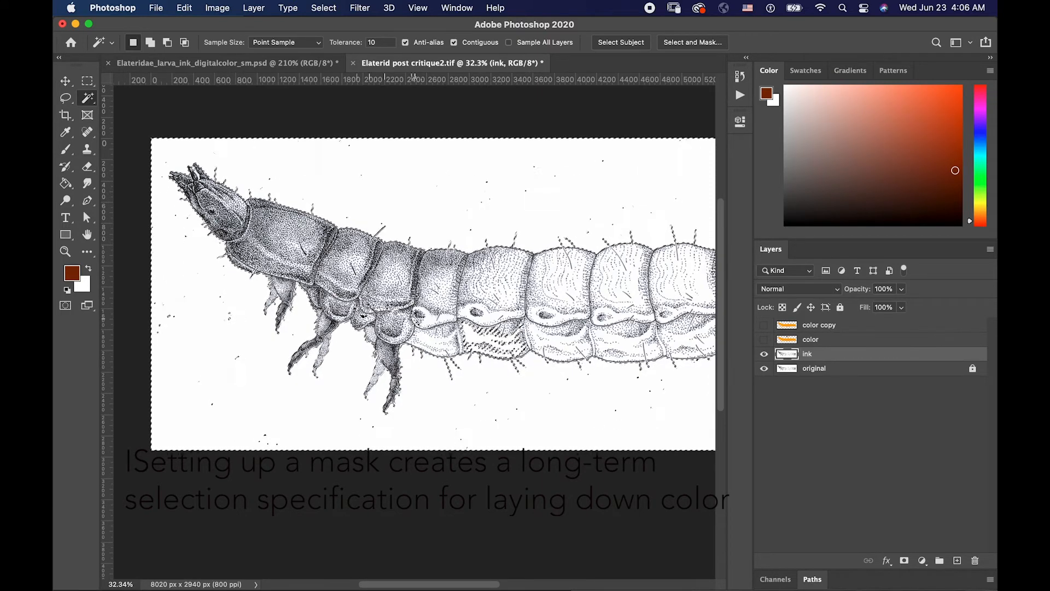
pyautogui.press('l')
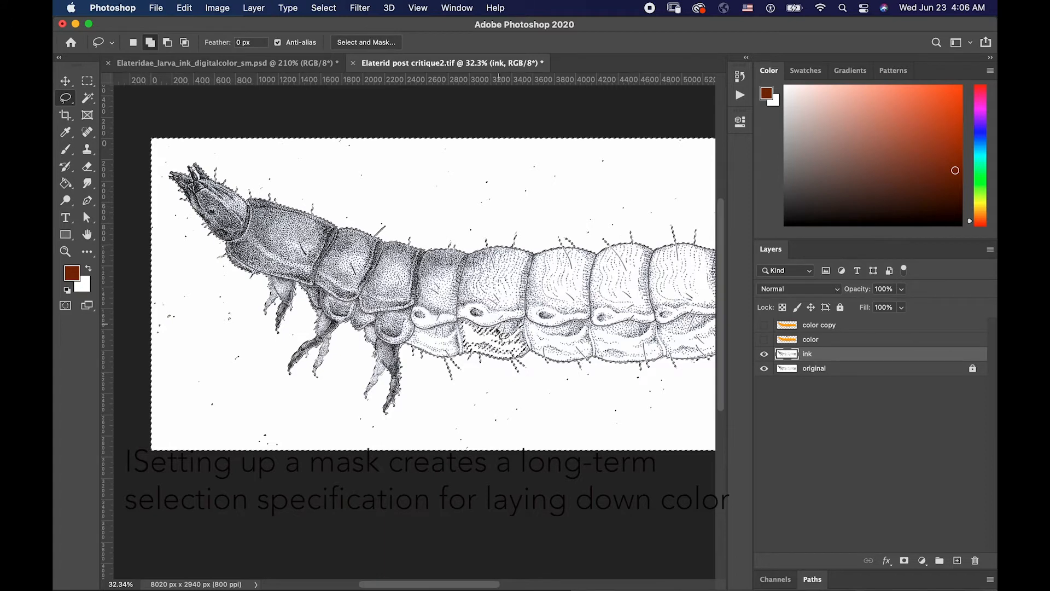
pyautogui.scroll(3, 499, 325)
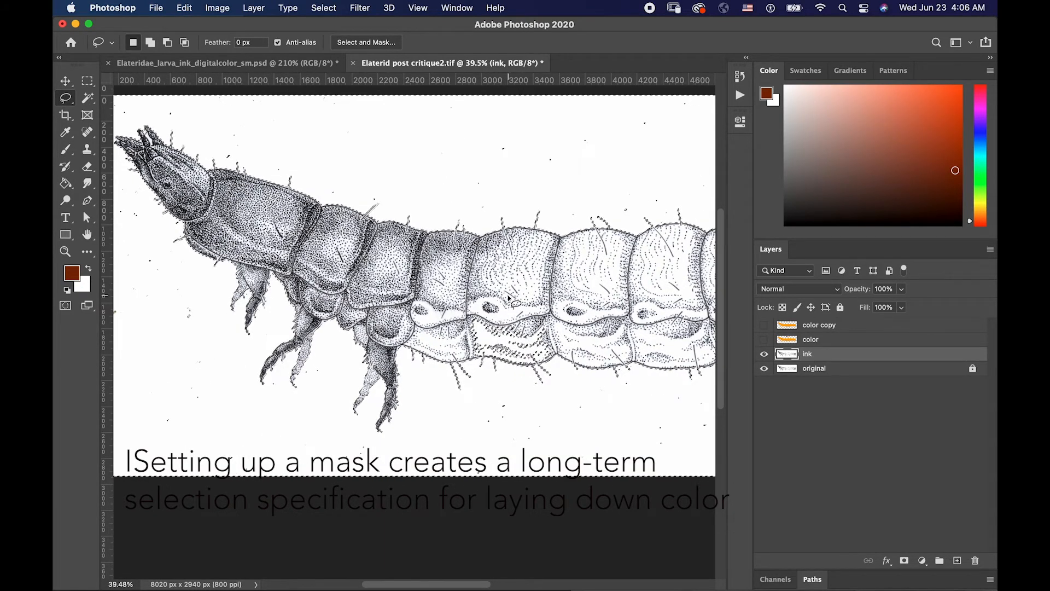
pyautogui.press('alt')
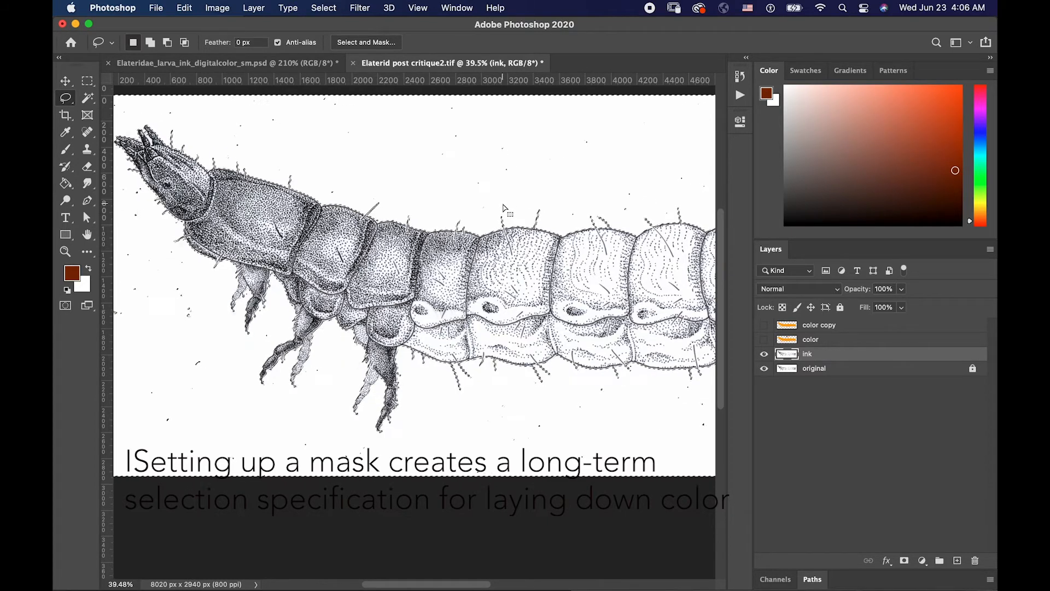
pyautogui.scroll(-2, 501, 212)
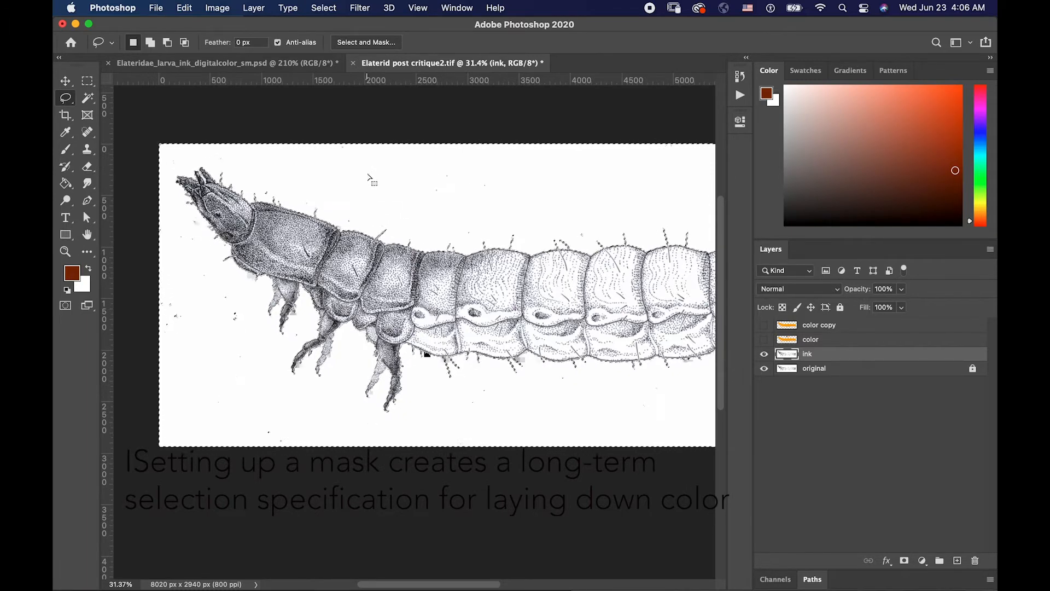
# - Add the stray specks above the larva's head and front segments to the background selection with the Lasso
pyautogui.press('shift')
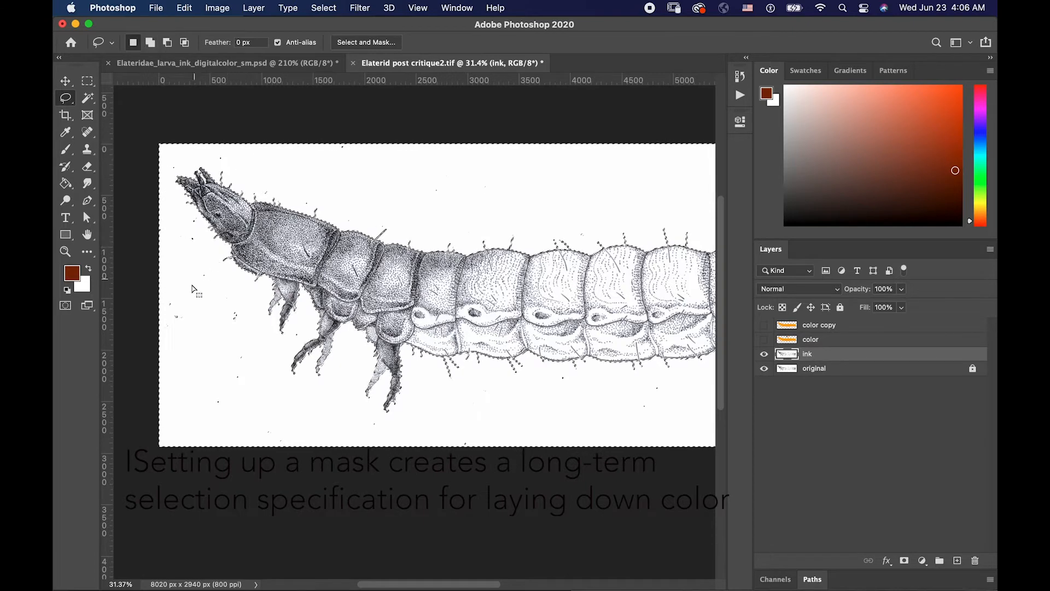
pyautogui.scroll(2, 211, 308)
pyautogui.moveTo(211, 309); pyautogui.dragTo(391, 331)
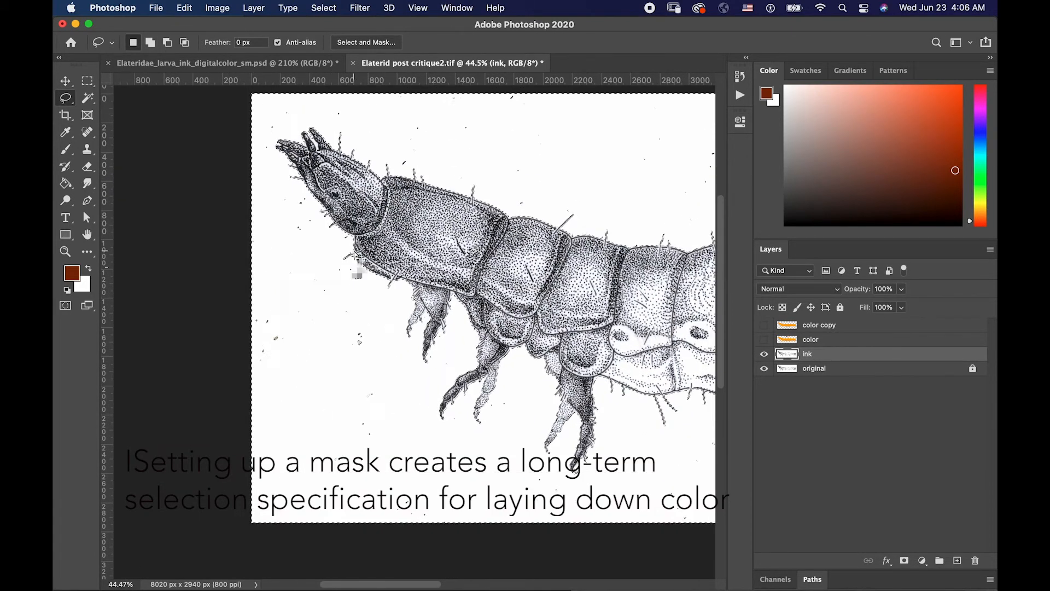
pyautogui.scroll(3, 327, 217)
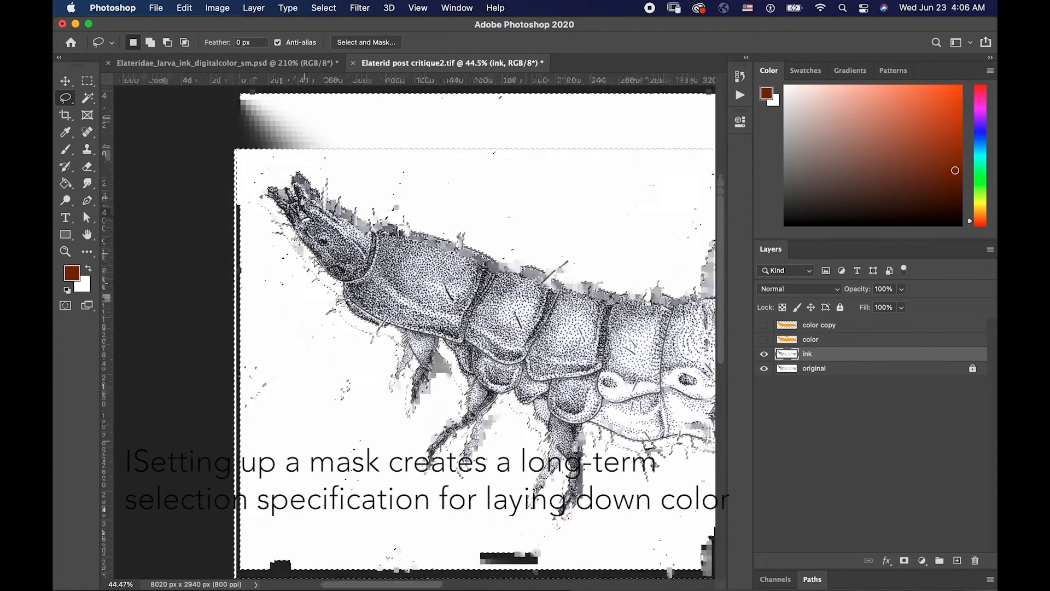
pyautogui.moveTo(278, 189); pyautogui.dragTo(304, 183)
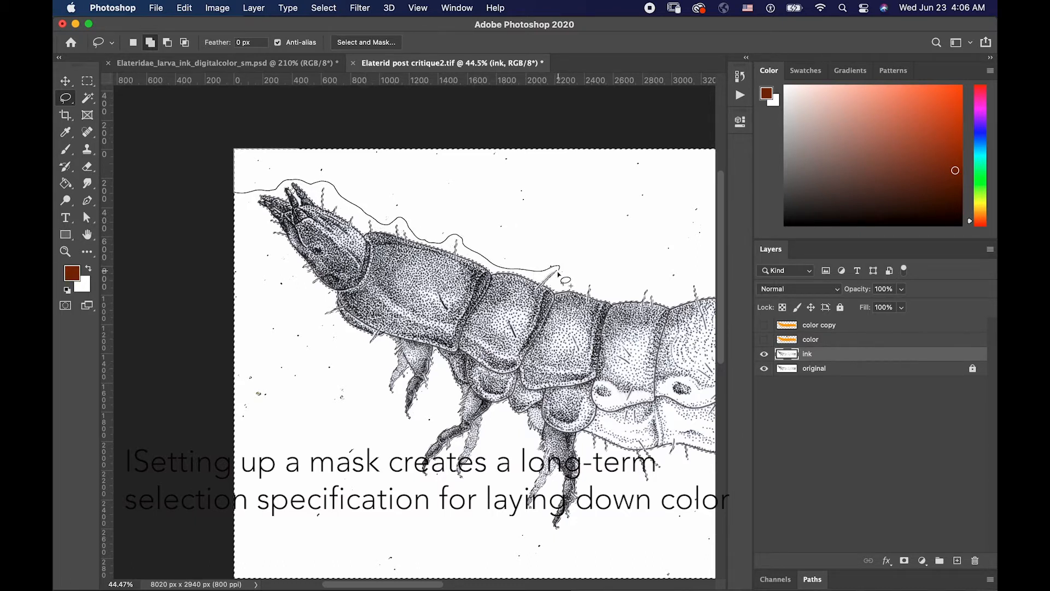
pyautogui.moveTo(617, 272)
pyautogui.mouseDown()
pyautogui.moveTo(583, 141)
pyautogui.moveTo(257, 153)
pyautogui.moveTo(243, 164)
pyautogui.mouseUp()
# - Lasso the stray specks in front of the head and below the front body into the background selection
pyautogui.moveTo(218, 225)
pyautogui.mouseDown()
pyautogui.moveTo(256, 223)
pyautogui.moveTo(266, 239)
pyautogui.mouseUp()
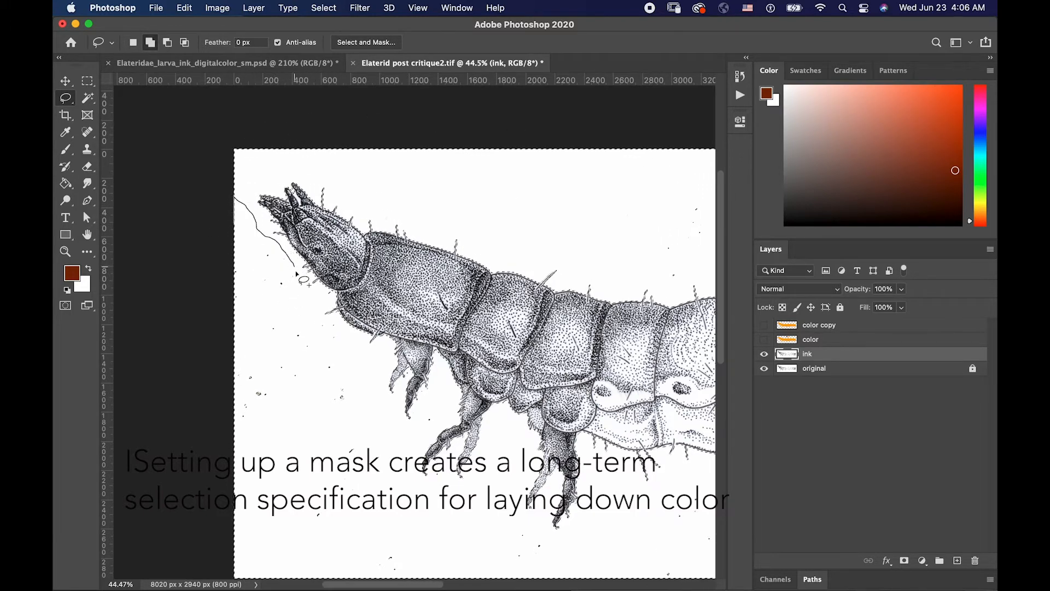
pyautogui.moveTo(309, 292); pyautogui.dragTo(327, 293)
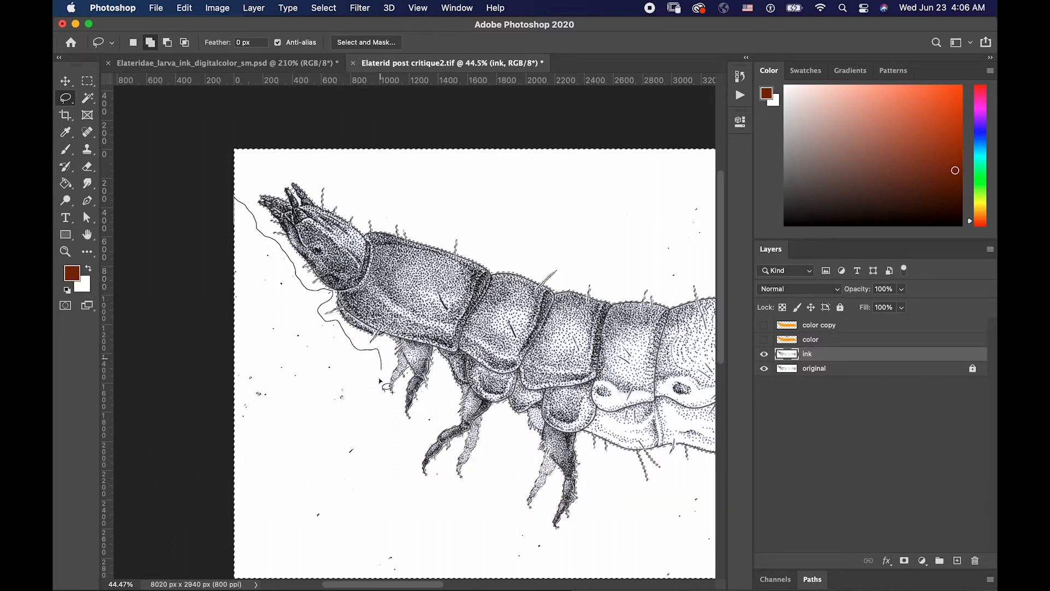
pyautogui.moveTo(356, 497)
pyautogui.mouseDown()
pyautogui.moveTo(189, 512)
pyautogui.moveTo(154, 405)
pyautogui.moveTo(169, 249)
pyautogui.mouseUp()
pyautogui.press('Delete')
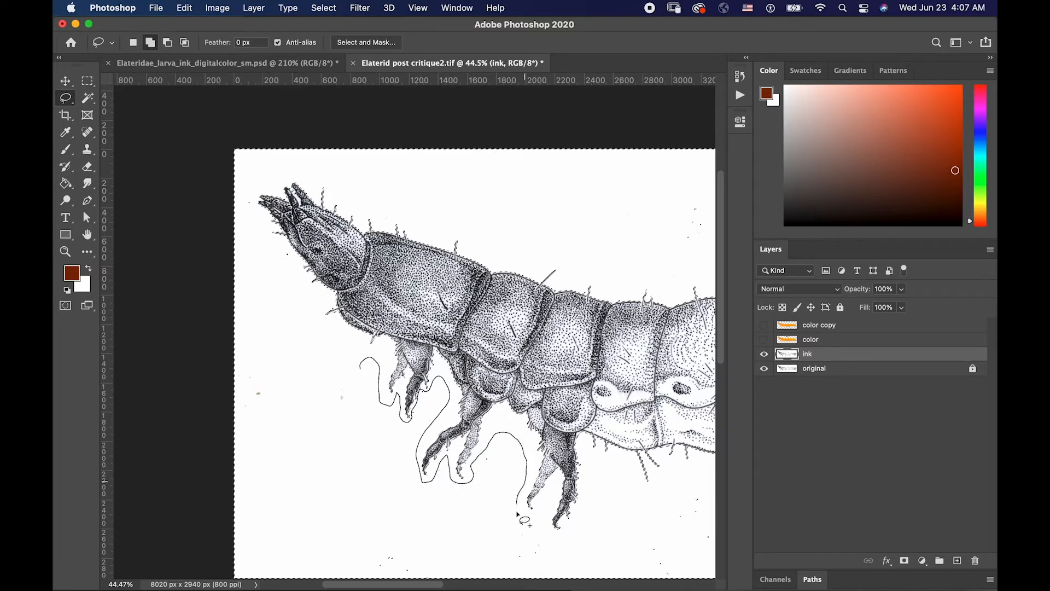
# - Add the stray specks around the legs and beneath the middle body segments to the background selection
pyautogui.moveTo(169, 497)
pyautogui.mouseDown()
pyautogui.moveTo(260, 384)
pyautogui.moveTo(239, 298)
pyautogui.moveTo(137, 251)
pyautogui.mouseUp()
pyautogui.moveTo(342, 467); pyautogui.dragTo(372, 393)
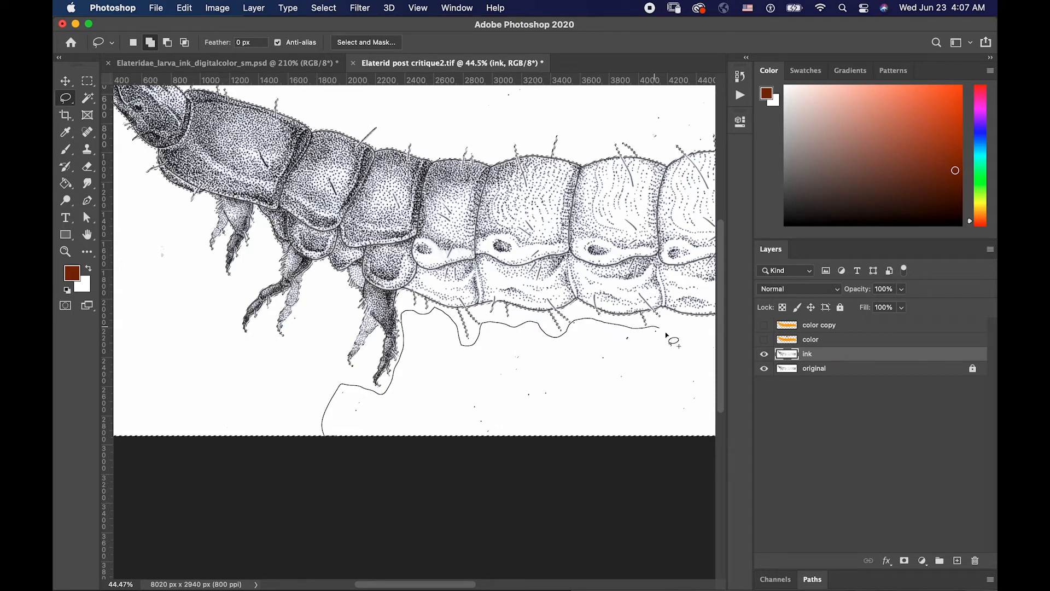
pyautogui.moveTo(628, 453); pyautogui.dragTo(464, 449)
pyautogui.moveTo(572, 357); pyautogui.dragTo(290, 381)
pyautogui.moveTo(324, 471)
pyautogui.mouseDown()
pyautogui.moveTo(339, 383)
pyautogui.moveTo(433, 359)
pyautogui.mouseUp()
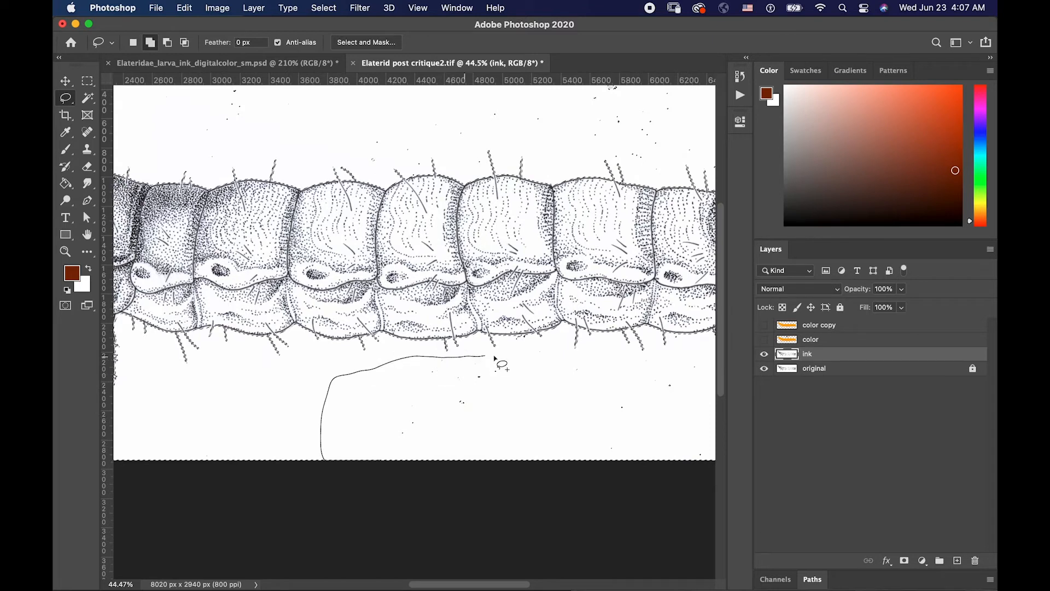
pyautogui.moveTo(621, 387)
pyautogui.mouseDown()
pyautogui.moveTo(554, 480)
pyautogui.moveTo(389, 479)
pyautogui.moveTo(383, 458)
pyautogui.mouseUp()
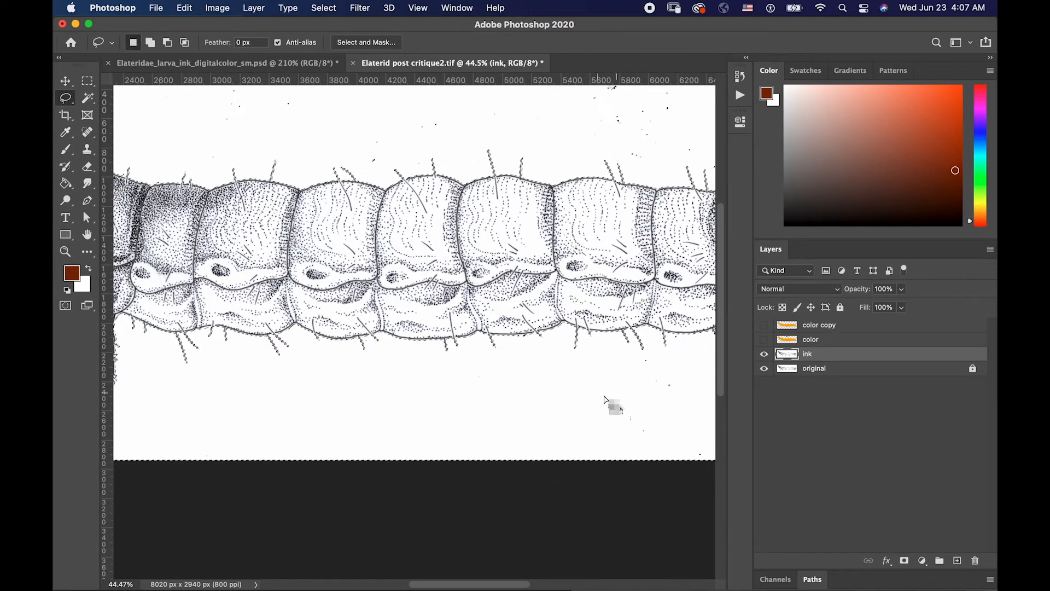
# - Add the remaining stray specks around the rear segments and tail to the background selection
pyautogui.hscroll(5, 607, 405)
pyautogui.moveTo(244, 450)
pyautogui.mouseDown()
pyautogui.moveTo(259, 365)
pyautogui.moveTo(343, 348)
pyautogui.mouseUp()
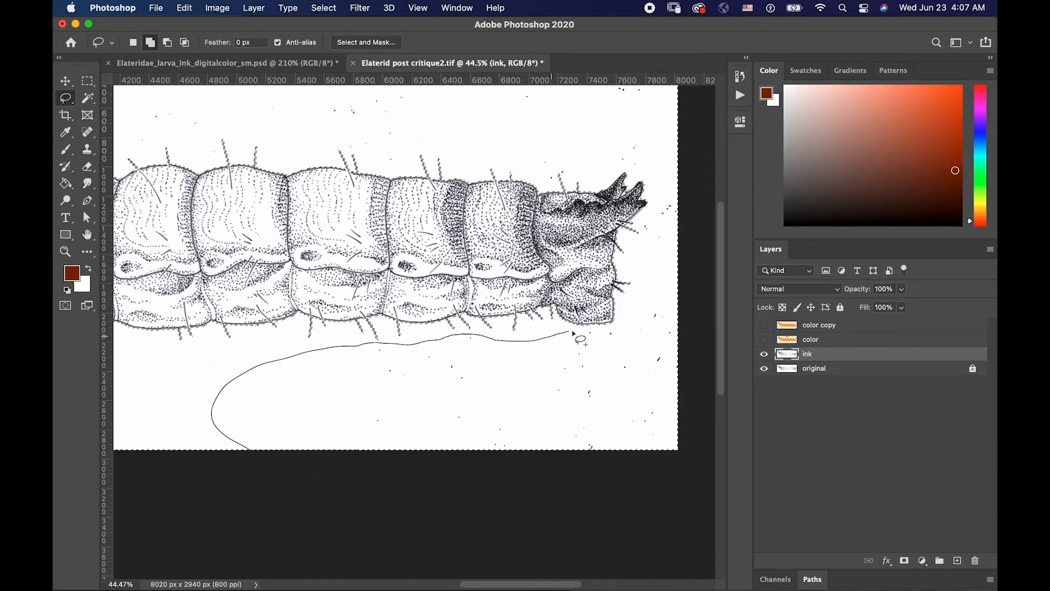
pyautogui.moveTo(659, 309)
pyautogui.mouseDown()
pyautogui.moveTo(670, 466)
pyautogui.moveTo(424, 461)
pyautogui.mouseUp()
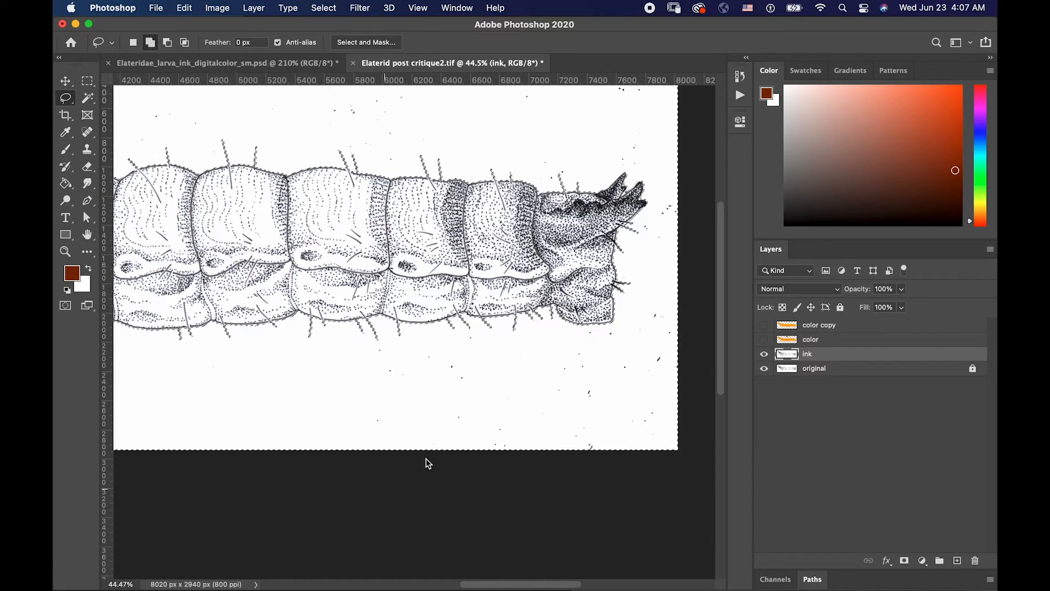
pyautogui.moveTo(511, 239); pyautogui.dragTo(356, 331)
# - Try contracting the background selection by 3 pixels along the larva's upper outline
pyautogui.scroll(5, 328, 312)
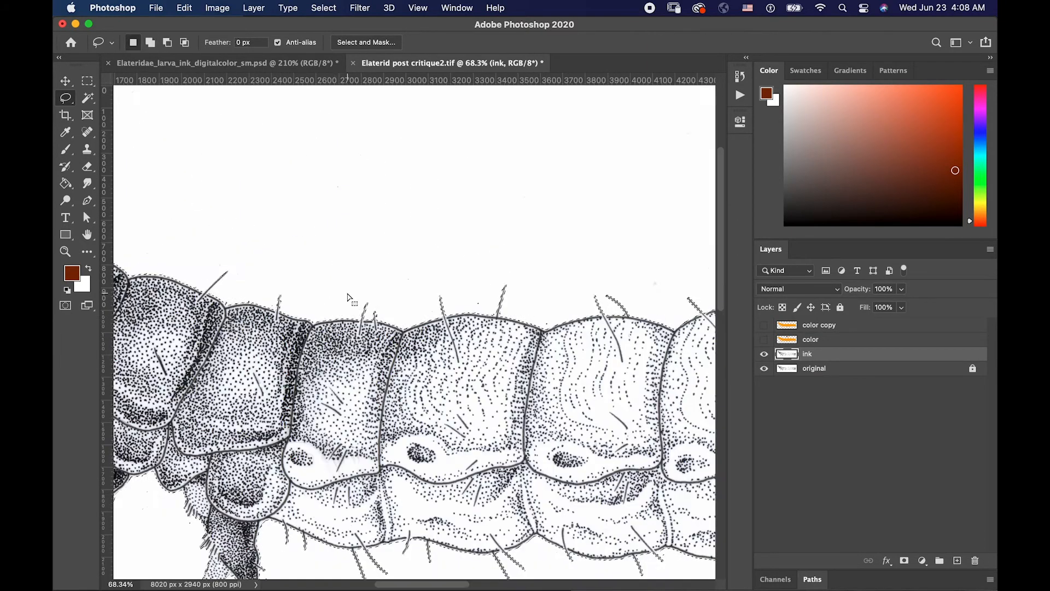
pyautogui.scroll(5, 323, 320)
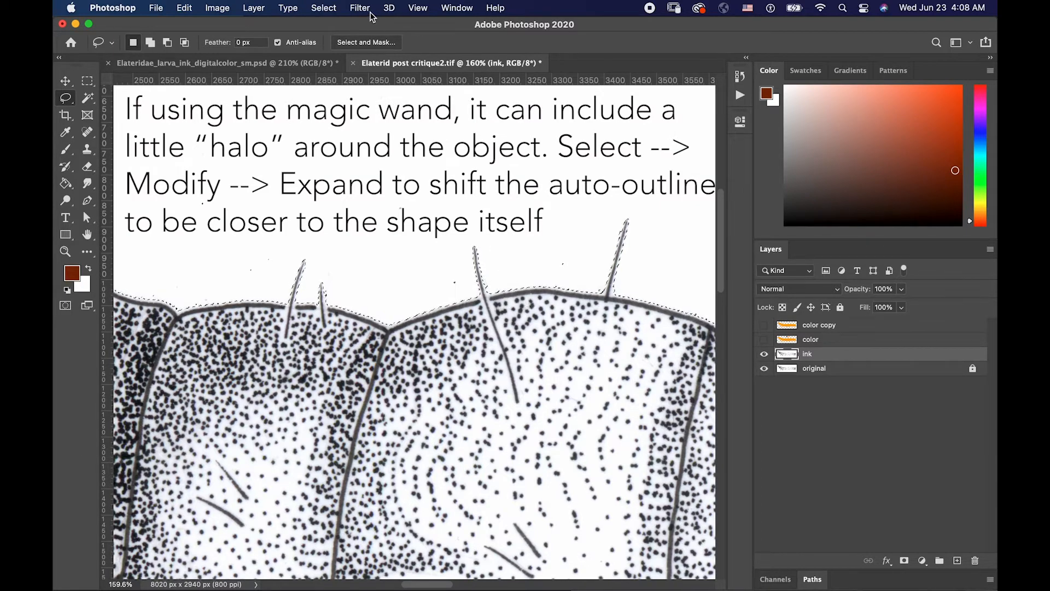
pyautogui.click(330, 9)
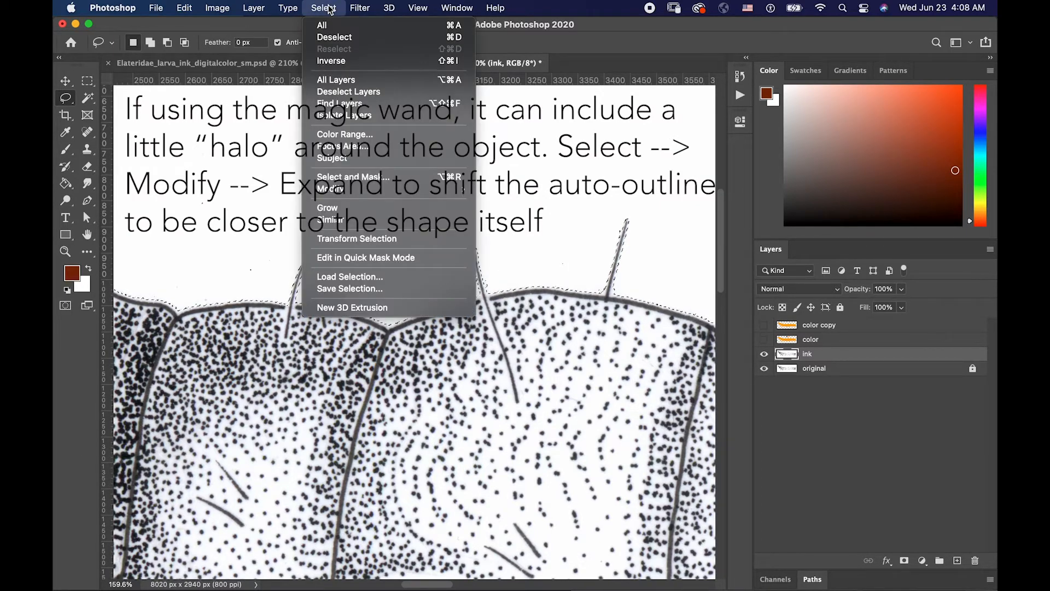
pyautogui.moveTo(353, 194)
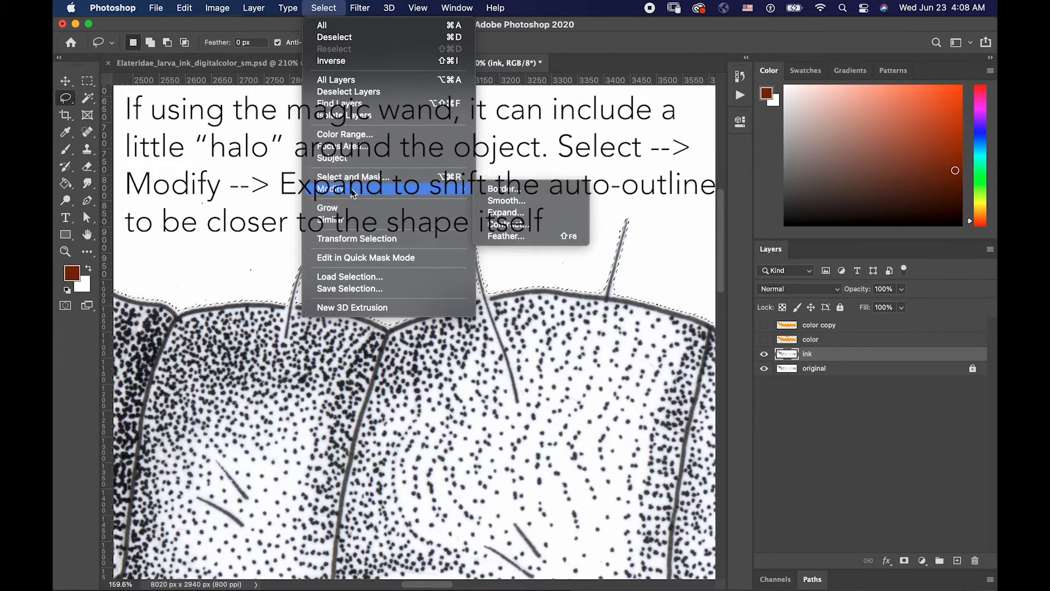
pyautogui.click(507, 225)
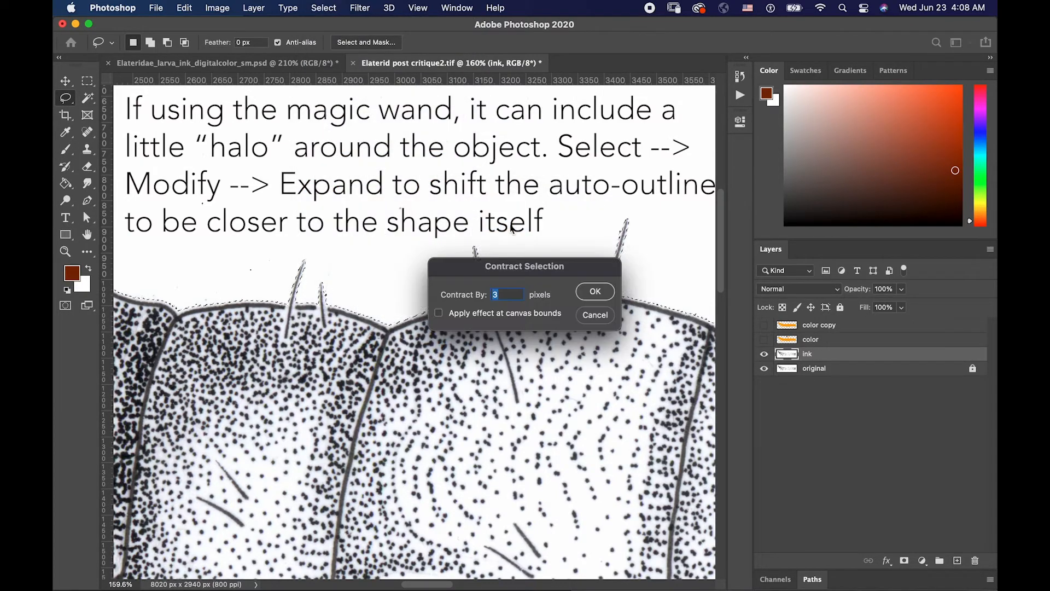
pyautogui.click(589, 297)
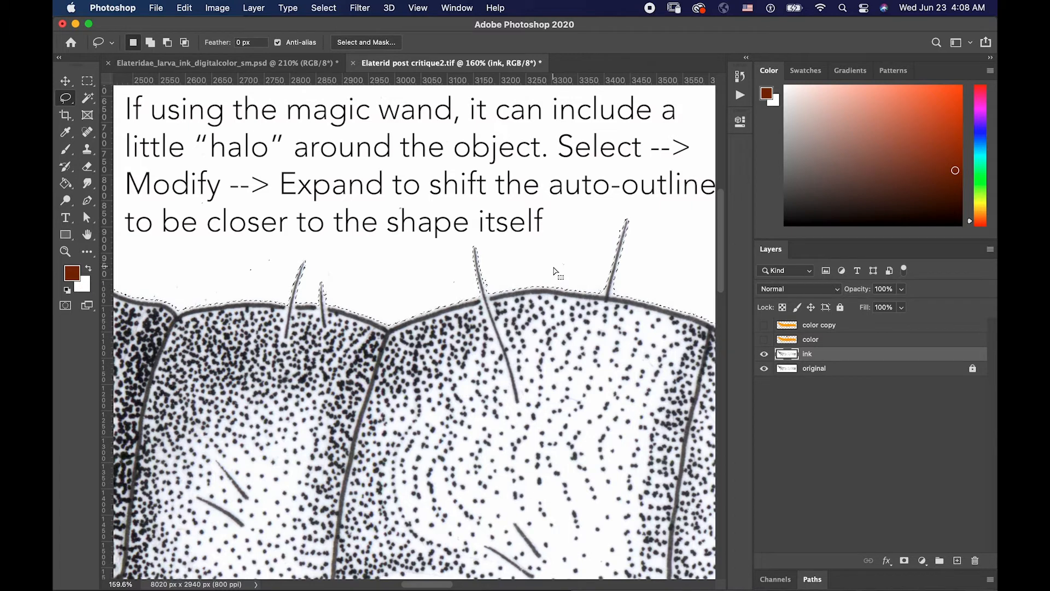
# - Expand the background selection by 2 pixels to bring it closer to the larva's ink outline
pyautogui.press('shift')
pyautogui.click(330, 9)
pyautogui.moveTo(354, 11)
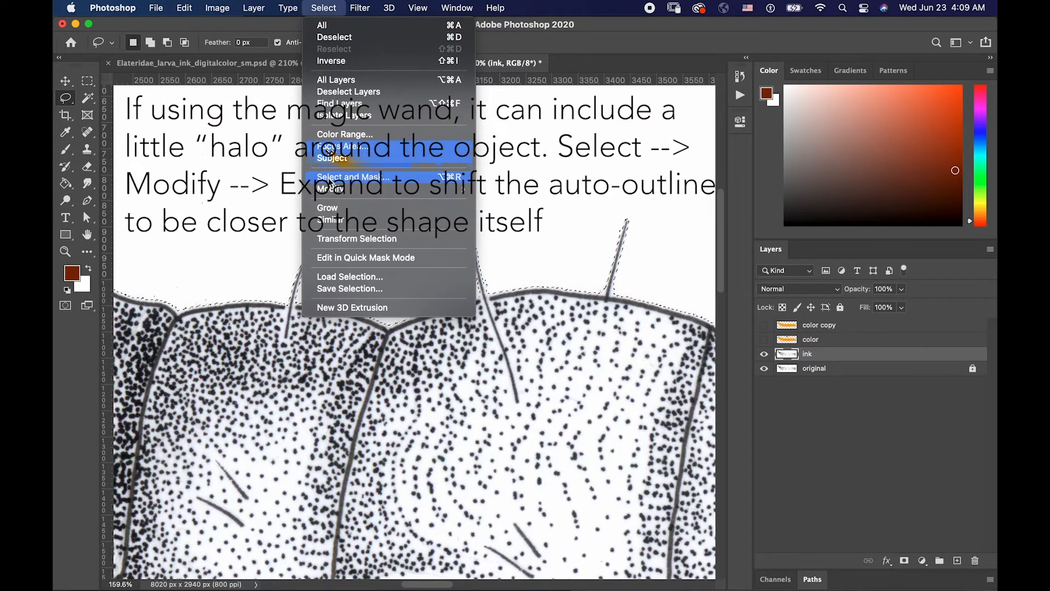
pyautogui.moveTo(413, 202)
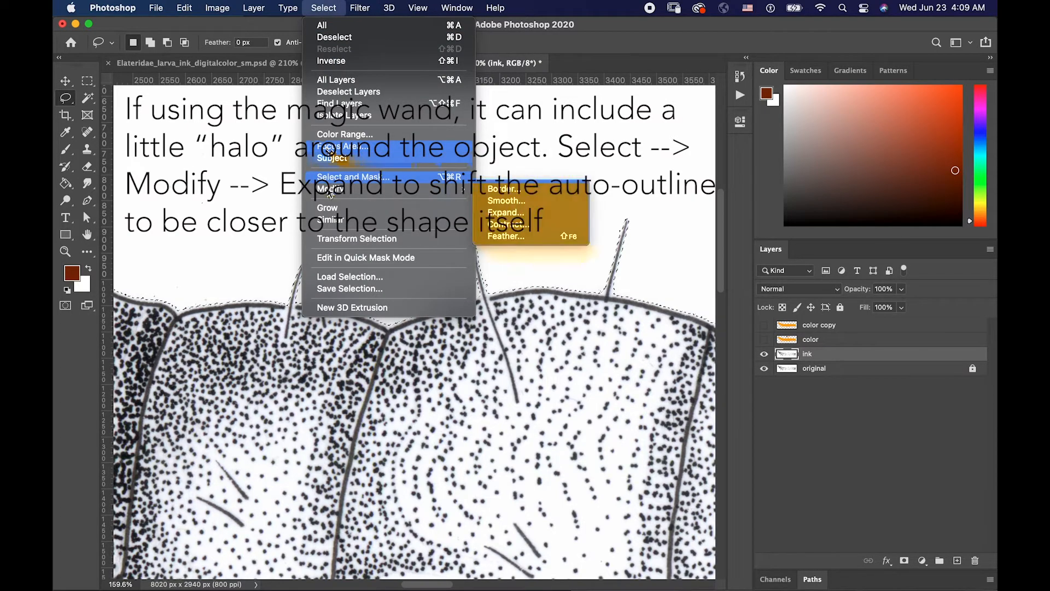
pyautogui.click(505, 212)
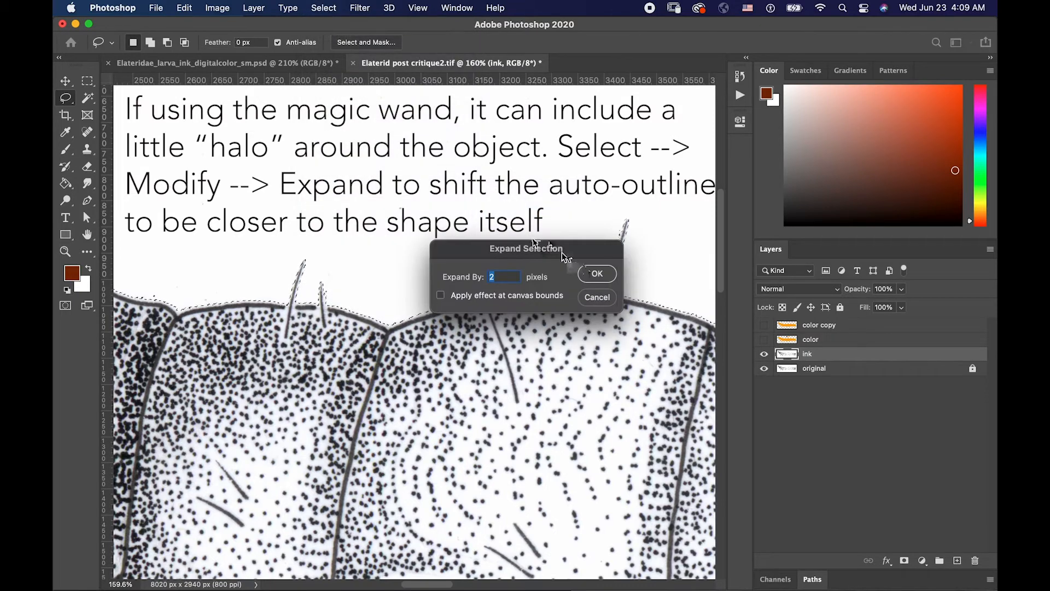
pyautogui.click(596, 274)
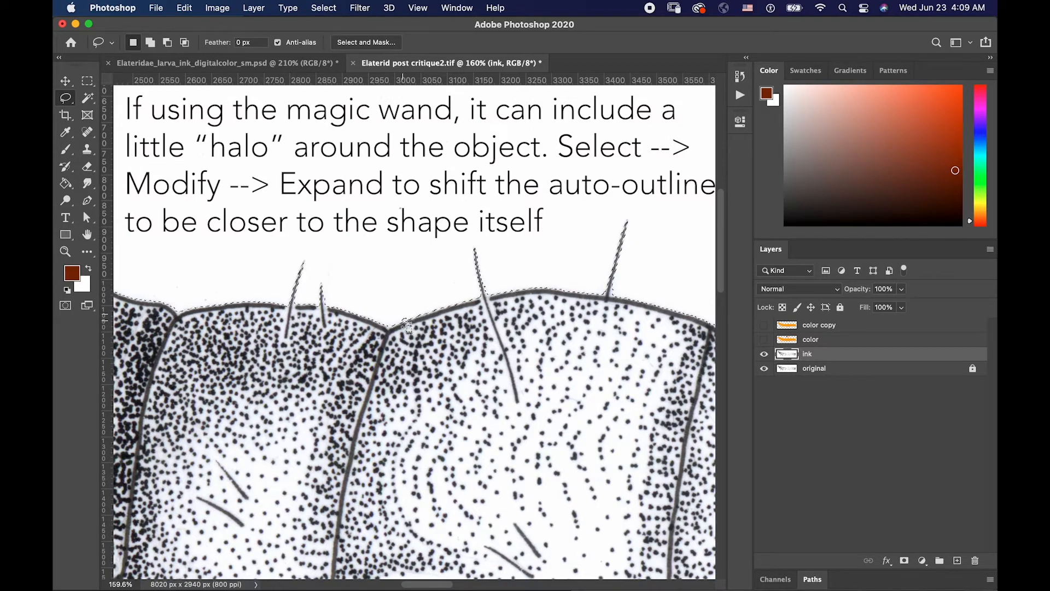
# - Expand the background selection by a further 1 pixel to tighten it against the ink outline
pyautogui.click(325, 9)
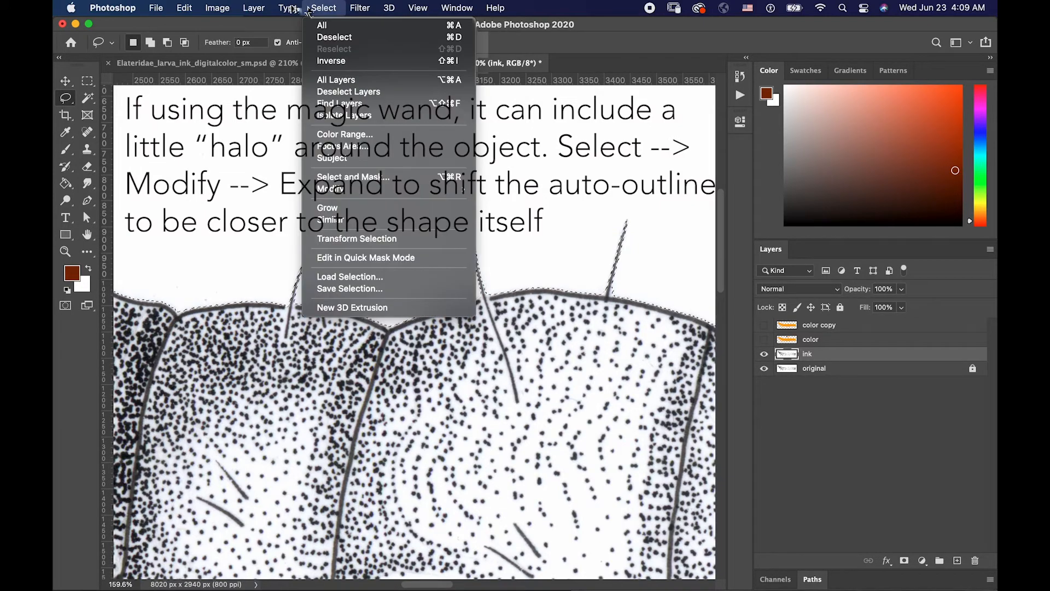
pyautogui.moveTo(444, 197)
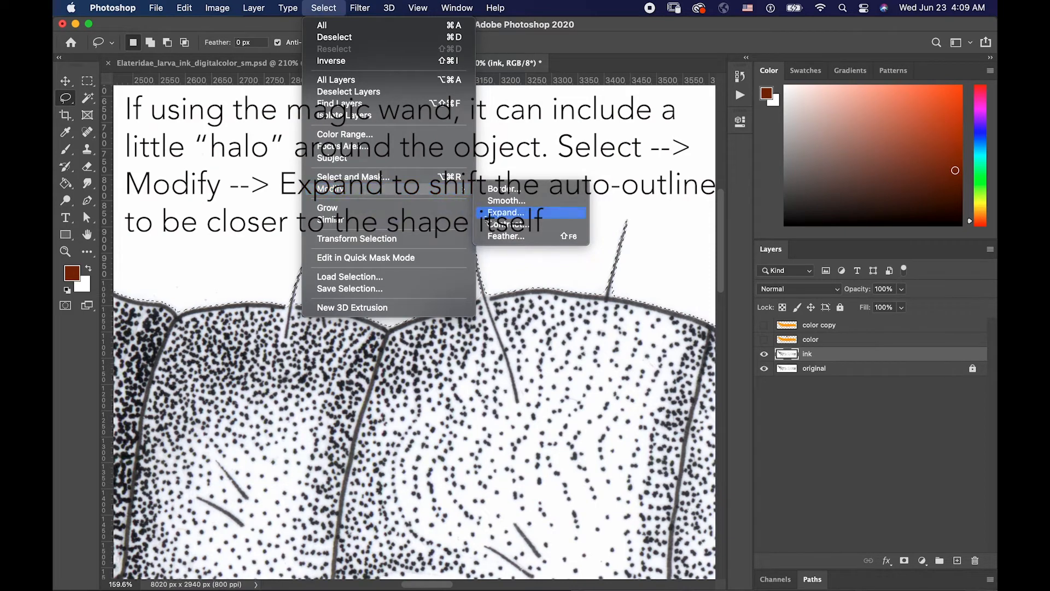
pyautogui.click(506, 212)
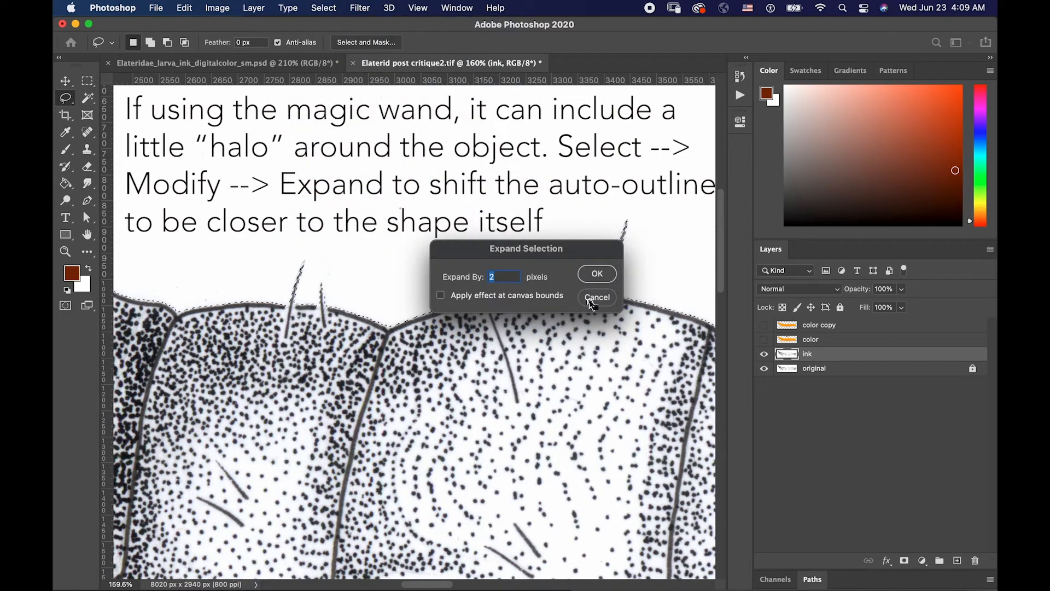
pyautogui.write('1')
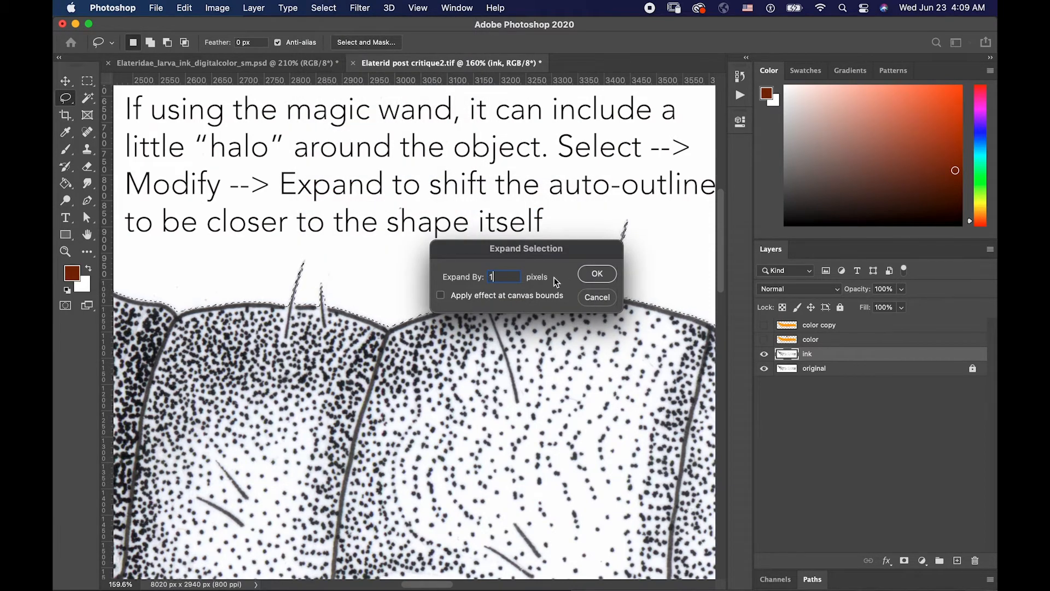
pyautogui.click(585, 275)
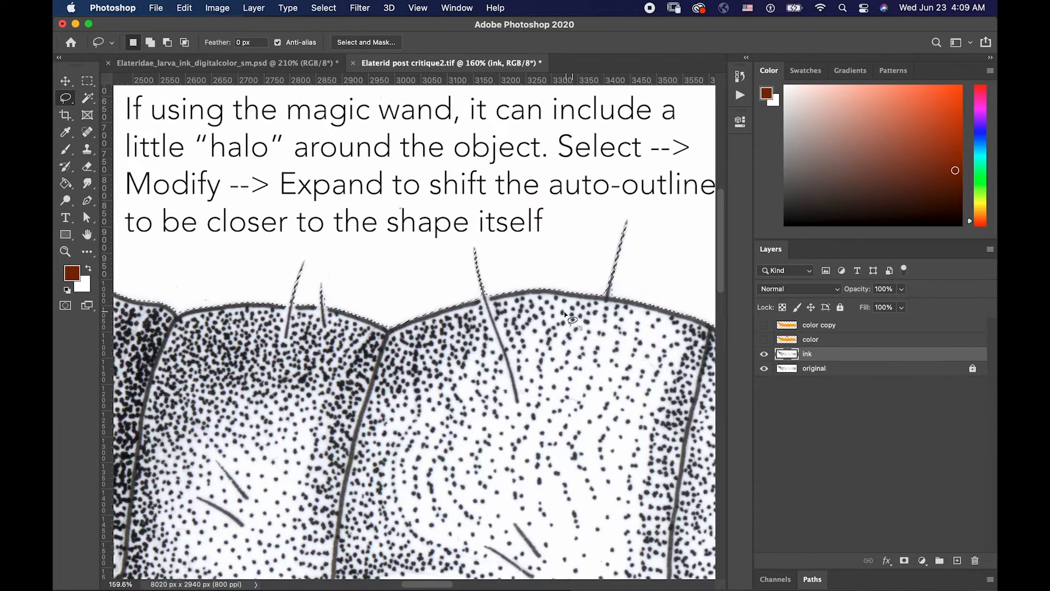
# - Expand the background selection once more to bring it closer to the larva's ink outline
pyautogui.hscroll(-5, 635, 214)
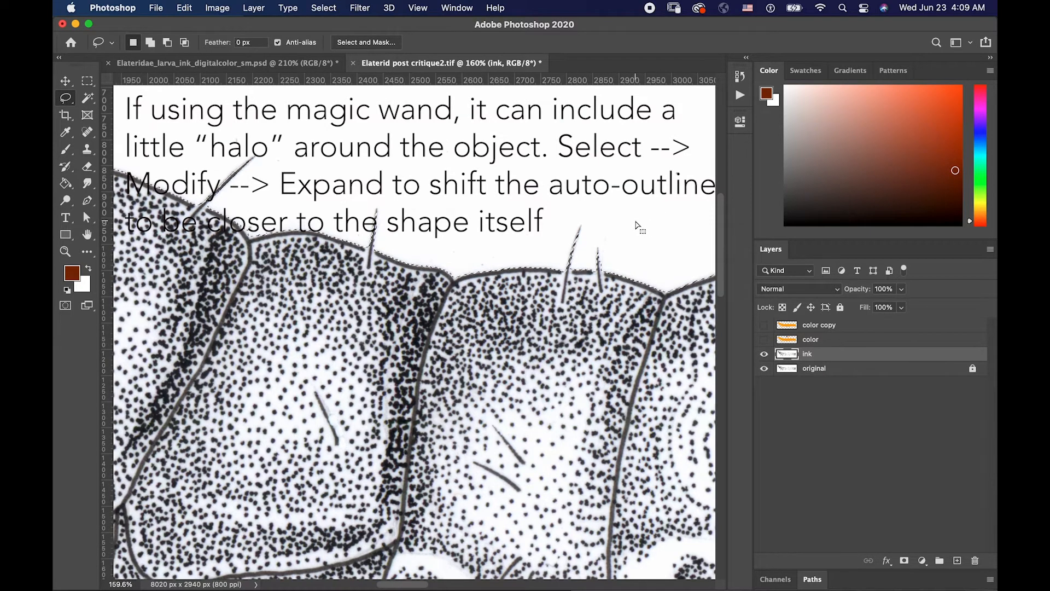
pyautogui.click(323, 8)
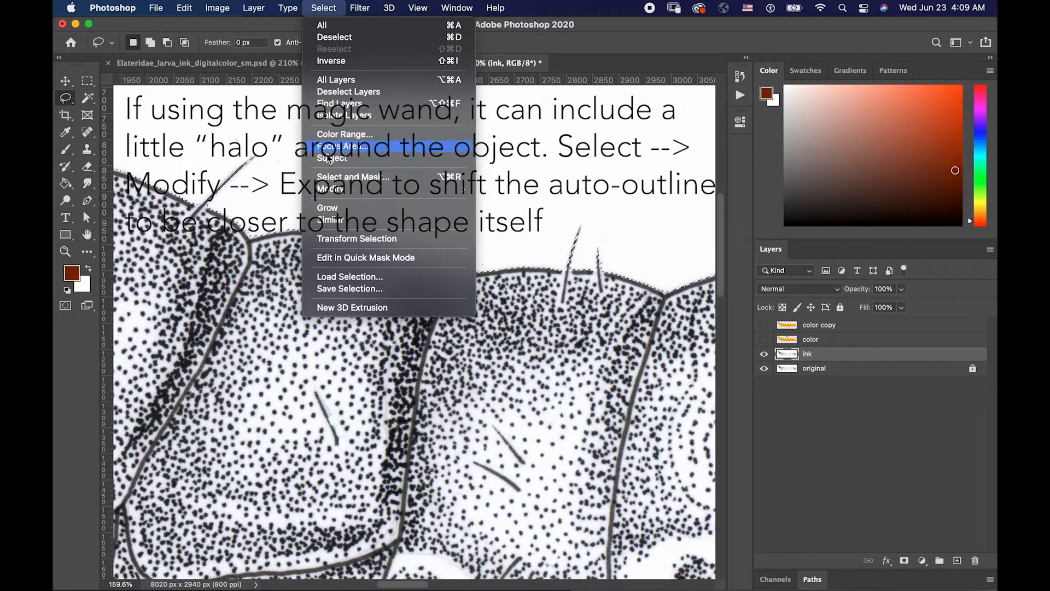
pyautogui.moveTo(334, 189)
pyautogui.click(498, 218)
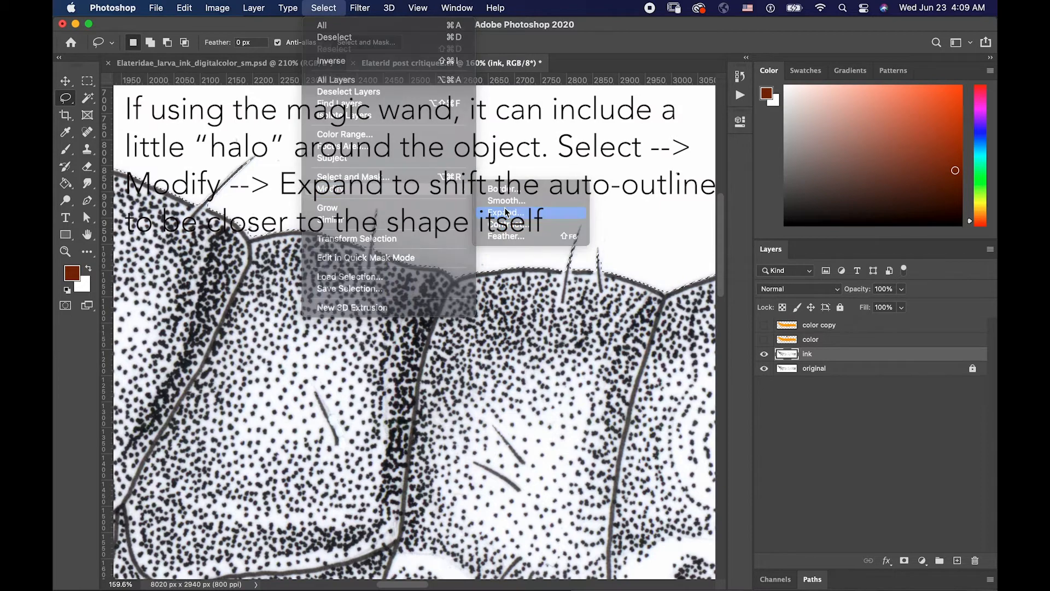
pyautogui.click(595, 273)
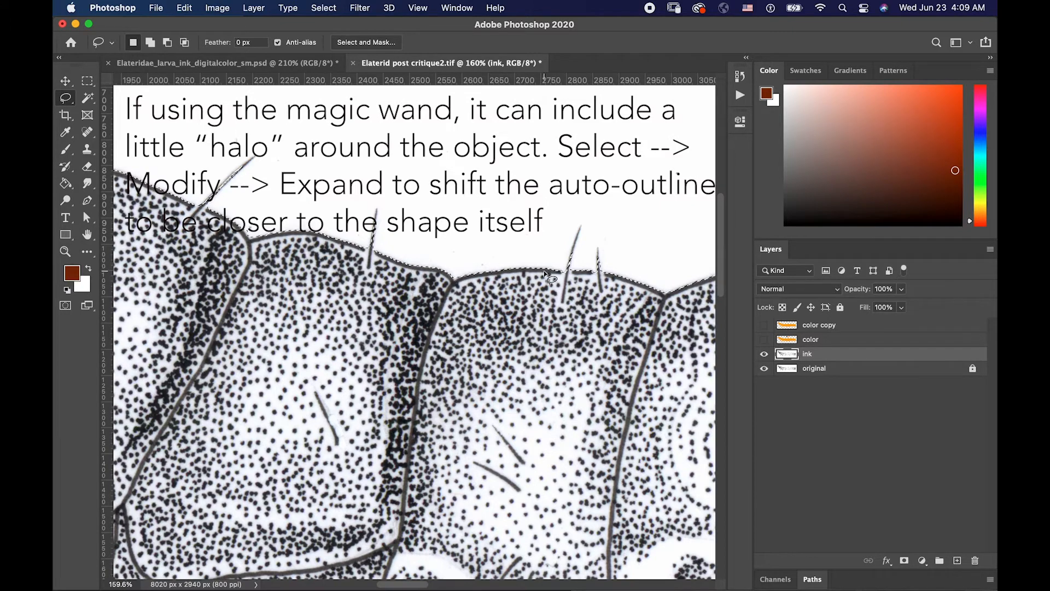
# - Invert the background selection so that the whole larva is selected instead
pyautogui.scroll(-3, 530, 278)
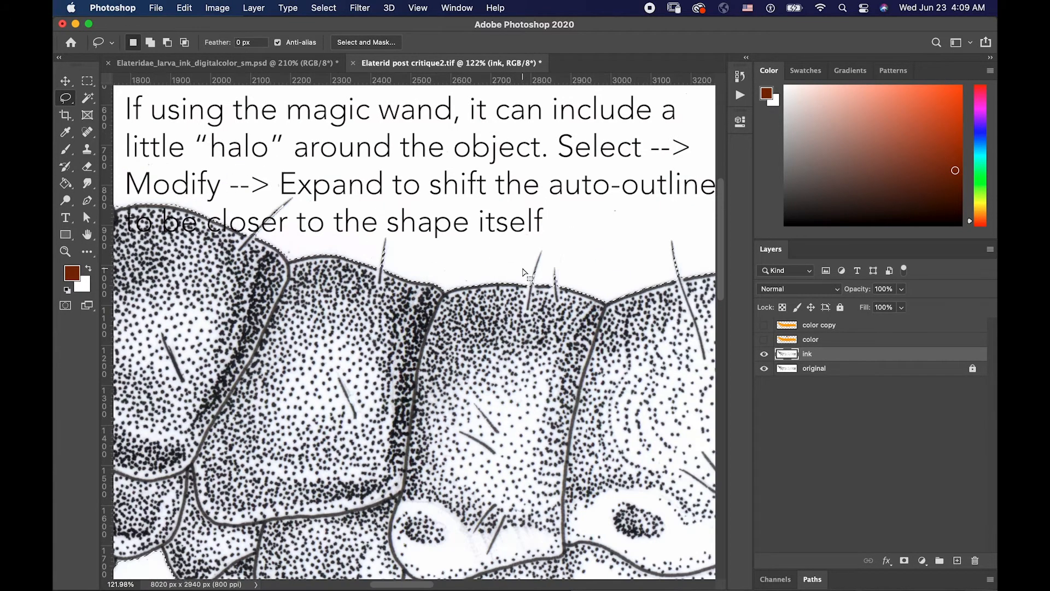
pyautogui.scroll(-6, 520, 279)
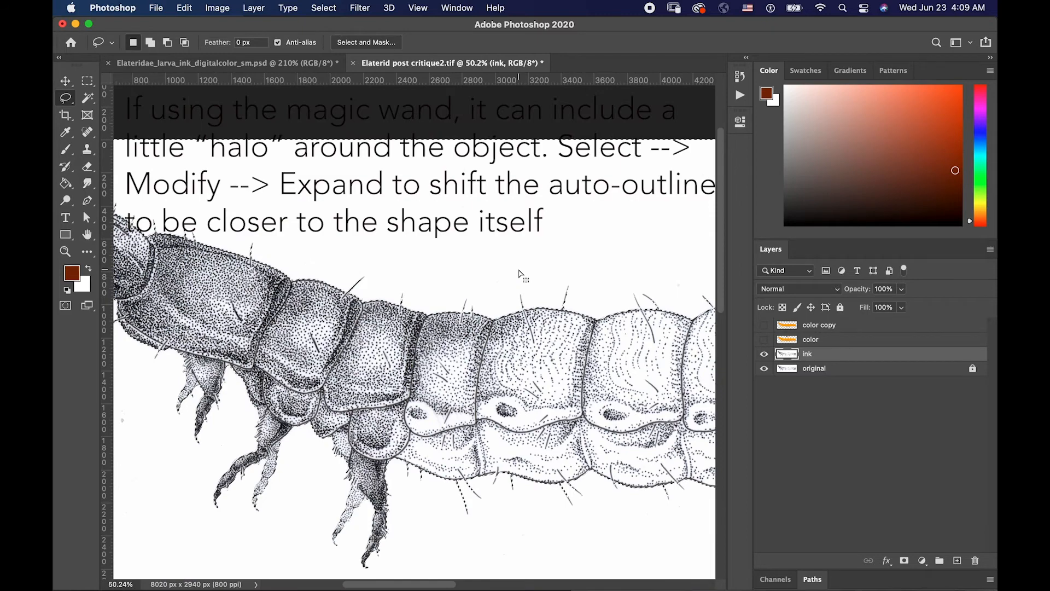
pyautogui.scroll(-2, 432, 284)
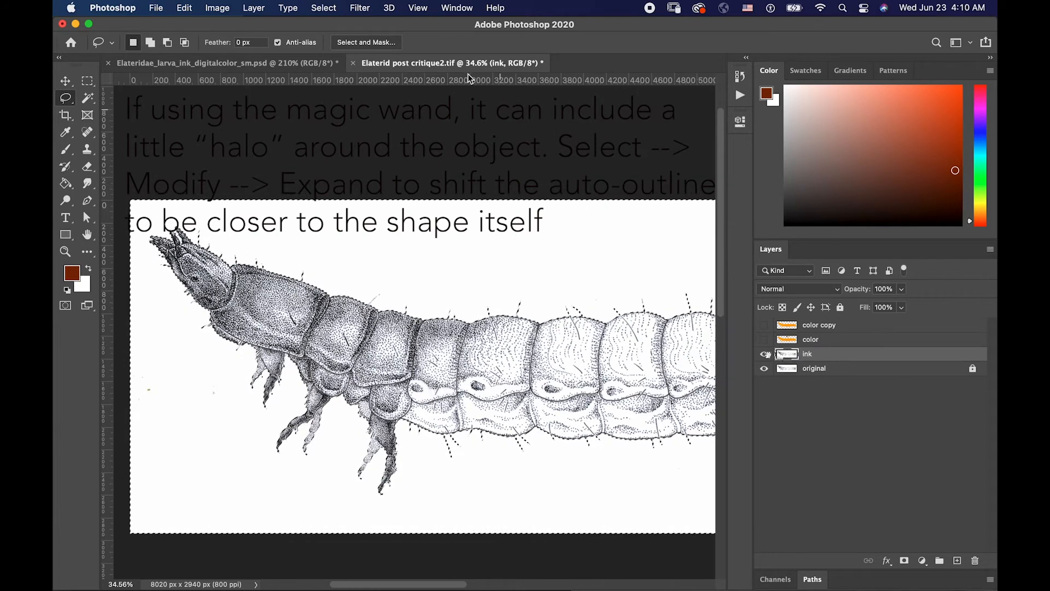
pyautogui.click(323, 8)
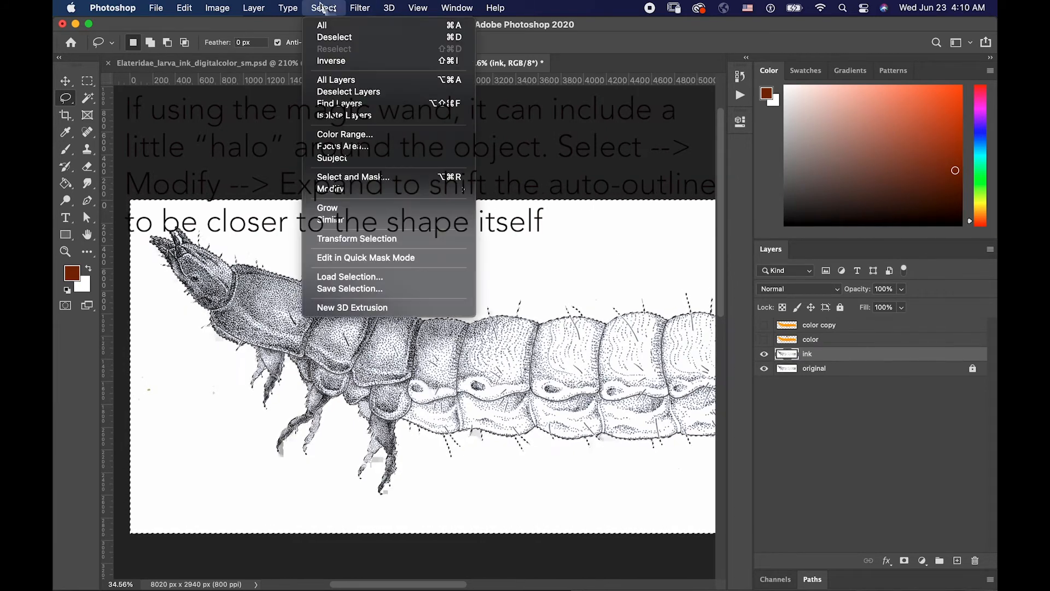
pyautogui.click(323, 58)
# - Copy the selected larva onto a new layer and shift the copy away from the original
pyautogui.press('Delete')
pyautogui.press('cmd+d')
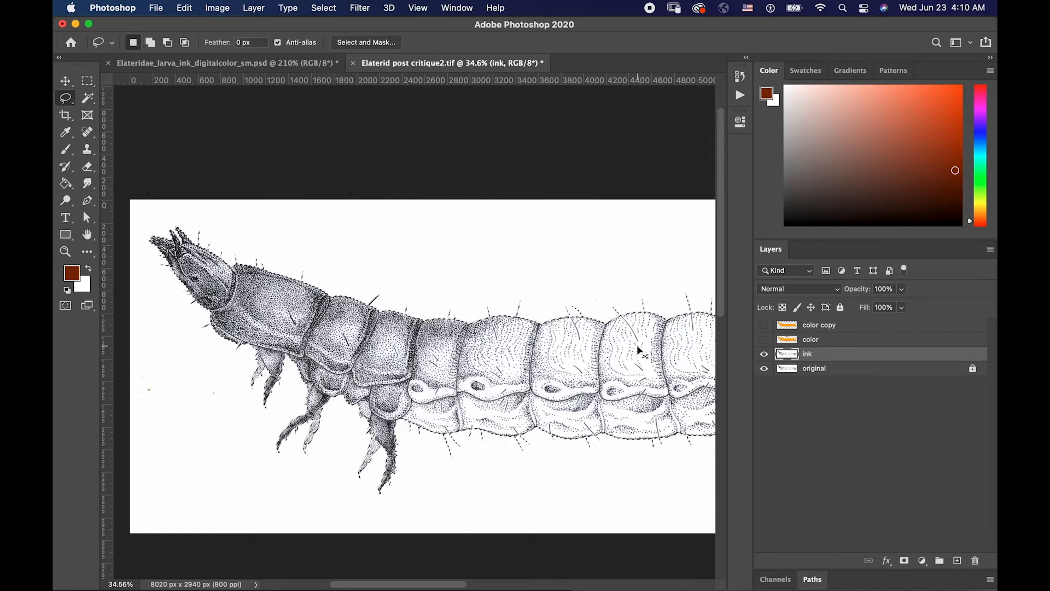
pyautogui.press('super+v')
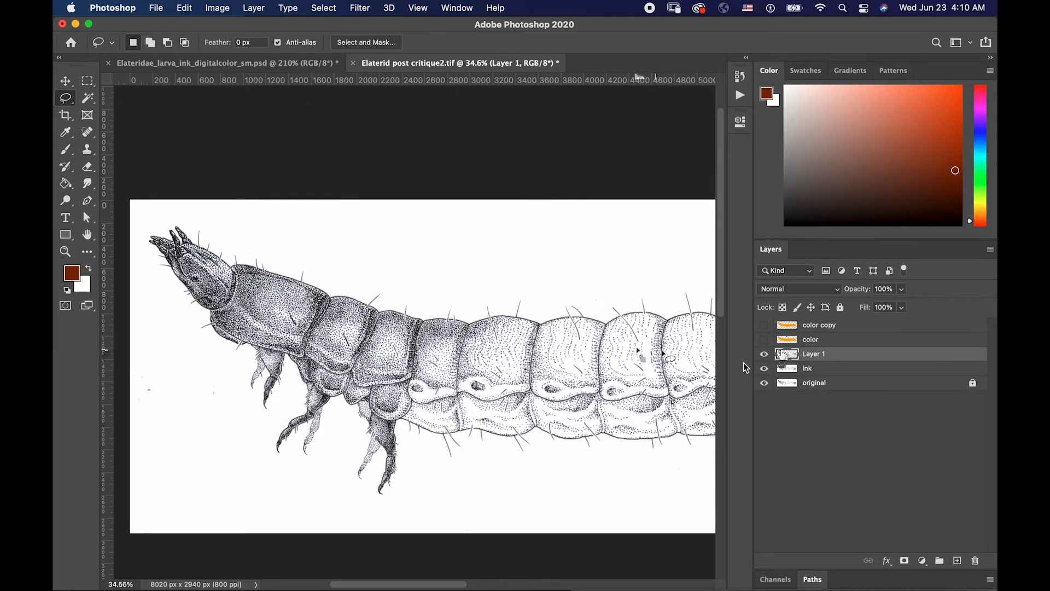
pyautogui.press('v')
pyautogui.moveTo(468, 327); pyautogui.dragTo(441, 273)
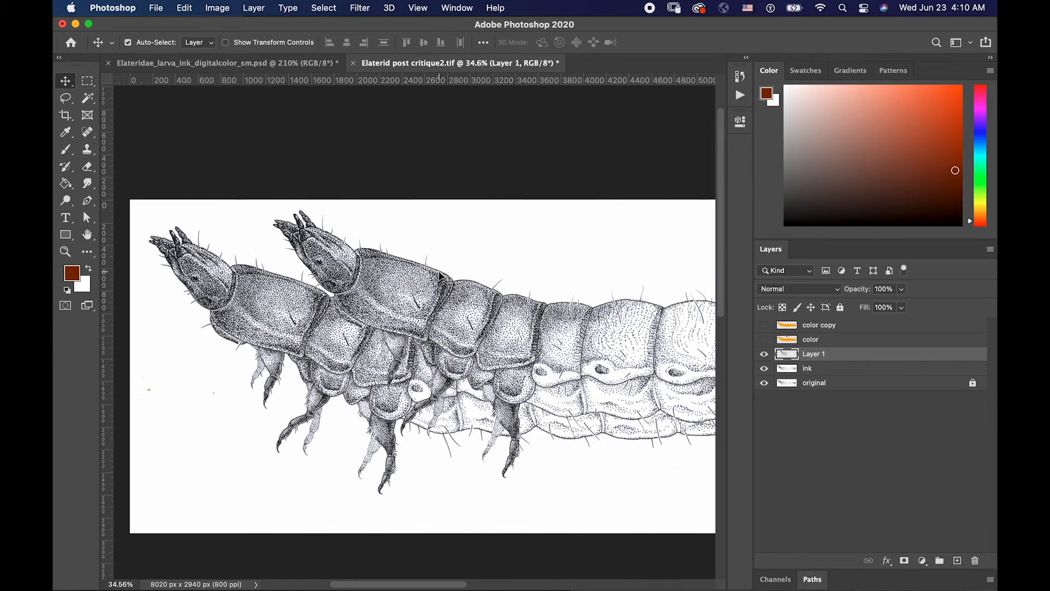
# - Offset the pasted larva copy further and toggle its layer visibility to examine the cut-out edges
pyautogui.scroll(5, 416, 263)
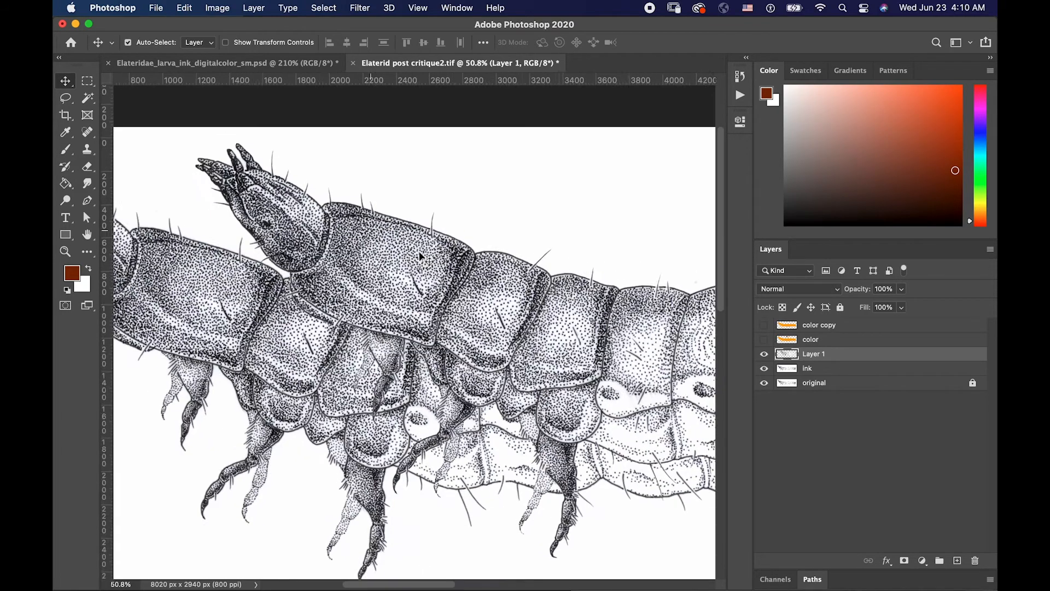
pyautogui.moveTo(419, 244); pyautogui.dragTo(455, 249)
pyautogui.moveTo(256, 181); pyautogui.dragTo(256, 180)
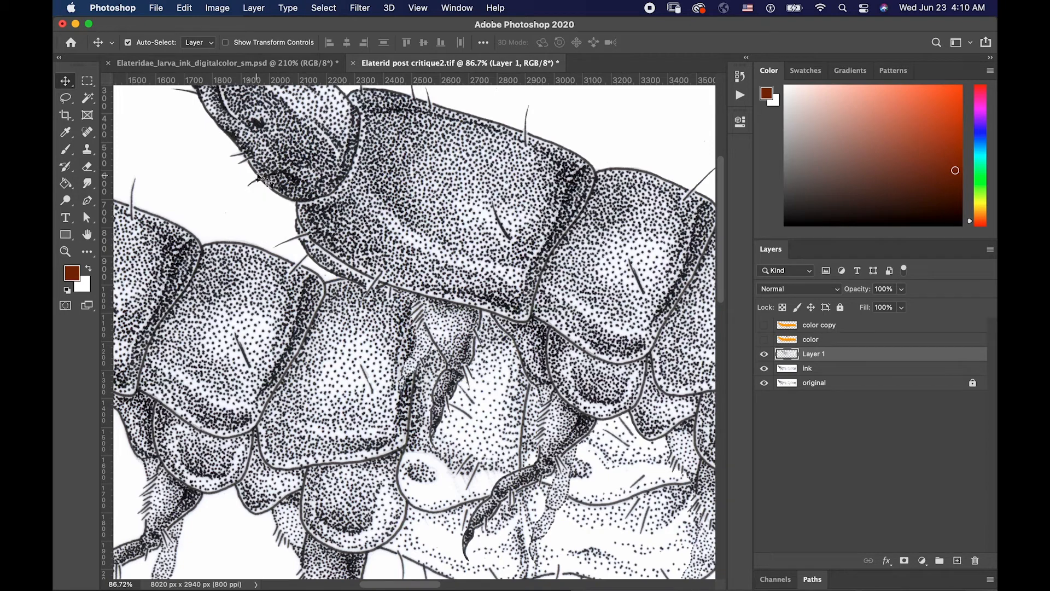
pyautogui.moveTo(378, 213); pyautogui.dragTo(430, 264)
pyautogui.scroll(-3, 397, 284)
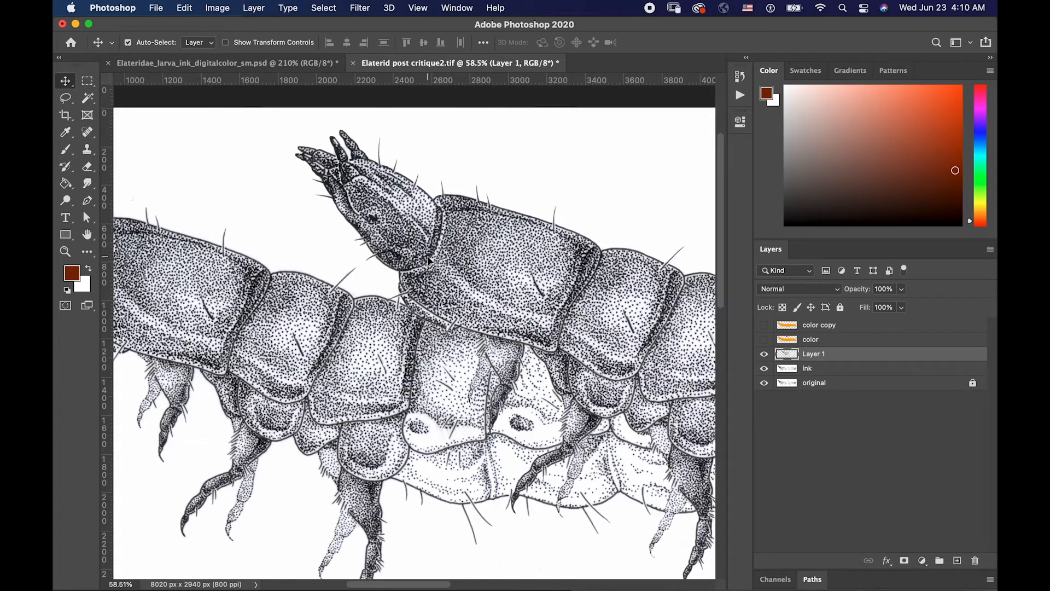
pyautogui.scroll(-2, 430, 258)
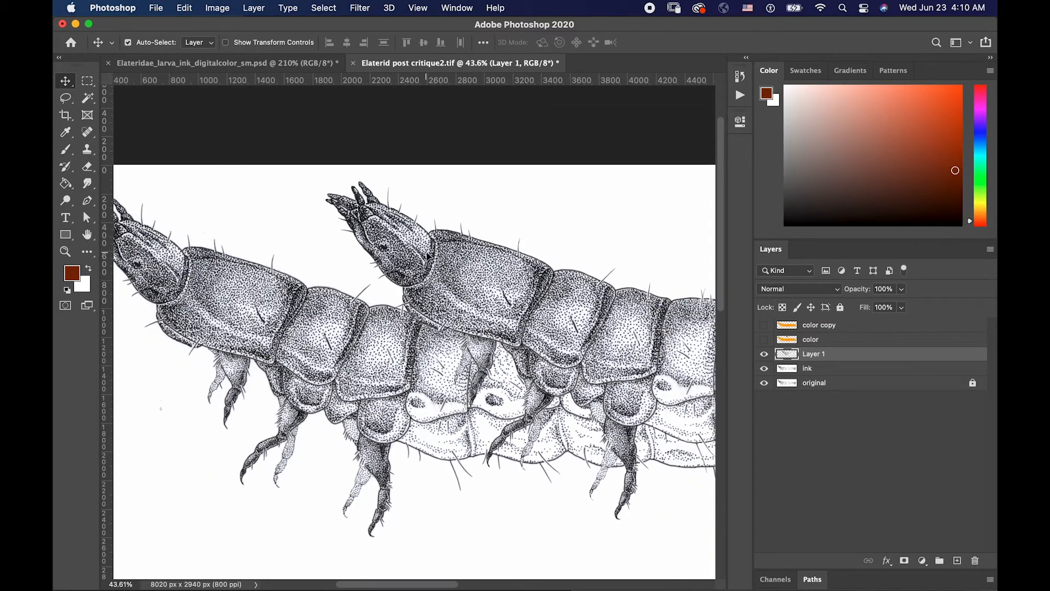
pyautogui.click(765, 355)
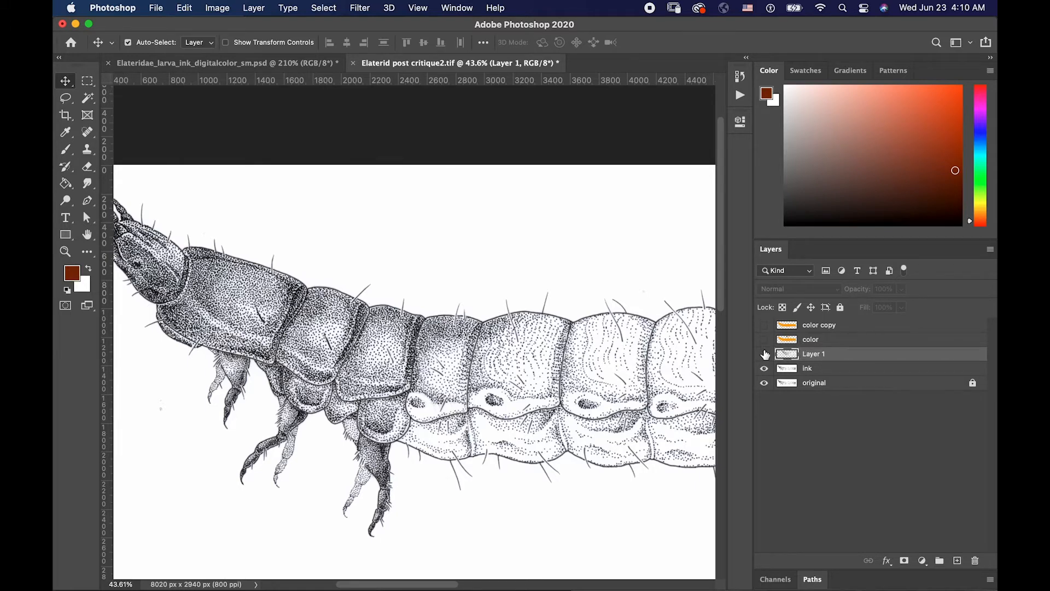
pyautogui.click(764, 353)
# - Undo the pasted larva copy to return to the active larva selection on the ink layer
pyautogui.press('w')
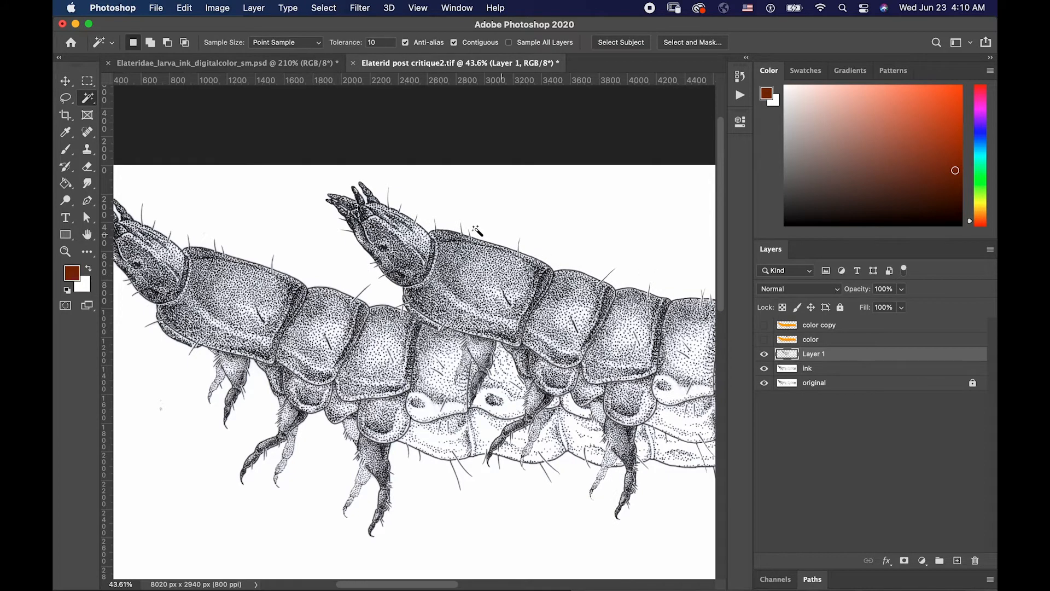
pyautogui.press('super+z')
pyautogui.press('super+shift+z')
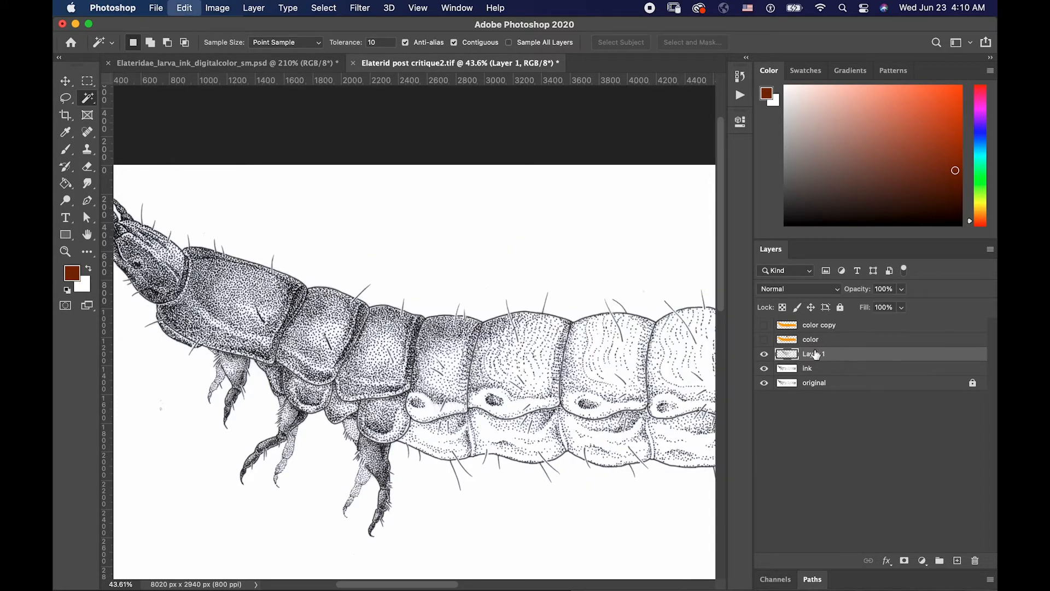
pyautogui.press('BackSpace')
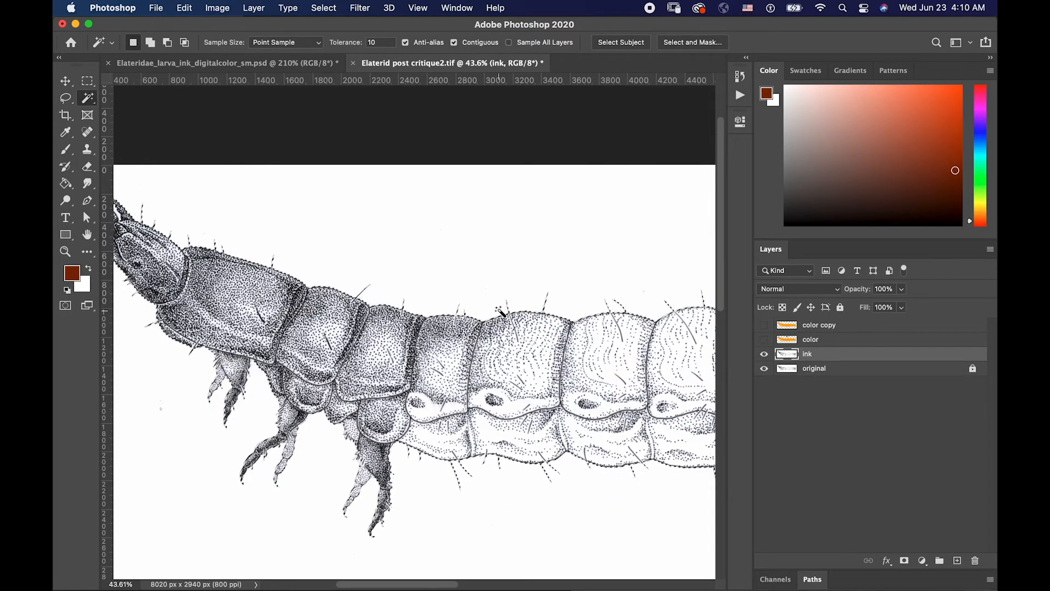
# - Preview the larva selection in Quick Mask mode, then return to the standard selection view
pyautogui.scroll(5, 500, 307)
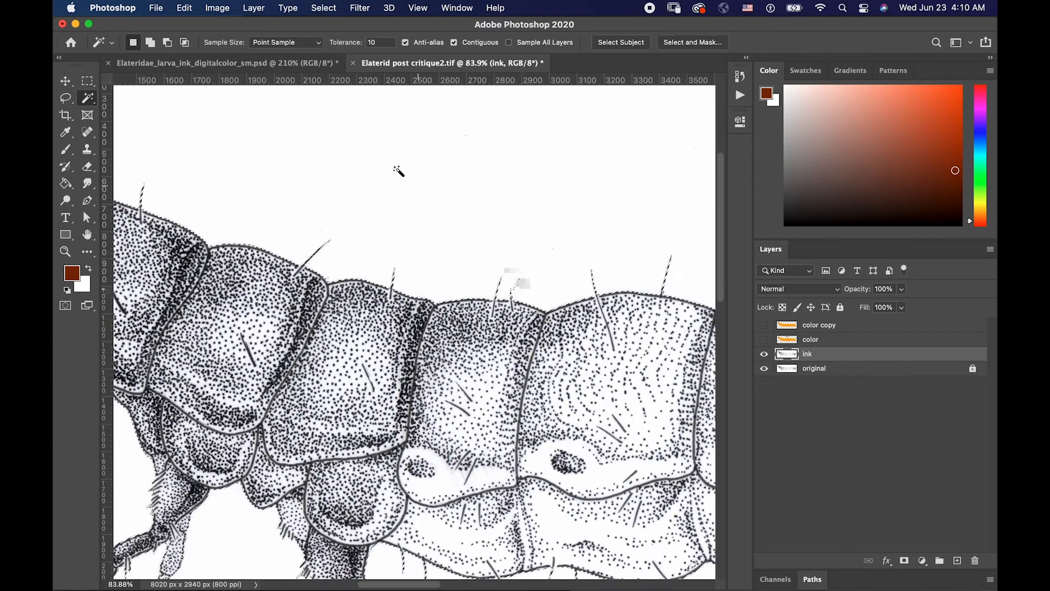
pyautogui.scroll(-5, 230, 169)
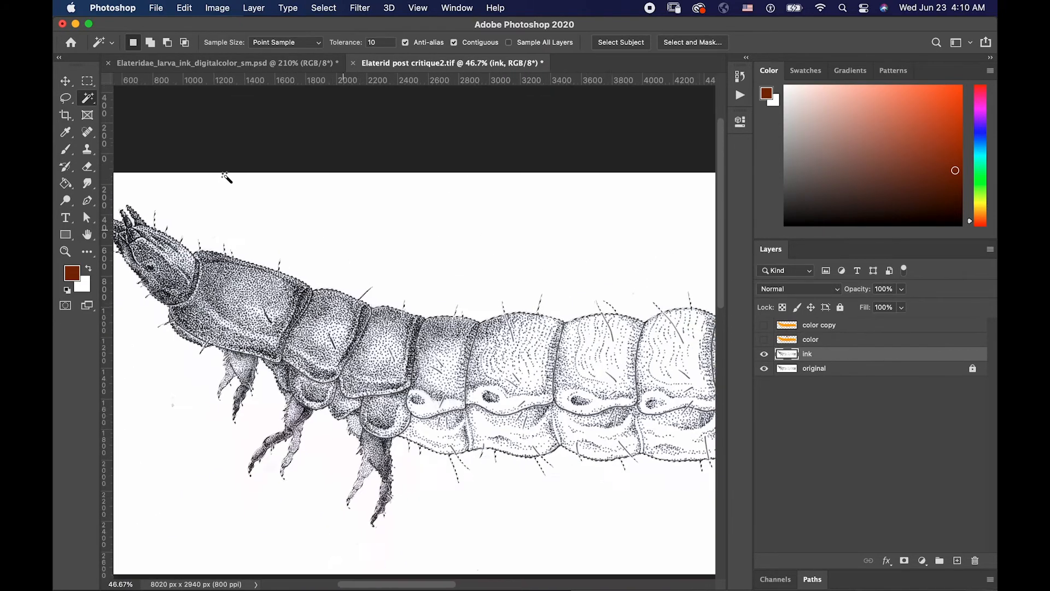
pyautogui.hscroll(-3, 224, 182)
pyautogui.scroll(-3, 224, 182)
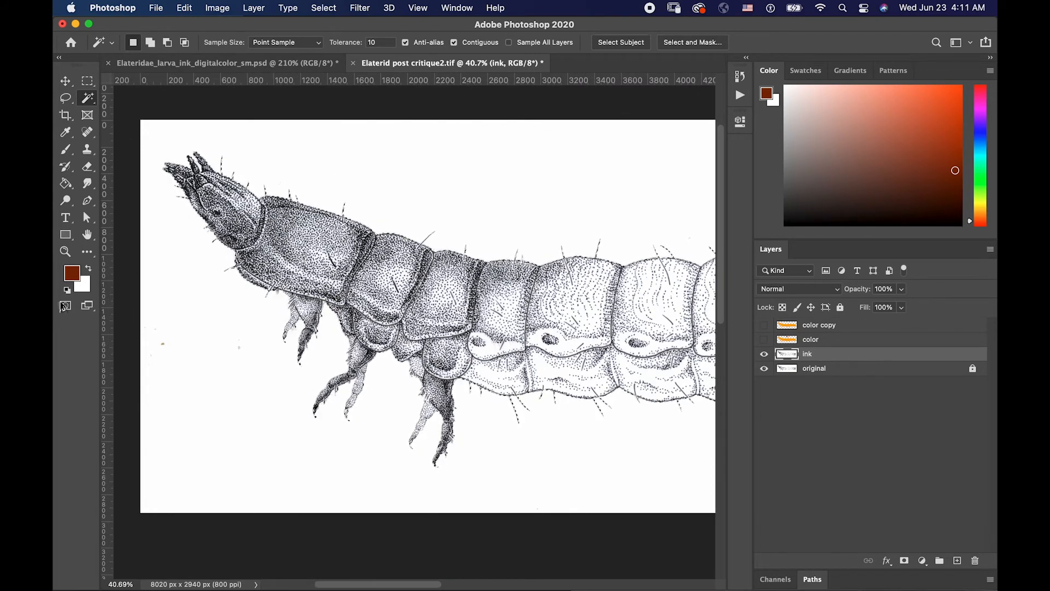
pyautogui.click(65, 306)
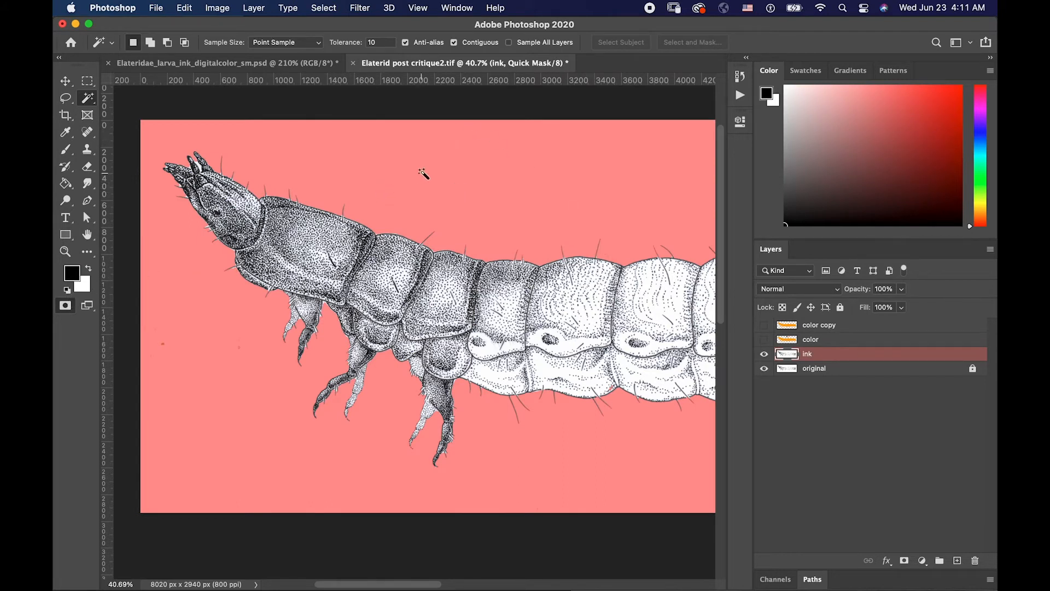
pyautogui.press('super+z')
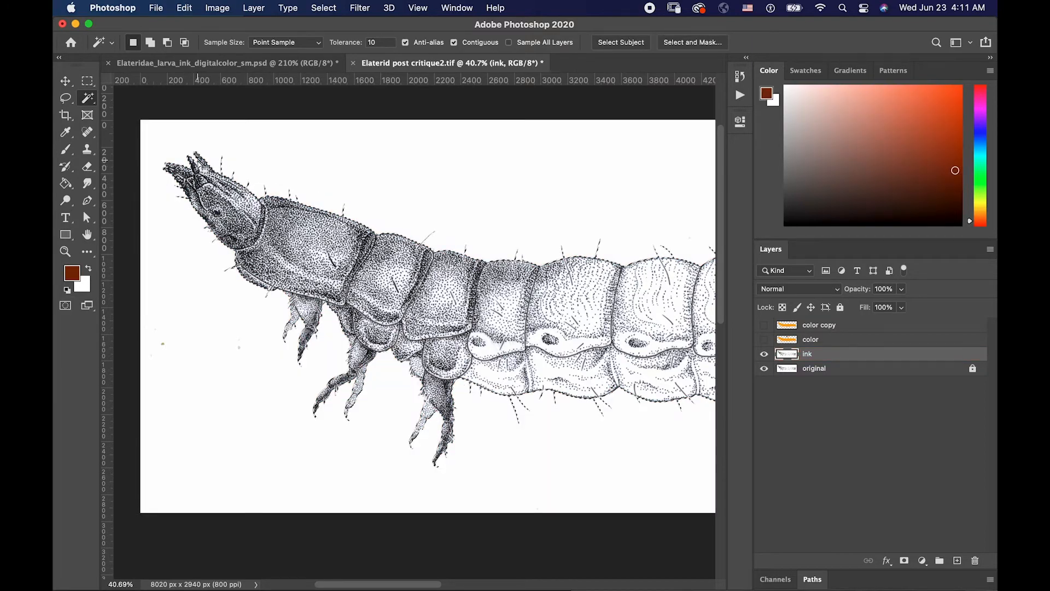
# - Subtract the white gap between the two upper prongs on the larva's head from the selection with the Lasso
pyautogui.scroll(5, 197, 164)
pyautogui.moveTo(208, 127); pyautogui.dragTo(511, 391)
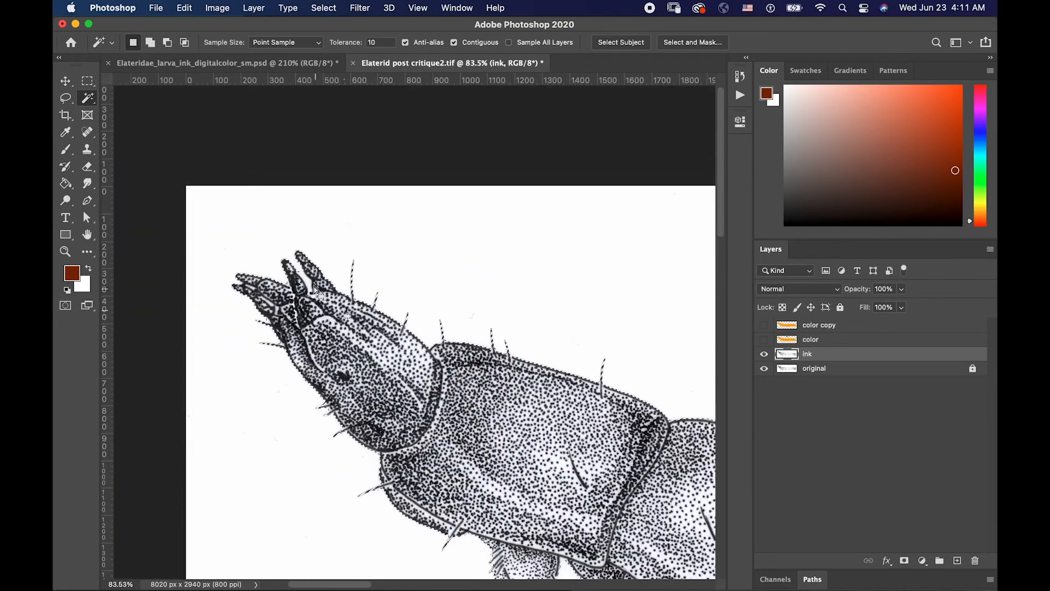
pyautogui.scroll(4, 418, 335)
pyautogui.press('l')
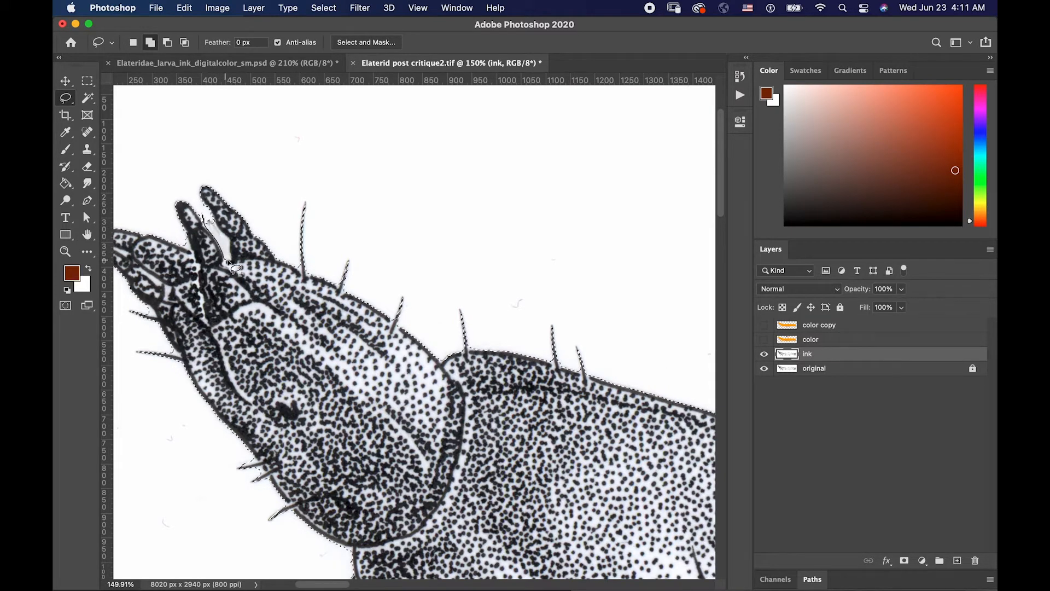
pyautogui.moveTo(233, 240); pyautogui.dragTo(203, 219)
pyautogui.press('alt')
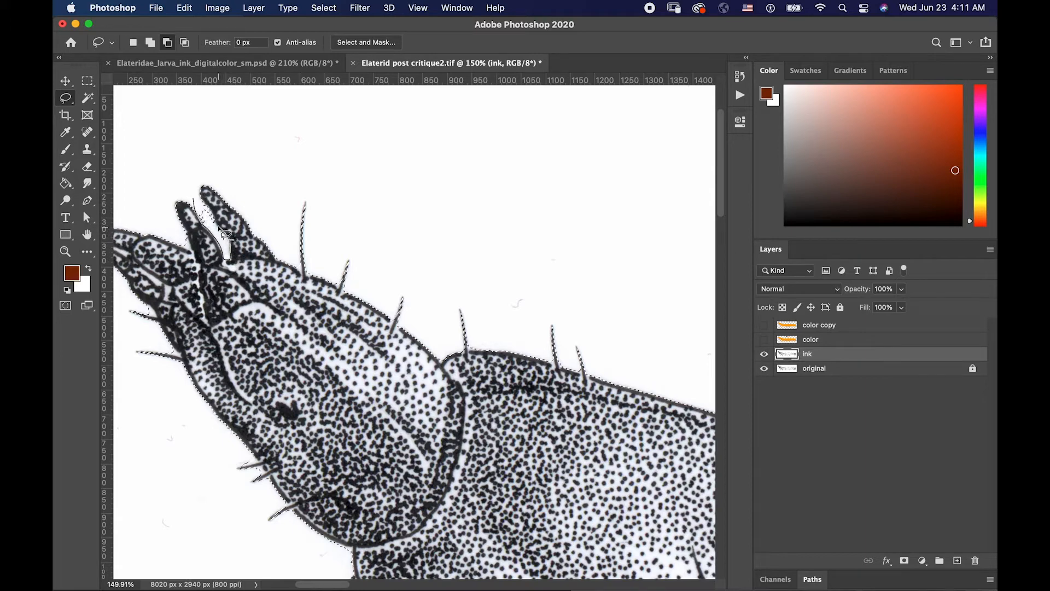
pyautogui.moveTo(214, 200)
pyautogui.mouseDown()
pyautogui.moveTo(187, 250)
pyautogui.moveTo(184, 235)
pyautogui.moveTo(203, 262)
pyautogui.mouseUp()
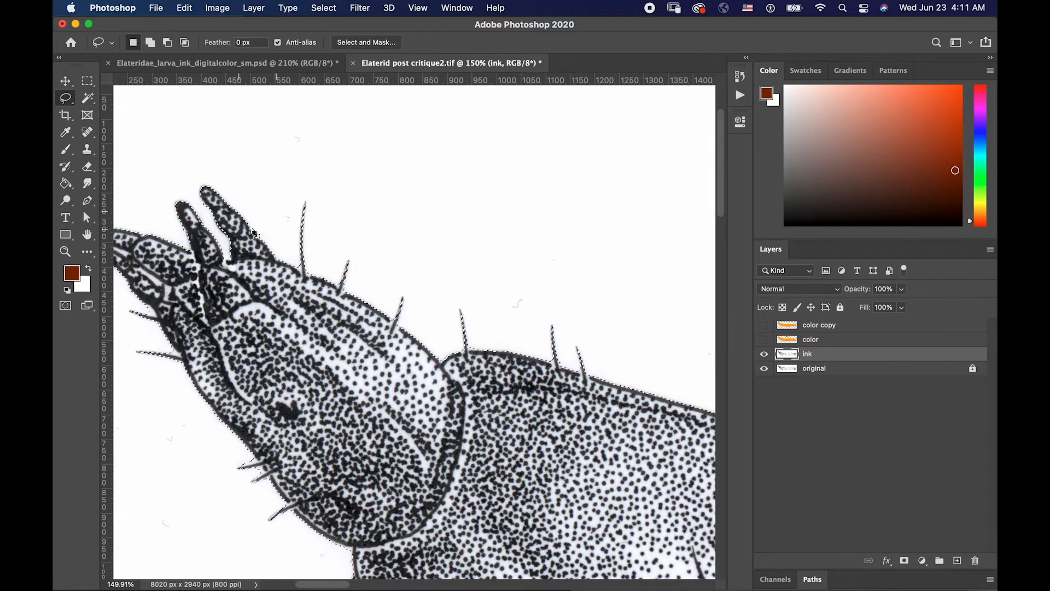
# - Examine the larva selection in Quick Mask mode along the lower body edge for wrongly masked patches
pyautogui.scroll(-4, 250, 230)
pyautogui.scroll(-3, 295, 250)
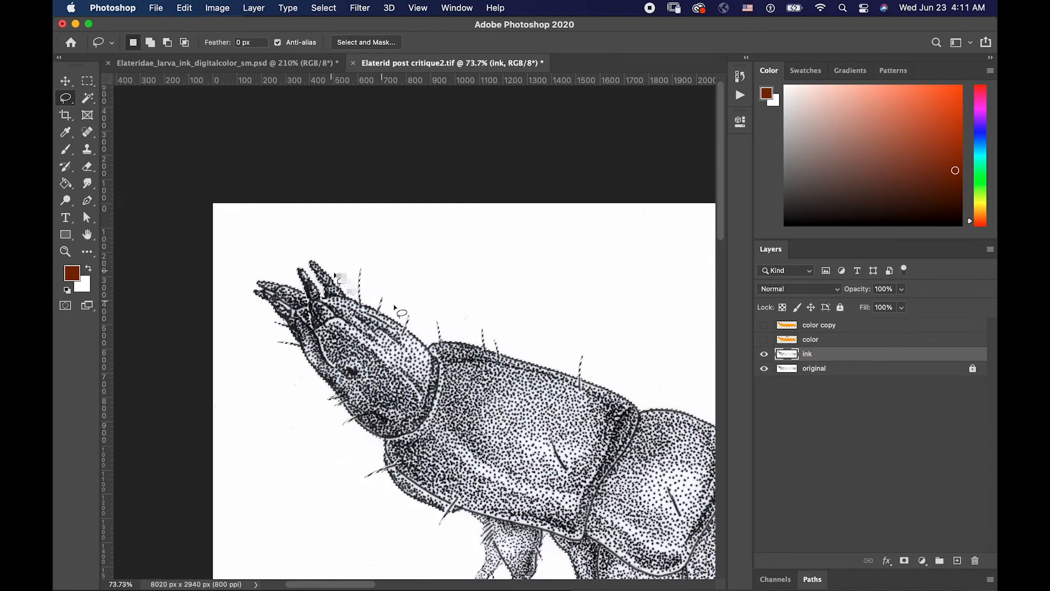
pyautogui.scroll(-5, 298, 241)
pyautogui.hscroll(3, 298, 240)
pyautogui.scroll(-1, 303, 230)
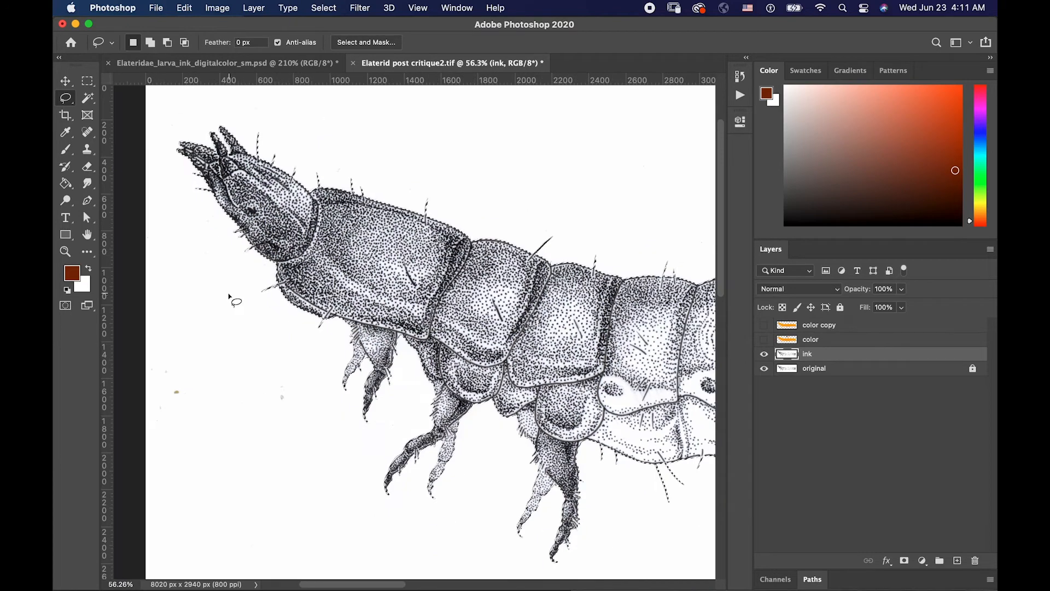
pyautogui.click(67, 305)
pyautogui.moveTo(458, 377); pyautogui.dragTo(153, 223)
pyautogui.moveTo(561, 330); pyautogui.dragTo(428, 335)
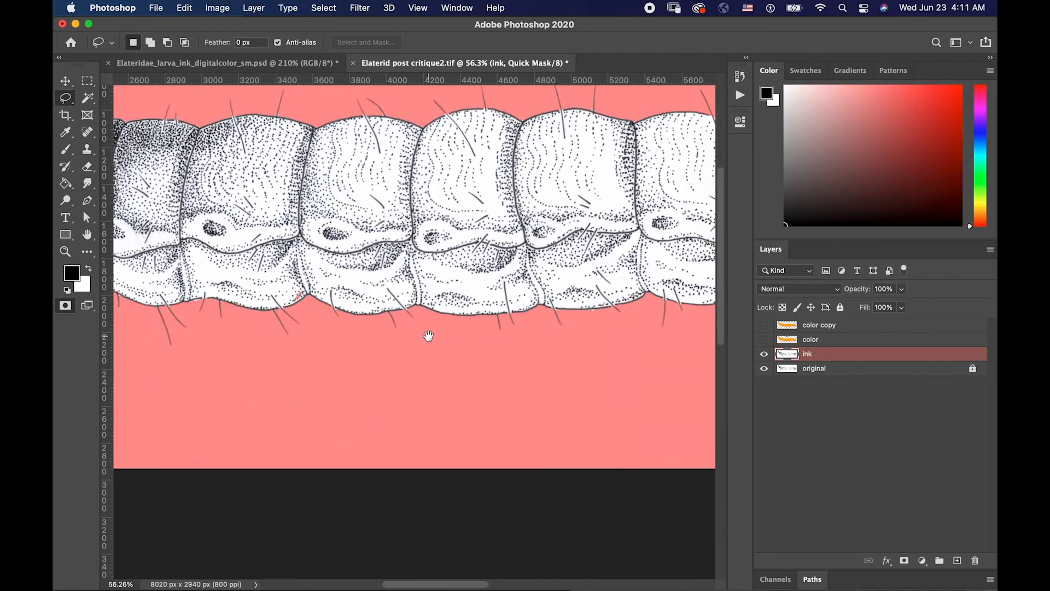
pyautogui.scroll(3, 283, 301)
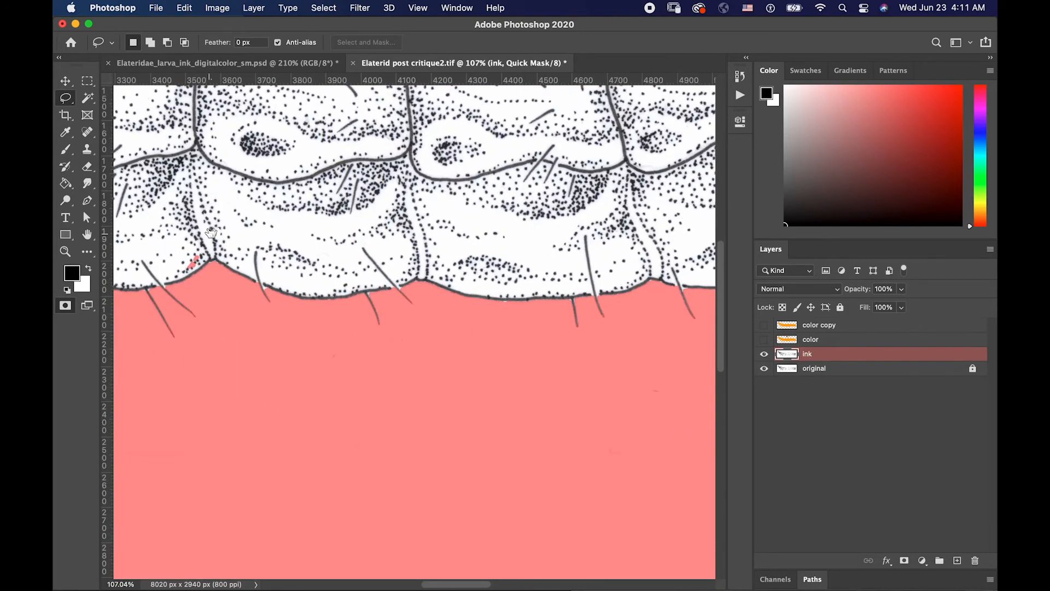
pyautogui.moveTo(281, 262); pyautogui.dragTo(301, 270)
pyautogui.scroll(4, 298, 271)
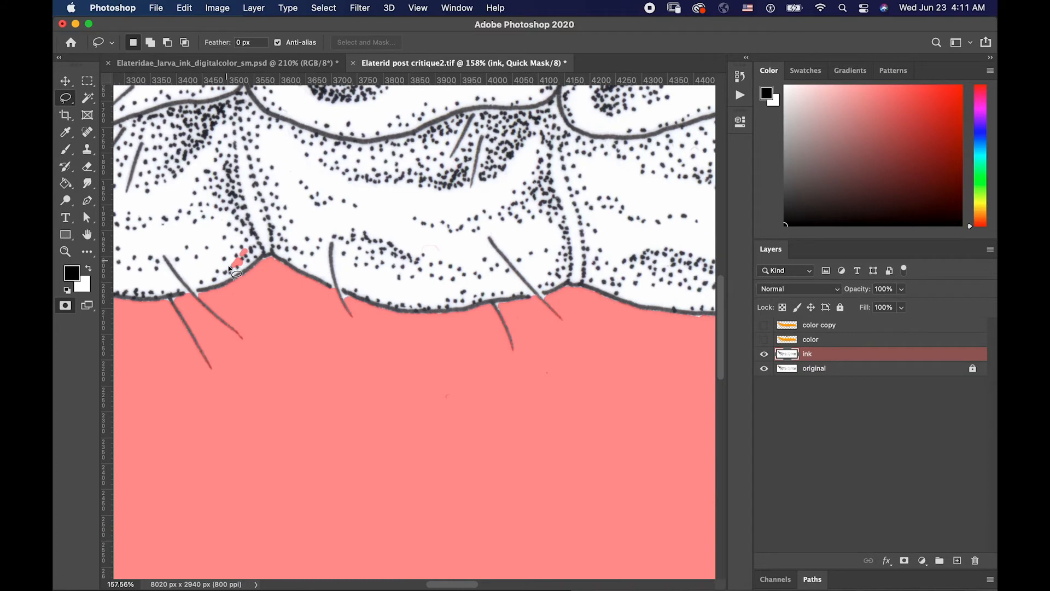
# - Leave Quick Mask mode and lasso the missing patch beside the lower-edge segment joint into the larva selection
pyautogui.click(66, 305)
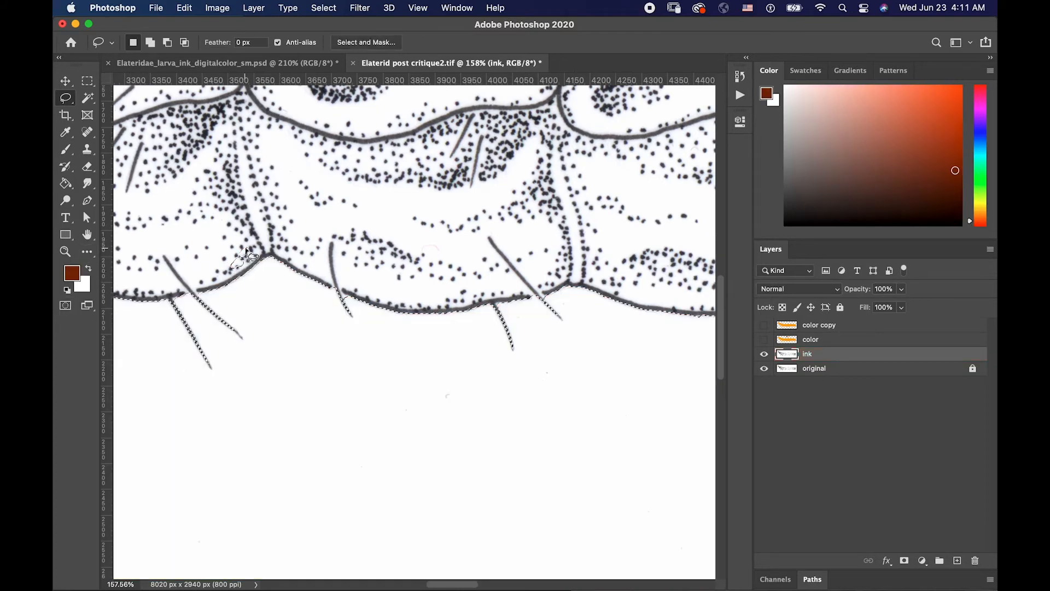
pyautogui.press('alt')
pyautogui.moveTo(248, 233)
pyautogui.mouseDown()
pyautogui.moveTo(220, 263)
pyautogui.moveTo(246, 234)
pyautogui.moveTo(228, 229)
pyautogui.moveTo(209, 271)
pyautogui.moveTo(236, 272)
pyautogui.moveTo(263, 244)
pyautogui.mouseUp()
pyautogui.press('shift')
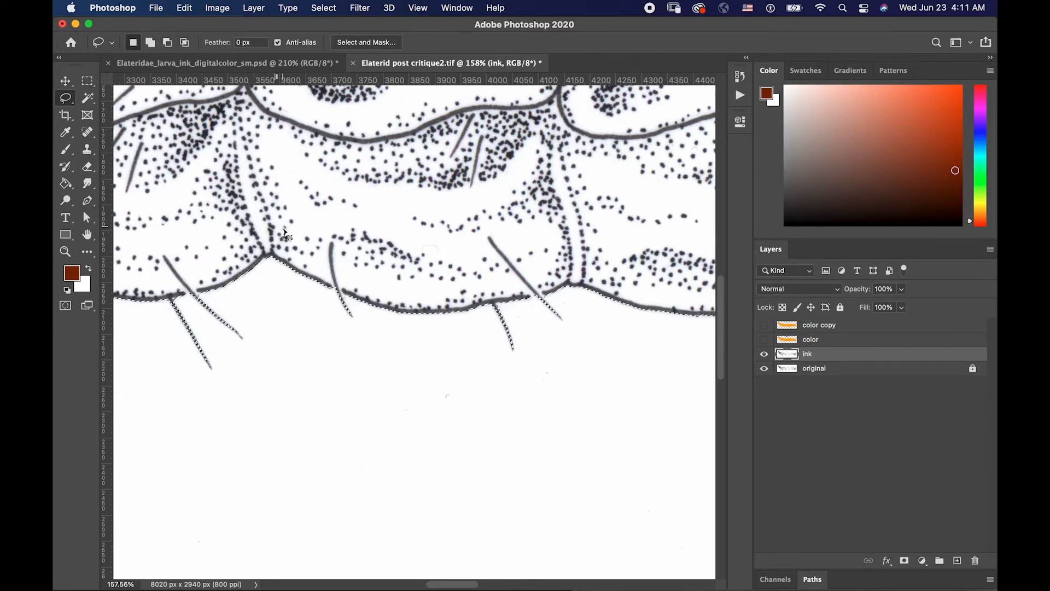
# - Examine the larva selection outline along the body segments, around the tail prongs and back to the head for remaining errors
pyautogui.scroll(-2, 281, 227)
pyautogui.scroll(-4, 284, 230)
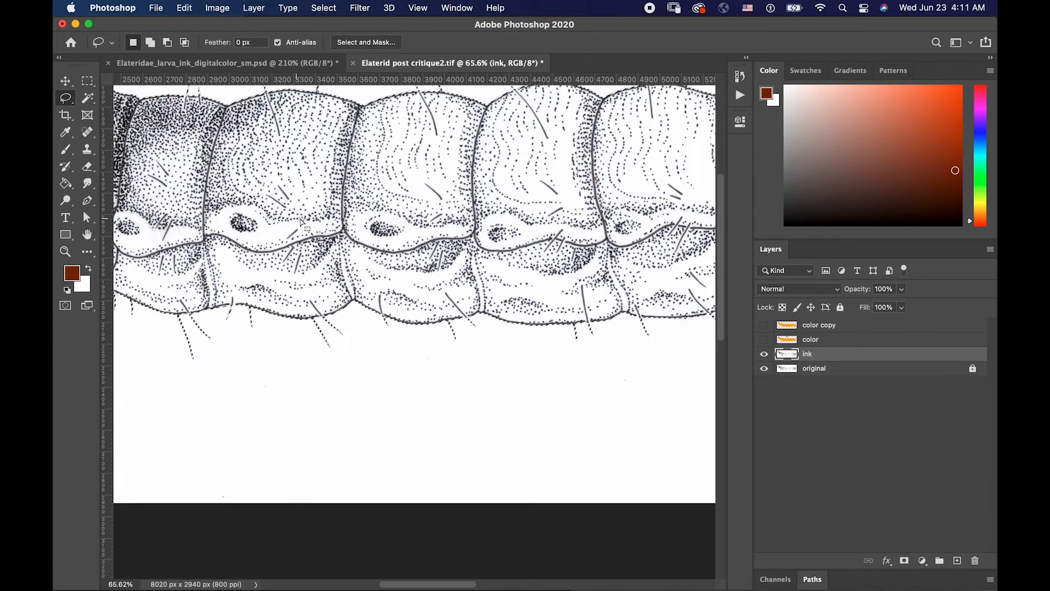
pyautogui.hscroll(10, 315, 220)
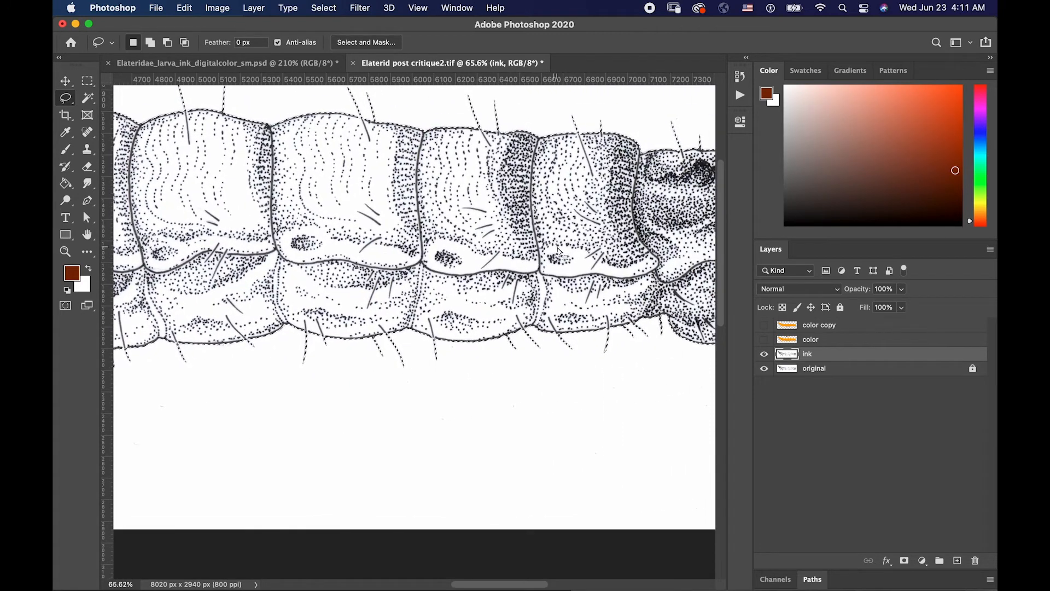
pyautogui.hscroll(1, 537, 249)
pyautogui.hscroll(5, 537, 249)
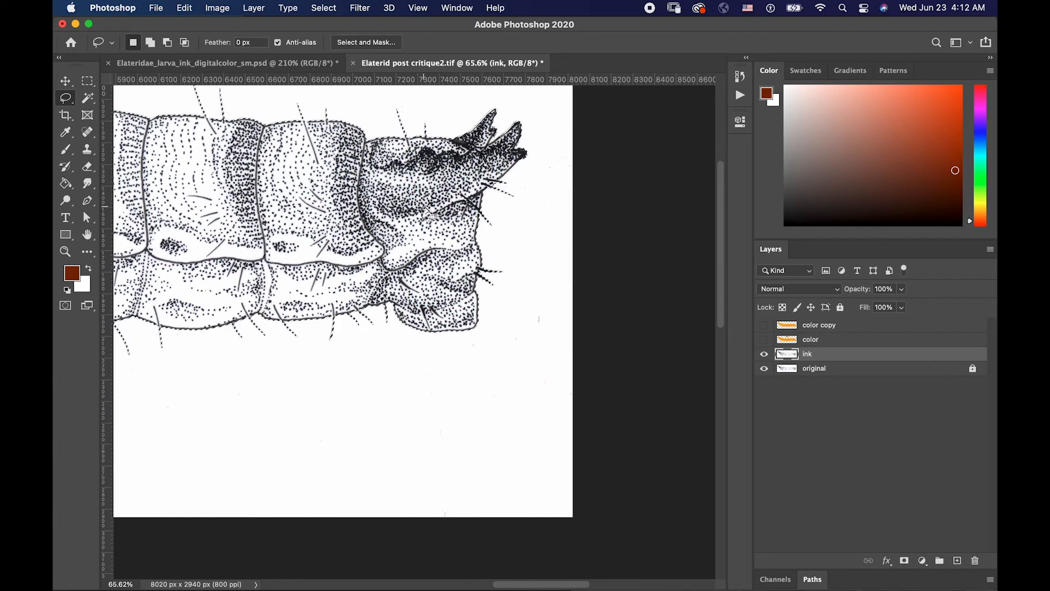
pyautogui.press('super+d')
pyautogui.scroll(5, 517, 107)
pyautogui.moveTo(494, 118); pyautogui.dragTo(413, 237)
pyautogui.moveTo(439, 118); pyautogui.dragTo(462, 190)
pyautogui.moveTo(475, 251)
pyautogui.mouseDown()
pyautogui.moveTo(480, 260)
pyautogui.moveTo(470, 255)
pyautogui.moveTo(460, 269)
pyautogui.moveTo(486, 249)
pyautogui.mouseUp()
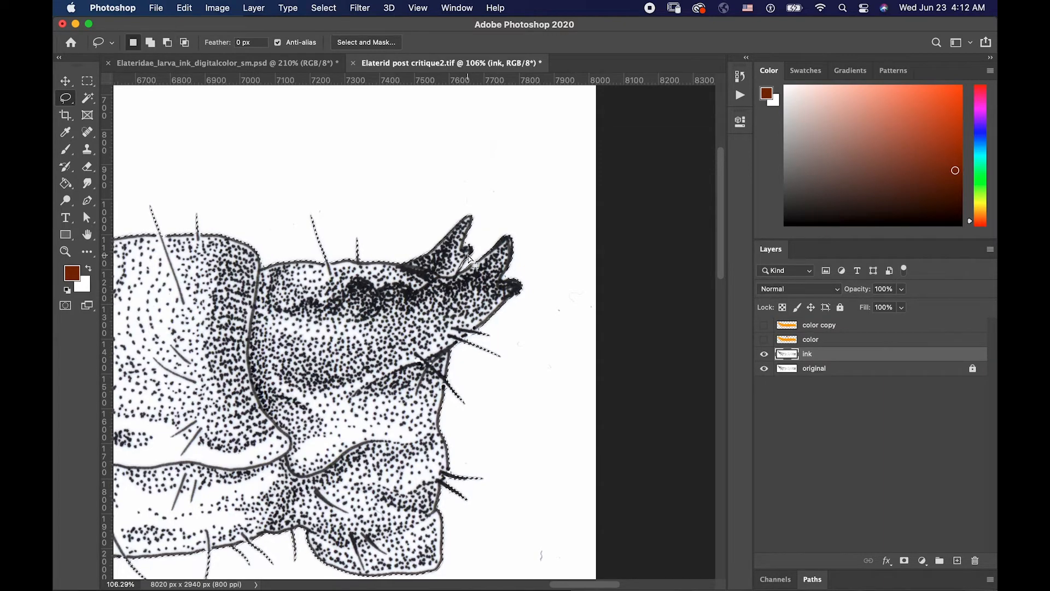
pyautogui.scroll(-5, 484, 240)
pyautogui.scroll(-4, 449, 263)
pyautogui.moveTo(331, 254); pyautogui.dragTo(694, 255)
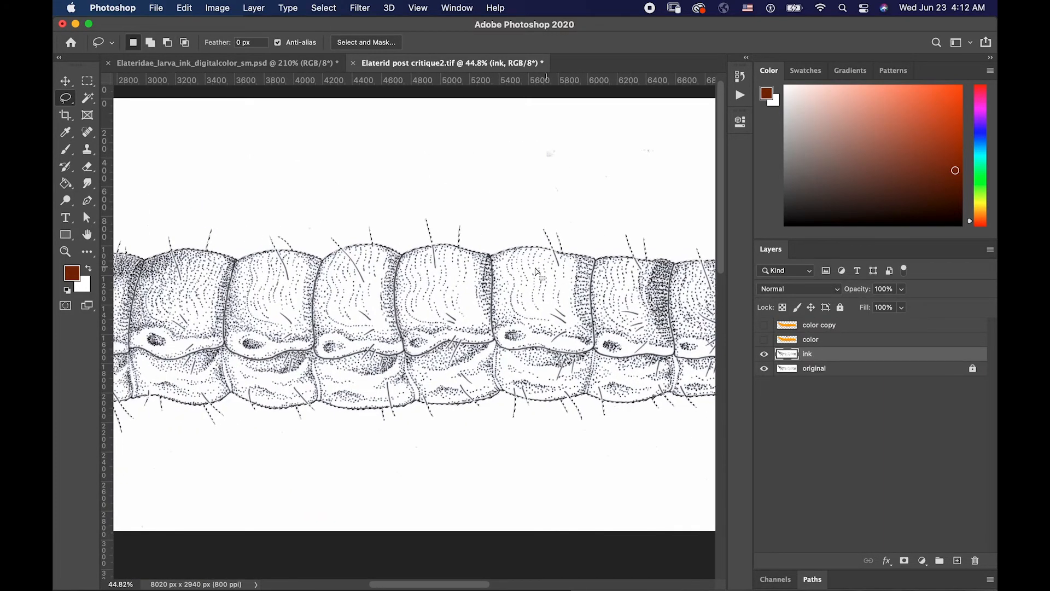
pyautogui.scroll(-2, 323, 266)
pyautogui.scroll(-3, 295, 275)
pyautogui.moveTo(300, 261); pyautogui.dragTo(414, 223)
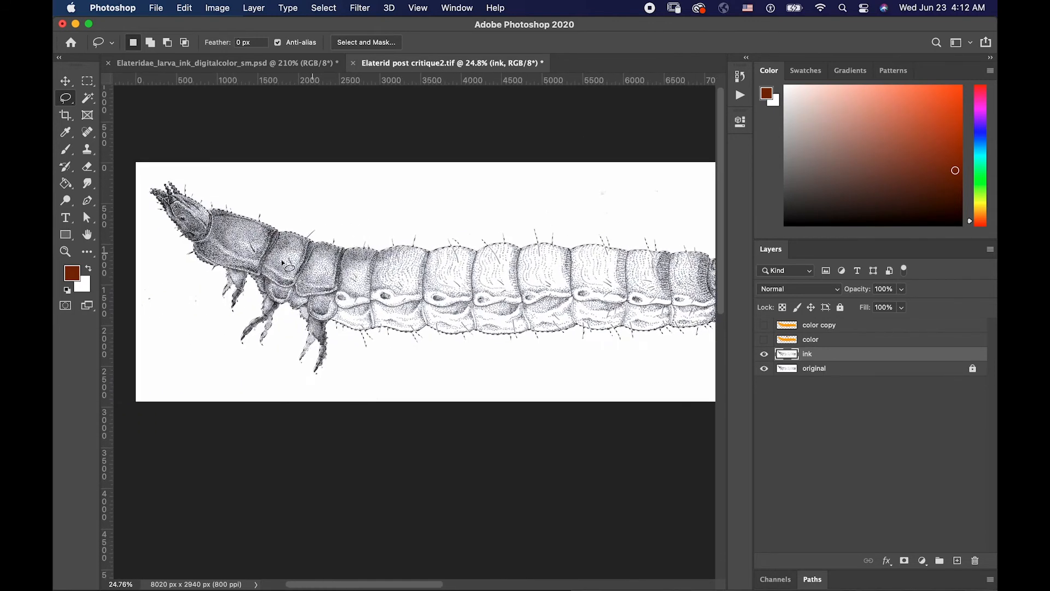
pyautogui.click(66, 306)
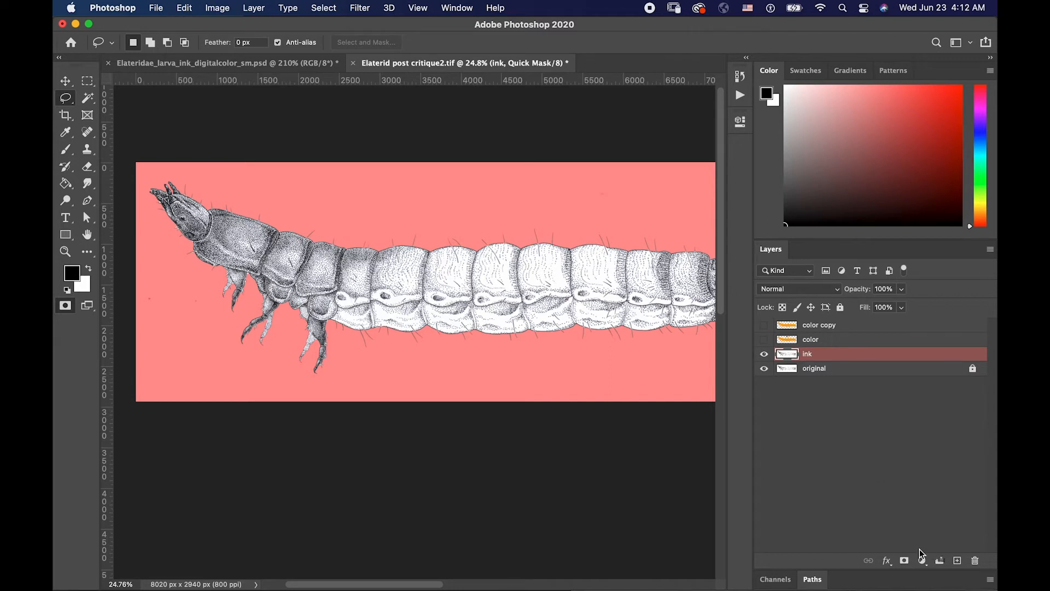
pyautogui.rightClick(832, 357)
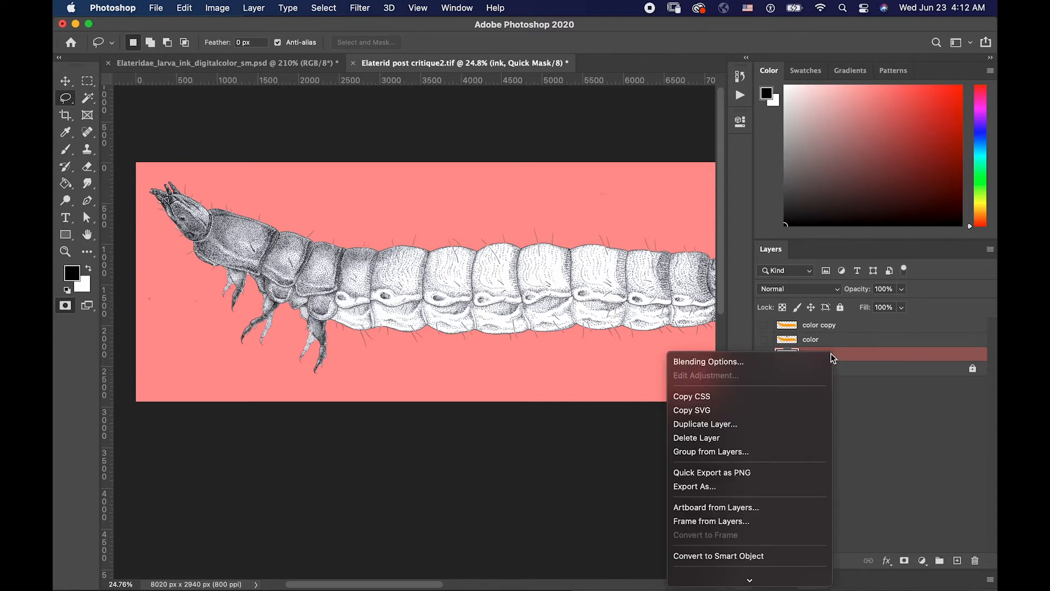
pyautogui.click(857, 389)
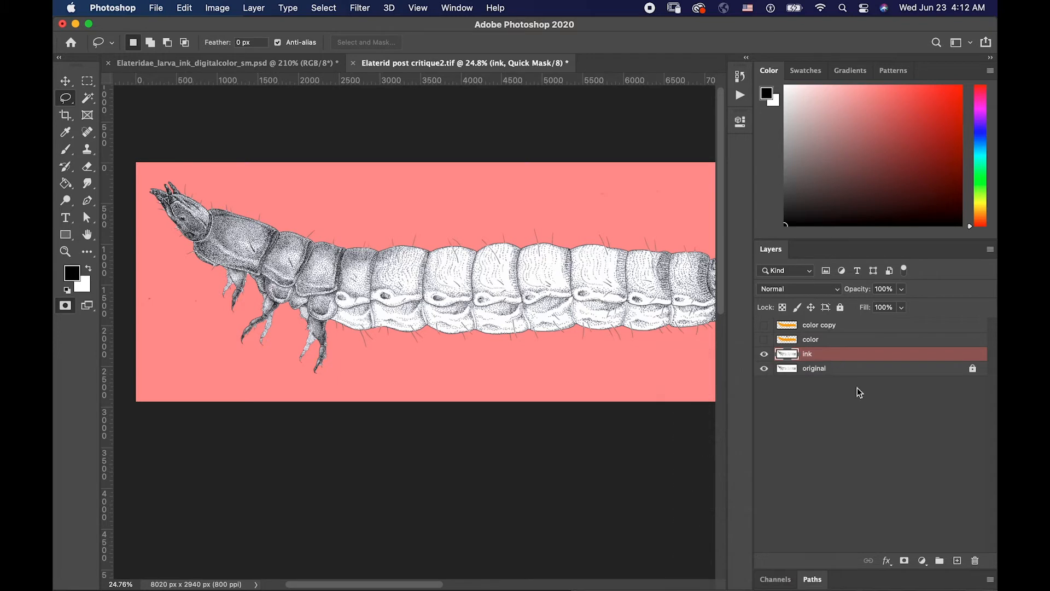
pyautogui.click(958, 563)
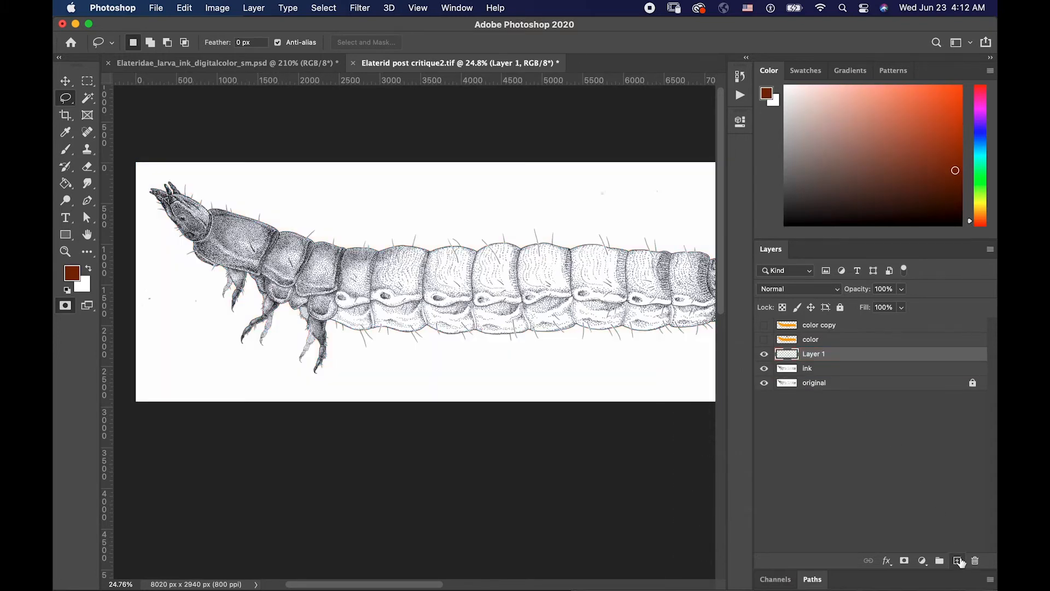
pyautogui.press('super+z')
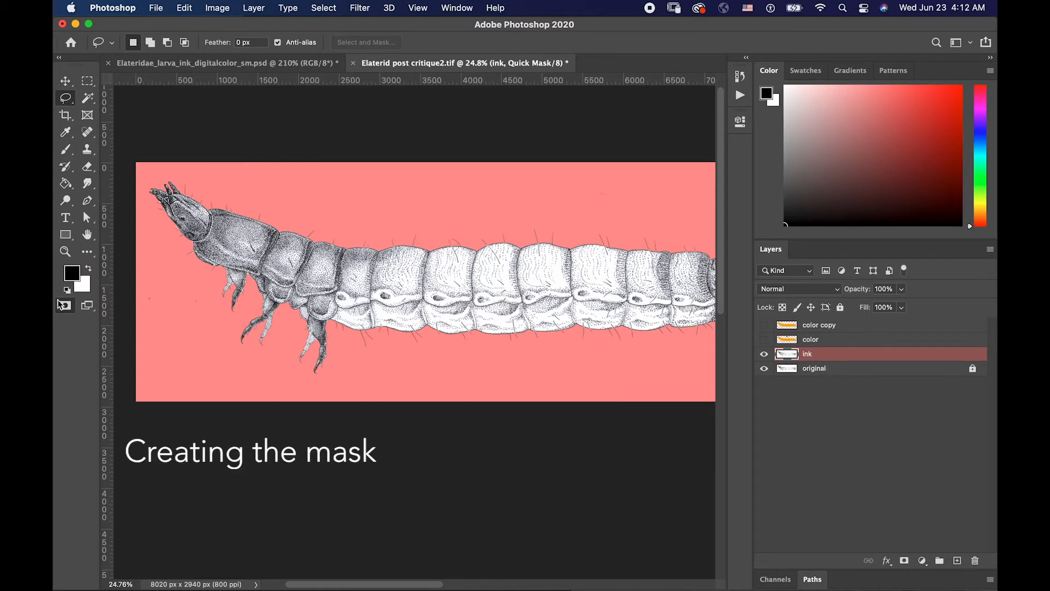
pyautogui.rightClick(797, 353)
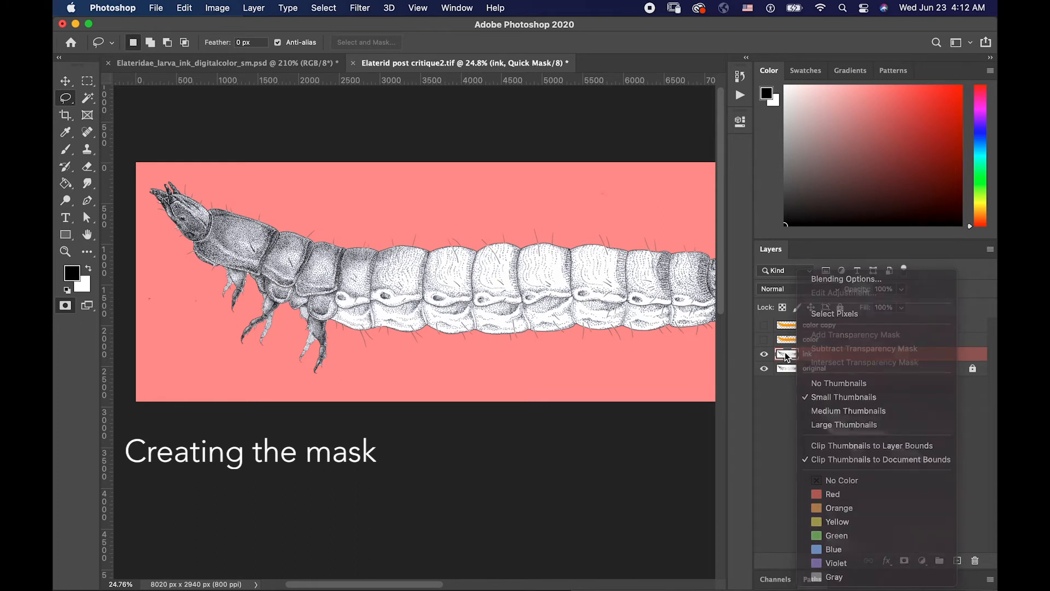
pyautogui.click(781, 357)
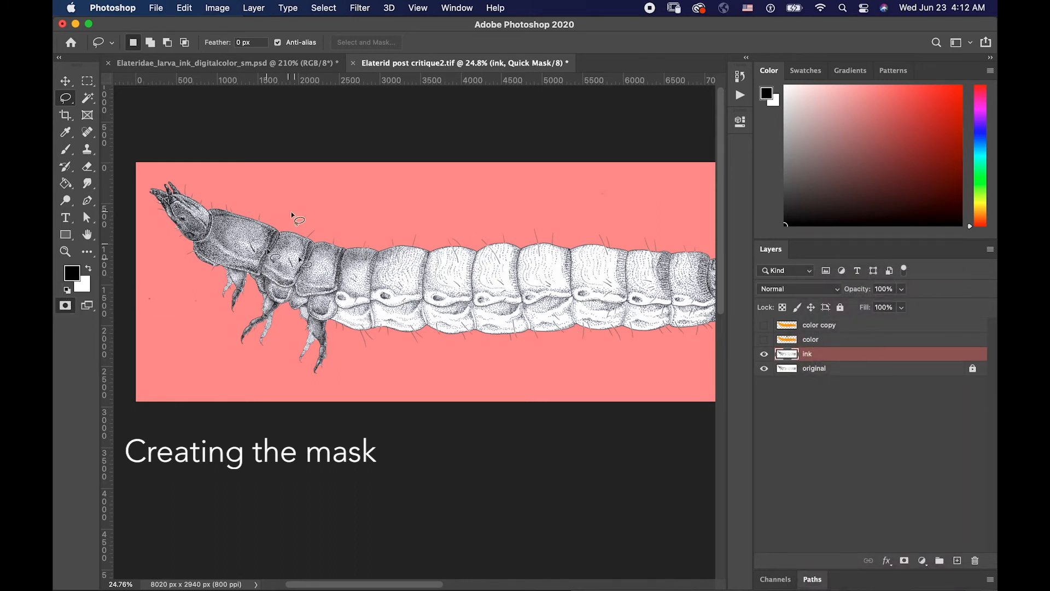
pyautogui.click(66, 305)
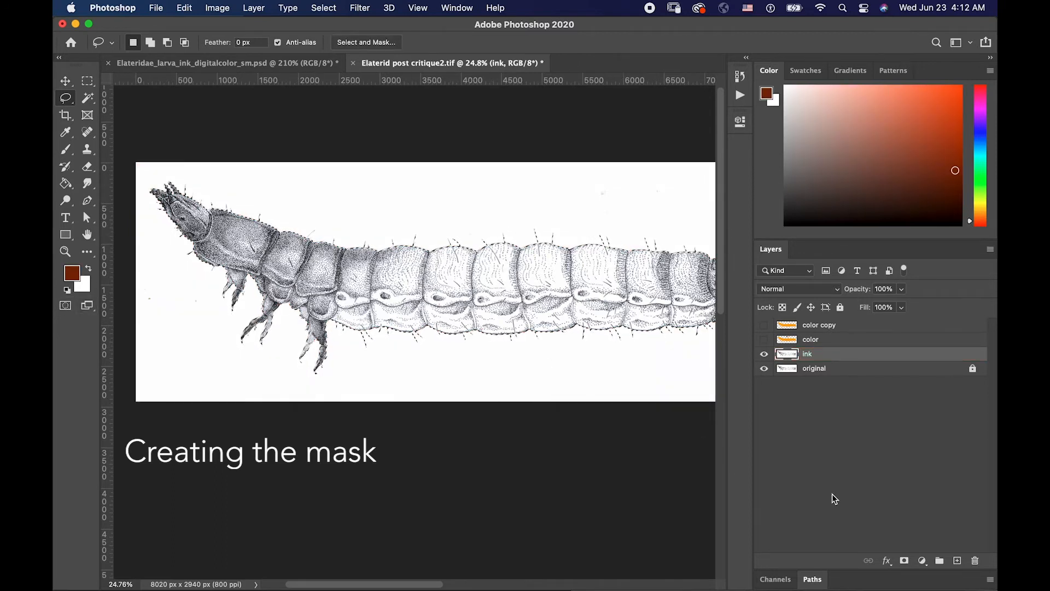
pyautogui.click(904, 565)
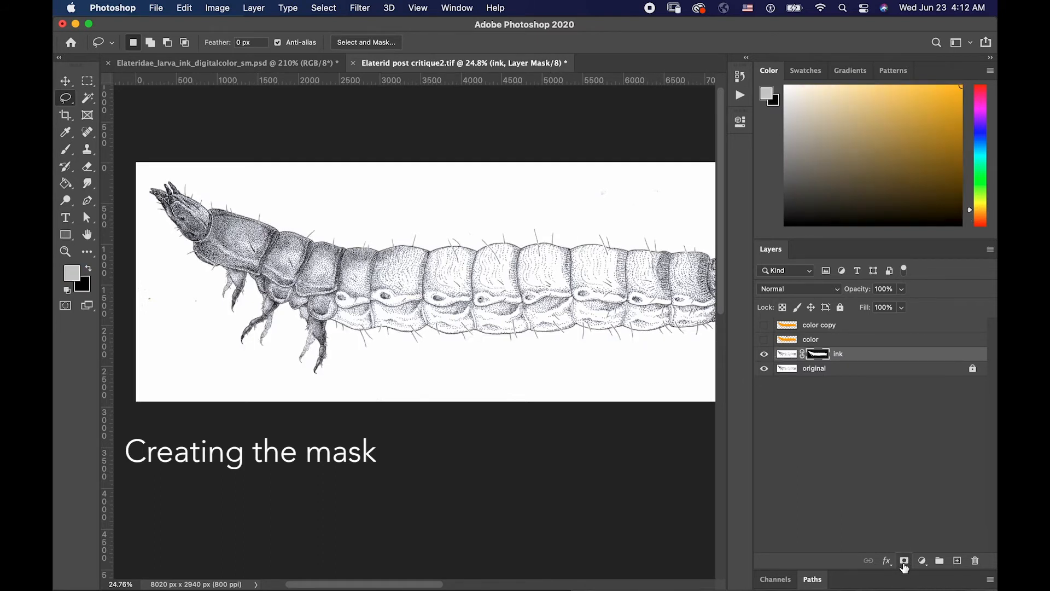
pyautogui.press('super+z')
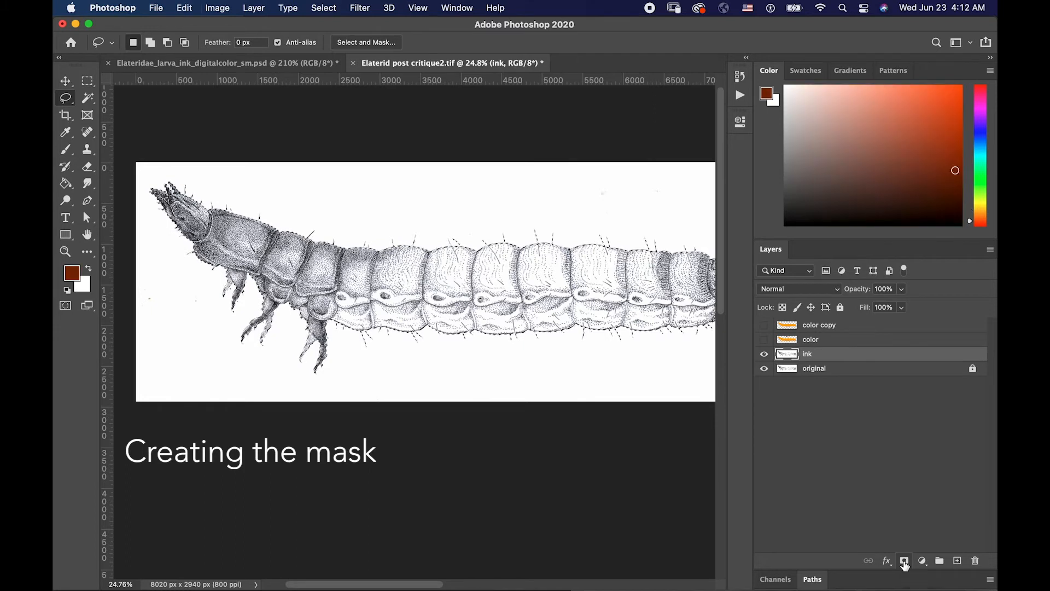
# - Add a layer named "mask color" above the ink layer and give it a layer mask from the larva selection
pyautogui.click(957, 560)
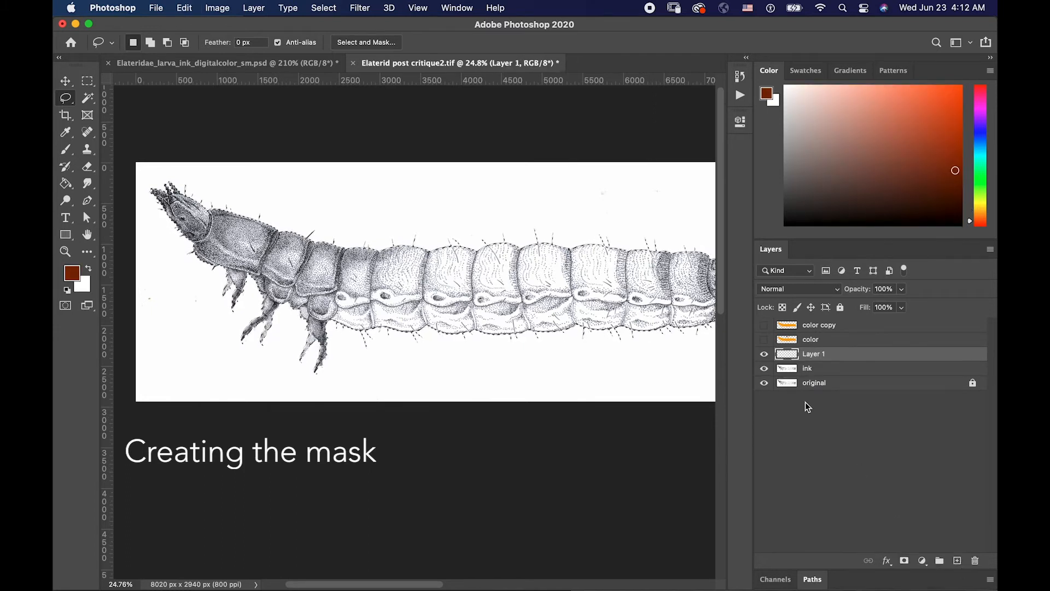
pyautogui.doubleClick(813, 354)
pyautogui.write('mask color')
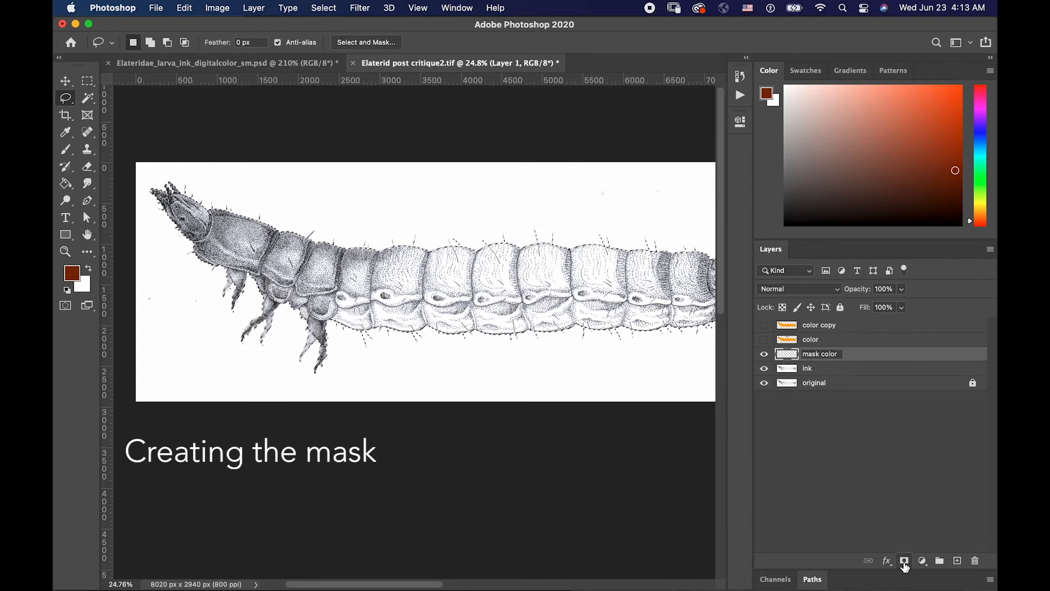
pyautogui.press('Return')
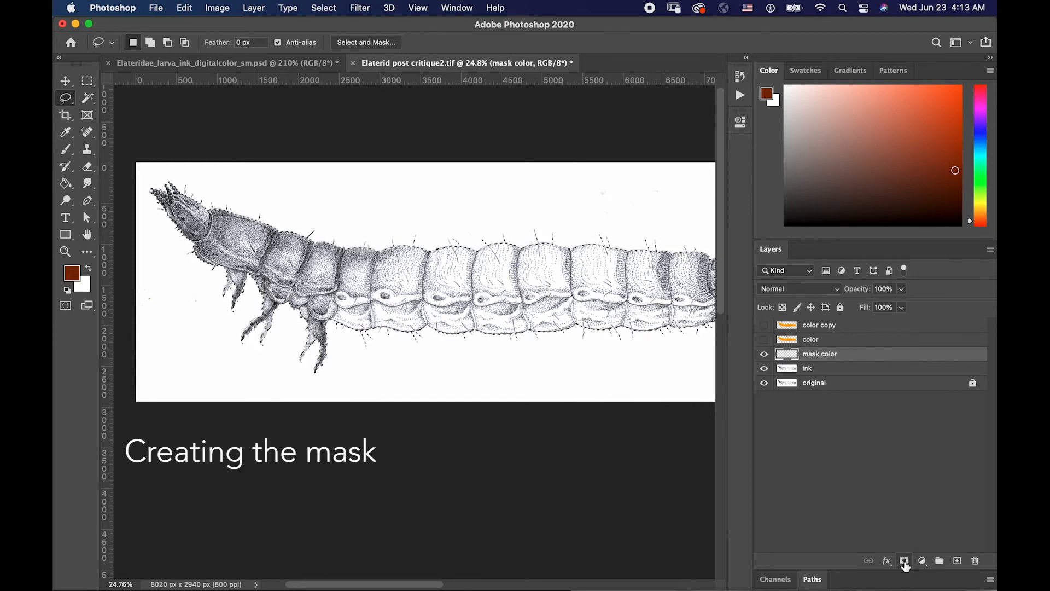
pyautogui.click(903, 563)
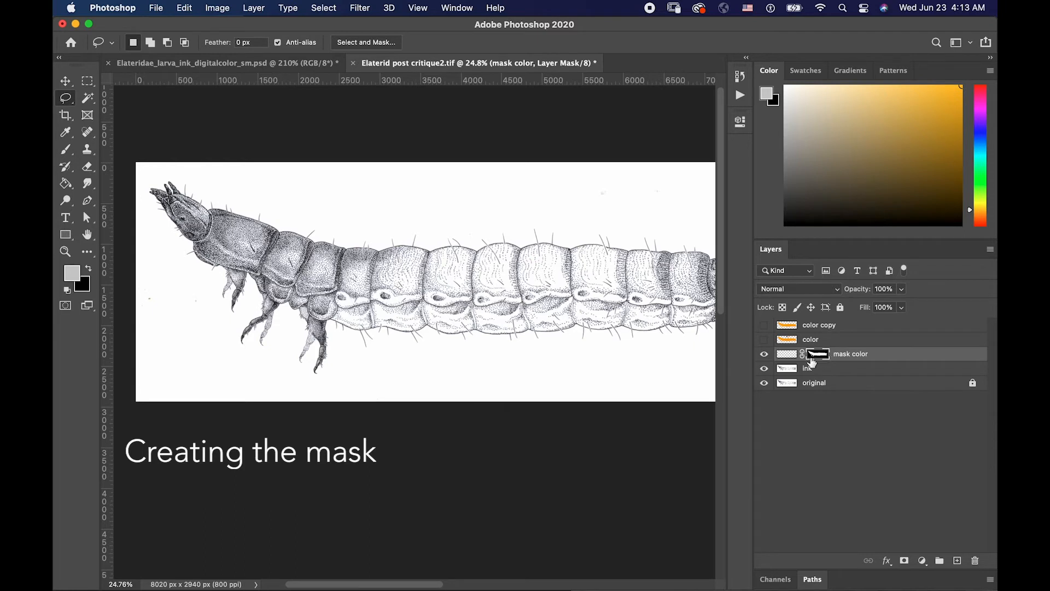
# - Target the mask color layer's image instead of its mask, activate the Brush and set the foreground color to bright orange
pyautogui.click(790, 355)
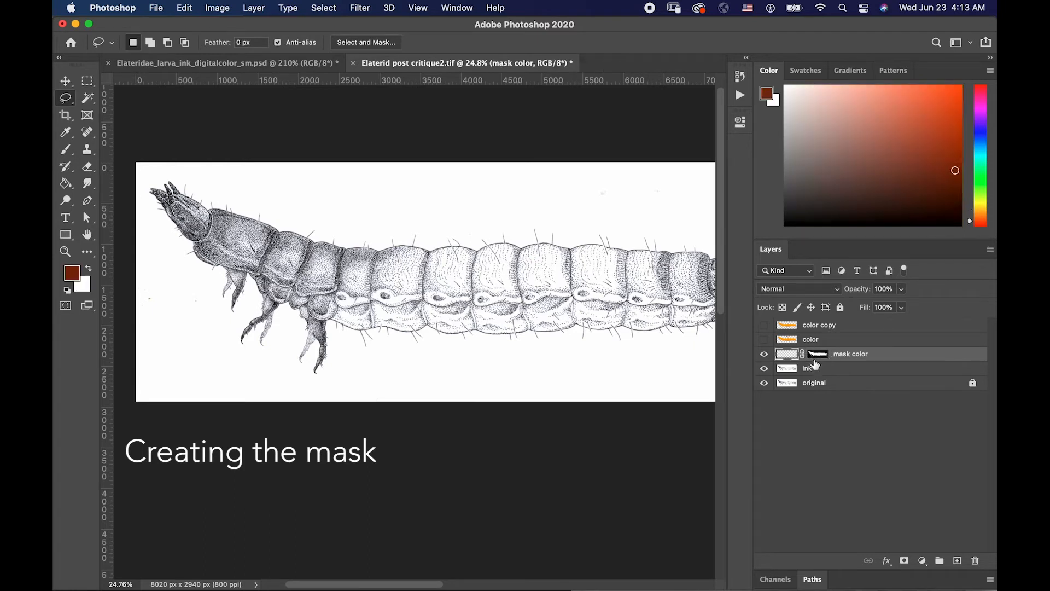
pyautogui.click(810, 358)
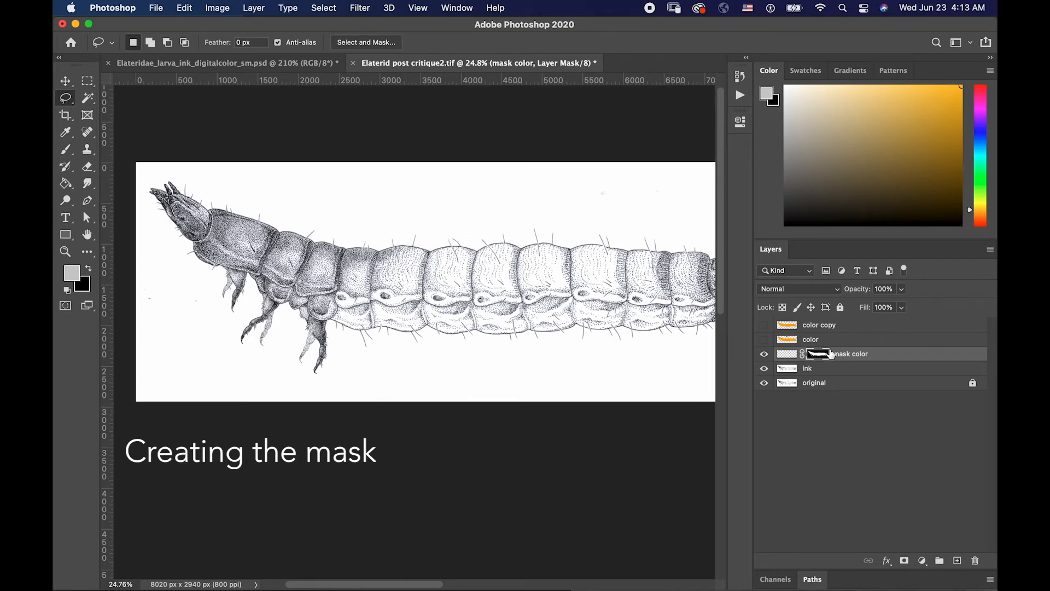
pyautogui.click(787, 354)
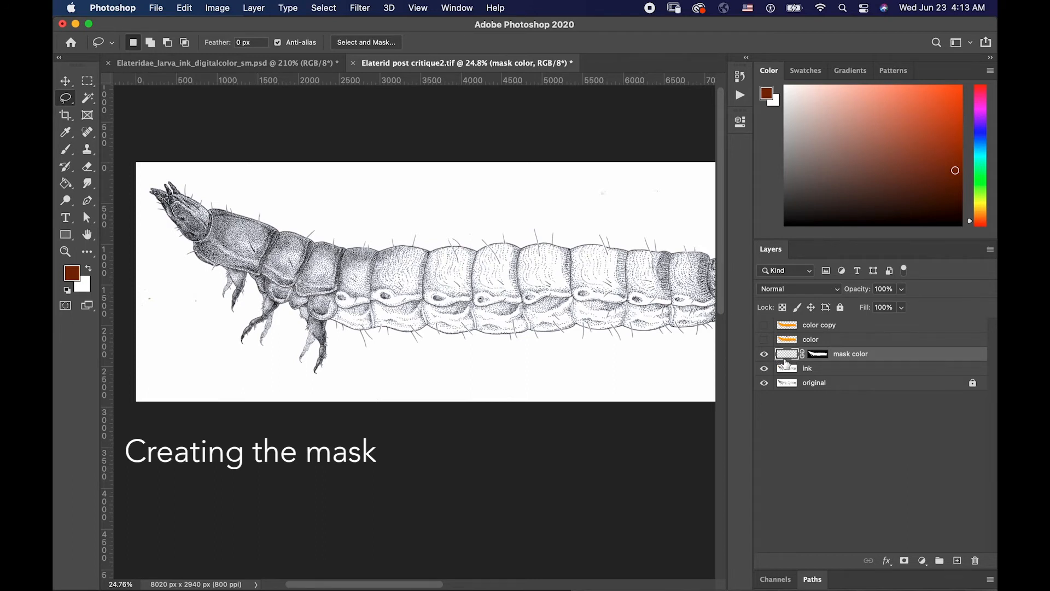
pyautogui.press('b')
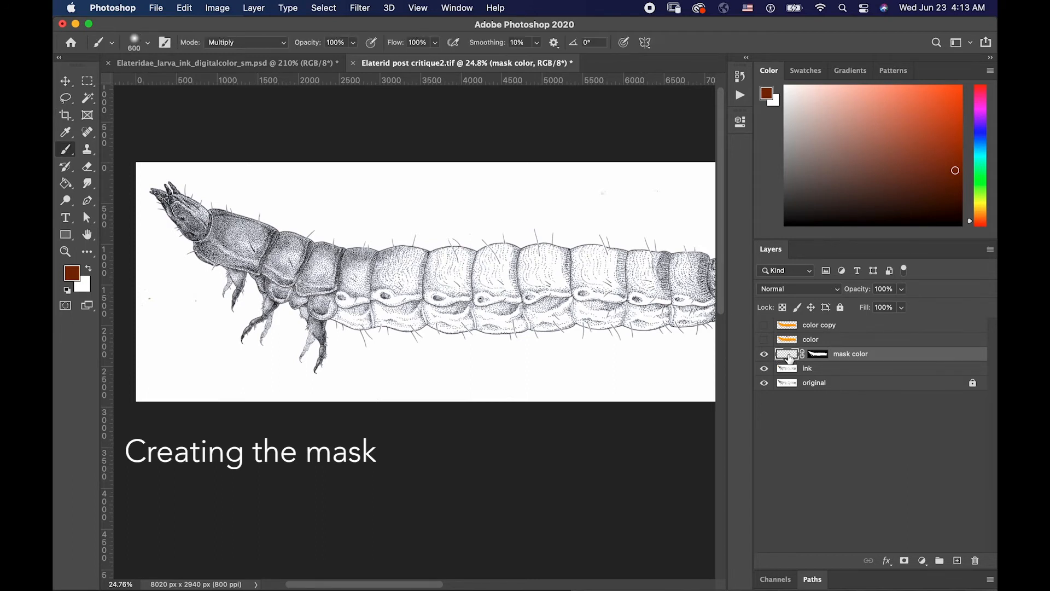
pyautogui.click(82, 270)
pyautogui.moveTo(354, 442); pyautogui.dragTo(358, 440)
pyautogui.moveTo(332, 326); pyautogui.dragTo(355, 285)
pyautogui.click(468, 286)
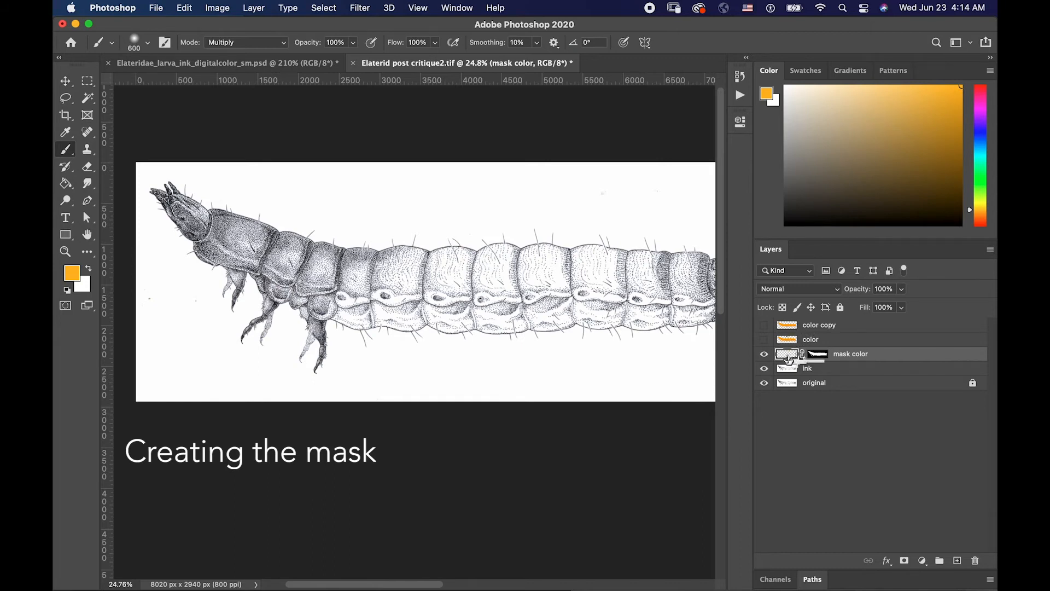
# - Add a layer named "color swatch" above the mask color layer, keeping the existing color layer hidden
pyautogui.click(764, 340)
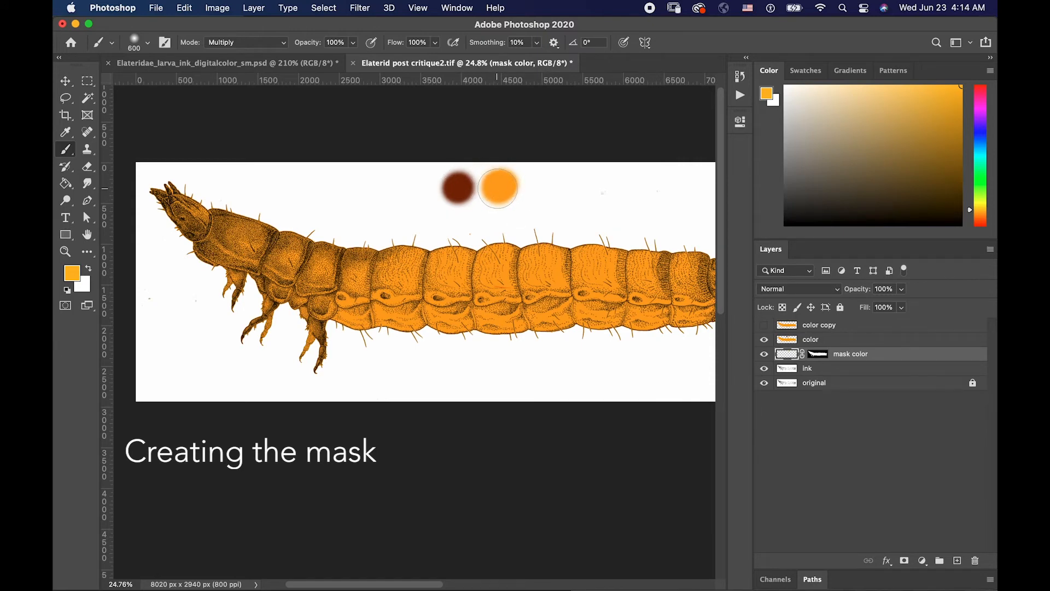
pyautogui.press('l')
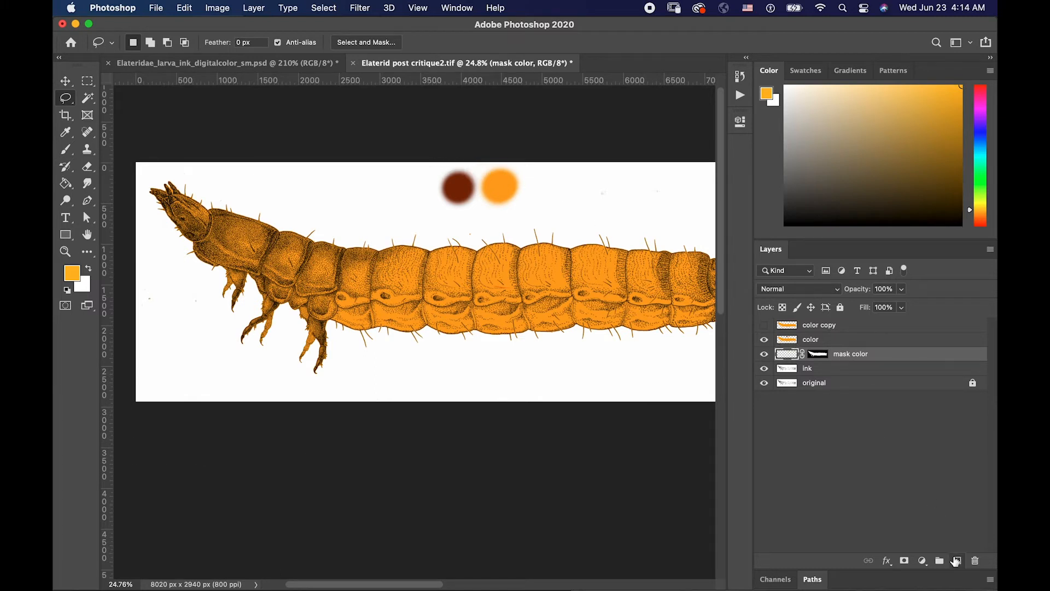
pyautogui.click(956, 561)
pyautogui.click(764, 340)
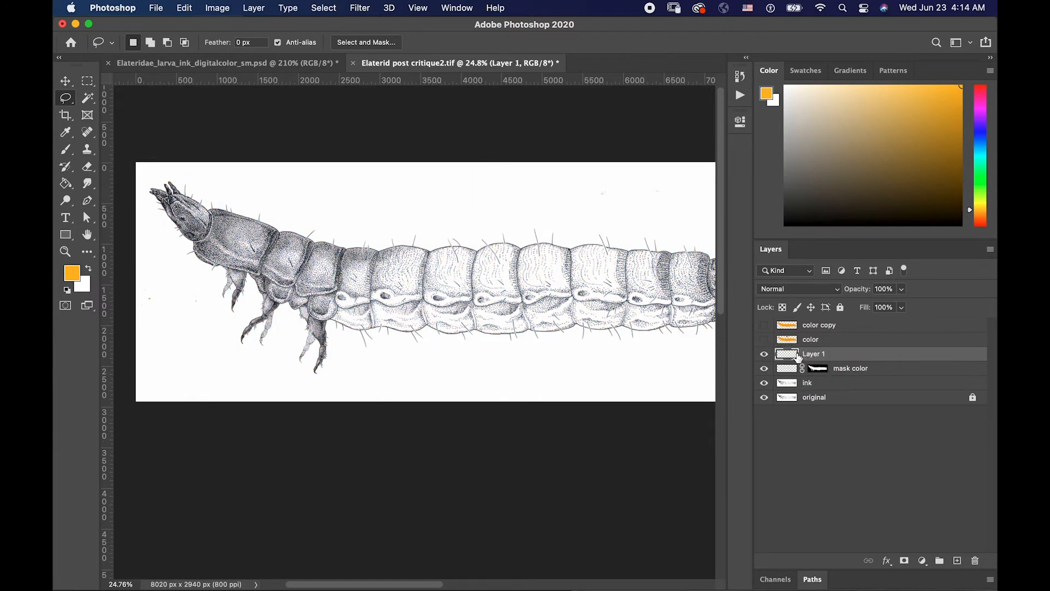
pyautogui.write('color swatch')
pyautogui.press('Return')
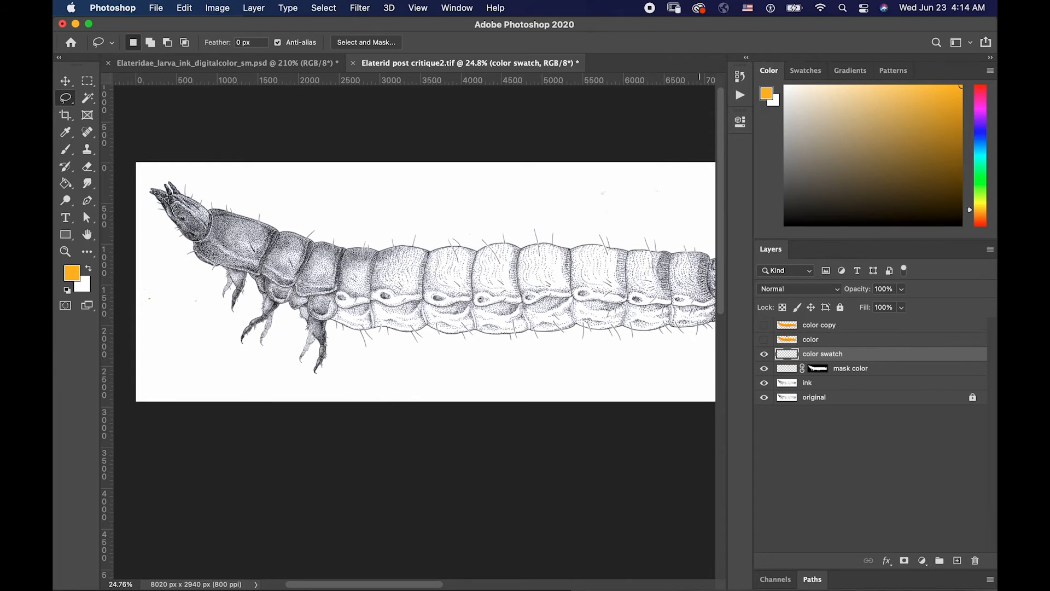
# - Brush an orange swatch and a dark brown (531207) swatch beside it on the blank area above the larva
pyautogui.press('b')
pyautogui.click(469, 184)
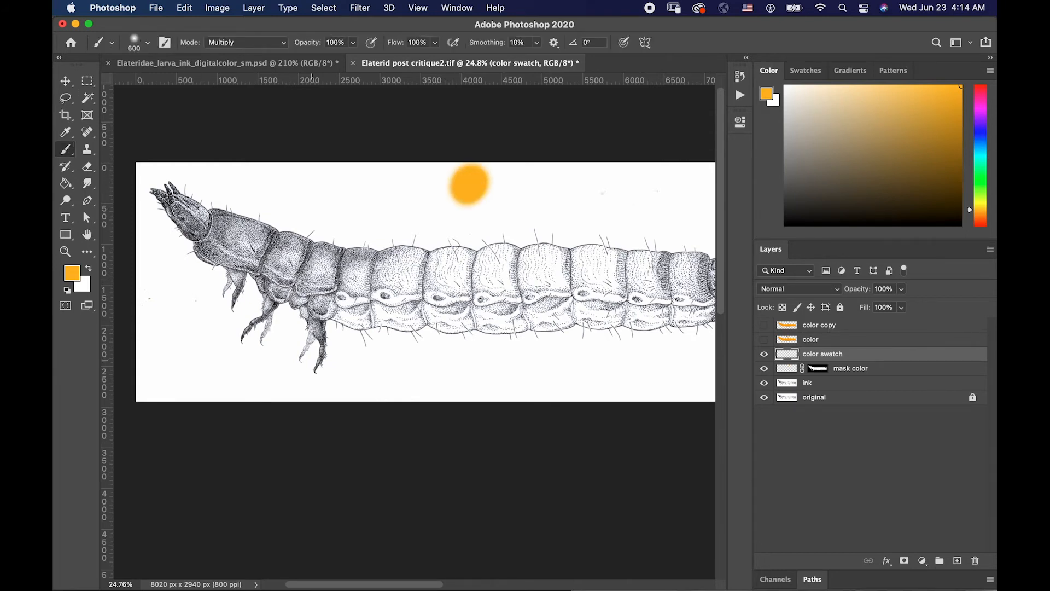
pyautogui.click(72, 273)
pyautogui.moveTo(357, 440); pyautogui.dragTo(357, 454)
pyautogui.click(332, 407)
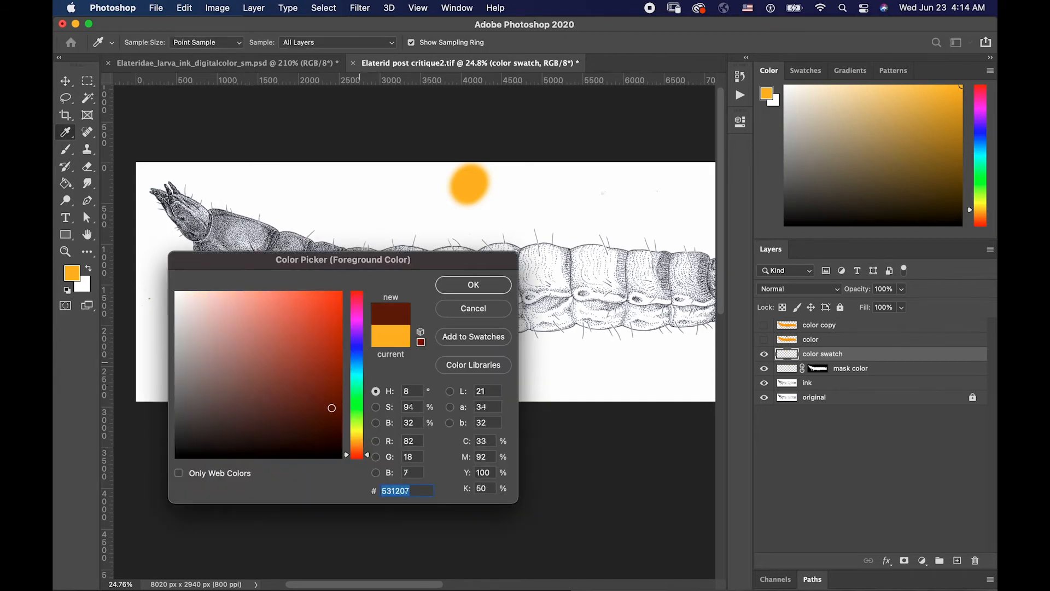
pyautogui.press('Return')
pyautogui.click(421, 192)
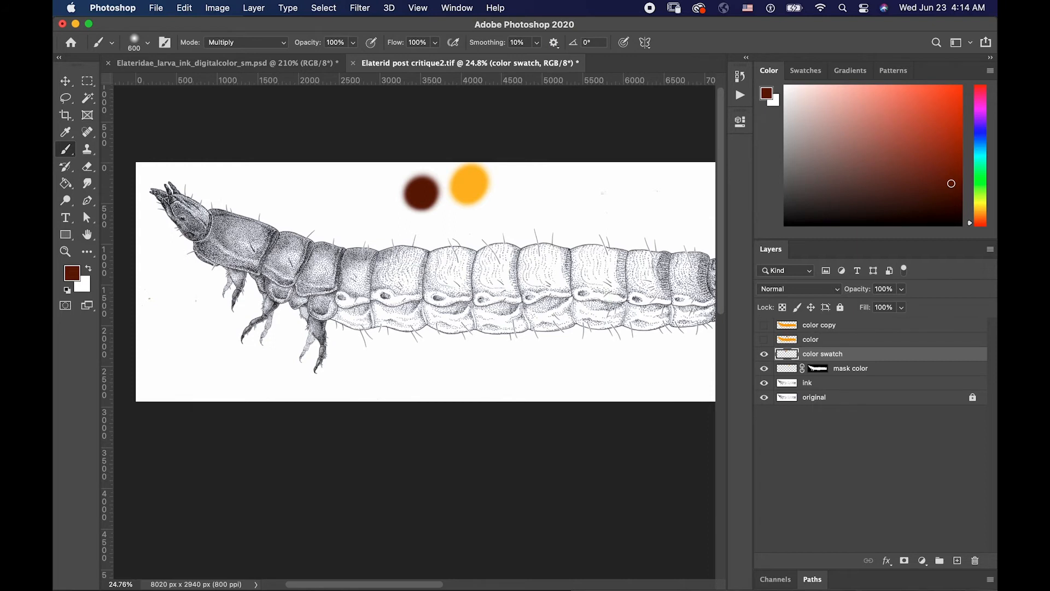
# - Target the mask color layer's image and sample the orange swatch (ffa800) as the foreground color
pyautogui.click(786, 368)
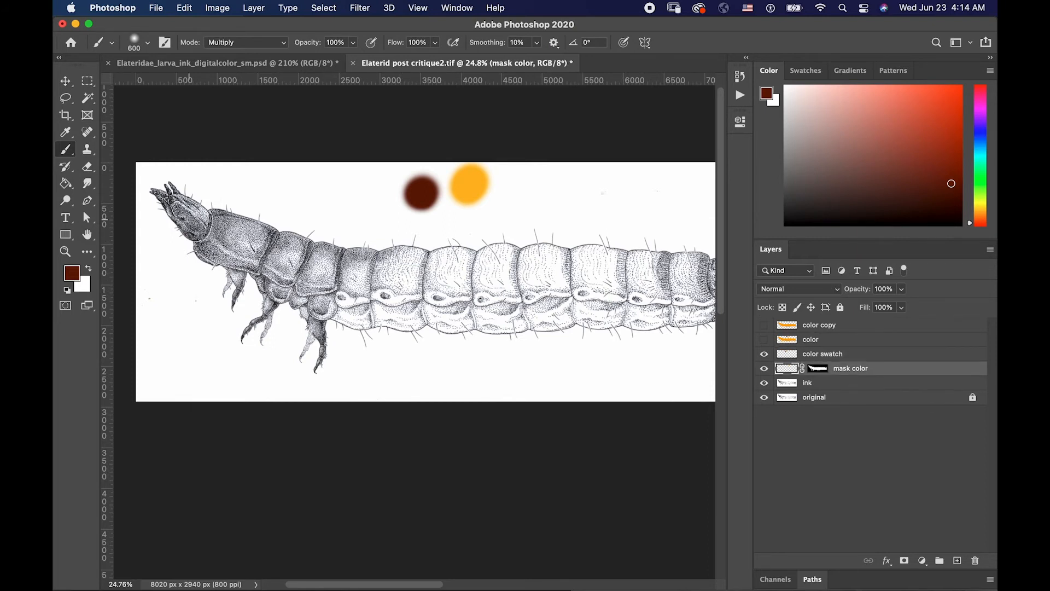
pyautogui.click(72, 272)
pyautogui.click(476, 192)
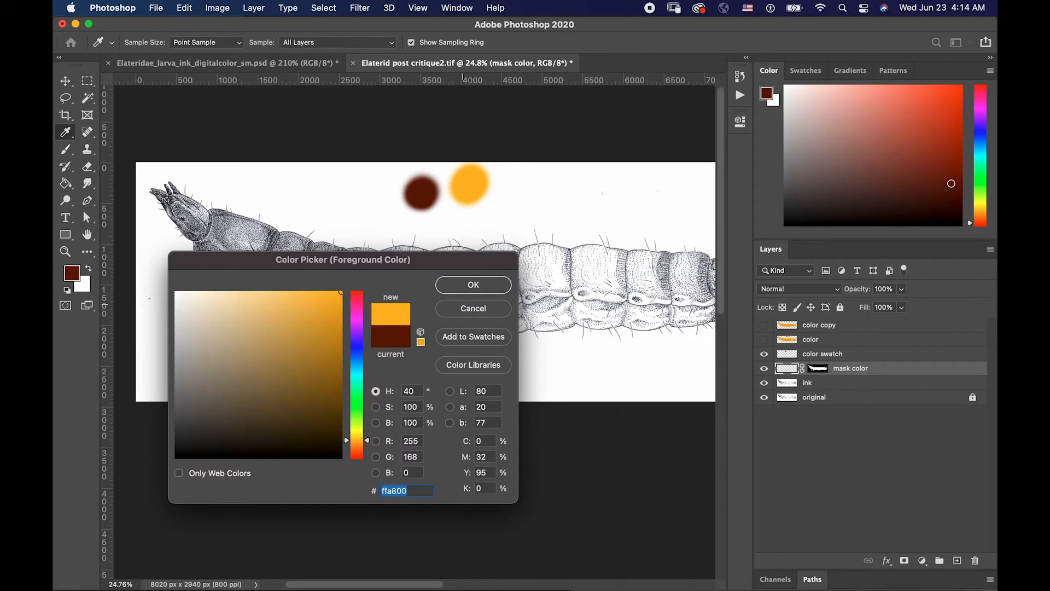
pyautogui.press('Return')
pyautogui.press('b')
pyautogui.moveTo(478, 268)
pyautogui.mouseDown()
pyautogui.moveTo(408, 278)
pyautogui.moveTo(257, 267)
pyautogui.mouseUp()
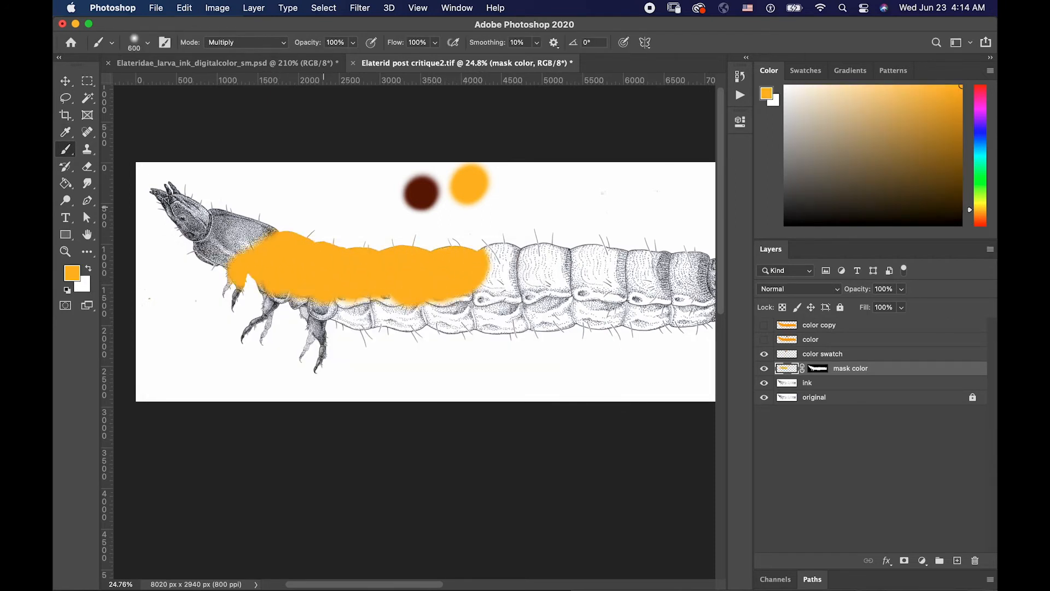
pyautogui.press('super+z')
# - Fill the mask color layer with the orange using the Paint Bucket and set the layer's blend mode to Multiply
pyautogui.press('g')
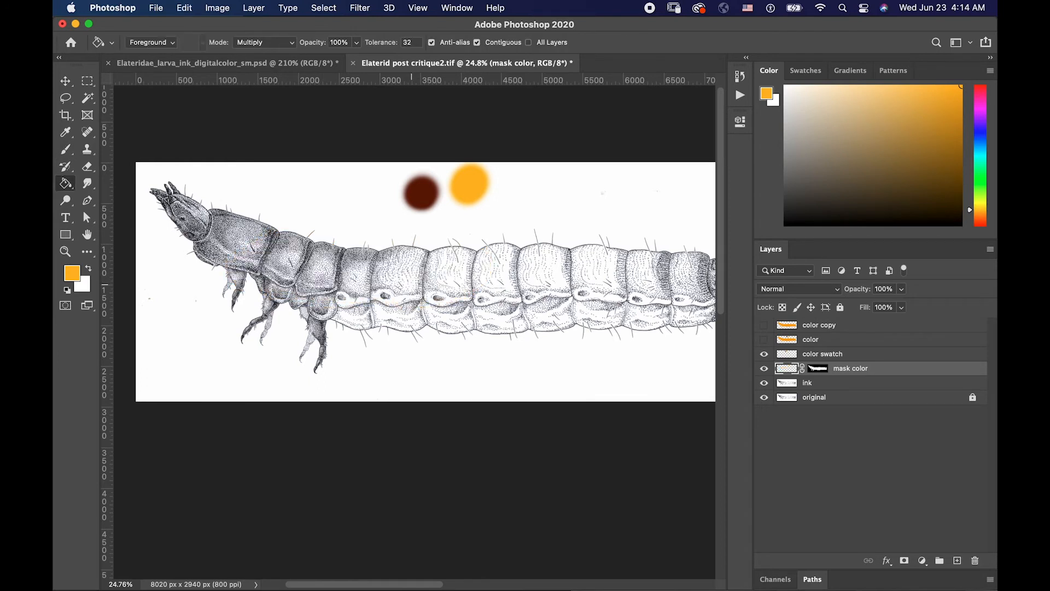
pyautogui.click(410, 284)
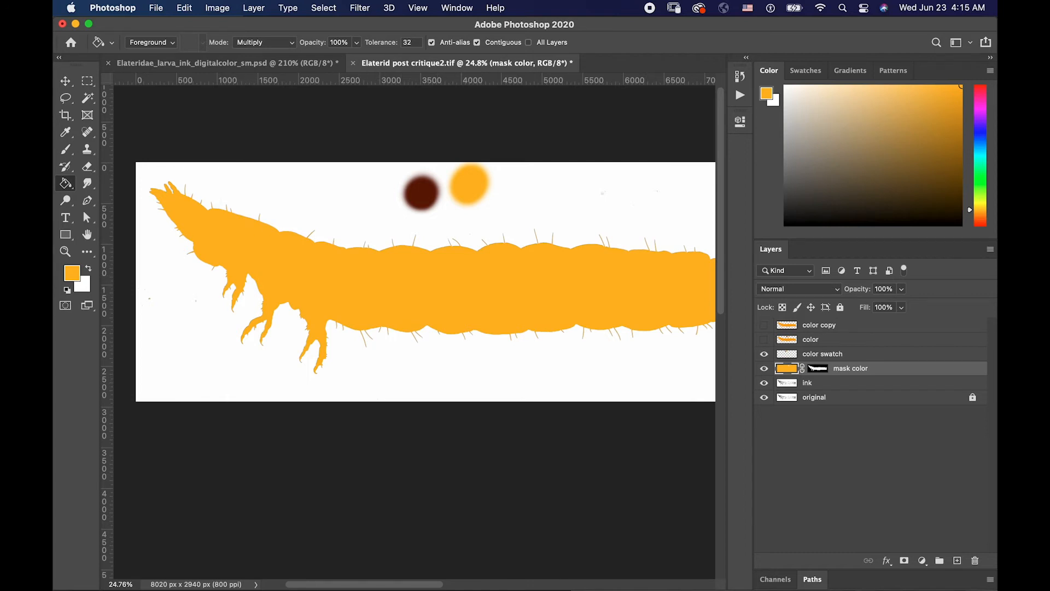
pyautogui.click(798, 288)
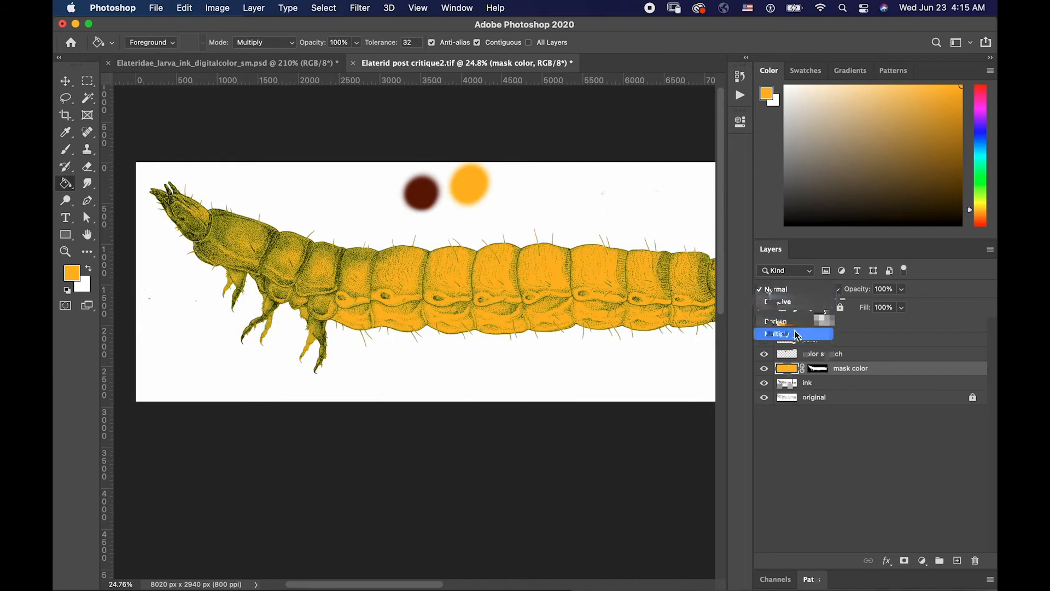
pyautogui.click(791, 335)
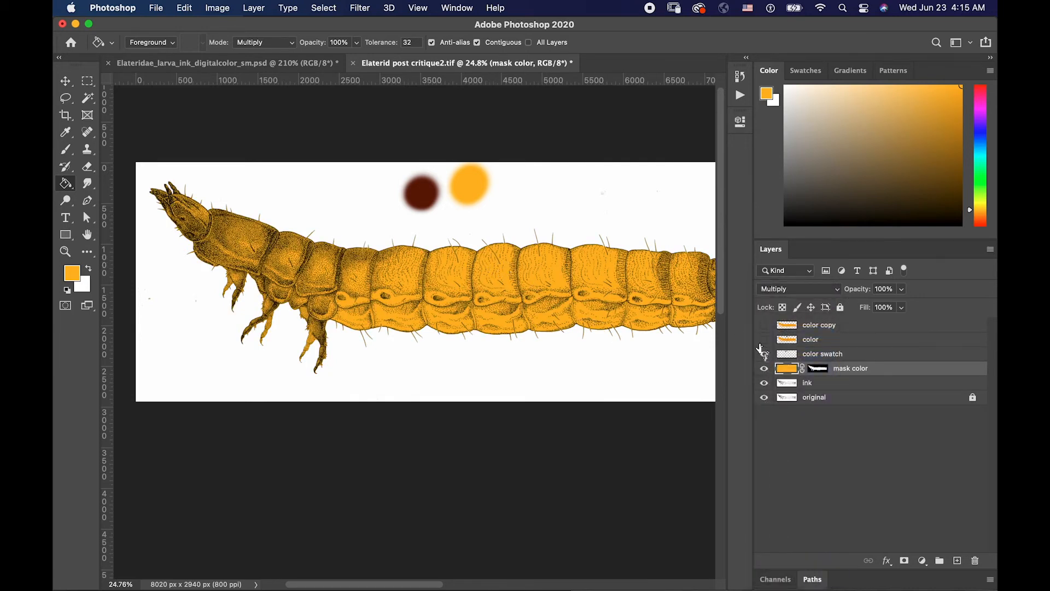
# - Hide the color swatch layer and activate the Brush
pyautogui.click(762, 355)
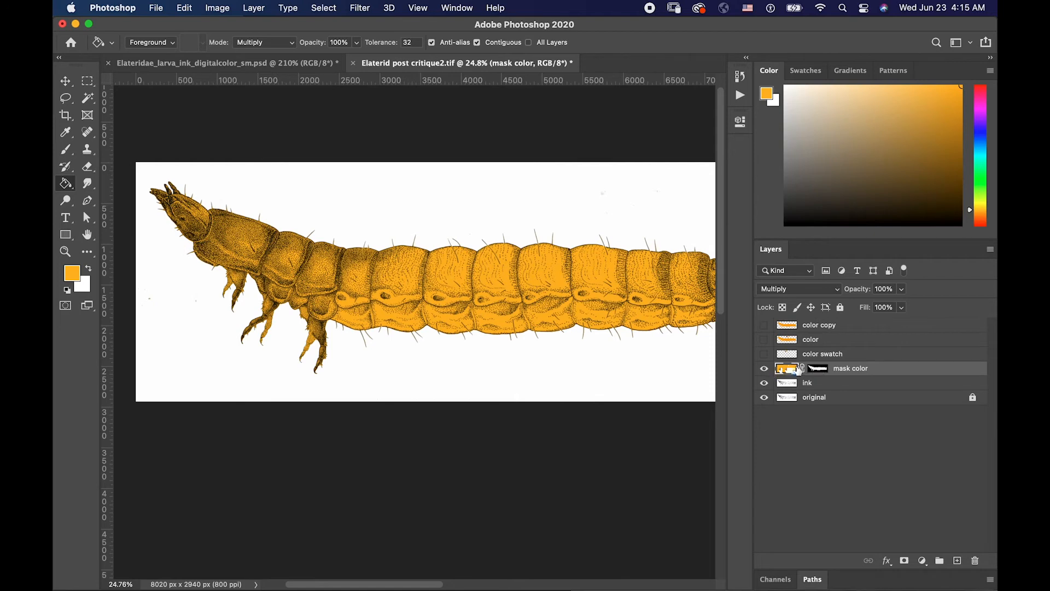
pyautogui.press('b')
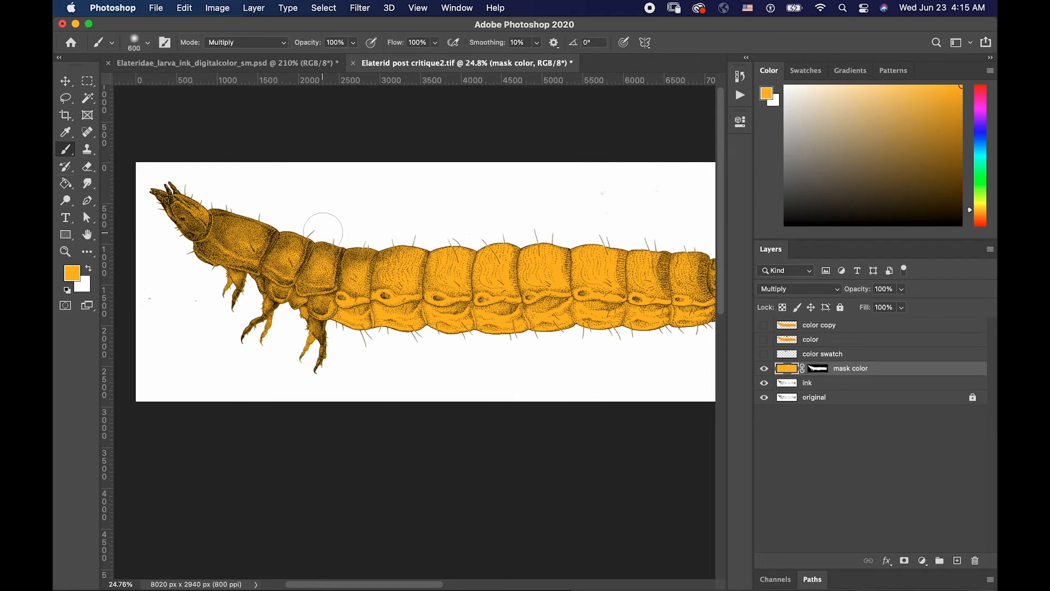
pyautogui.click(76, 273)
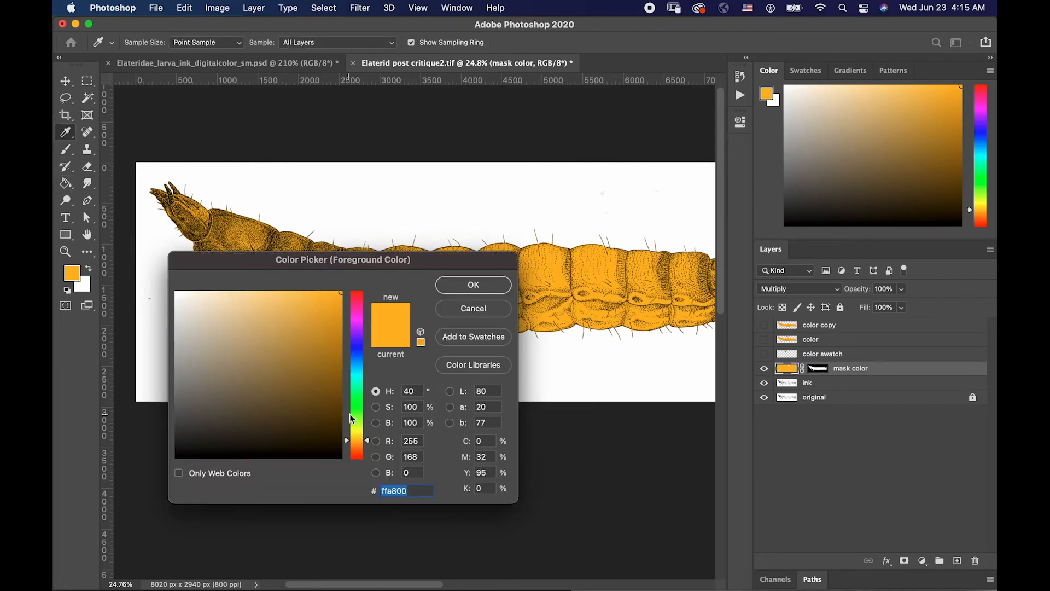
pyautogui.write('f')
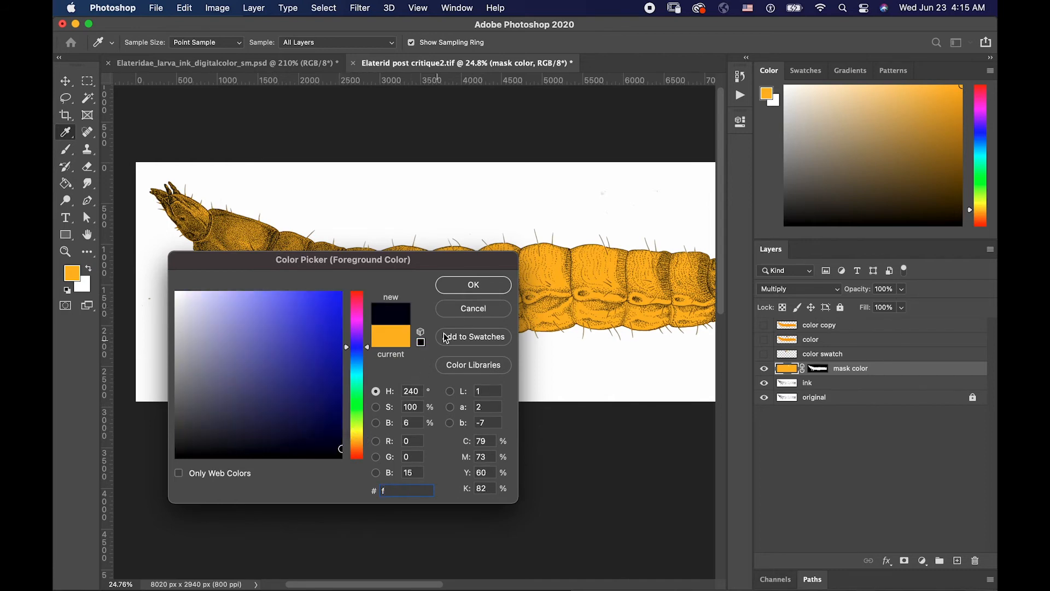
pyautogui.click(474, 310)
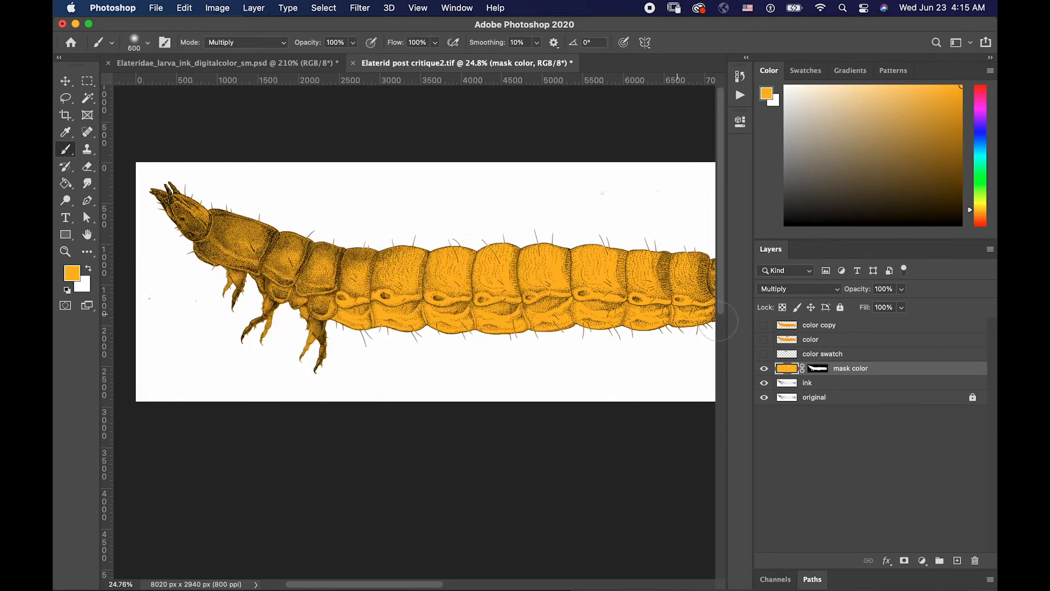
# - Show the color swatch layer and sample the dark brown swatch as the foreground color
pyautogui.click(764, 354)
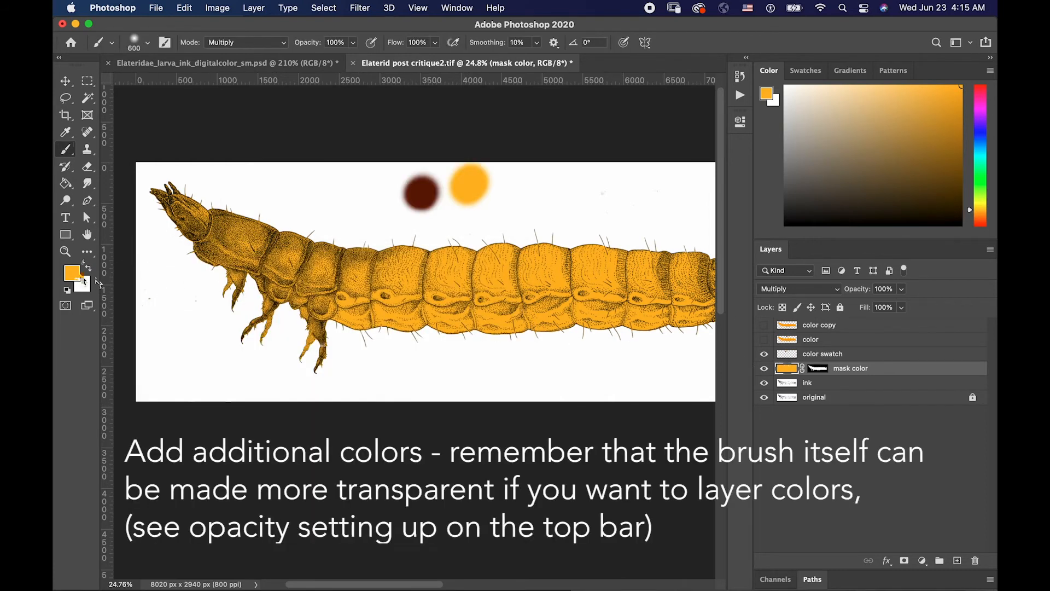
pyautogui.click(74, 275)
pyautogui.click(421, 191)
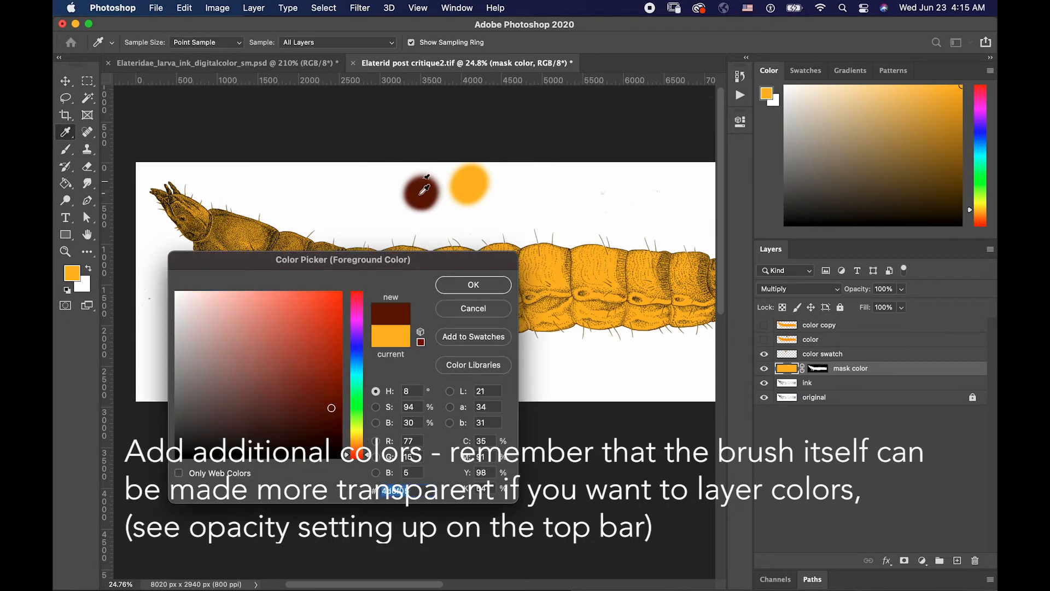
pyautogui.click(487, 288)
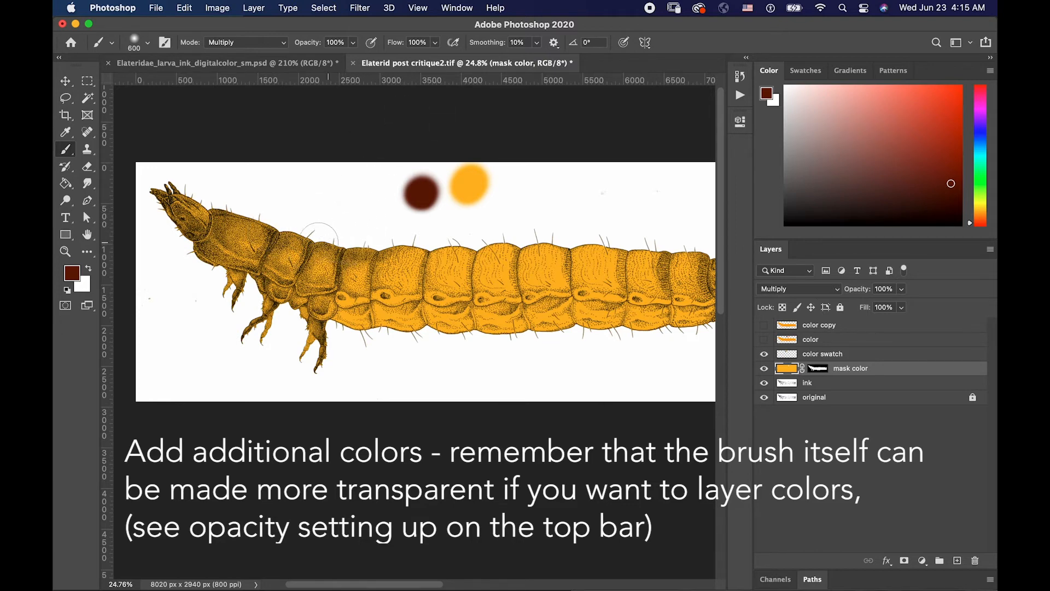
pyautogui.moveTo(327, 245)
pyautogui.mouseDown()
pyautogui.moveTo(309, 270)
pyautogui.moveTo(279, 249)
pyautogui.moveTo(236, 245)
pyautogui.moveTo(216, 204)
pyautogui.mouseUp()
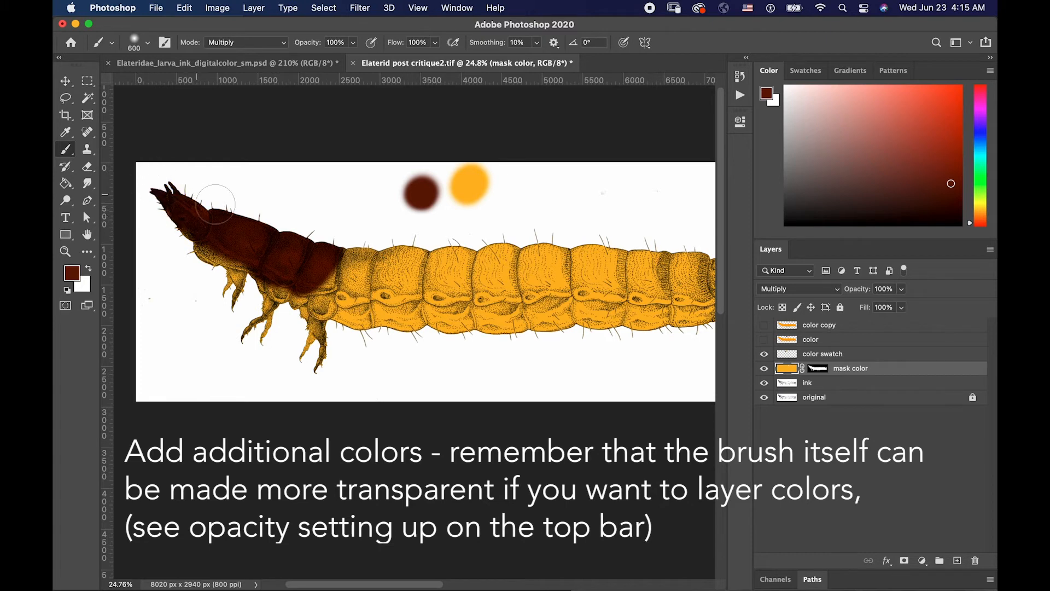
pyautogui.click(321, 266)
pyautogui.press('super+z')
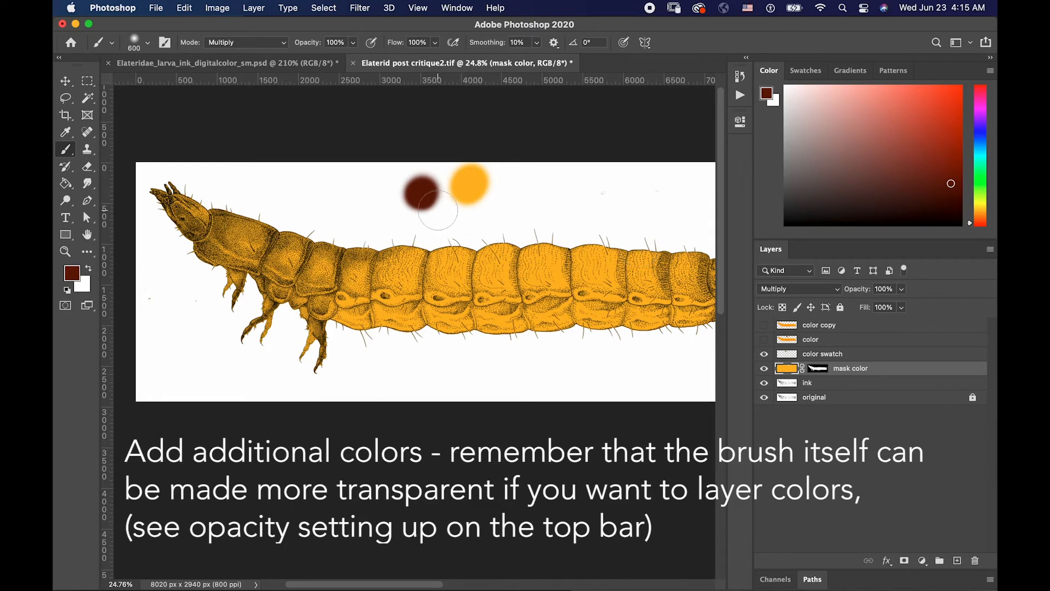
# - Set the brush opacity to 41% and brush dark brown over the head, thorax and legs and the upper front parts of the abdominal segments
pyautogui.click(351, 44)
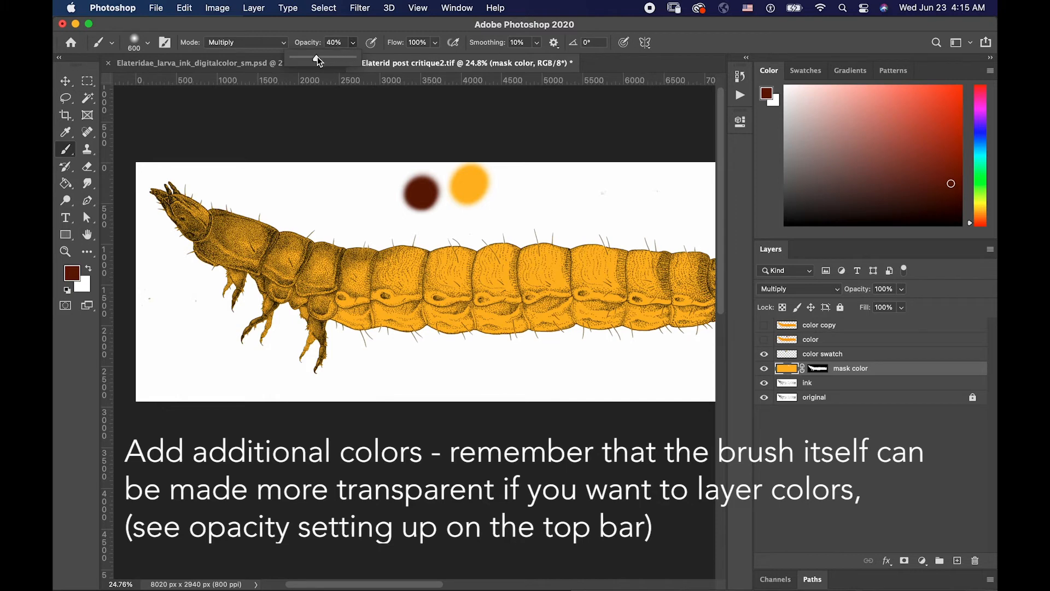
pyautogui.moveTo(304, 232)
pyautogui.mouseDown()
pyautogui.moveTo(292, 256)
pyautogui.moveTo(312, 270)
pyautogui.moveTo(407, 240)
pyautogui.mouseUp()
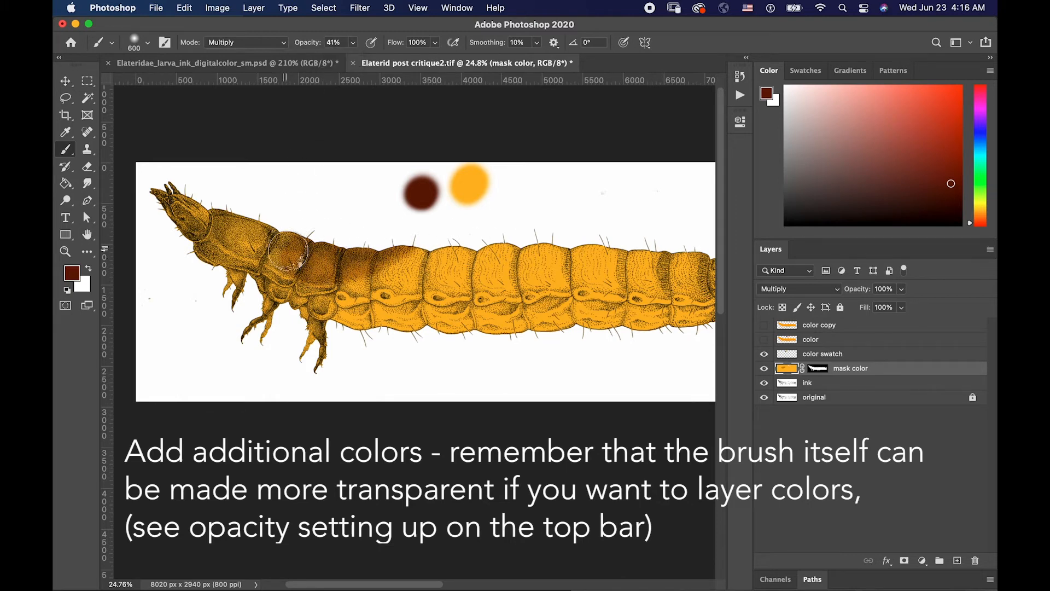
pyautogui.press('super+z')
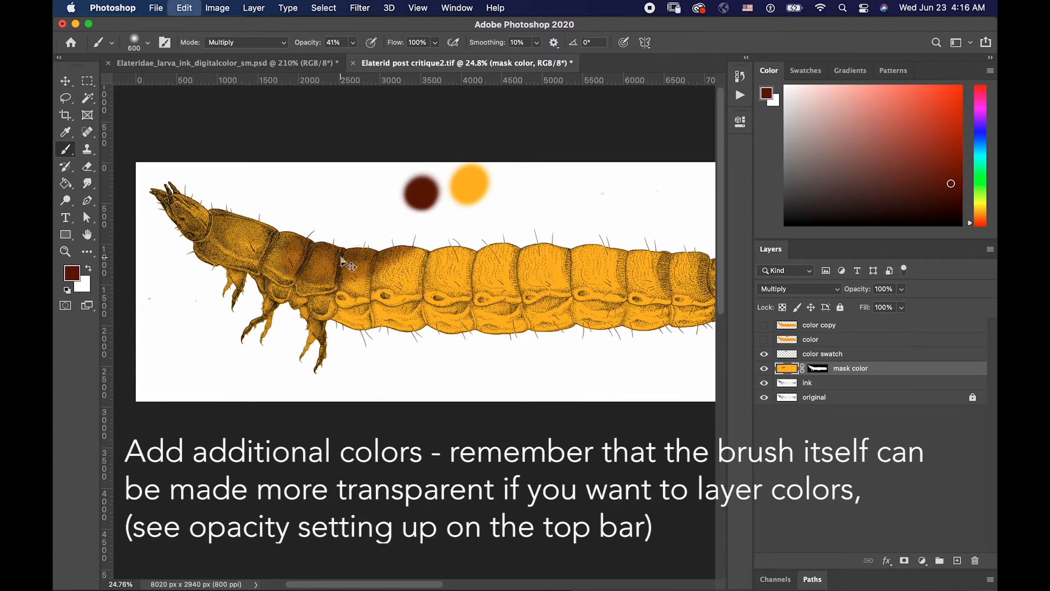
pyautogui.moveTo(159, 171)
pyautogui.mouseDown()
pyautogui.moveTo(188, 191)
pyautogui.moveTo(181, 234)
pyautogui.moveTo(248, 214)
pyautogui.moveTo(268, 218)
pyautogui.moveTo(265, 243)
pyautogui.moveTo(303, 246)
pyautogui.moveTo(248, 335)
pyautogui.moveTo(319, 354)
pyautogui.moveTo(326, 276)
pyautogui.moveTo(382, 234)
pyautogui.moveTo(594, 242)
pyautogui.moveTo(602, 253)
pyautogui.moveTo(648, 244)
pyautogui.mouseUp()
pyautogui.moveTo(667, 279); pyautogui.dragTo(687, 249)
pyautogui.press('super+z')
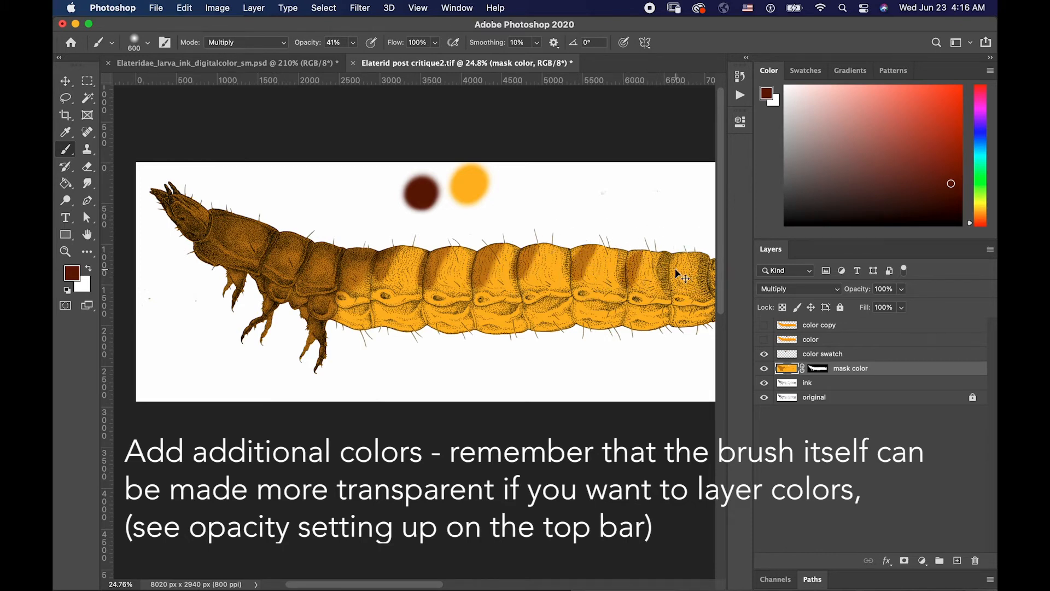
pyautogui.press('super+z')
pyautogui.moveTo(665, 289); pyautogui.dragTo(672, 244)
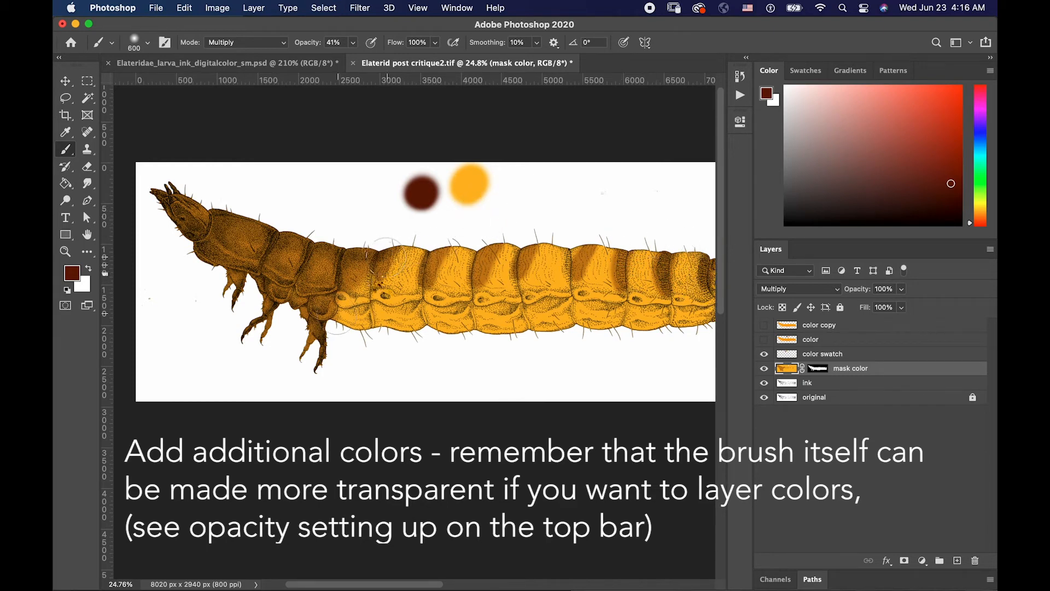
# - Enlarge the brush to 1000 px and brush soft dark brown shading along the lower edge of the abdomen
pyautogui.moveTo(390, 345)
pyautogui.mouseDown()
pyautogui.moveTo(439, 343)
pyautogui.moveTo(351, 338)
pyautogui.moveTo(697, 335)
pyautogui.mouseUp()
pyautogui.press('super+z')
pyautogui.press(']')
pyautogui.press(']')
pyautogui.press(']')
pyautogui.press(']')
pyautogui.click(146, 42)
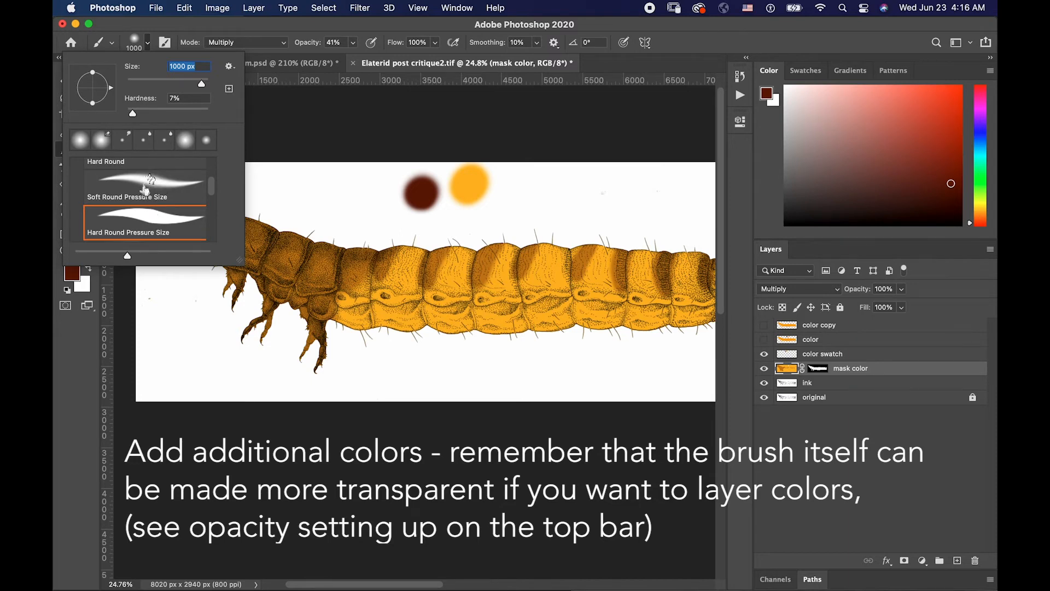
pyautogui.moveTo(211, 187); pyautogui.dragTo(211, 196)
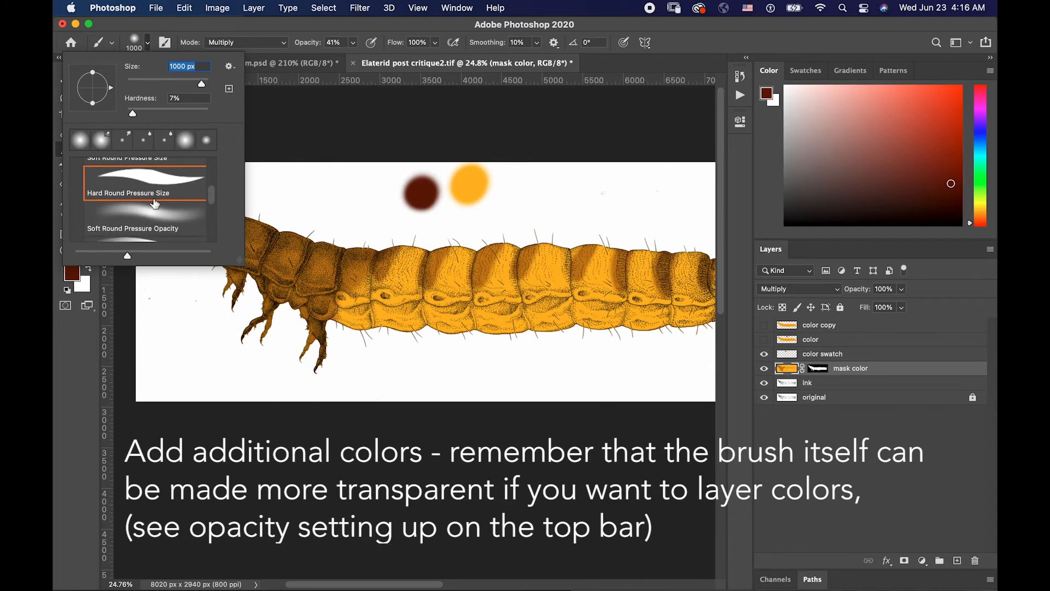
pyautogui.moveTo(212, 194)
pyautogui.mouseDown()
pyautogui.moveTo(208, 229)
pyautogui.moveTo(212, 178)
pyautogui.mouseUp()
pyautogui.click(346, 159)
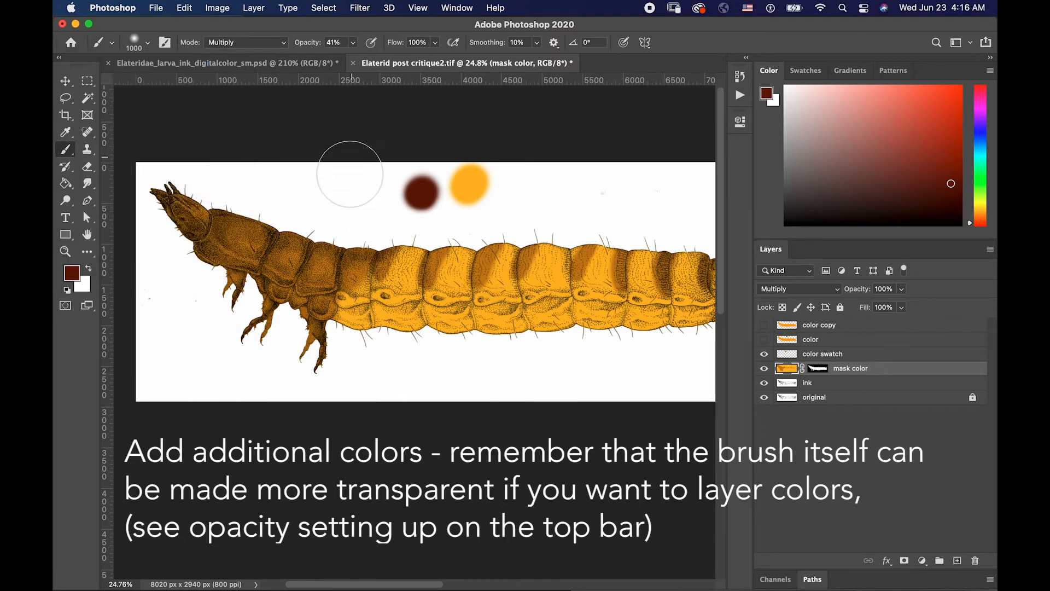
pyautogui.moveTo(347, 352); pyautogui.dragTo(452, 353)
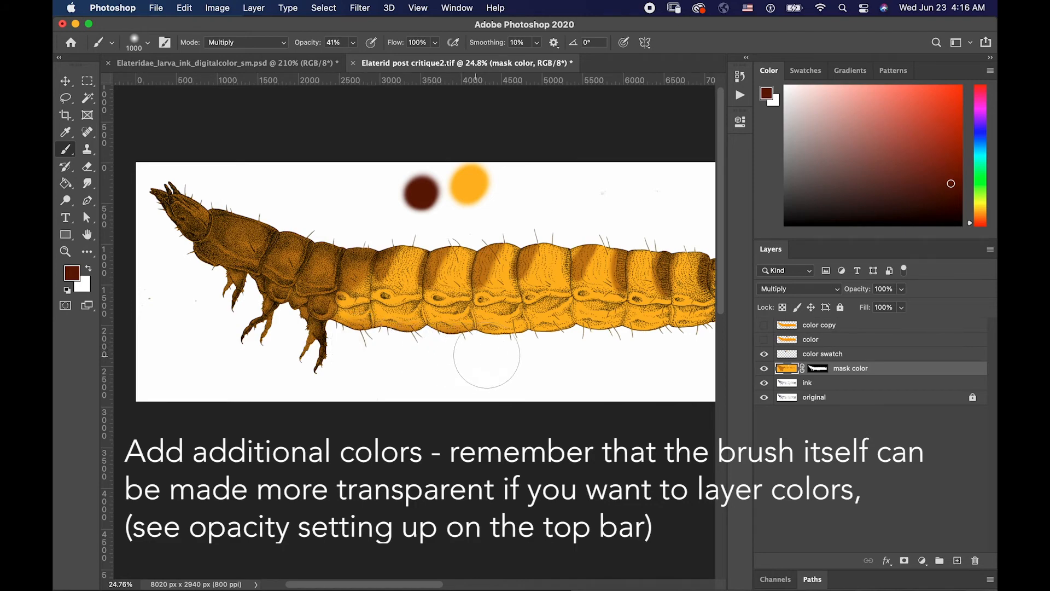
pyautogui.scroll(3, 450, 344)
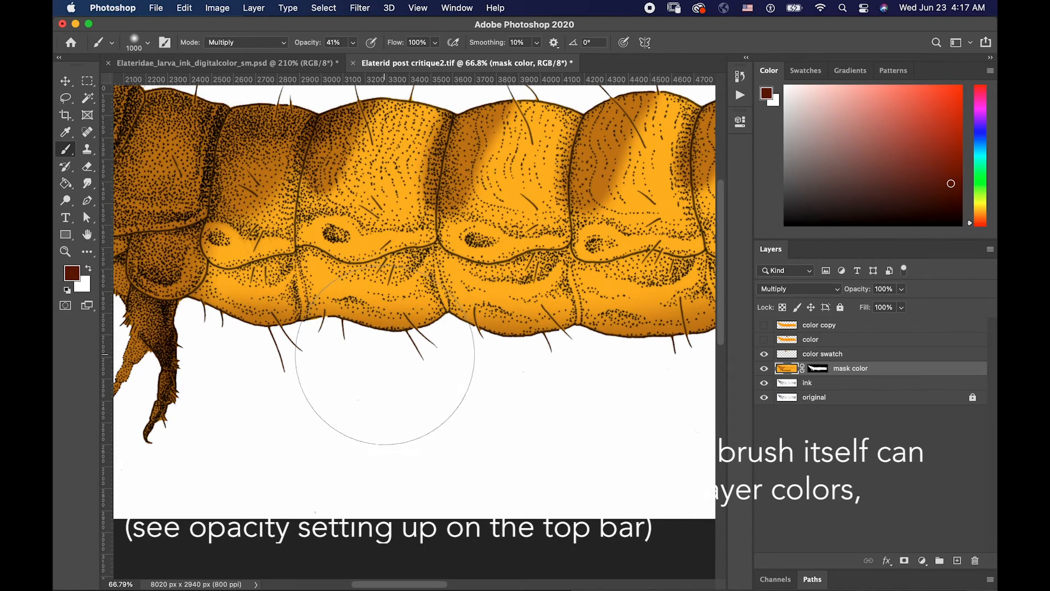
pyautogui.press('[')
pyautogui.press('[')
pyautogui.press('[')
pyautogui.press('[')
pyautogui.press('[')
pyautogui.press('[')
pyautogui.press('[')
pyautogui.press('[')
pyautogui.press('[')
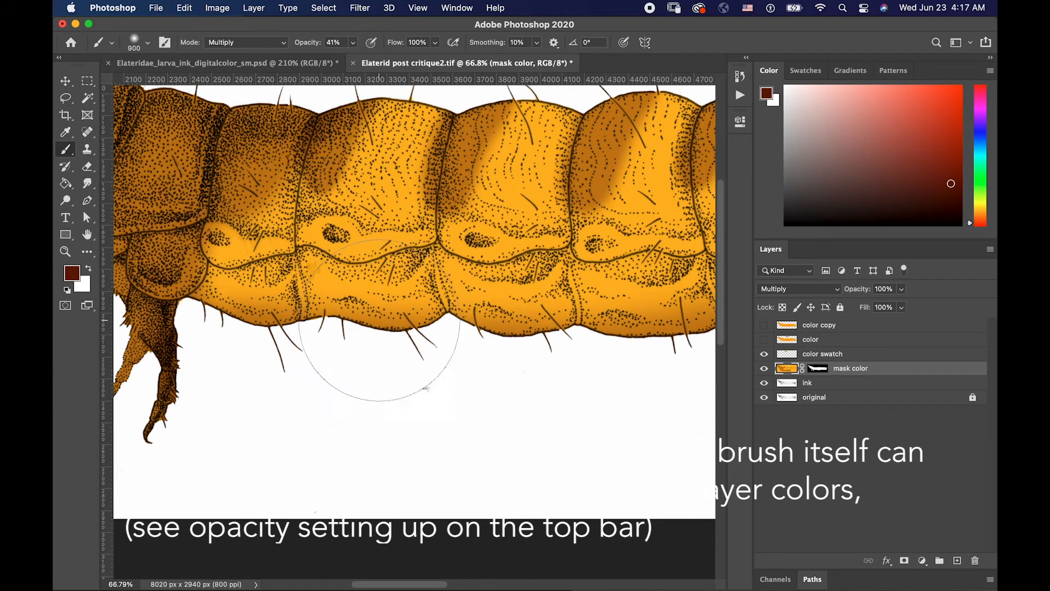
pyautogui.moveTo(345, 331)
pyautogui.mouseDown()
pyautogui.moveTo(405, 336)
pyautogui.moveTo(462, 323)
pyautogui.mouseUp()
pyautogui.moveTo(301, 324)
pyautogui.mouseDown()
pyautogui.moveTo(309, 266)
pyautogui.moveTo(393, 297)
pyautogui.moveTo(424, 286)
pyautogui.moveTo(583, 288)
pyautogui.mouseUp()
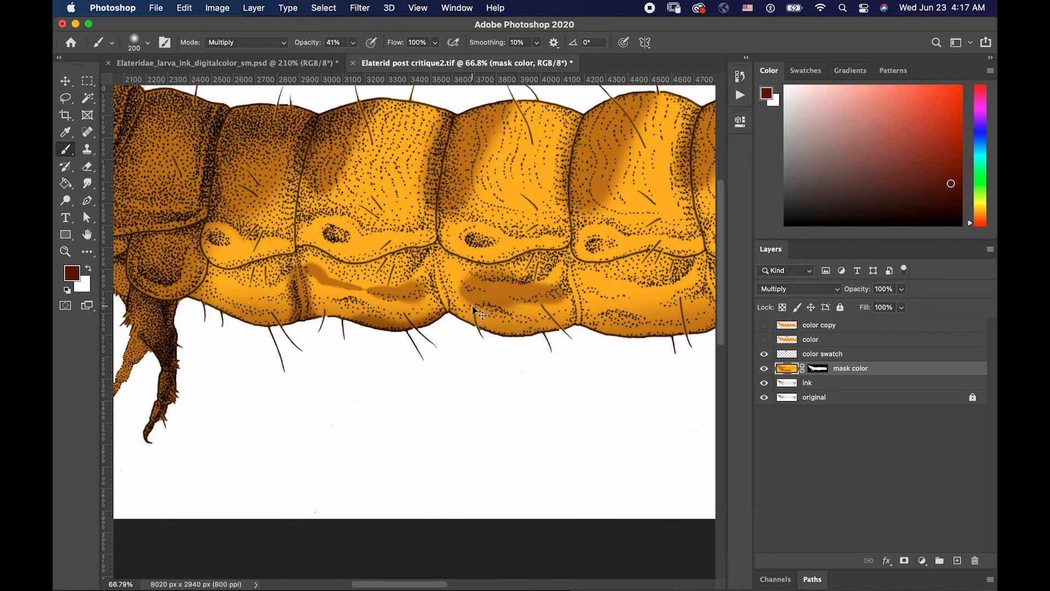
pyautogui.press('super+z')
pyautogui.press('super+z')
pyautogui.press('super+z')
pyautogui.press('super+z')
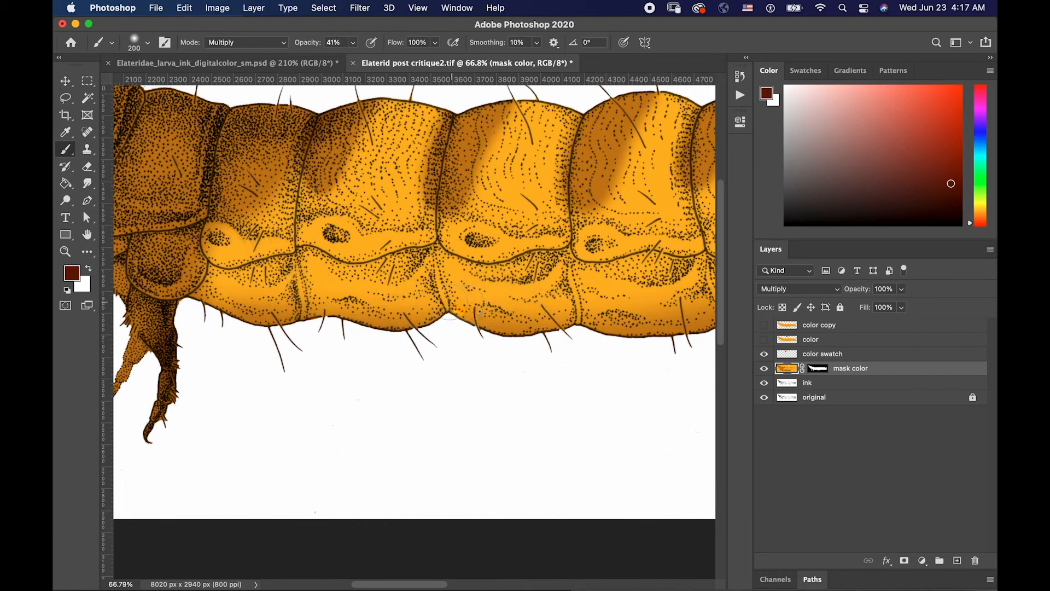
# - Resize the brush to 200 px and darken the upper part of the first abdominal segment behind the thorax
pyautogui.press('[')
pyautogui.press('[')
pyautogui.press('[')
pyautogui.press('[')
pyautogui.press('[')
pyautogui.press('[')
pyautogui.press('[')
pyautogui.press(']')
pyautogui.press(']')
pyautogui.press(']')
pyautogui.press(']')
pyautogui.press(']')
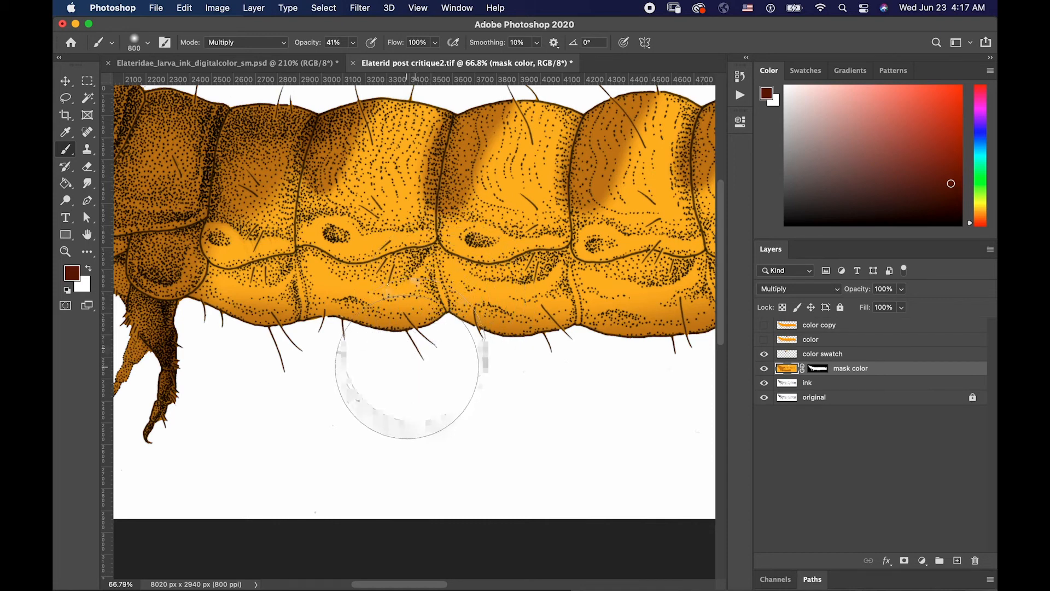
pyautogui.press('[')
pyautogui.press('[')
pyautogui.press('[')
pyautogui.press('[')
pyautogui.press('[')
pyautogui.press('[')
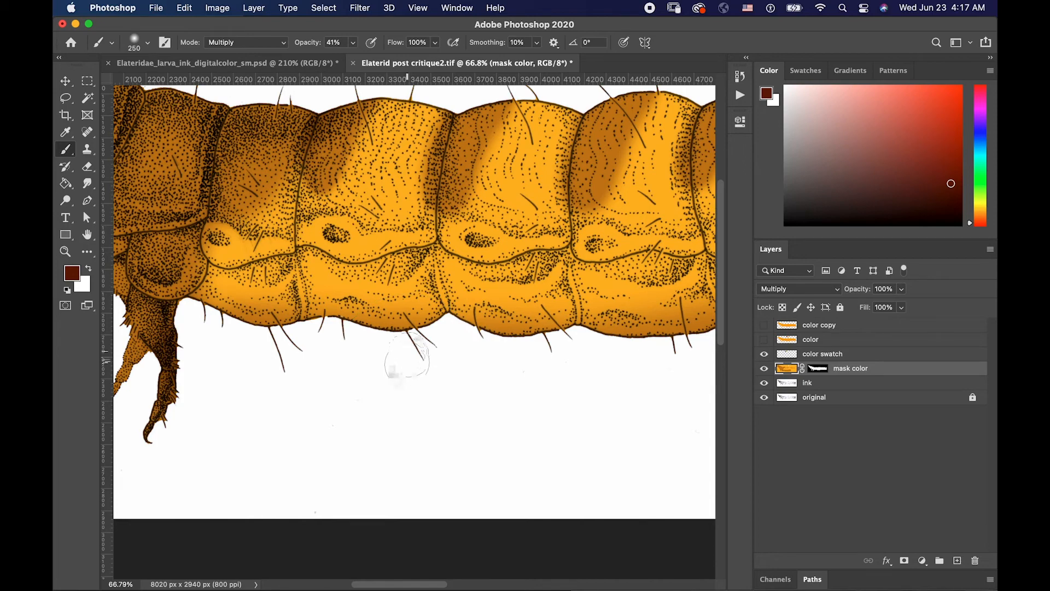
pyautogui.moveTo(249, 153)
pyautogui.mouseDown()
pyautogui.moveTo(261, 135)
pyautogui.moveTo(249, 141)
pyautogui.moveTo(294, 121)
pyautogui.mouseUp()
# - Brush a second pass of dark brown over the upper plates of the three thoracic segments
pyautogui.scroll(-5, 382, 230)
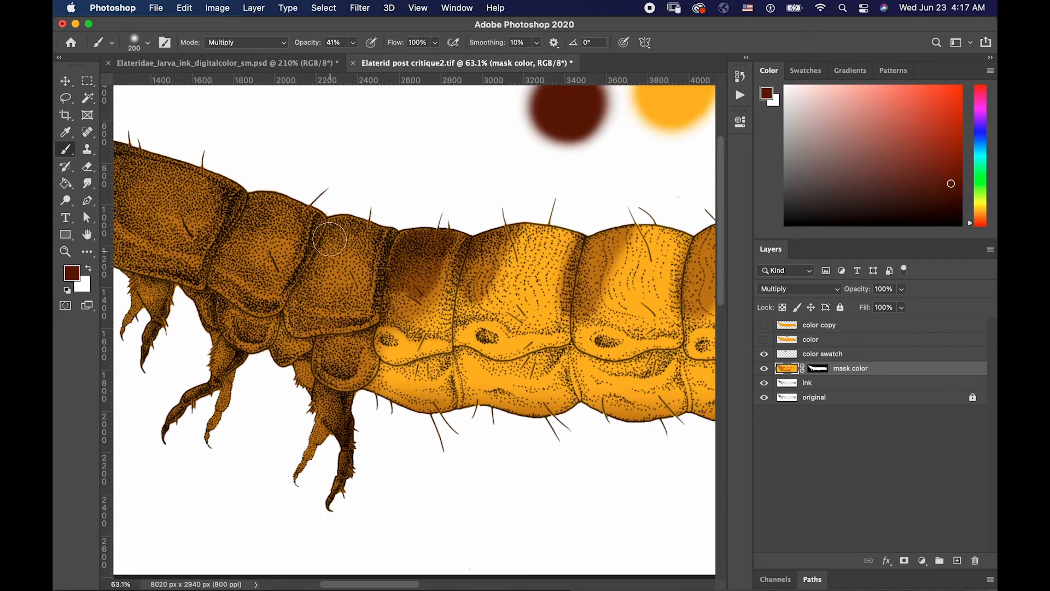
pyautogui.moveTo(340, 247)
pyautogui.mouseDown()
pyautogui.moveTo(366, 248)
pyautogui.moveTo(365, 290)
pyautogui.moveTo(380, 262)
pyautogui.moveTo(335, 329)
pyautogui.moveTo(387, 303)
pyautogui.mouseUp()
pyautogui.moveTo(277, 283); pyautogui.dragTo(302, 316)
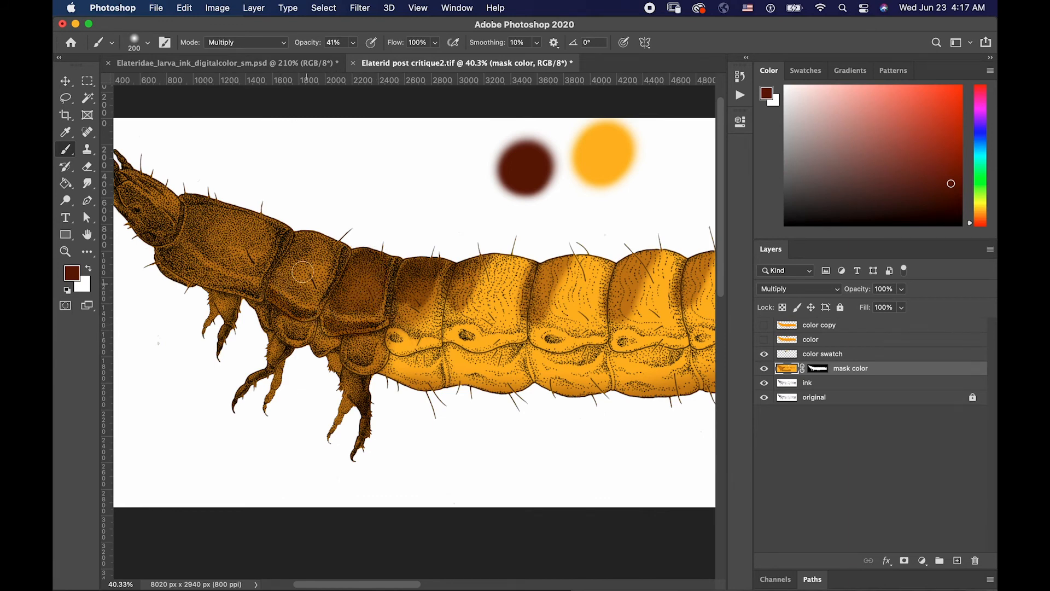
pyautogui.moveTo(257, 235)
pyautogui.mouseDown()
pyautogui.moveTo(255, 260)
pyautogui.moveTo(240, 246)
pyautogui.moveTo(242, 201)
pyautogui.moveTo(213, 226)
pyautogui.moveTo(195, 231)
pyautogui.moveTo(194, 221)
pyautogui.moveTo(217, 262)
pyautogui.moveTo(252, 274)
pyautogui.moveTo(264, 258)
pyautogui.moveTo(216, 267)
pyautogui.mouseUp()
pyautogui.press('super+z')
pyautogui.moveTo(215, 194)
pyautogui.mouseDown()
pyautogui.moveTo(192, 229)
pyautogui.moveTo(224, 268)
pyautogui.moveTo(275, 236)
pyautogui.moveTo(240, 238)
pyautogui.moveTo(216, 216)
pyautogui.mouseUp()
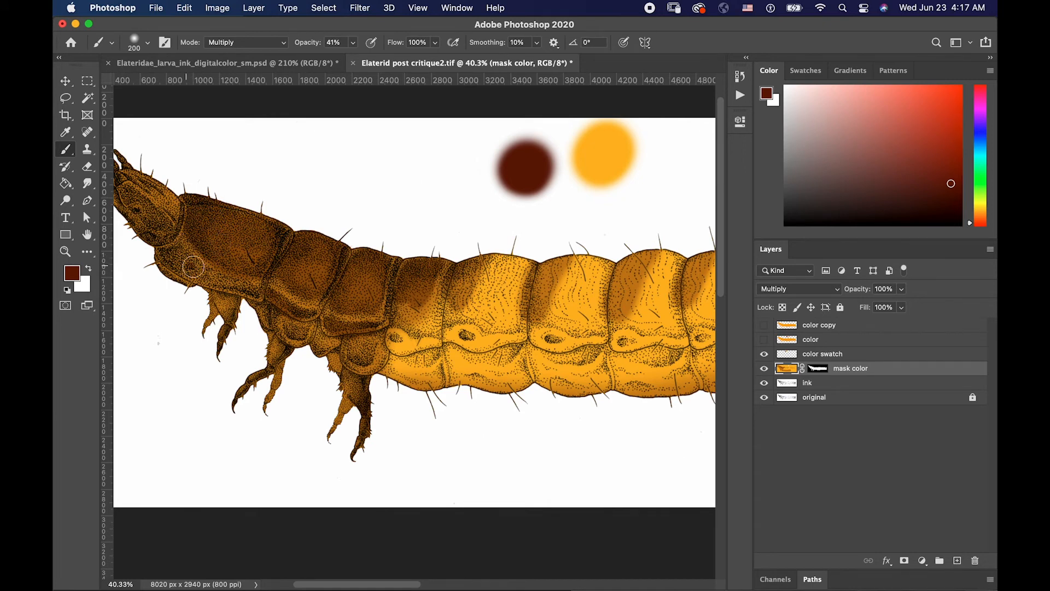
# - Brush another pass of dark brown over the lower parts of the three thoracic segments
pyautogui.moveTo(172, 257)
pyautogui.mouseDown()
pyautogui.moveTo(267, 292)
pyautogui.moveTo(219, 304)
pyautogui.moveTo(214, 346)
pyautogui.moveTo(311, 331)
pyautogui.moveTo(357, 345)
pyautogui.moveTo(327, 341)
pyautogui.mouseUp()
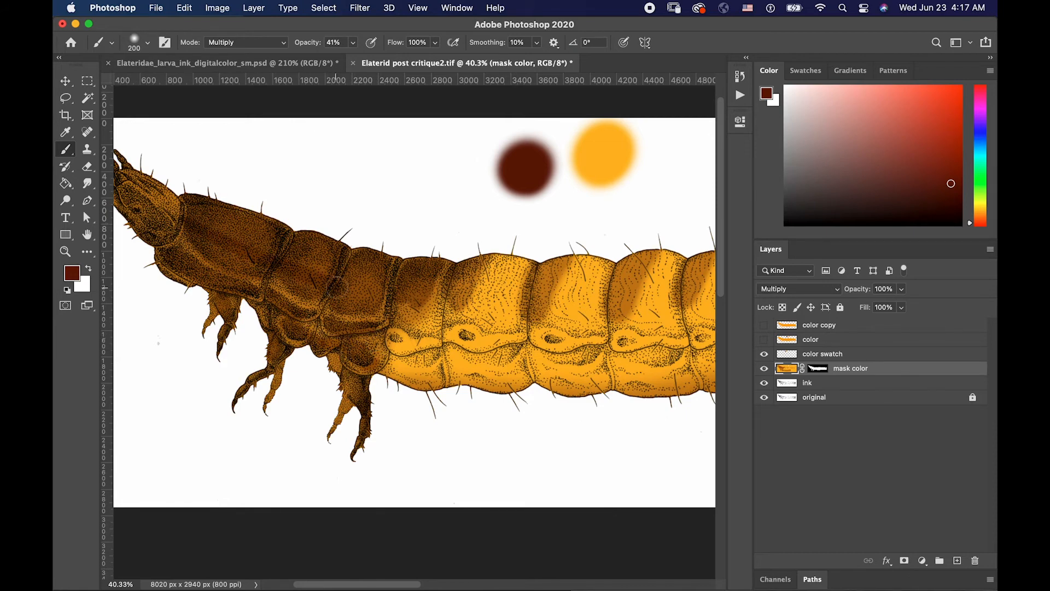
pyautogui.press('x')
pyautogui.press('super+z')
pyautogui.press('super+z')
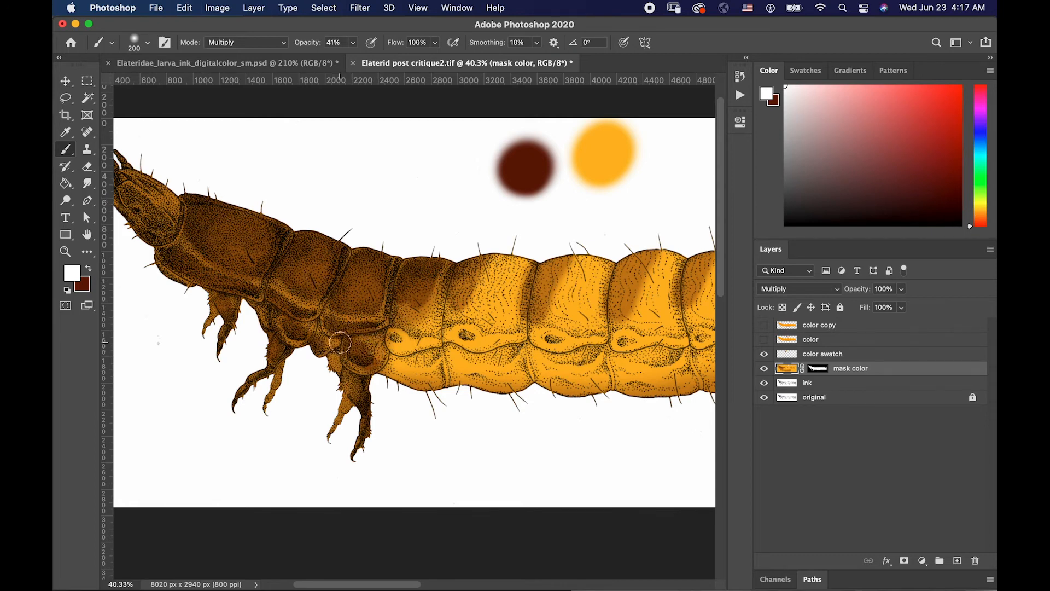
pyautogui.press('super+z')
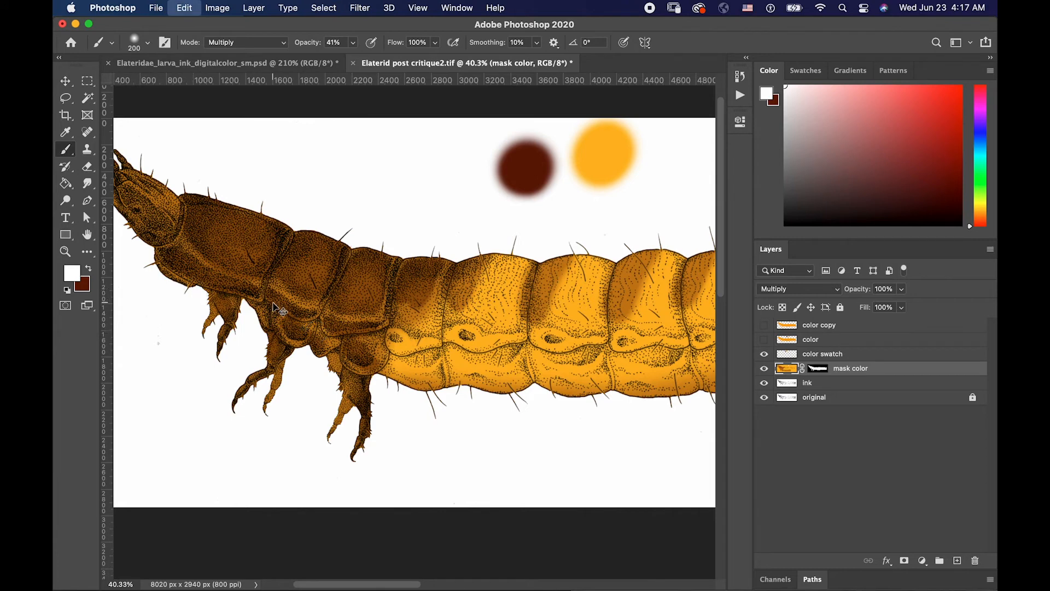
pyautogui.click(88, 268)
# - Brush more dark brown over the head and the tail segment of the larva
pyautogui.moveTo(166, 207)
pyautogui.mouseDown()
pyautogui.moveTo(268, 232)
pyautogui.moveTo(304, 254)
pyautogui.moveTo(290, 262)
pyautogui.moveTo(277, 252)
pyautogui.mouseUp()
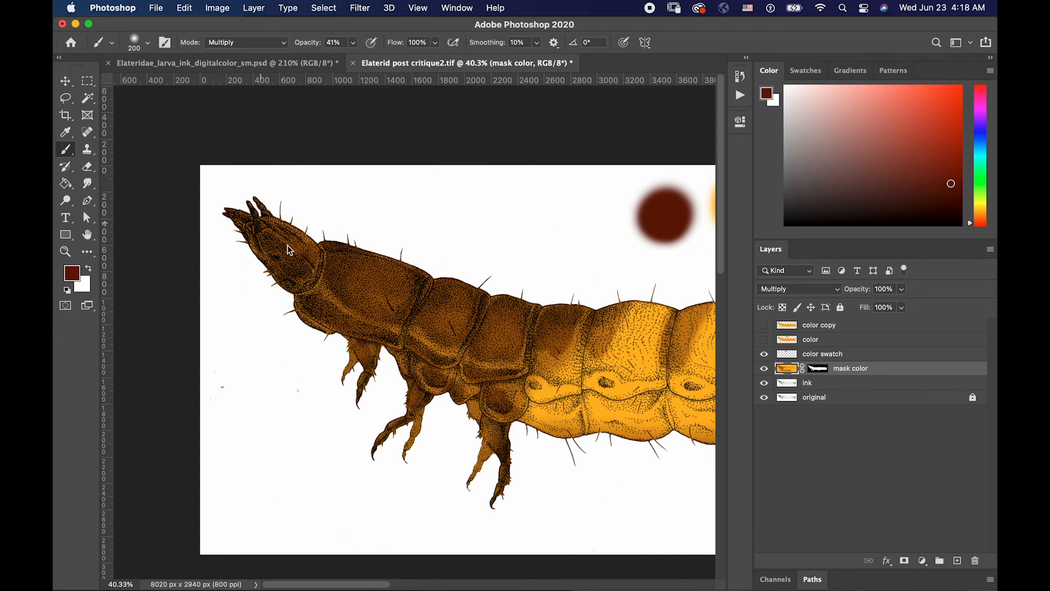
pyautogui.scroll(-3, 547, 400)
pyautogui.moveTo(565, 379); pyautogui.dragTo(333, 321)
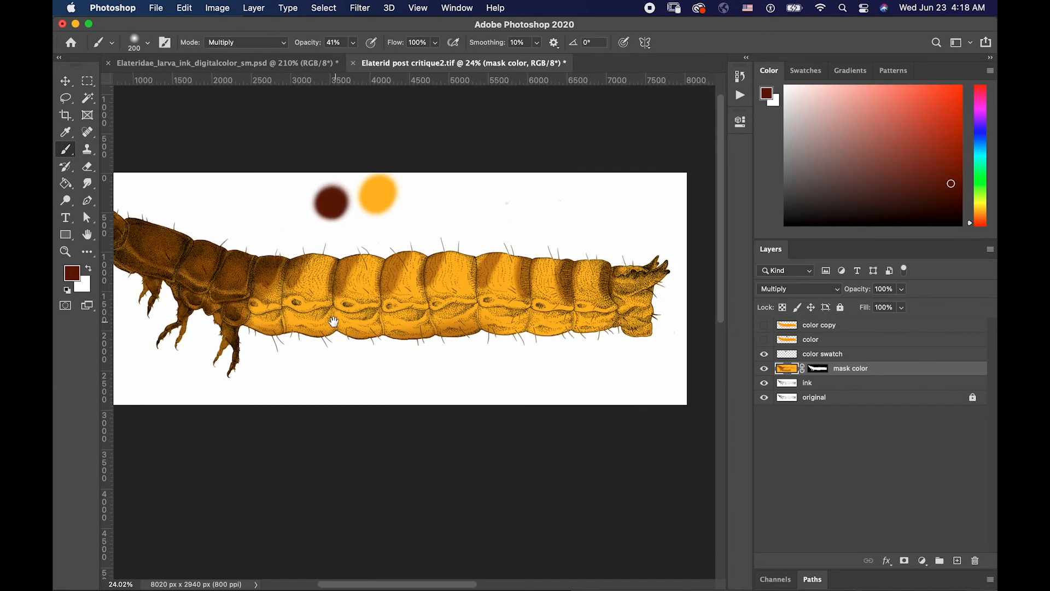
pyautogui.moveTo(629, 268)
pyautogui.mouseDown()
pyautogui.moveTo(621, 287)
pyautogui.moveTo(656, 298)
pyautogui.moveTo(629, 320)
pyautogui.moveTo(651, 346)
pyautogui.mouseUp()
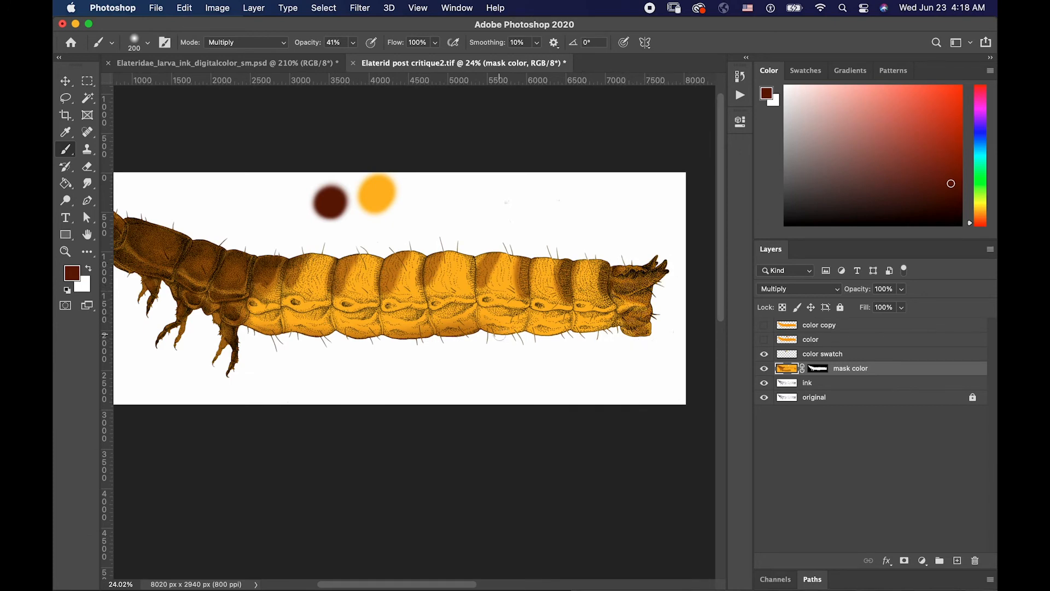
# - Brush a dark brown band along the side of the abdomen just below the spiracles and darken the upper tail segment
pyautogui.moveTo(501, 311); pyautogui.dragTo(607, 316)
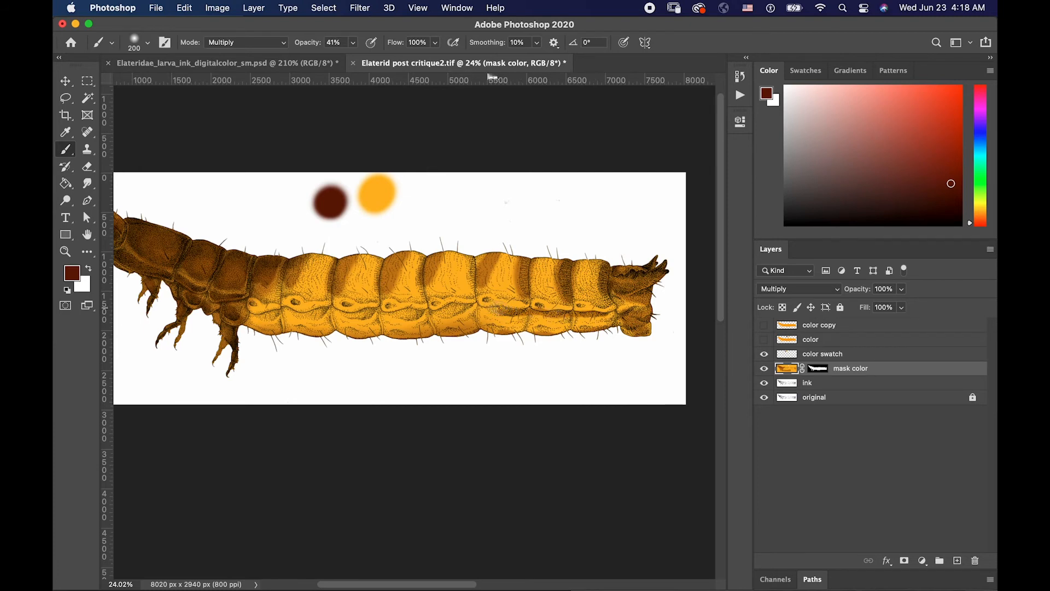
pyautogui.moveTo(491, 309); pyautogui.dragTo(283, 313)
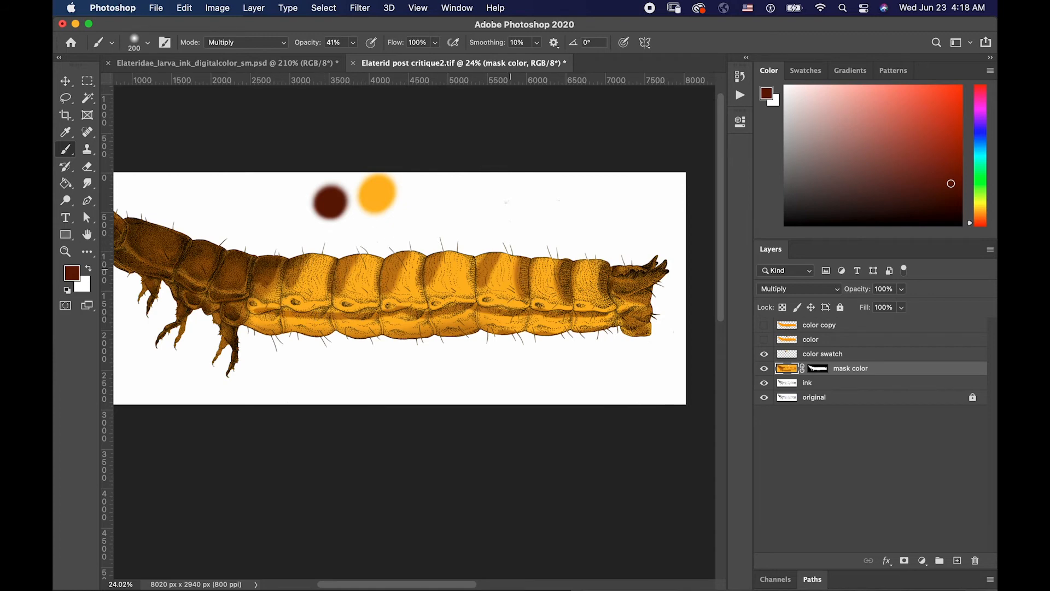
pyautogui.moveTo(620, 276)
pyautogui.mouseDown()
pyautogui.moveTo(662, 262)
pyautogui.moveTo(623, 282)
pyautogui.moveTo(656, 322)
pyautogui.moveTo(633, 340)
pyautogui.moveTo(616, 268)
pyautogui.moveTo(601, 258)
pyautogui.moveTo(613, 298)
pyautogui.mouseUp()
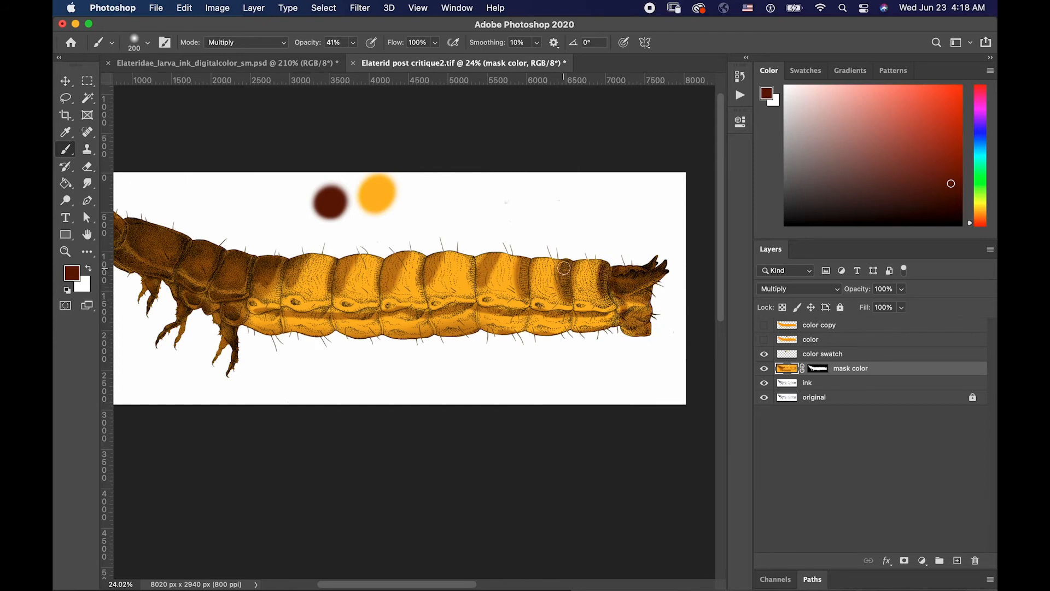
pyautogui.moveTo(475, 247); pyautogui.dragTo(480, 247)
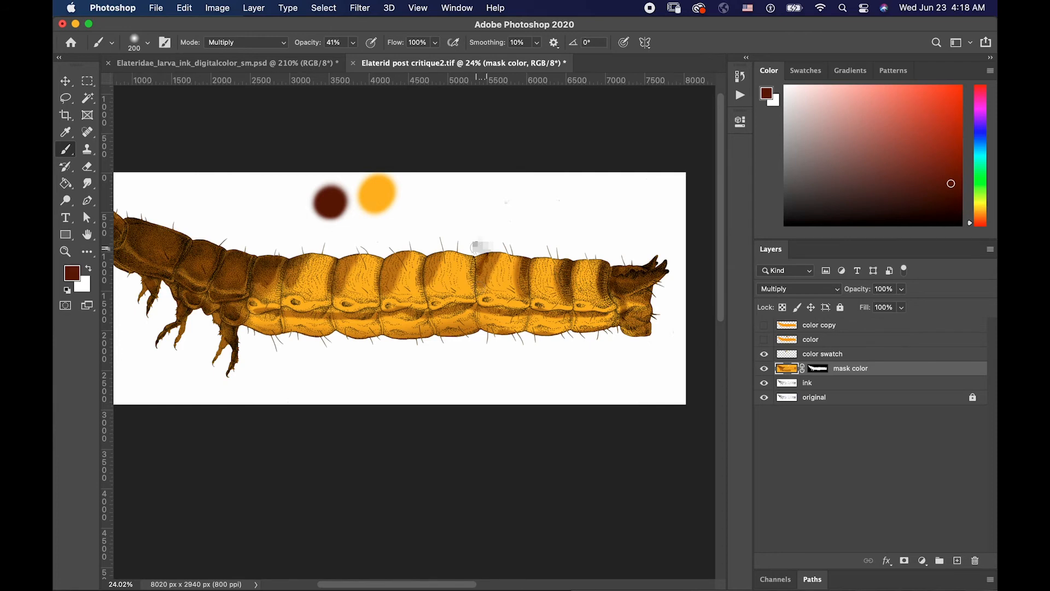
# - Deepen the dark brown on the upper front parts of the first abdominal segments behind the thorax
pyautogui.moveTo(348, 216); pyautogui.dragTo(466, 217)
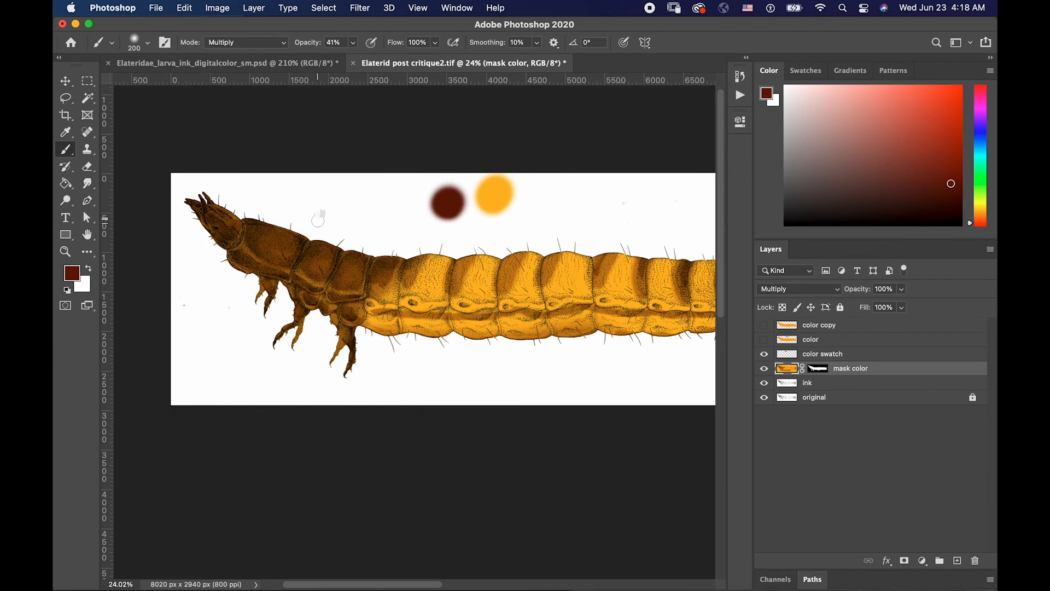
pyautogui.scroll(3, 366, 285)
pyautogui.scroll(2, 392, 261)
pyautogui.moveTo(368, 194); pyautogui.dragTo(426, 228)
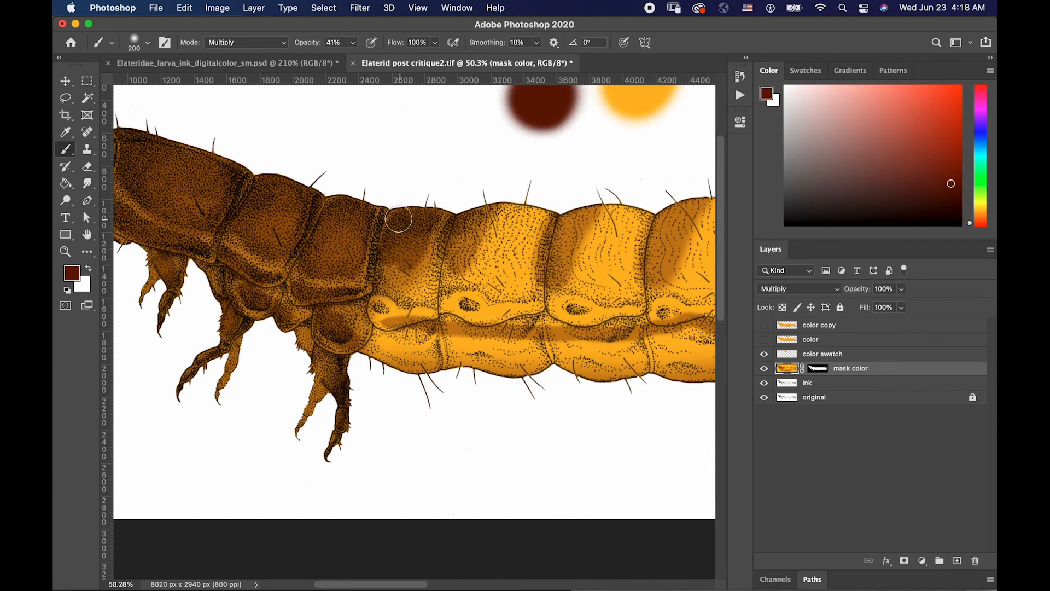
# - Switch to the Smudge tool with a 175 px brush and set its strength to 70%
pyautogui.click(87, 184)
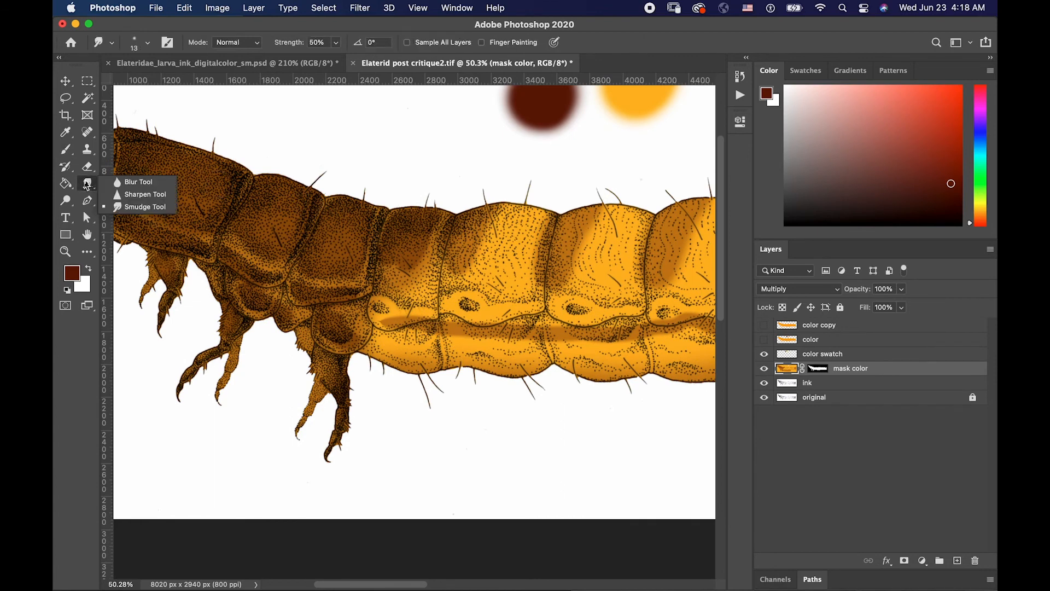
pyautogui.click(145, 207)
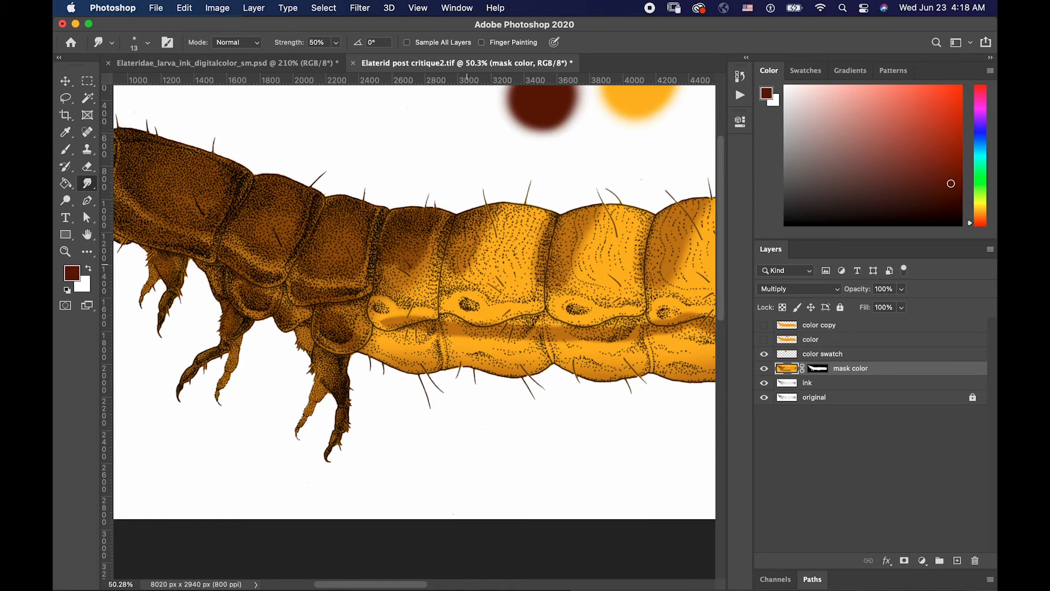
pyautogui.press(']')
pyautogui.press(']')
pyautogui.press(']')
pyautogui.press(']')
pyautogui.press(']')
pyautogui.press(']')
pyautogui.press(']')
pyautogui.press(']')
pyautogui.press(']')
pyautogui.click(303, 45)
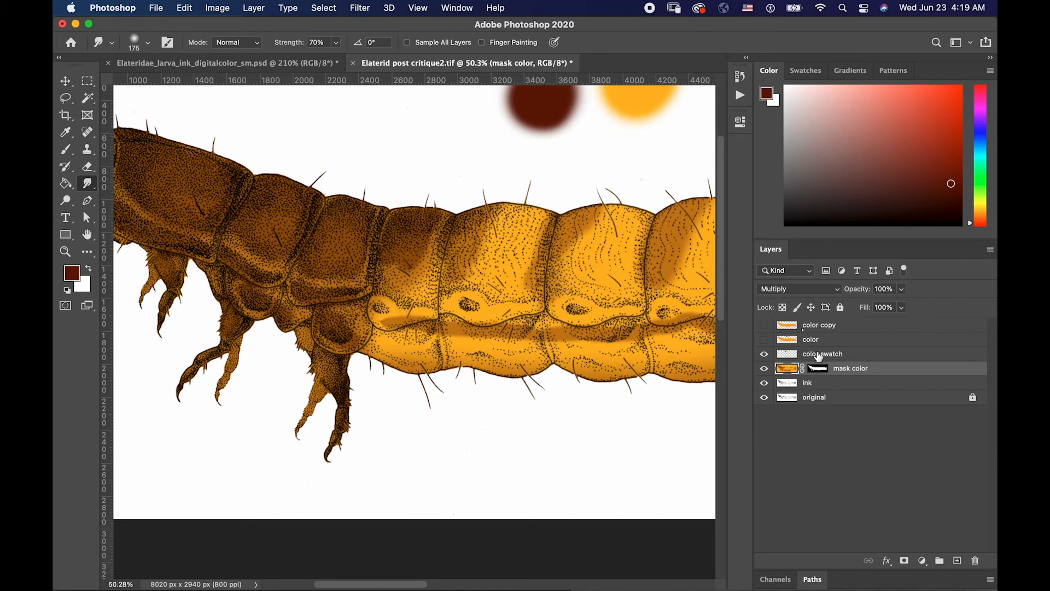
# - Add a new layer named highlight above the mask color layer and hide the color swatch layer
pyautogui.scroll(-3, 394, 176)
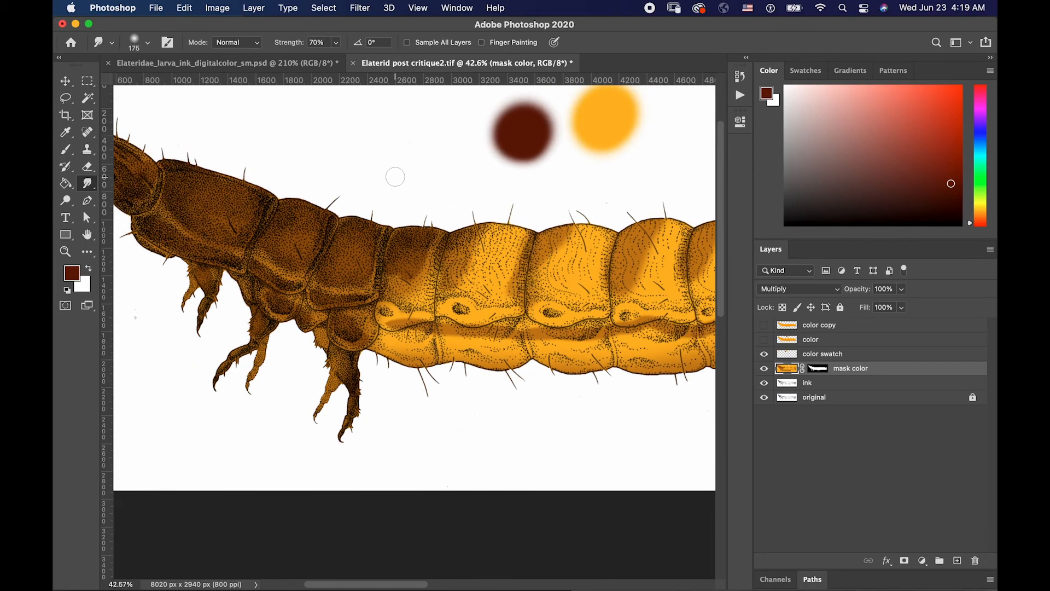
pyautogui.click(957, 561)
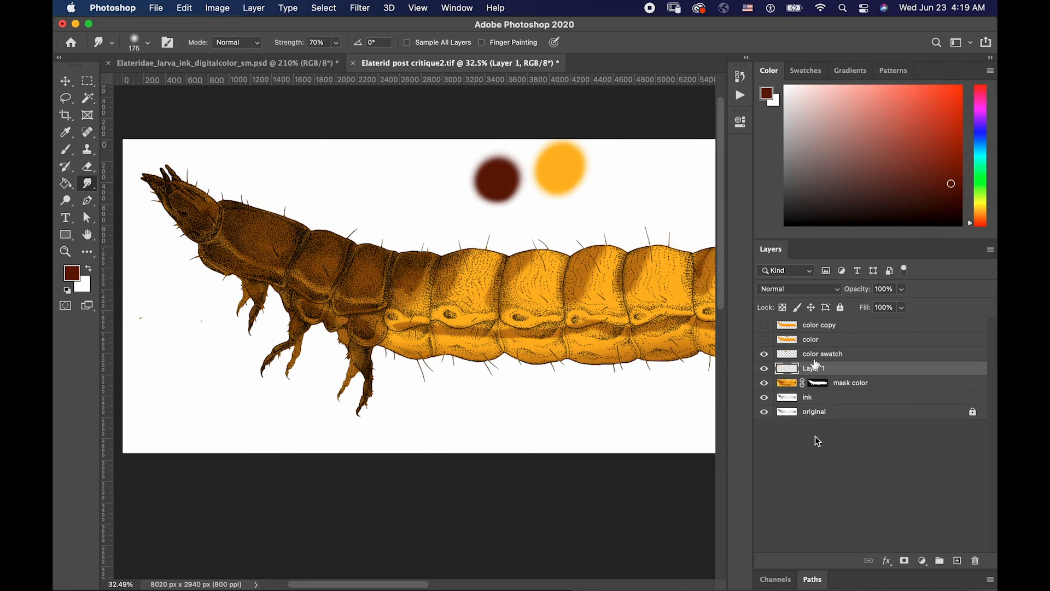
pyautogui.doubleClick(813, 368)
pyautogui.press('Return')
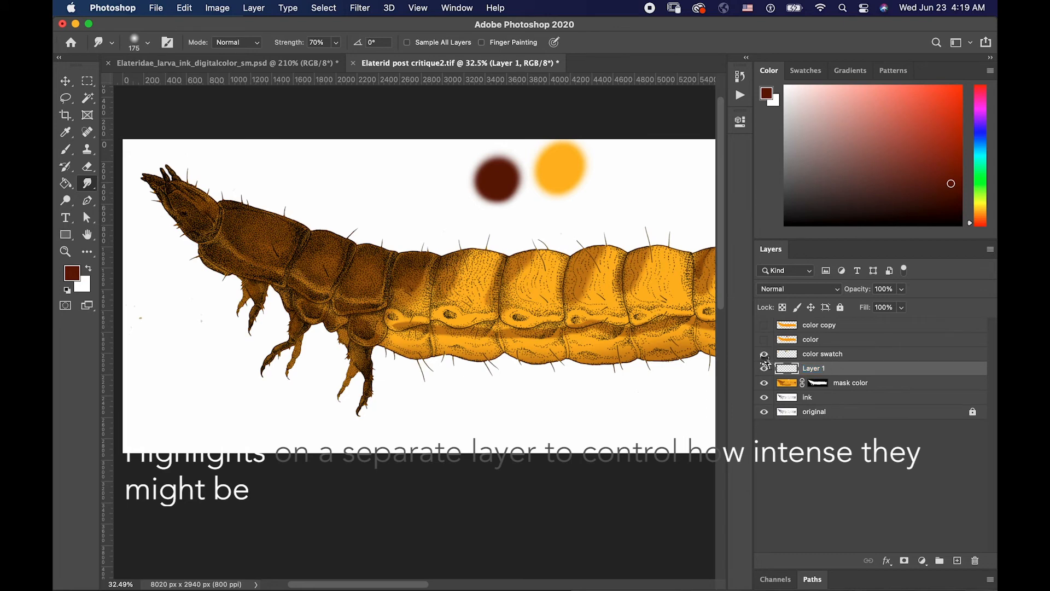
pyautogui.click(764, 354)
pyautogui.doubleClick(812, 368)
pyautogui.write('highli')
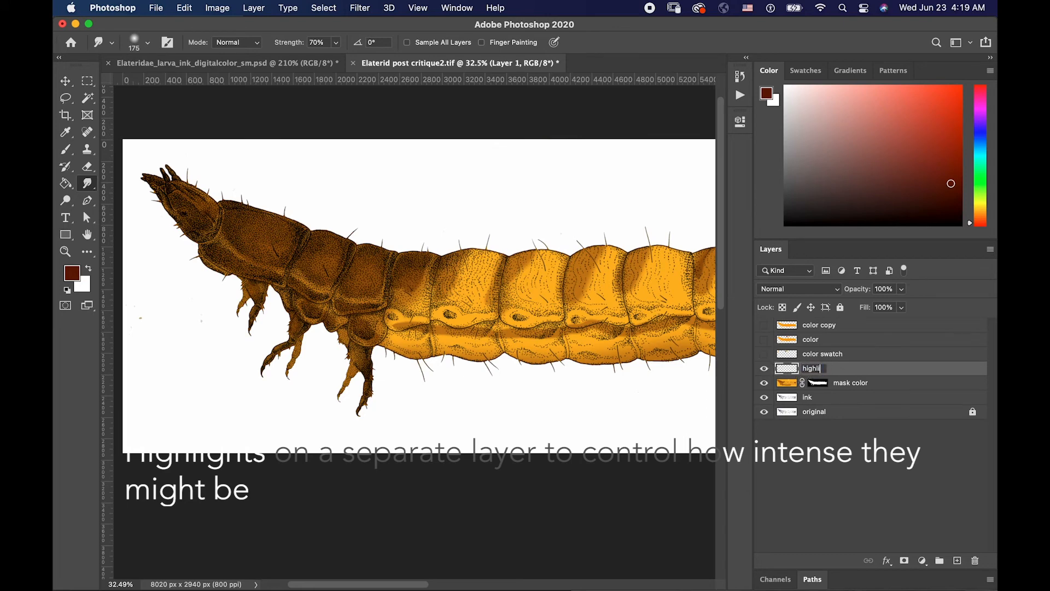
pyautogui.hscroll(-10, 419, 295)
pyautogui.press('Return')
# - Paint white highlights on the head and first thoracic segment with a 50 px brush at 100% opacity
pyautogui.hscroll(10, 415, 295)
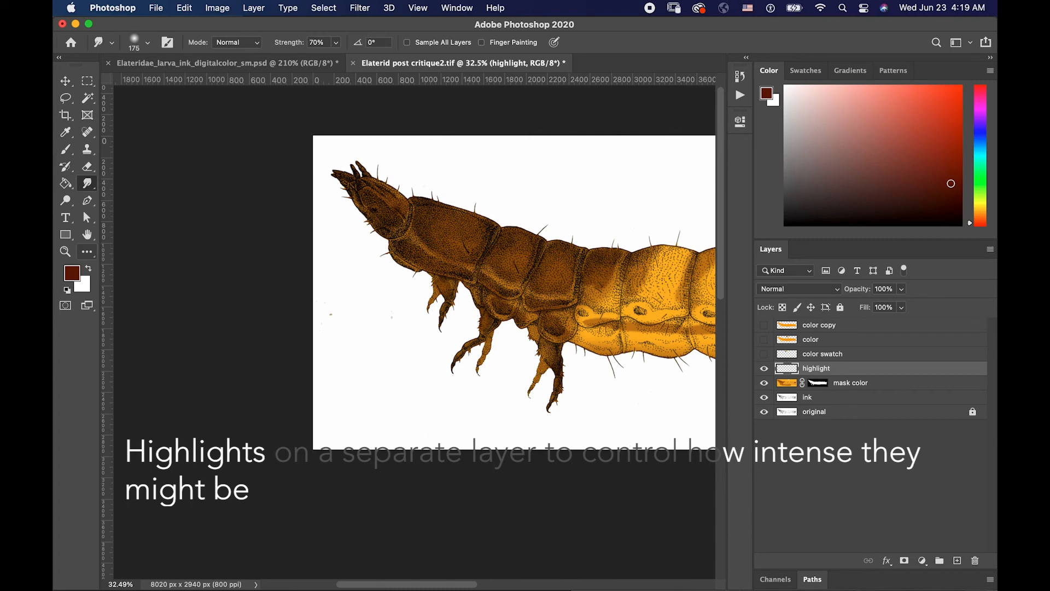
pyautogui.click(88, 268)
pyautogui.scroll(5, 417, 204)
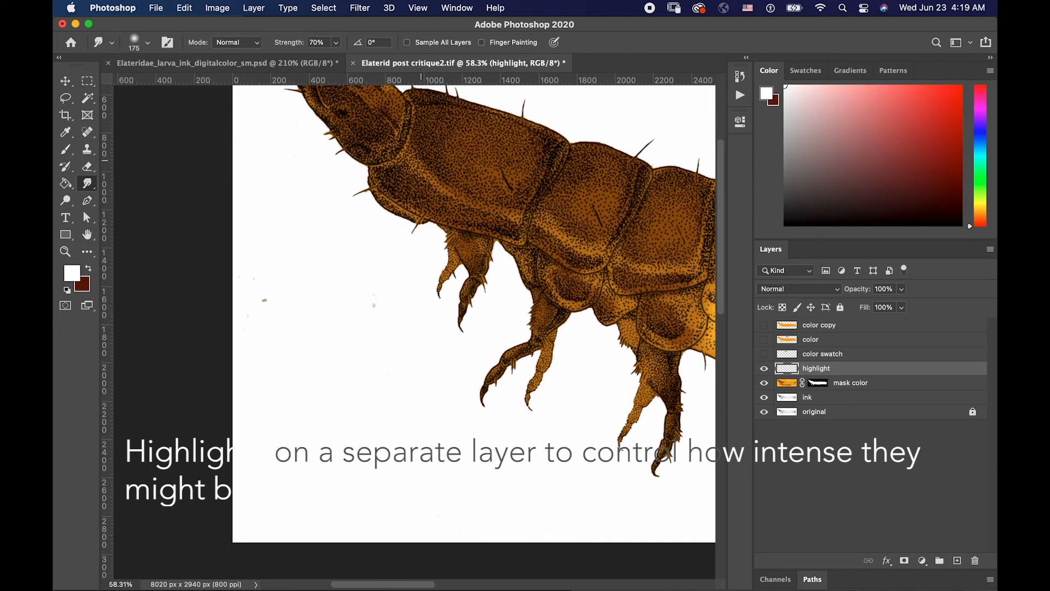
pyautogui.scroll(-1, 407, 221)
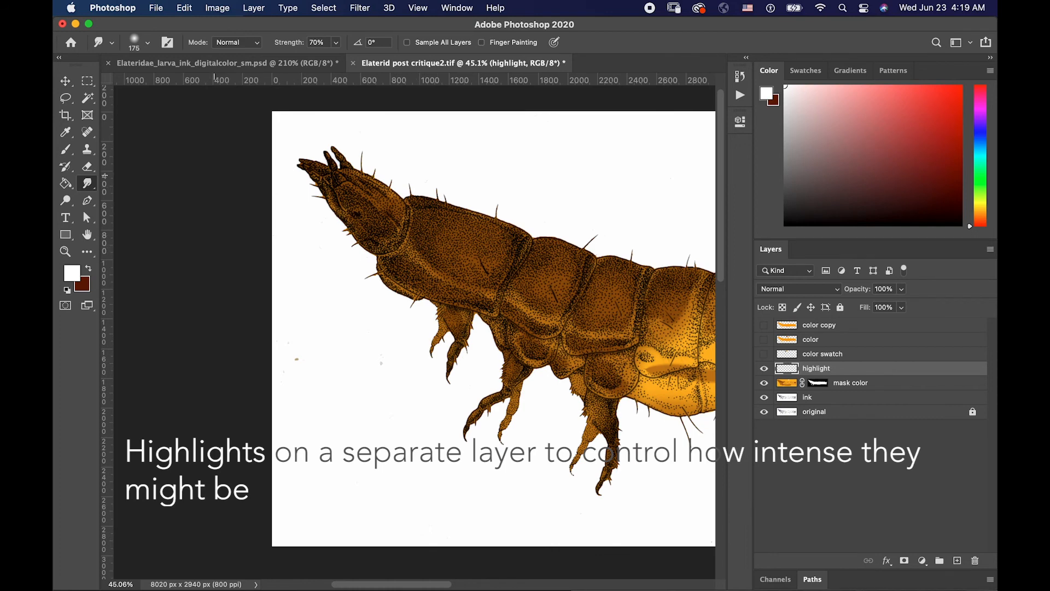
pyautogui.press('b')
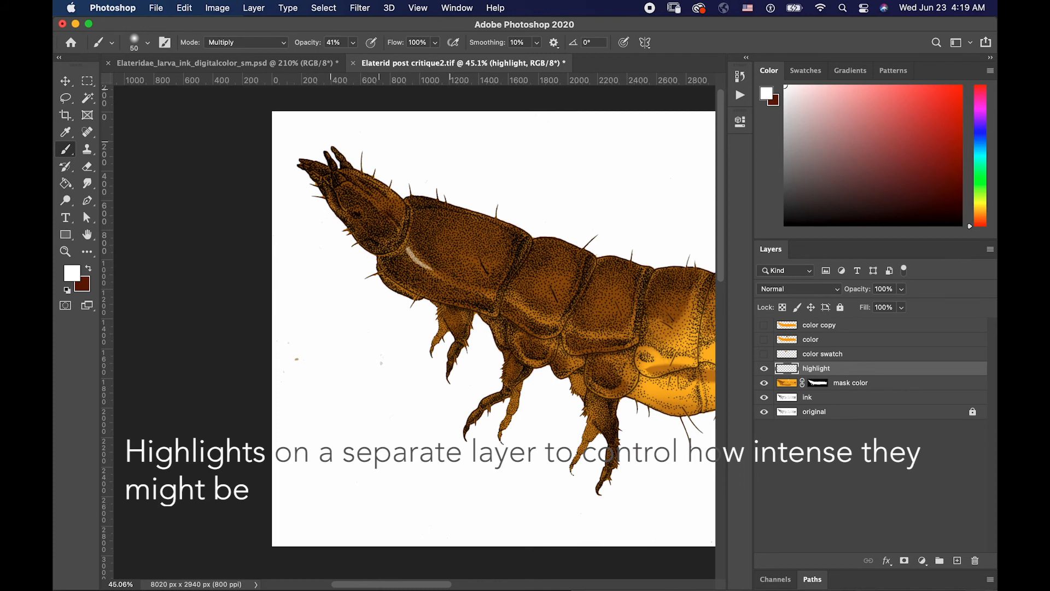
pyautogui.click(353, 42)
pyautogui.moveTo(350, 58); pyautogui.dragTo(388, 58)
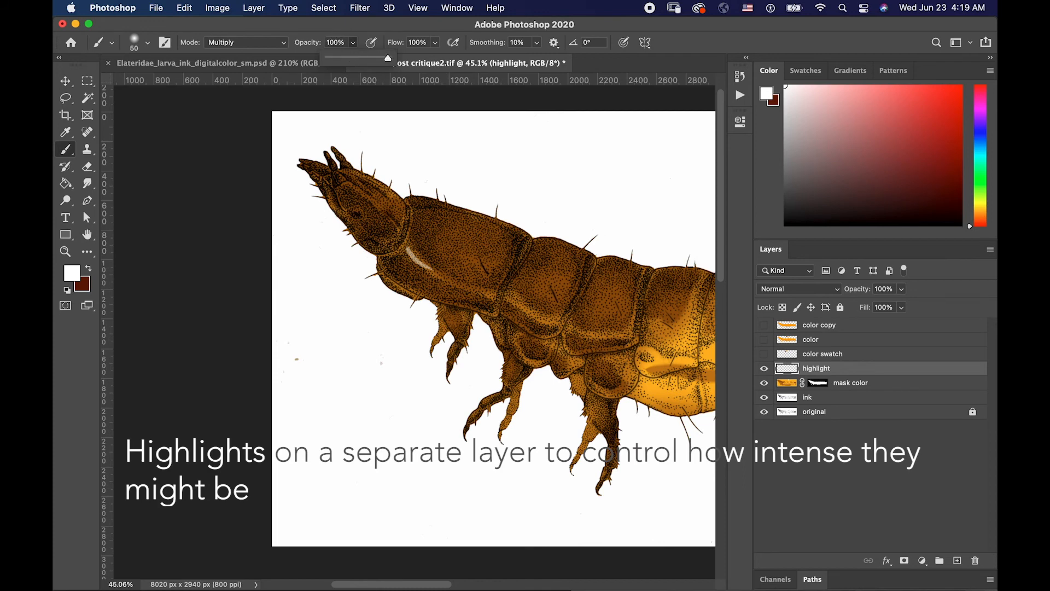
pyautogui.click(401, 251)
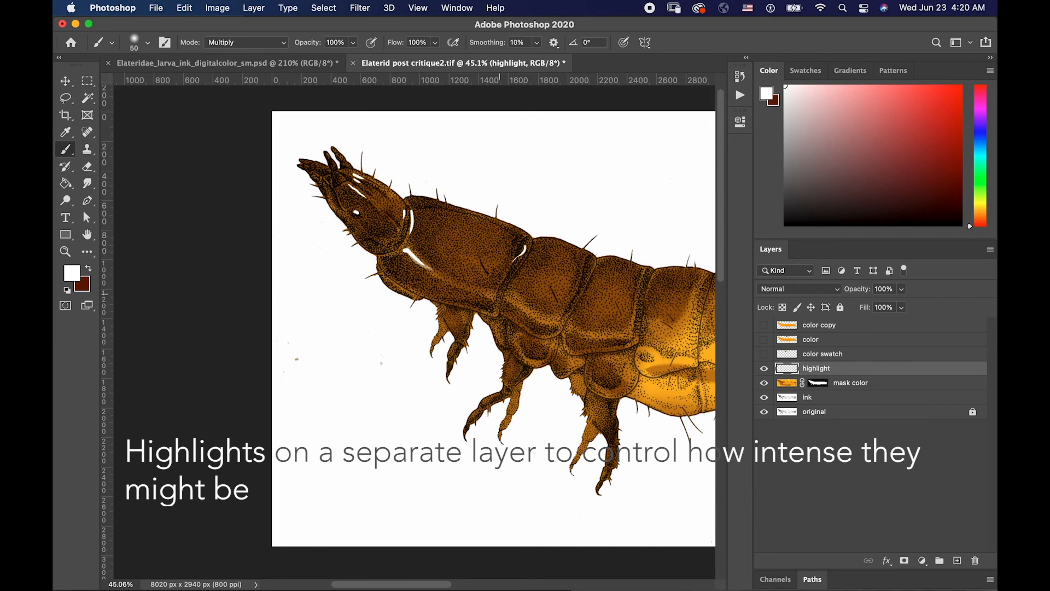
# - Paint white highlights along the edges of the thoracic segments, the top of the first abdominal segment and the mouthparts
pyautogui.moveTo(505, 296)
pyautogui.mouseDown()
pyautogui.moveTo(596, 336)
pyautogui.moveTo(531, 316)
pyautogui.mouseUp()
pyautogui.moveTo(604, 261); pyautogui.dragTo(632, 269)
pyautogui.moveTo(426, 206); pyautogui.dragTo(464, 216)
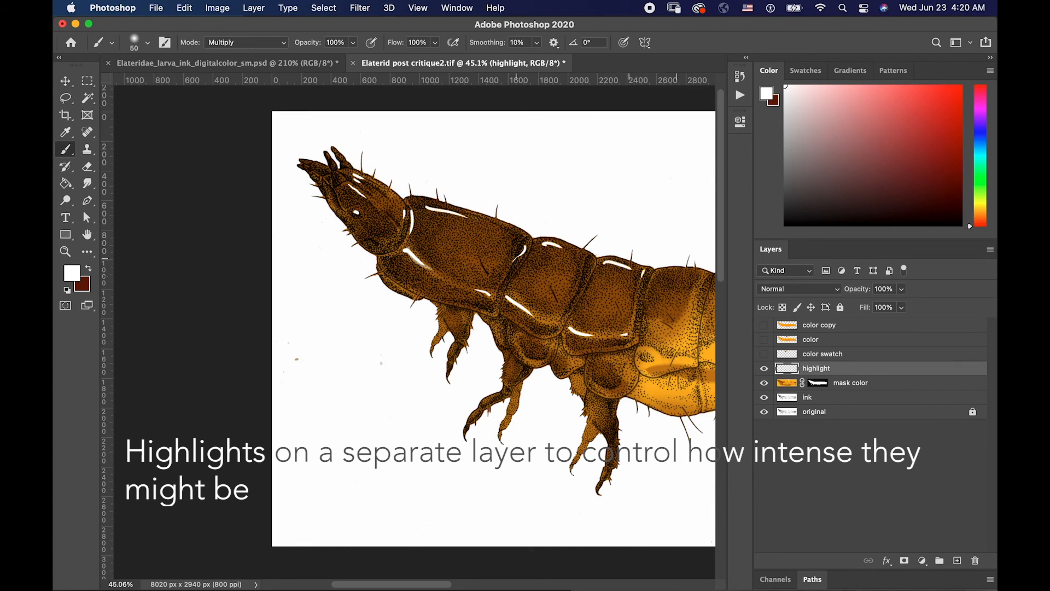
pyautogui.moveTo(659, 274); pyautogui.dragTo(686, 272)
pyautogui.scroll(-4, 415, 332)
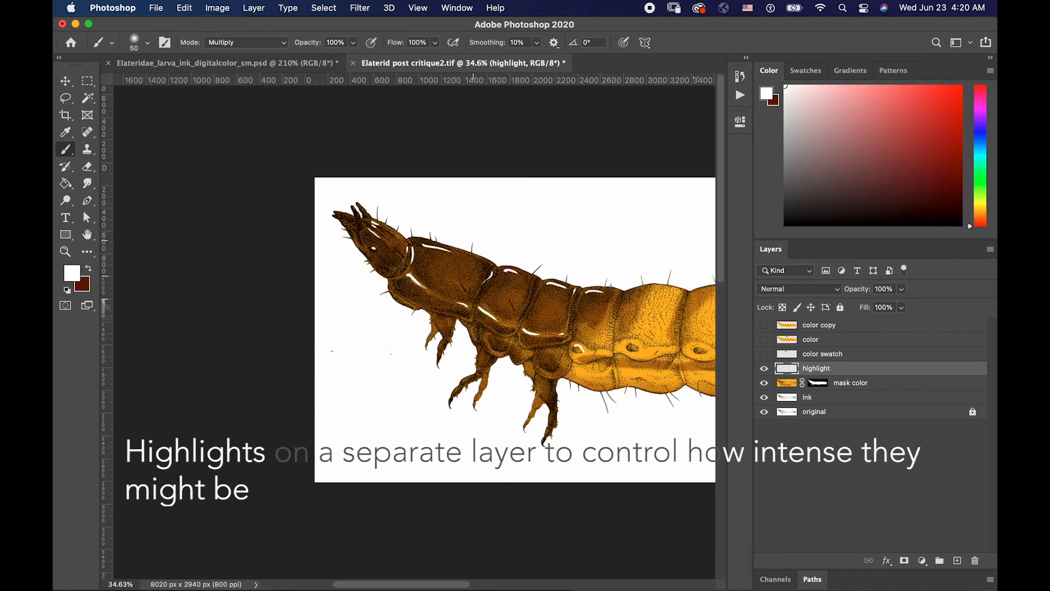
pyautogui.hscroll(4, 415, 332)
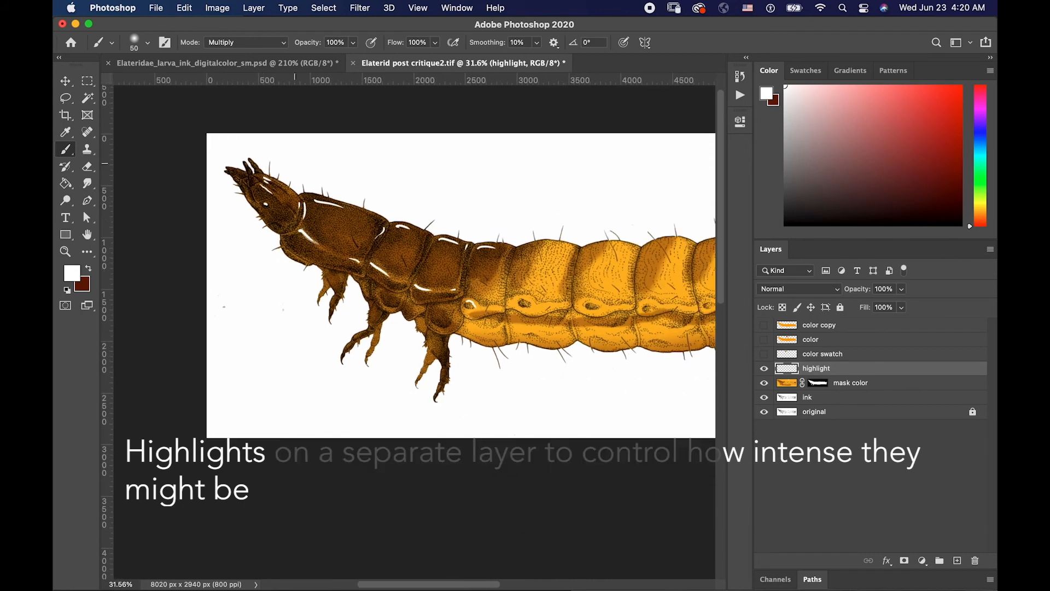
pyautogui.scroll(4, 230, 159)
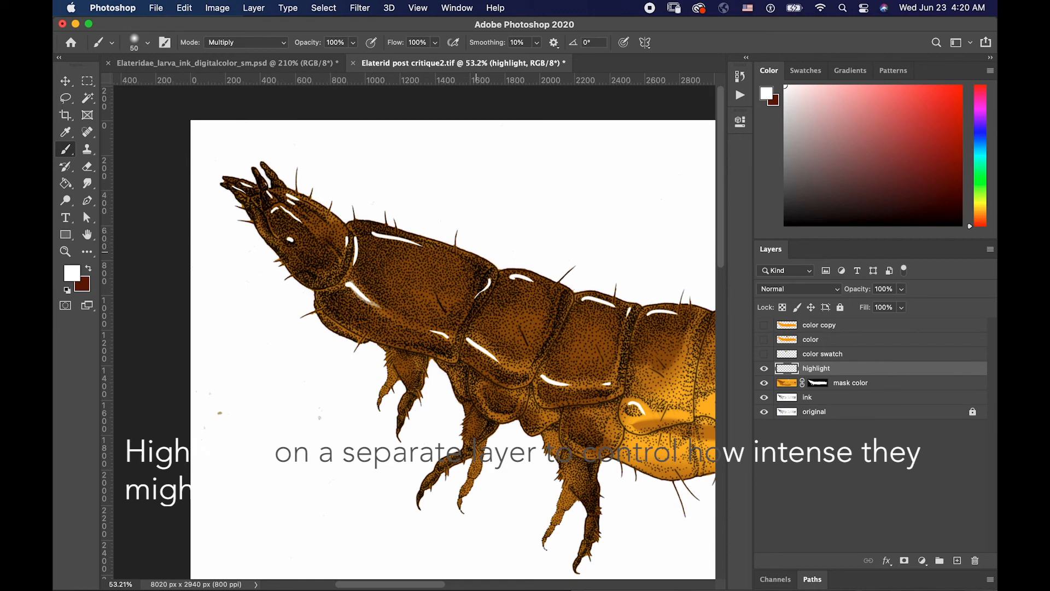
pyautogui.scroll(-2, 475, 252)
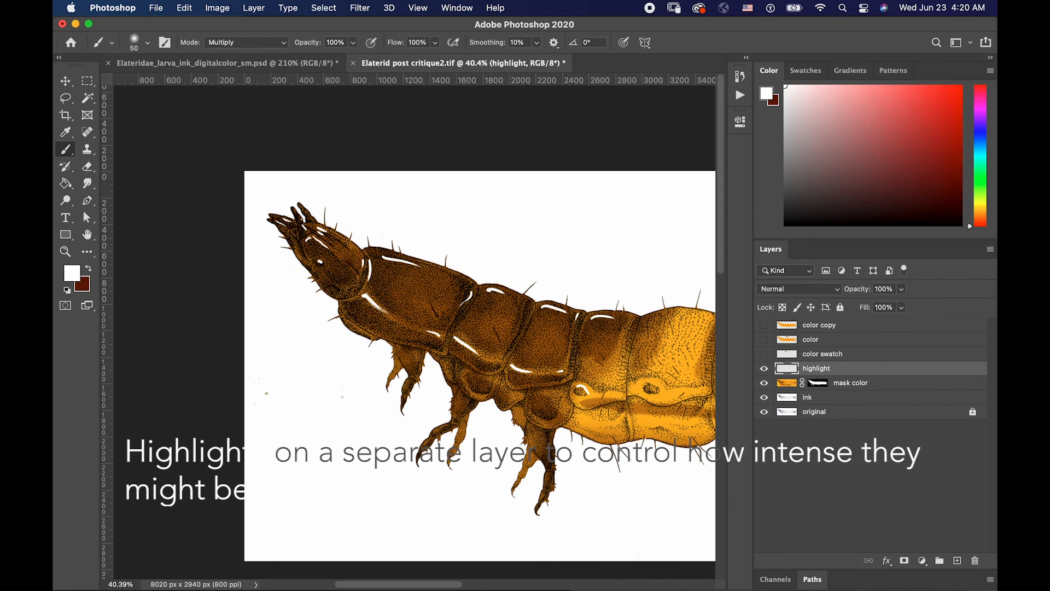
# - Reduce the highlight layer's opacity to 67%
pyautogui.click(900, 289)
pyautogui.moveTo(900, 304)
pyautogui.mouseDown()
pyautogui.moveTo(860, 305)
pyautogui.moveTo(890, 304)
pyautogui.mouseUp()
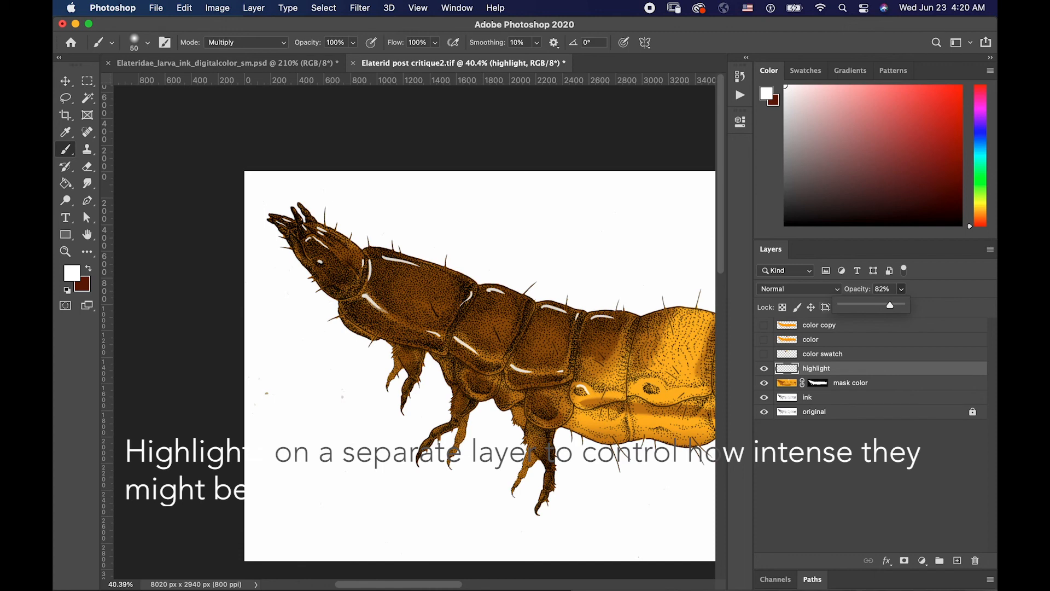
pyautogui.moveTo(890, 305); pyautogui.dragTo(885, 305)
pyautogui.click(557, 229)
pyautogui.hscroll(3, 556, 229)
pyautogui.scroll(-2, 557, 228)
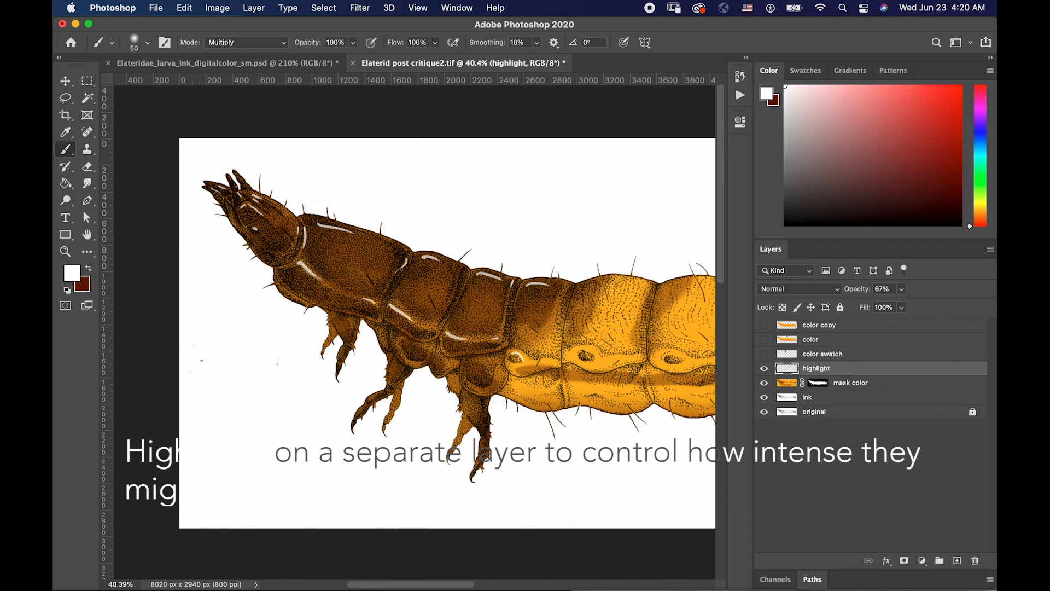
pyautogui.click(832, 398)
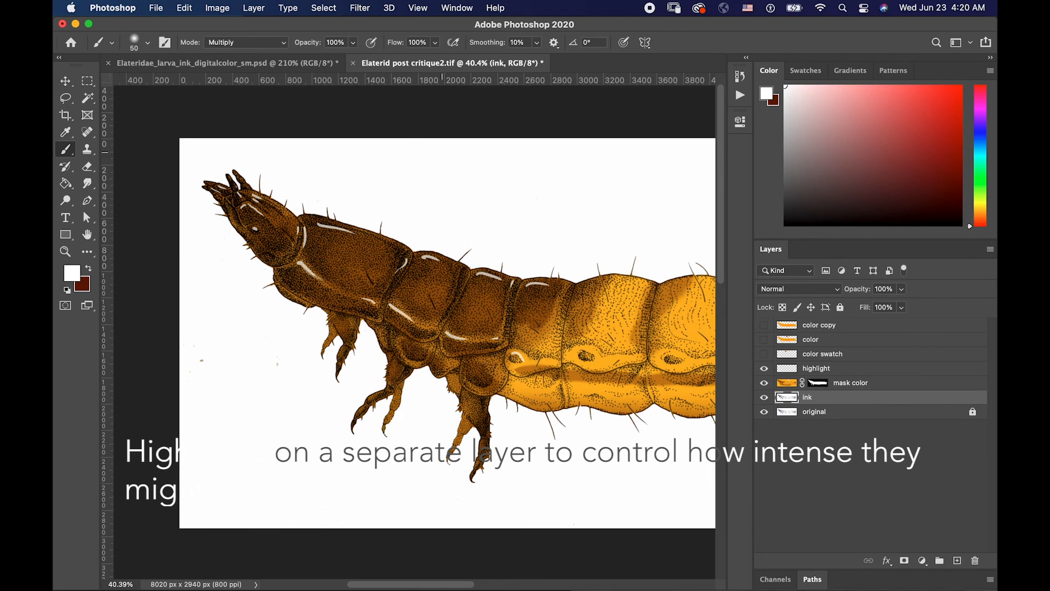
pyautogui.click(230, 9)
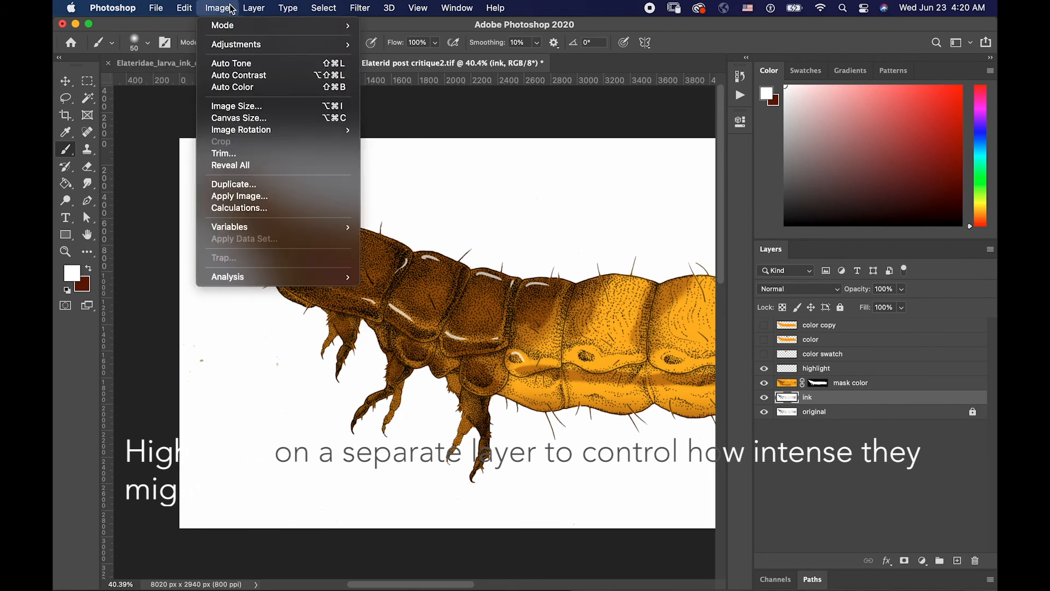
pyautogui.moveTo(254, 46)
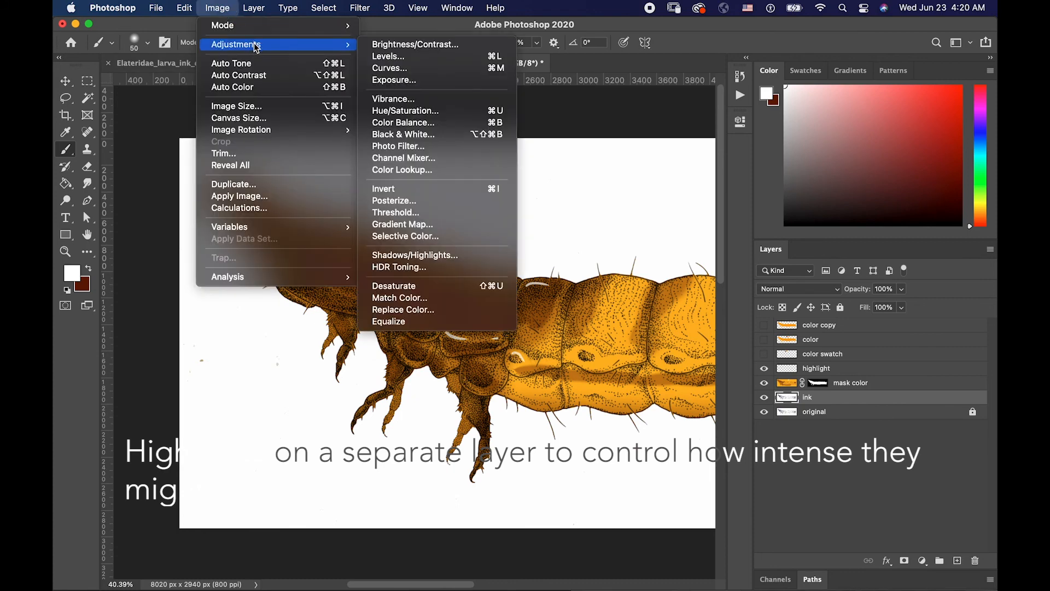
pyautogui.click(427, 111)
pyautogui.moveTo(644, 215); pyautogui.dragTo(594, 215)
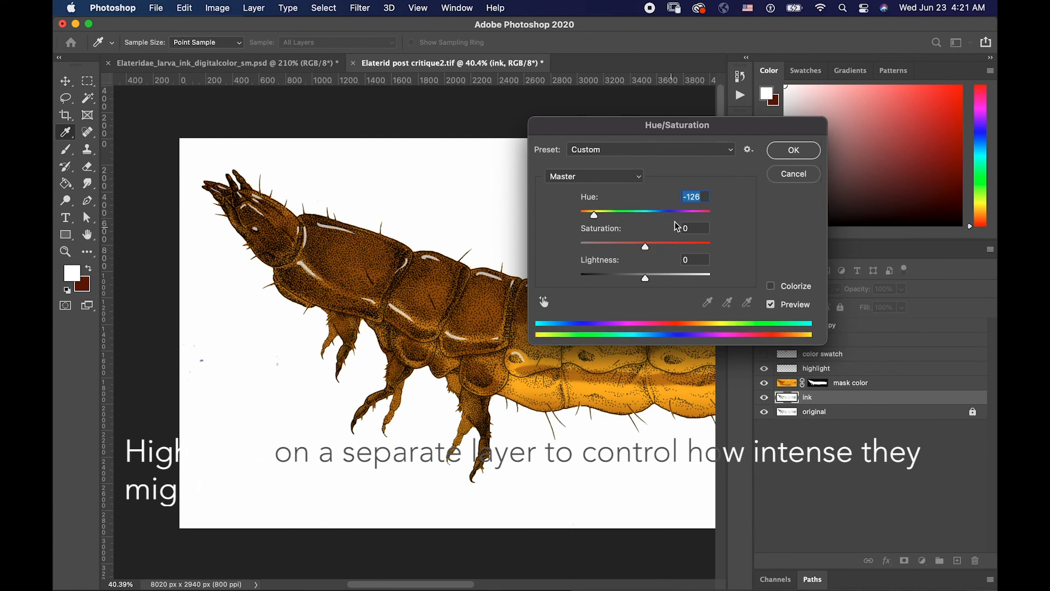
pyautogui.click(782, 177)
pyautogui.press('b')
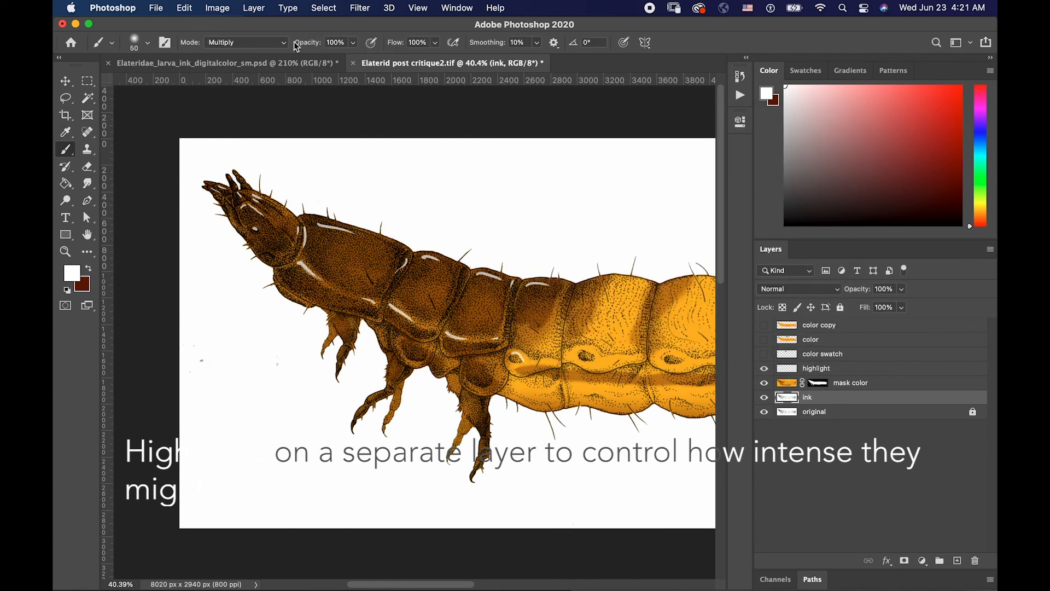
pyautogui.click(244, 10)
pyautogui.moveTo(228, 46)
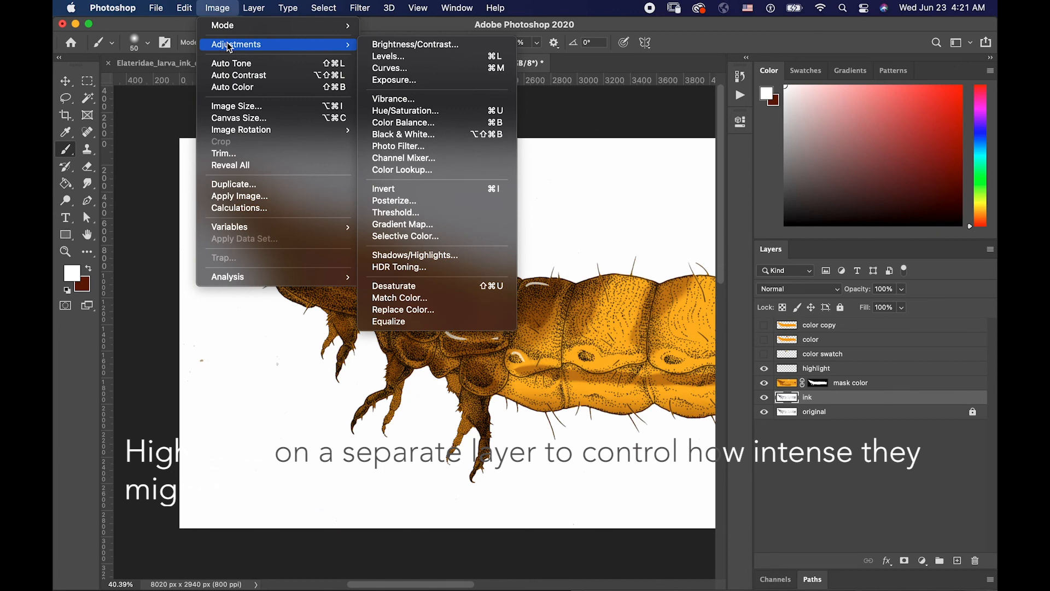
pyautogui.click(217, 9)
# - Hide the mask color and highlight layers and recolor the ink layer with Hue/Saturation at hue -180 and saturation +78
pyautogui.click(764, 383)
pyautogui.click(765, 369)
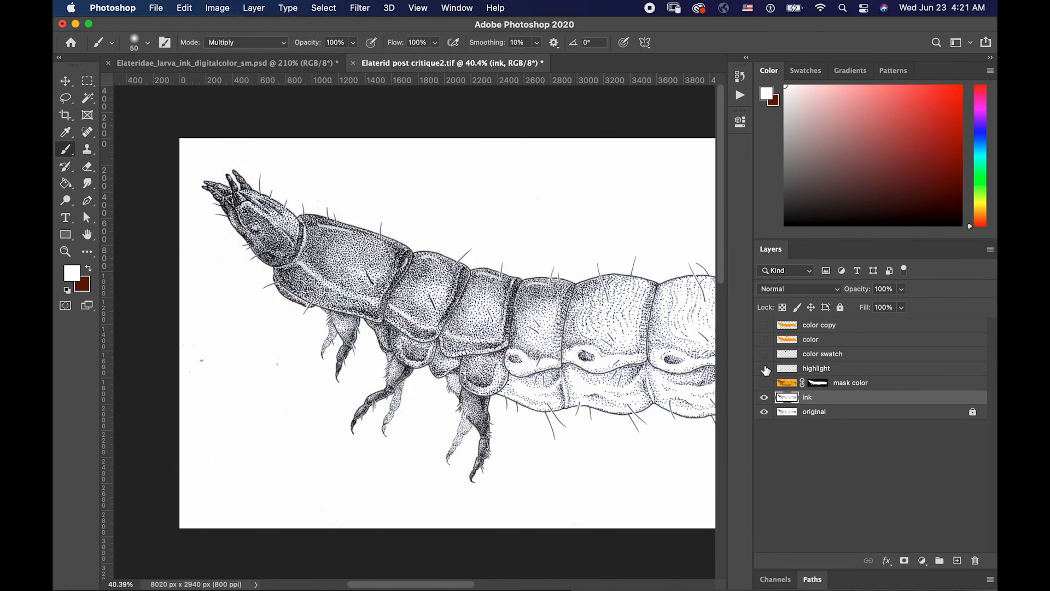
pyautogui.click(217, 8)
pyautogui.moveTo(229, 44)
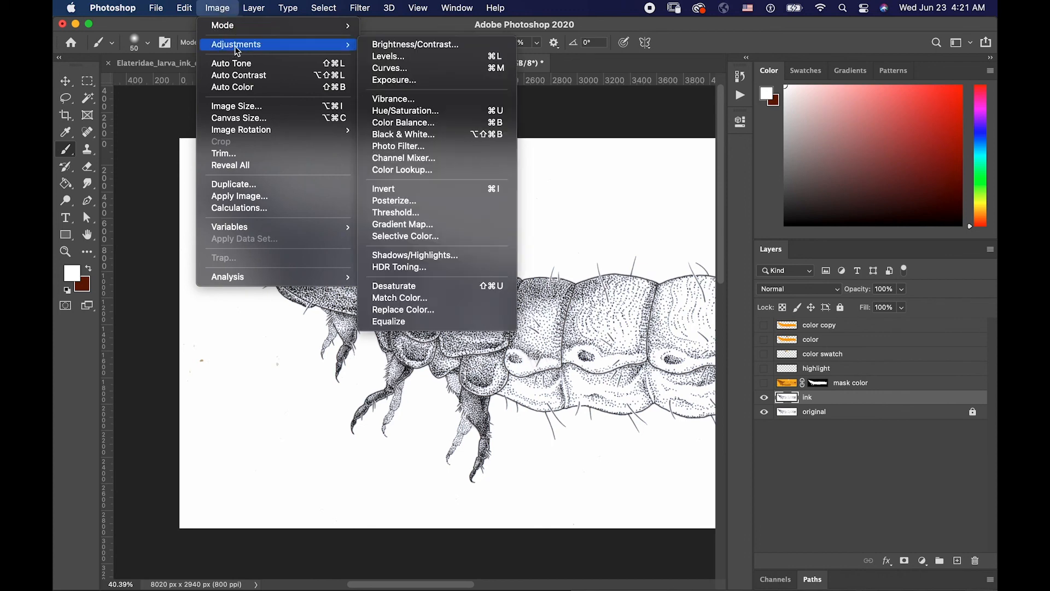
pyautogui.click(403, 112)
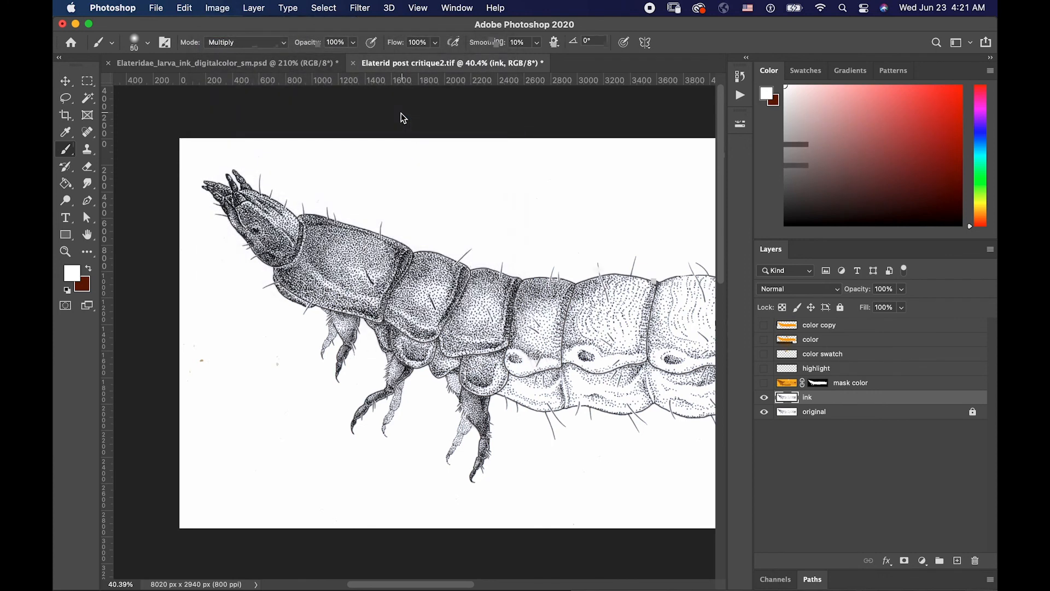
pyautogui.moveTo(645, 216)
pyautogui.mouseDown()
pyautogui.moveTo(585, 221)
pyautogui.moveTo(695, 218)
pyautogui.moveTo(566, 217)
pyautogui.mouseUp()
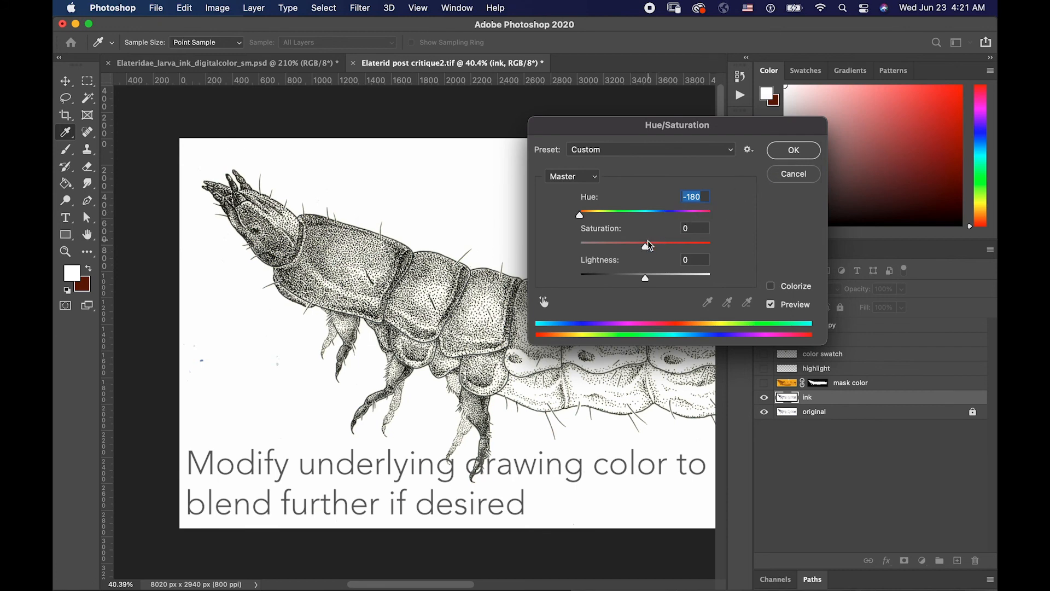
pyautogui.moveTo(648, 245); pyautogui.dragTo(697, 246)
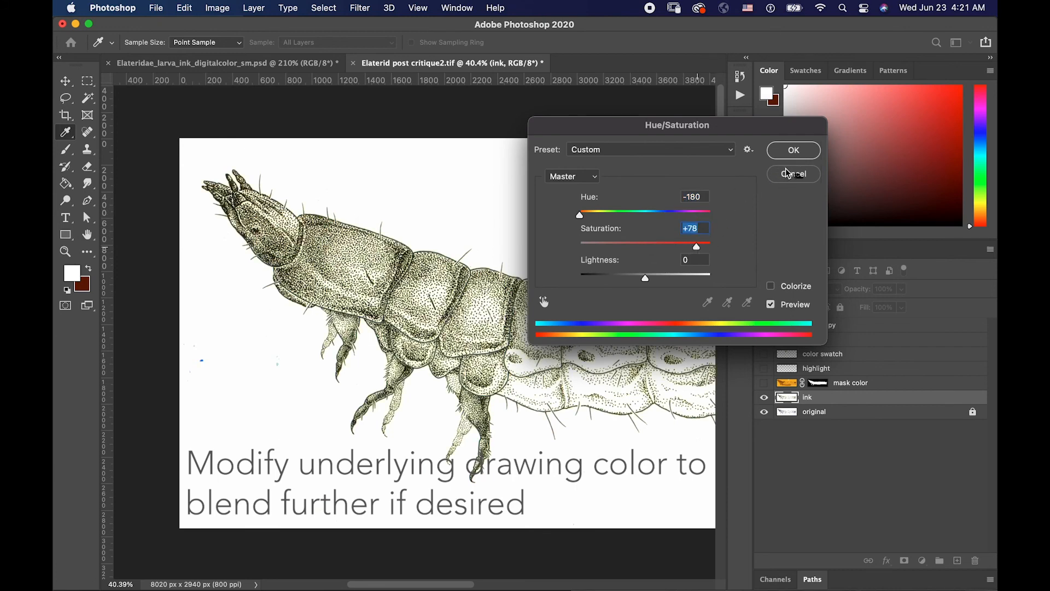
pyautogui.click(793, 150)
pyautogui.press('b')
# - Show the mask color and highlight layers again and toggle the ink layer's visibility to compare the recolored linework
pyautogui.click(763, 383)
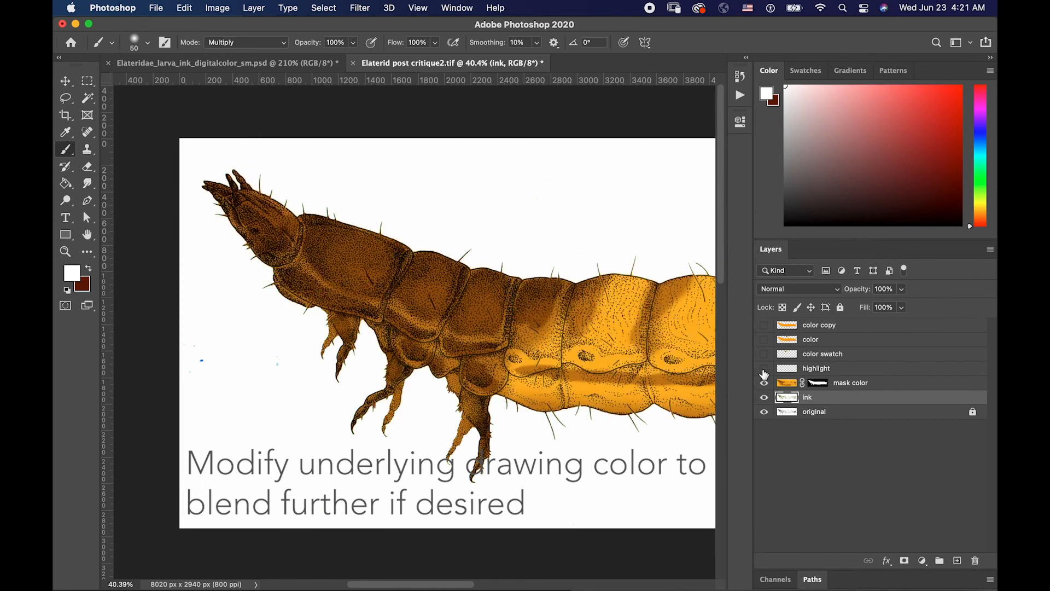
pyautogui.click(764, 369)
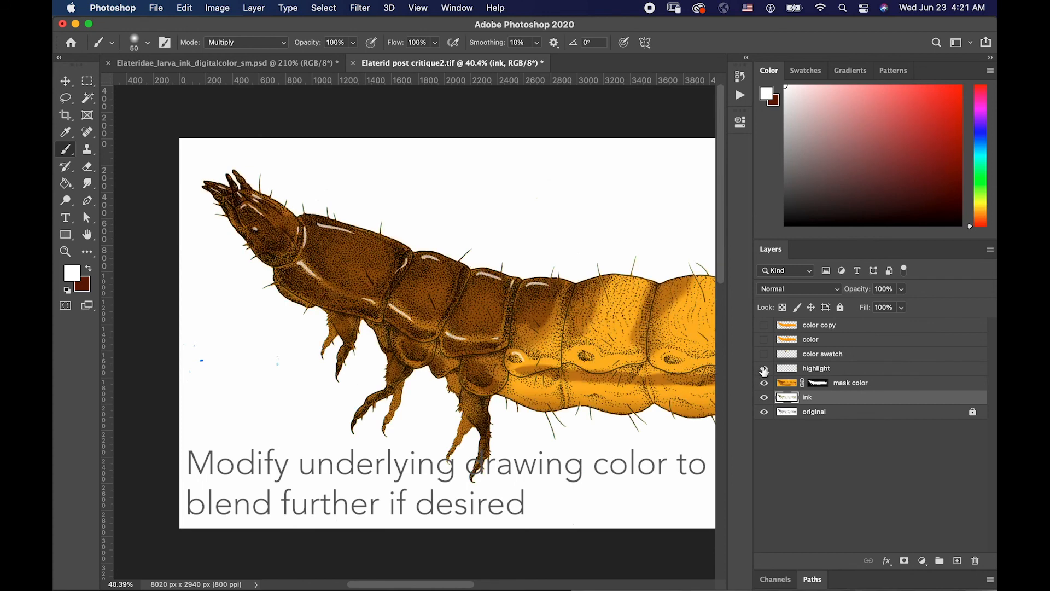
pyautogui.click(764, 398)
pyautogui.click(765, 400)
pyautogui.click(765, 400)
pyautogui.click(765, 399)
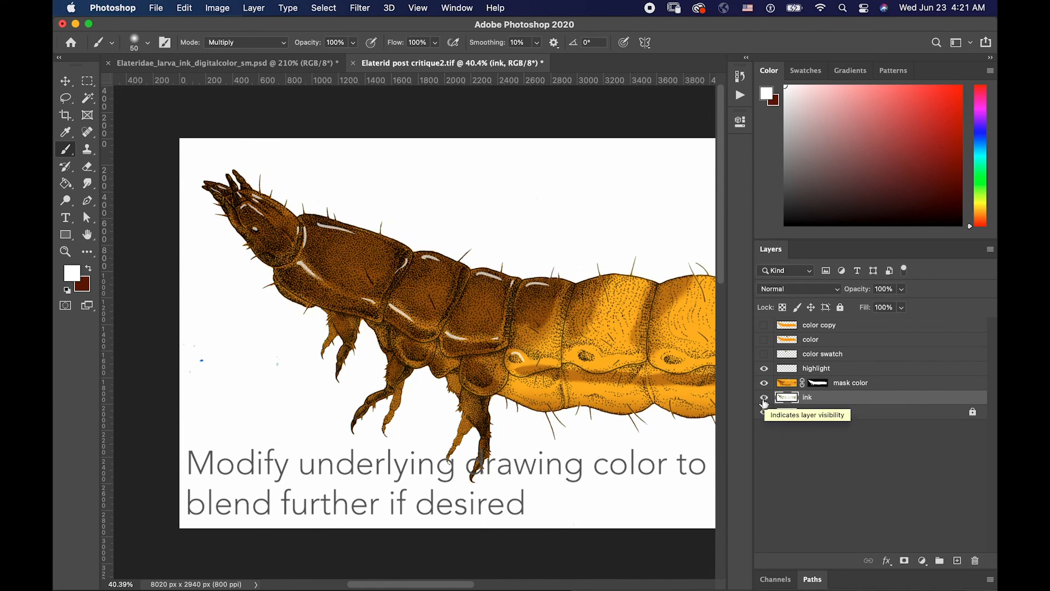
# - Hide the ink and mask color layers to examine the original drawing, and show both layers again
pyautogui.click(765, 400)
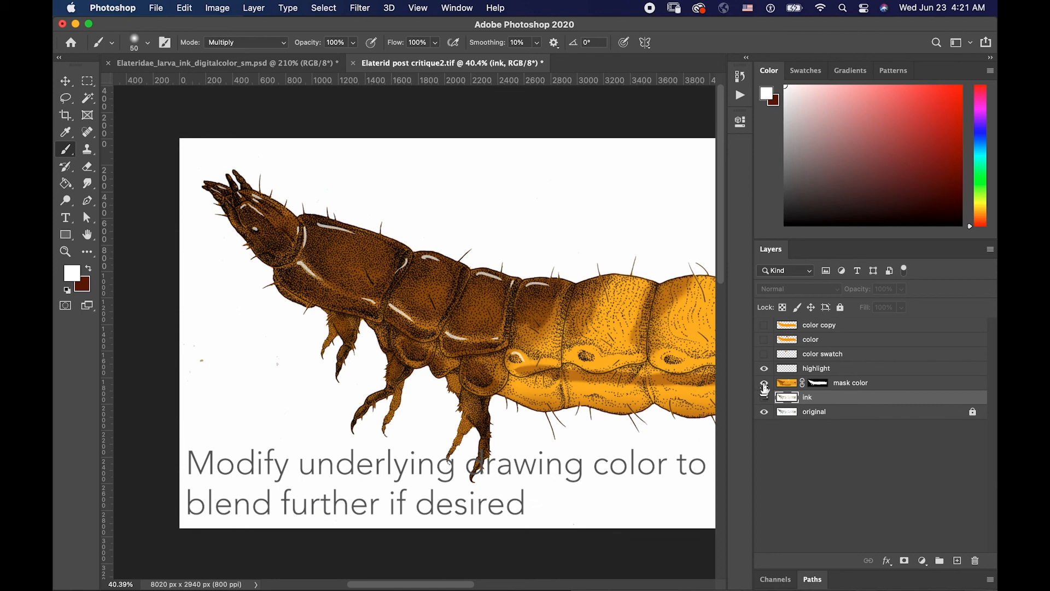
pyautogui.click(765, 384)
pyautogui.click(765, 370)
pyautogui.click(765, 368)
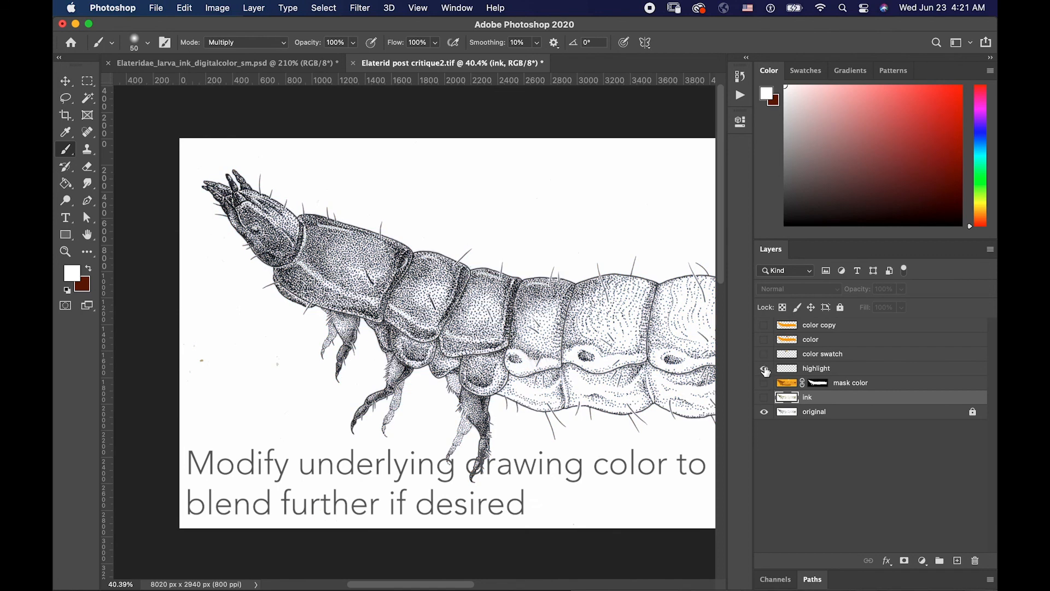
pyautogui.click(765, 382)
pyautogui.click(764, 400)
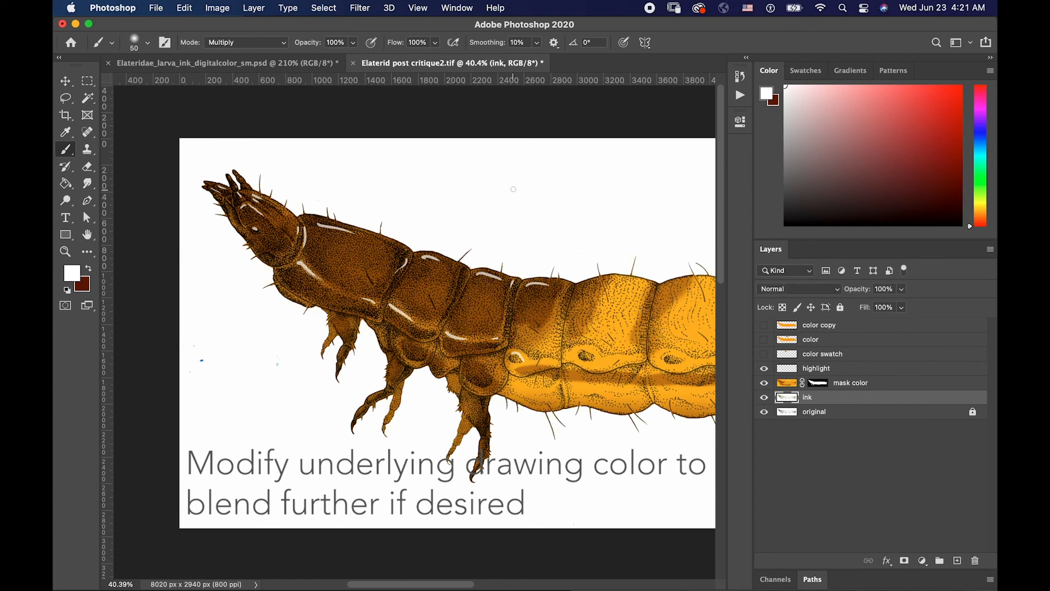
# - Swap the foreground and background colors and set the foreground color to the brighter dark red #891300
pyautogui.press('super+minus')
pyautogui.press('super+minus')
pyautogui.moveTo(553, 238); pyautogui.dragTo(430, 161)
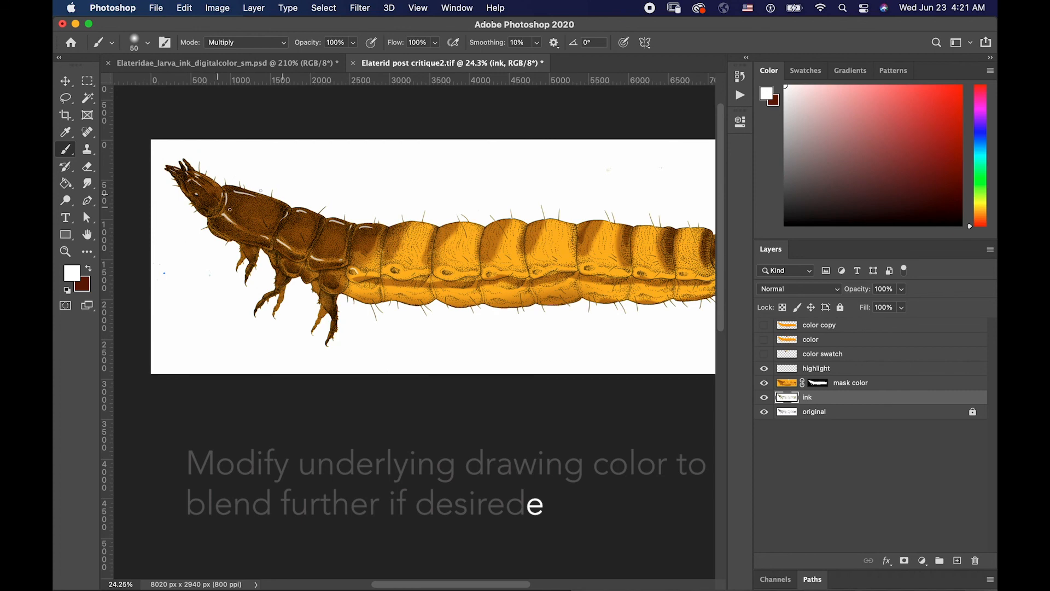
pyautogui.click(87, 270)
pyautogui.click(73, 273)
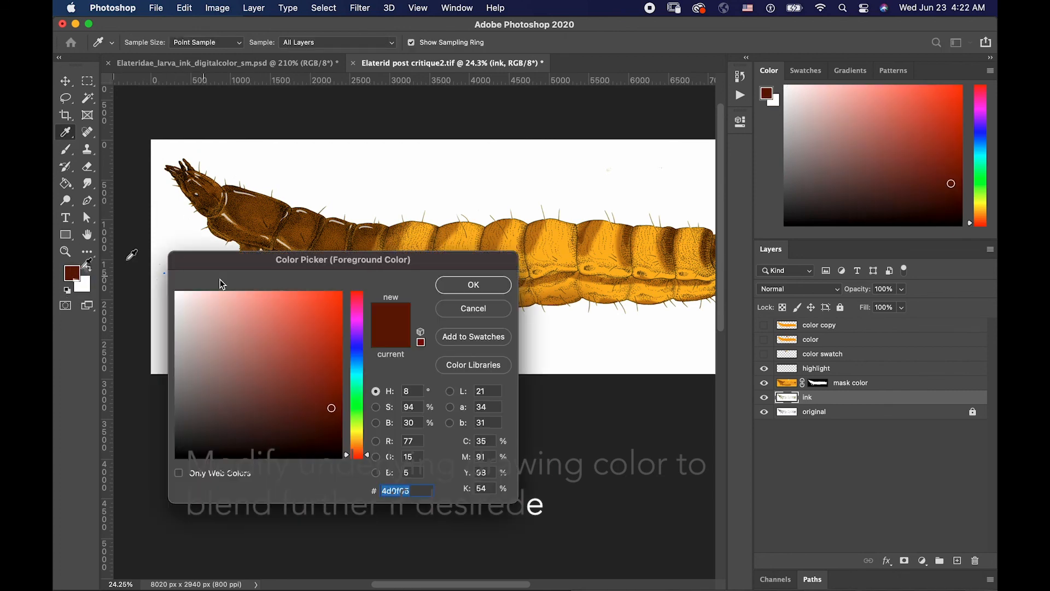
pyautogui.click(337, 364)
pyautogui.click(473, 284)
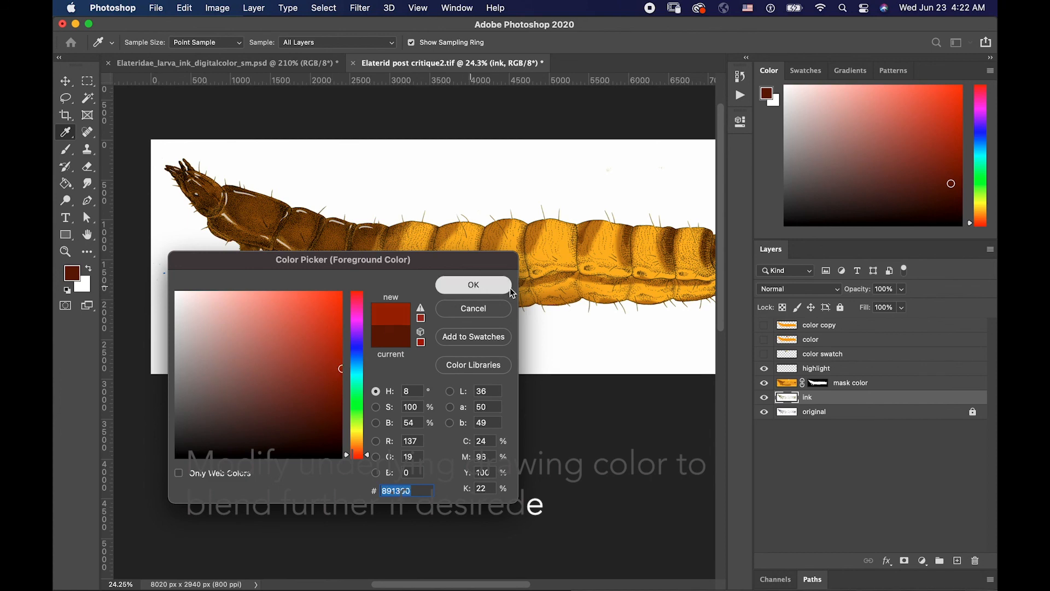
# - Enlarge the brush to 800 px and try a dark red stroke over the thoracic segments on the mask color layer, undoing it
pyautogui.click(788, 384)
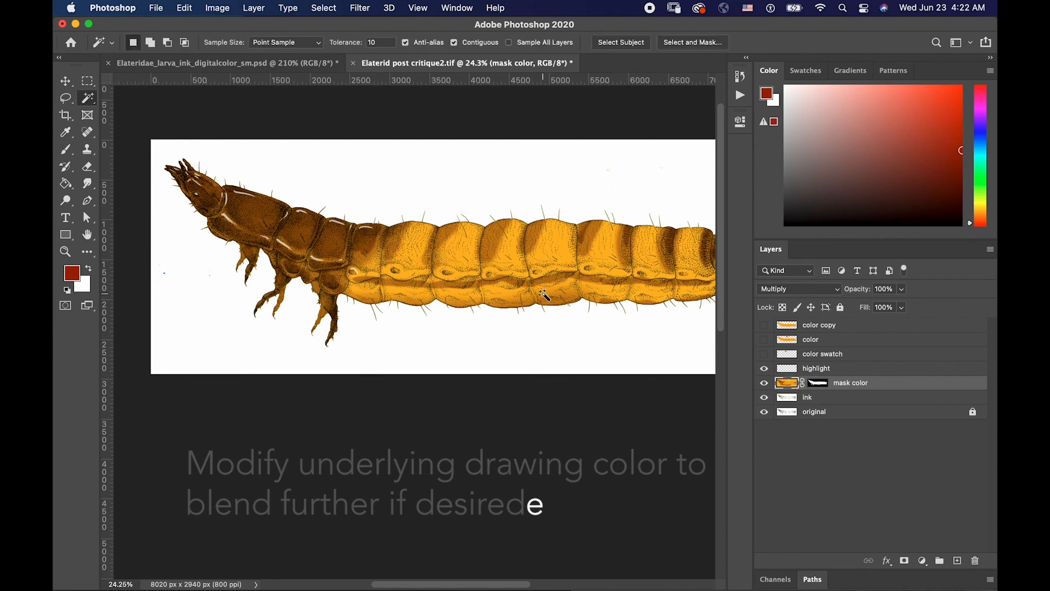
pyautogui.press(']')
pyautogui.press(']')
pyautogui.press(']')
pyautogui.press(']')
pyautogui.press(']')
pyautogui.press(']')
pyautogui.press(']')
pyautogui.press(']')
pyautogui.press(']')
pyautogui.press(']')
pyautogui.press(']')
pyautogui.press(']')
pyautogui.press(']')
pyautogui.moveTo(315, 235); pyautogui.dragTo(224, 198)
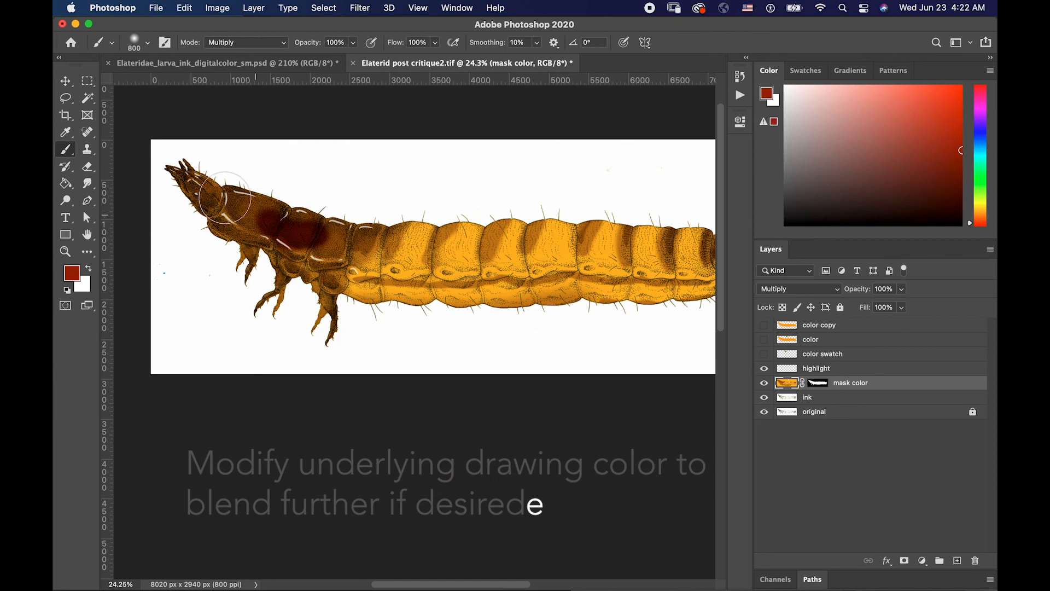
pyautogui.press('super+z')
# - Paint a faint dark red tint over the thoracic segments toward the head on the ink layer with the brush at 8% opacity
pyautogui.hotkey('alt', '[')
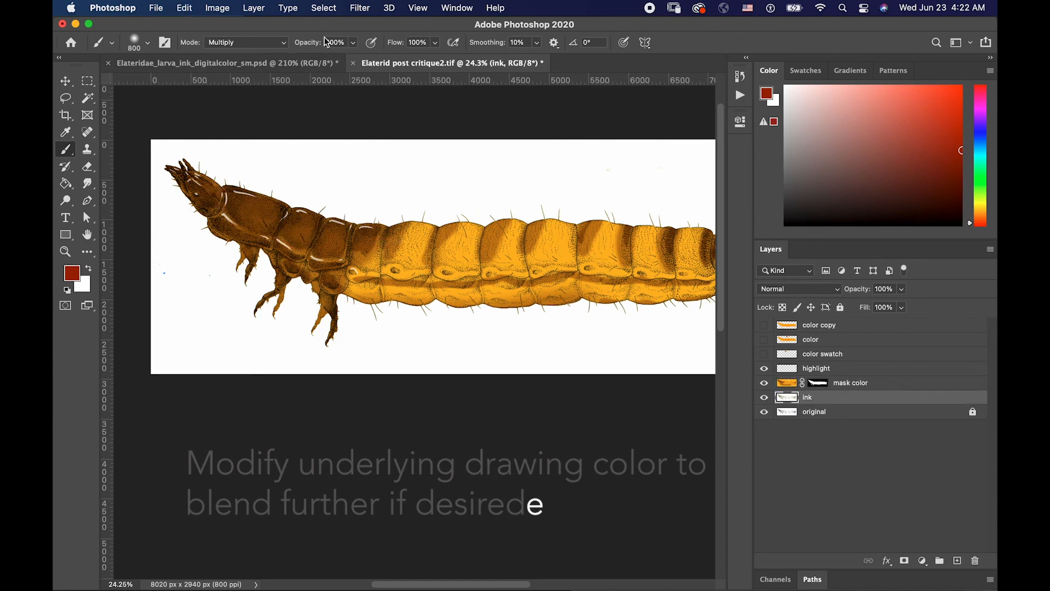
pyautogui.click(352, 44)
pyautogui.moveTo(352, 58); pyautogui.dragTo(296, 58)
pyautogui.moveTo(333, 244); pyautogui.dragTo(224, 188)
# - Select the mask color layer, hide the ink layer, and toggle the color and mask color layers to compare the original, flat and shaded versions
pyautogui.click(785, 386)
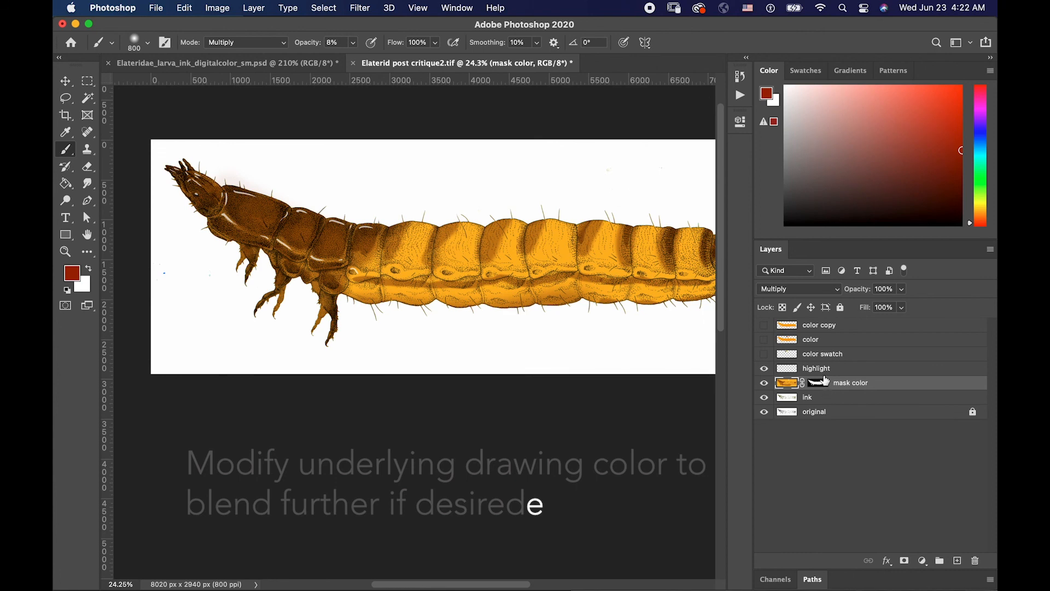
pyautogui.click(764, 385)
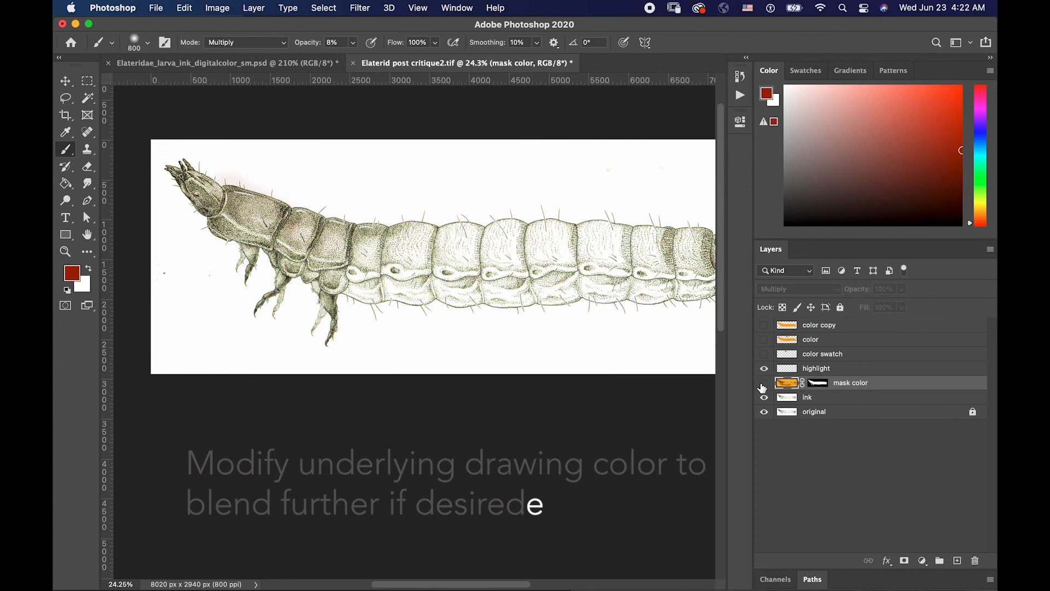
pyautogui.click(764, 399)
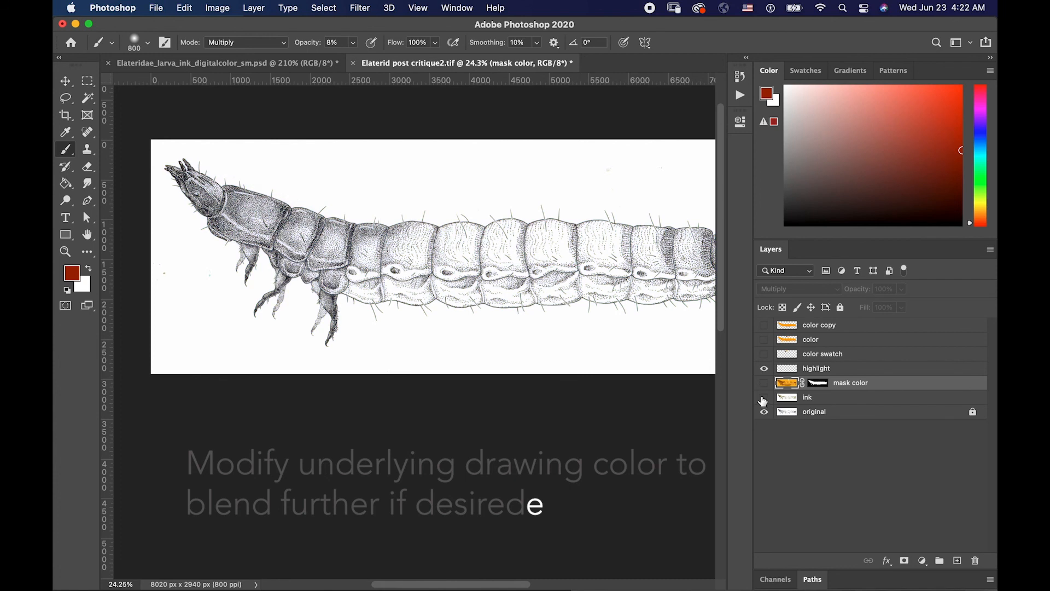
pyautogui.click(764, 340)
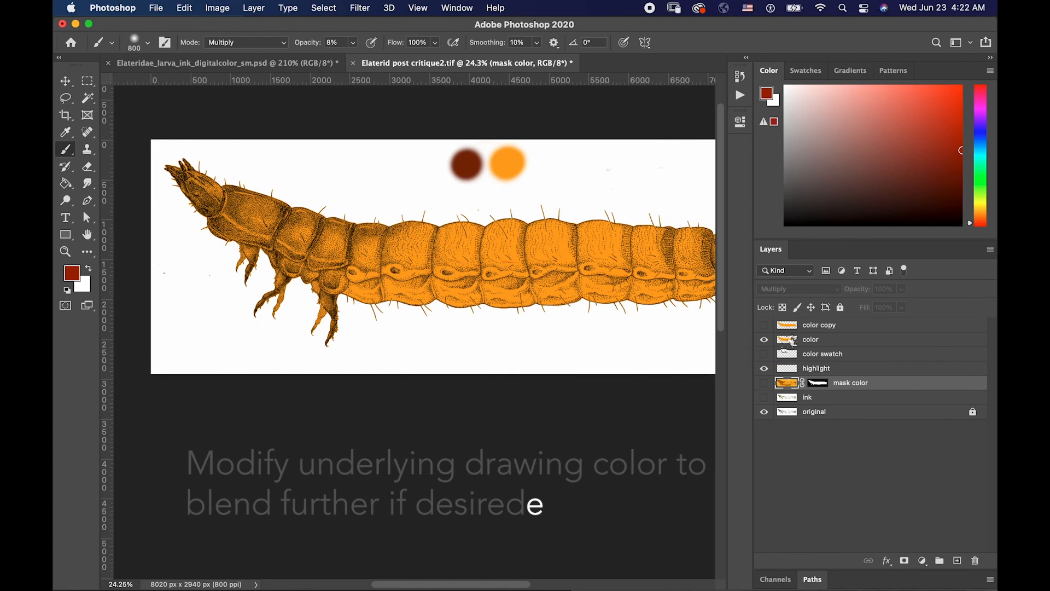
pyautogui.click(764, 383)
pyautogui.click(763, 354)
pyautogui.click(764, 340)
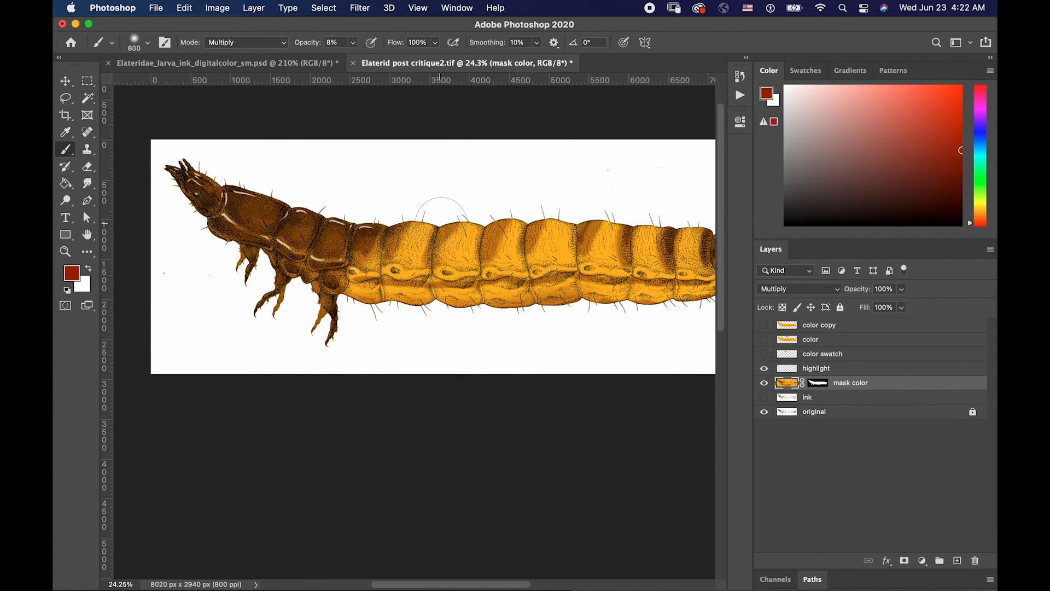